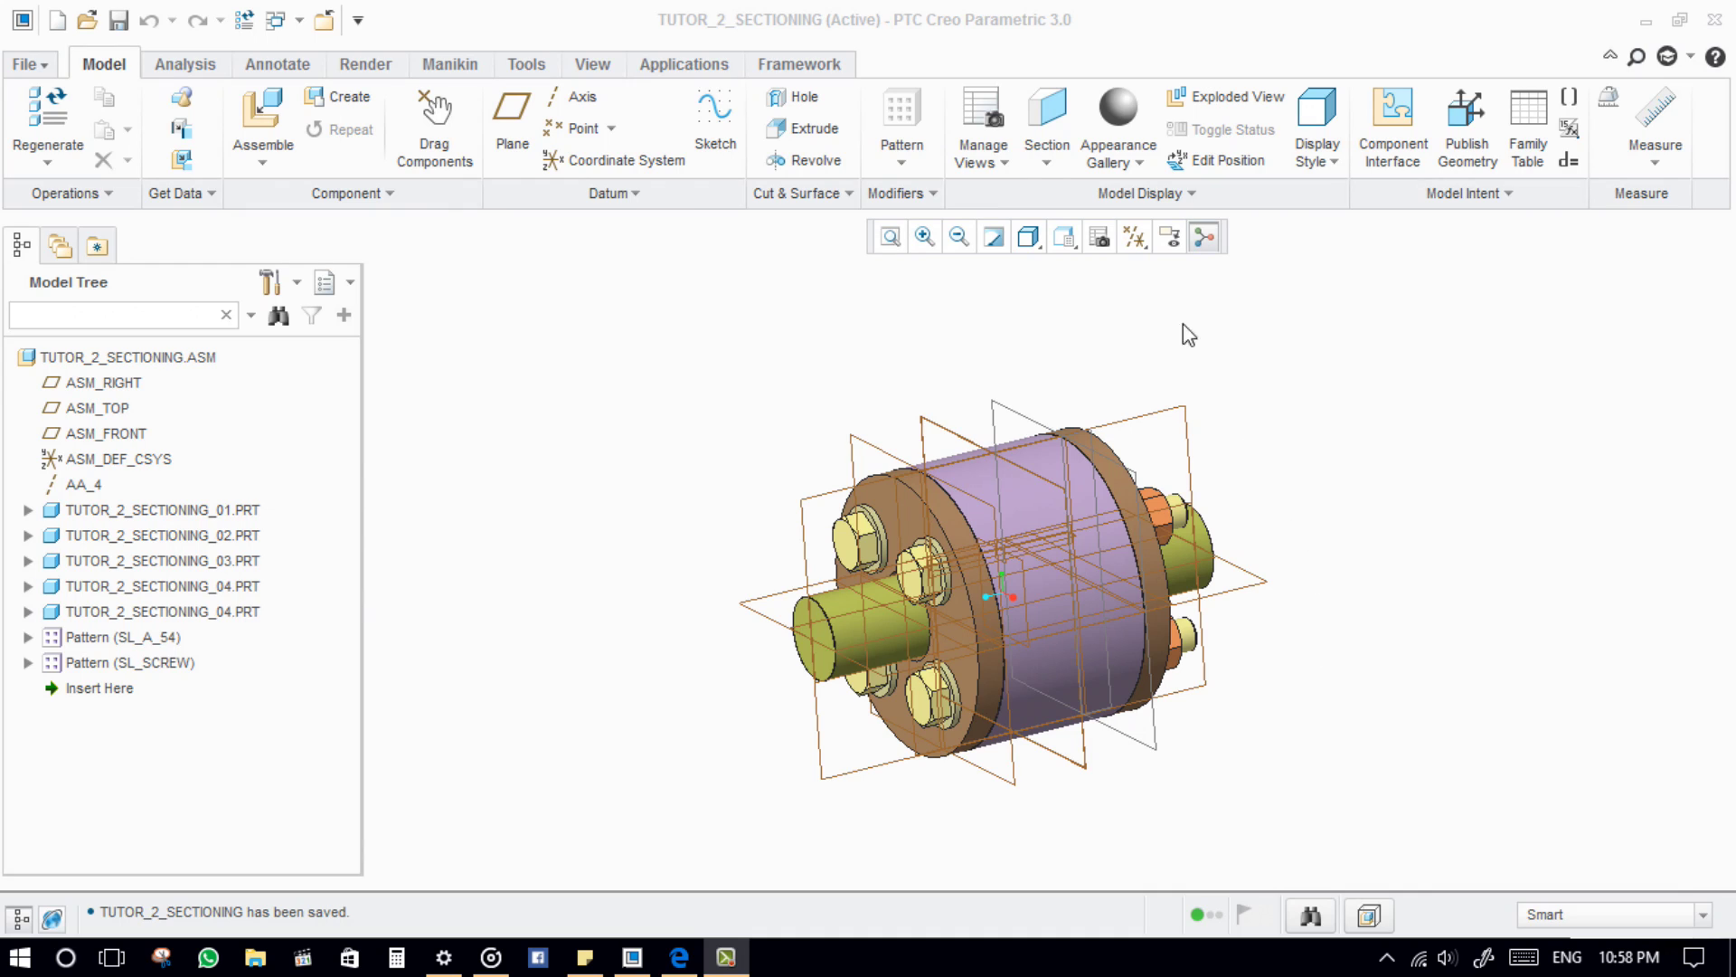
Step: Start a planar section of the assembly with the ASM_RIGHT datum plane as its section reference
click(1046, 161)
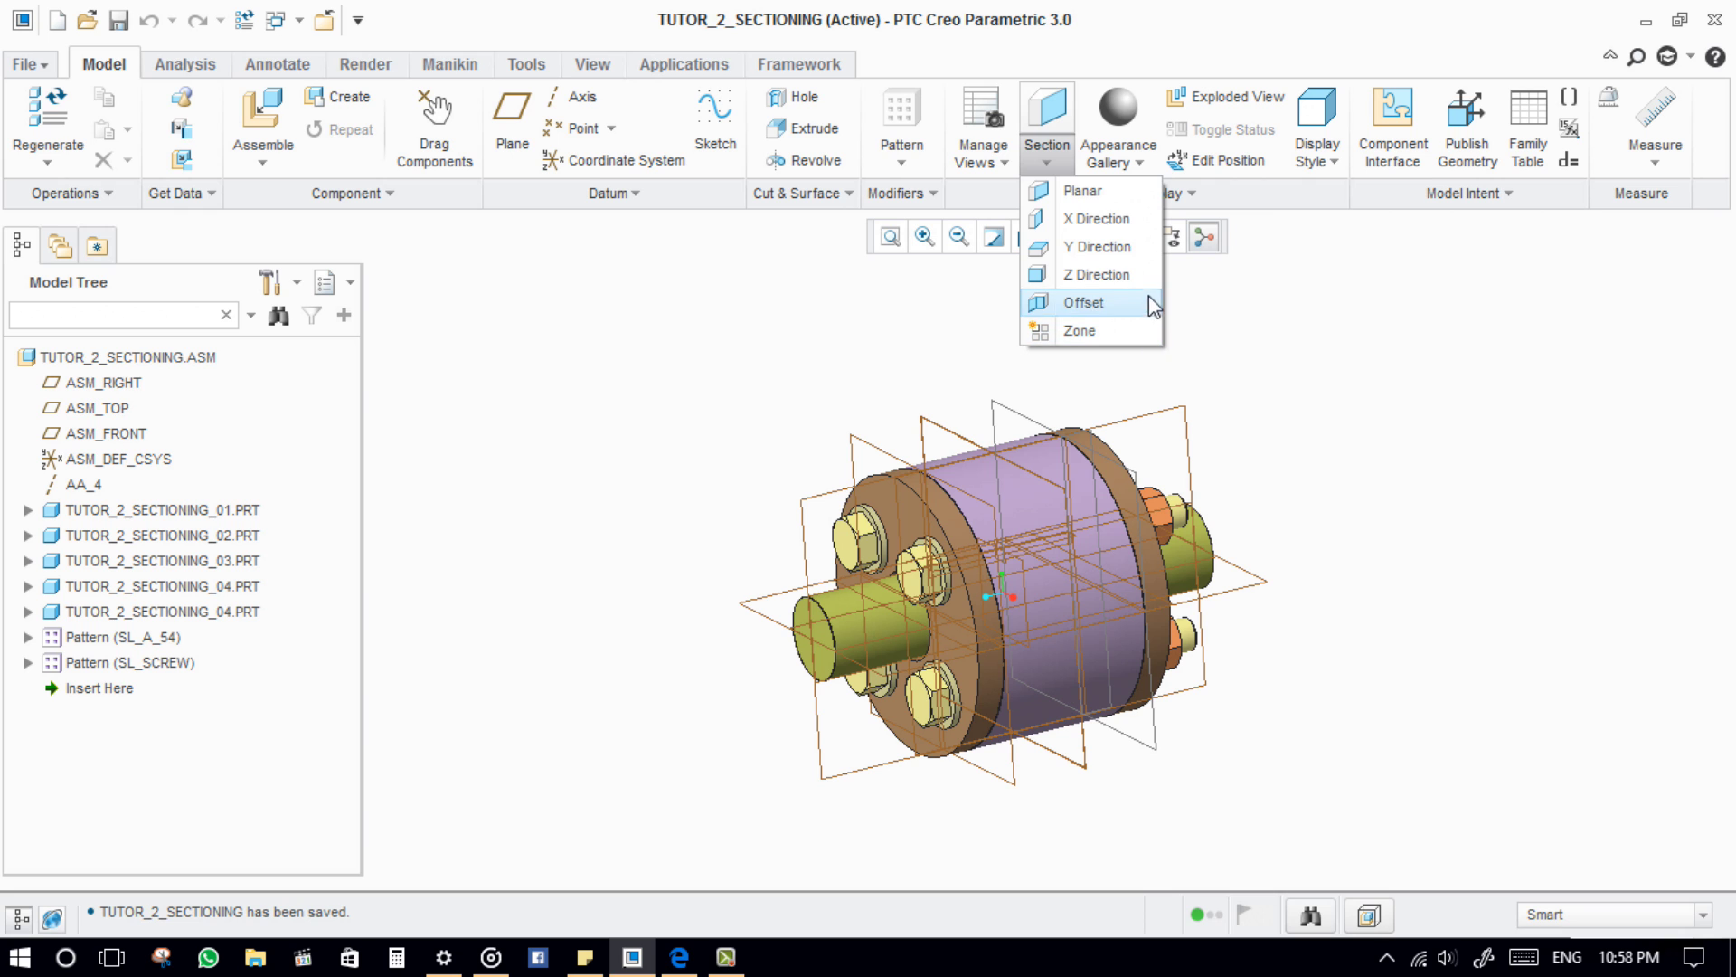
click(1138, 199)
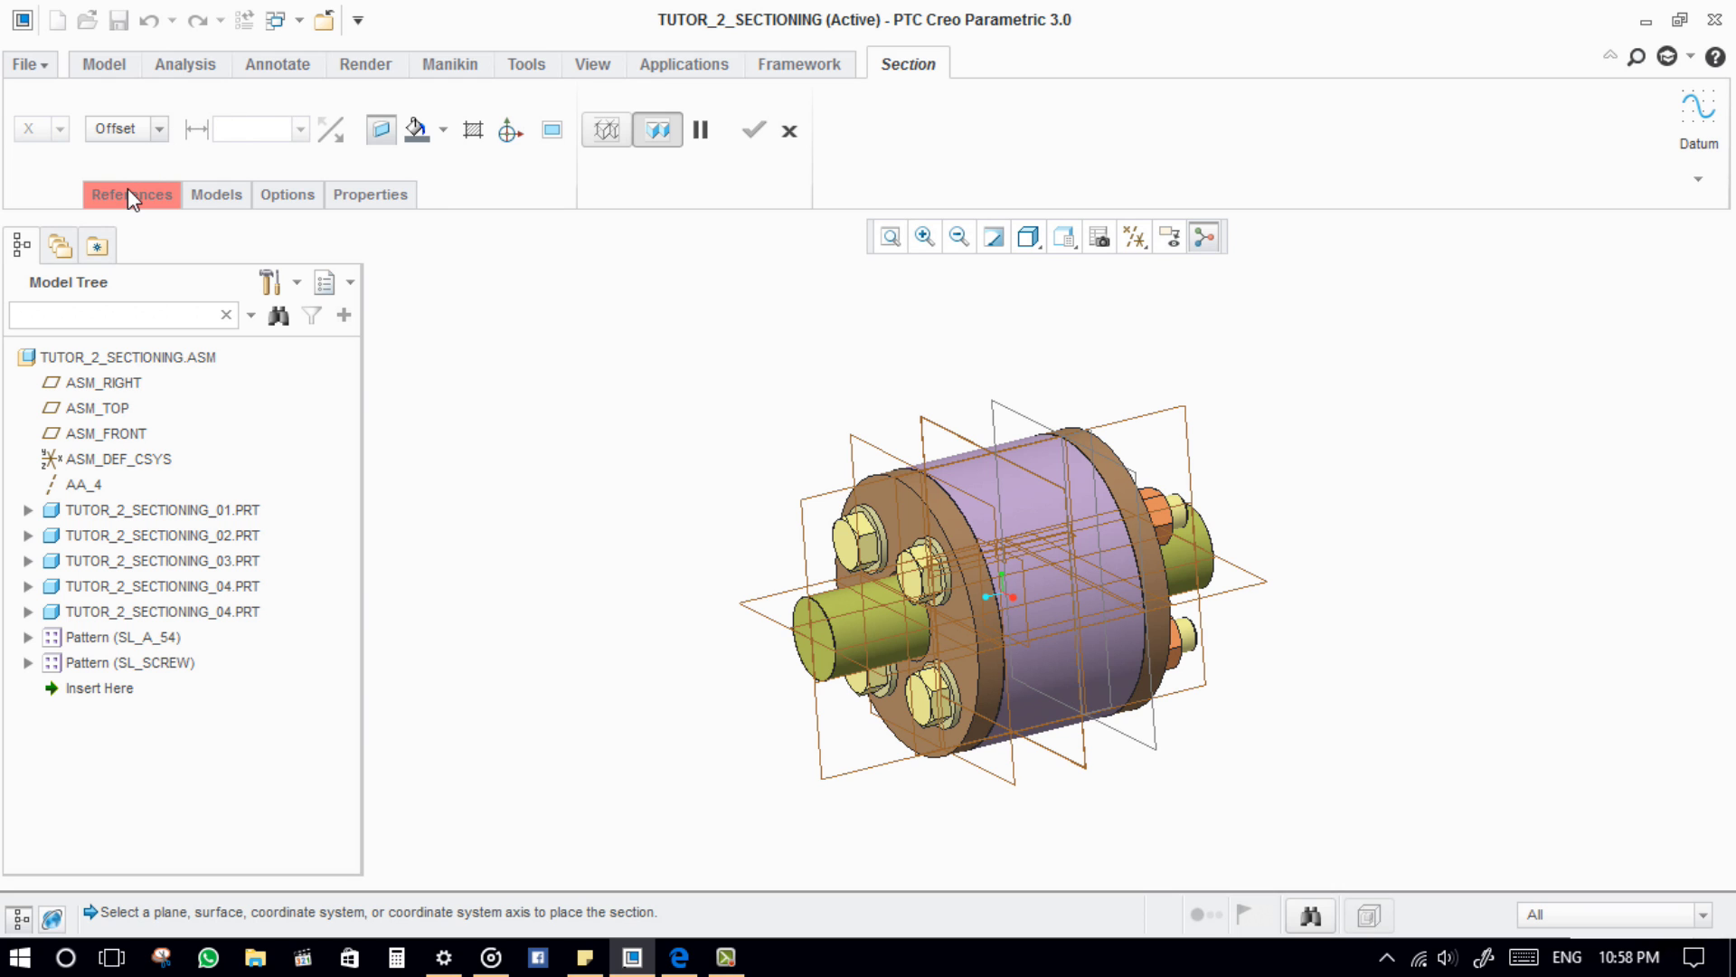
click(168, 208)
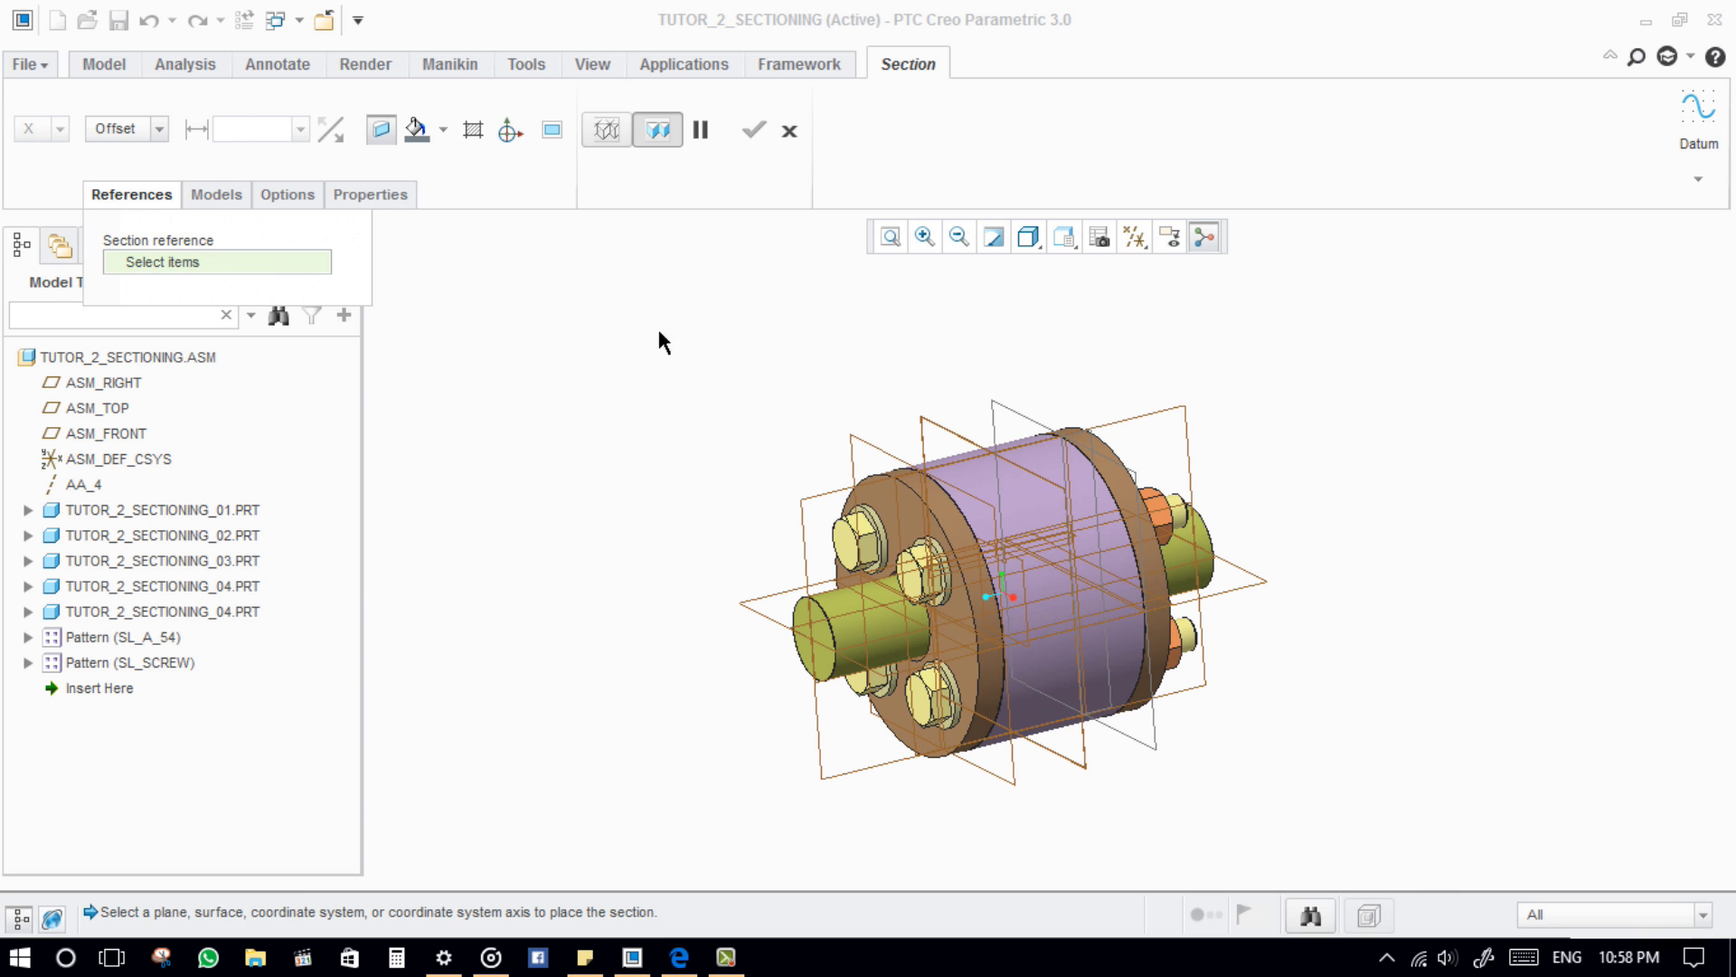
click(1148, 410)
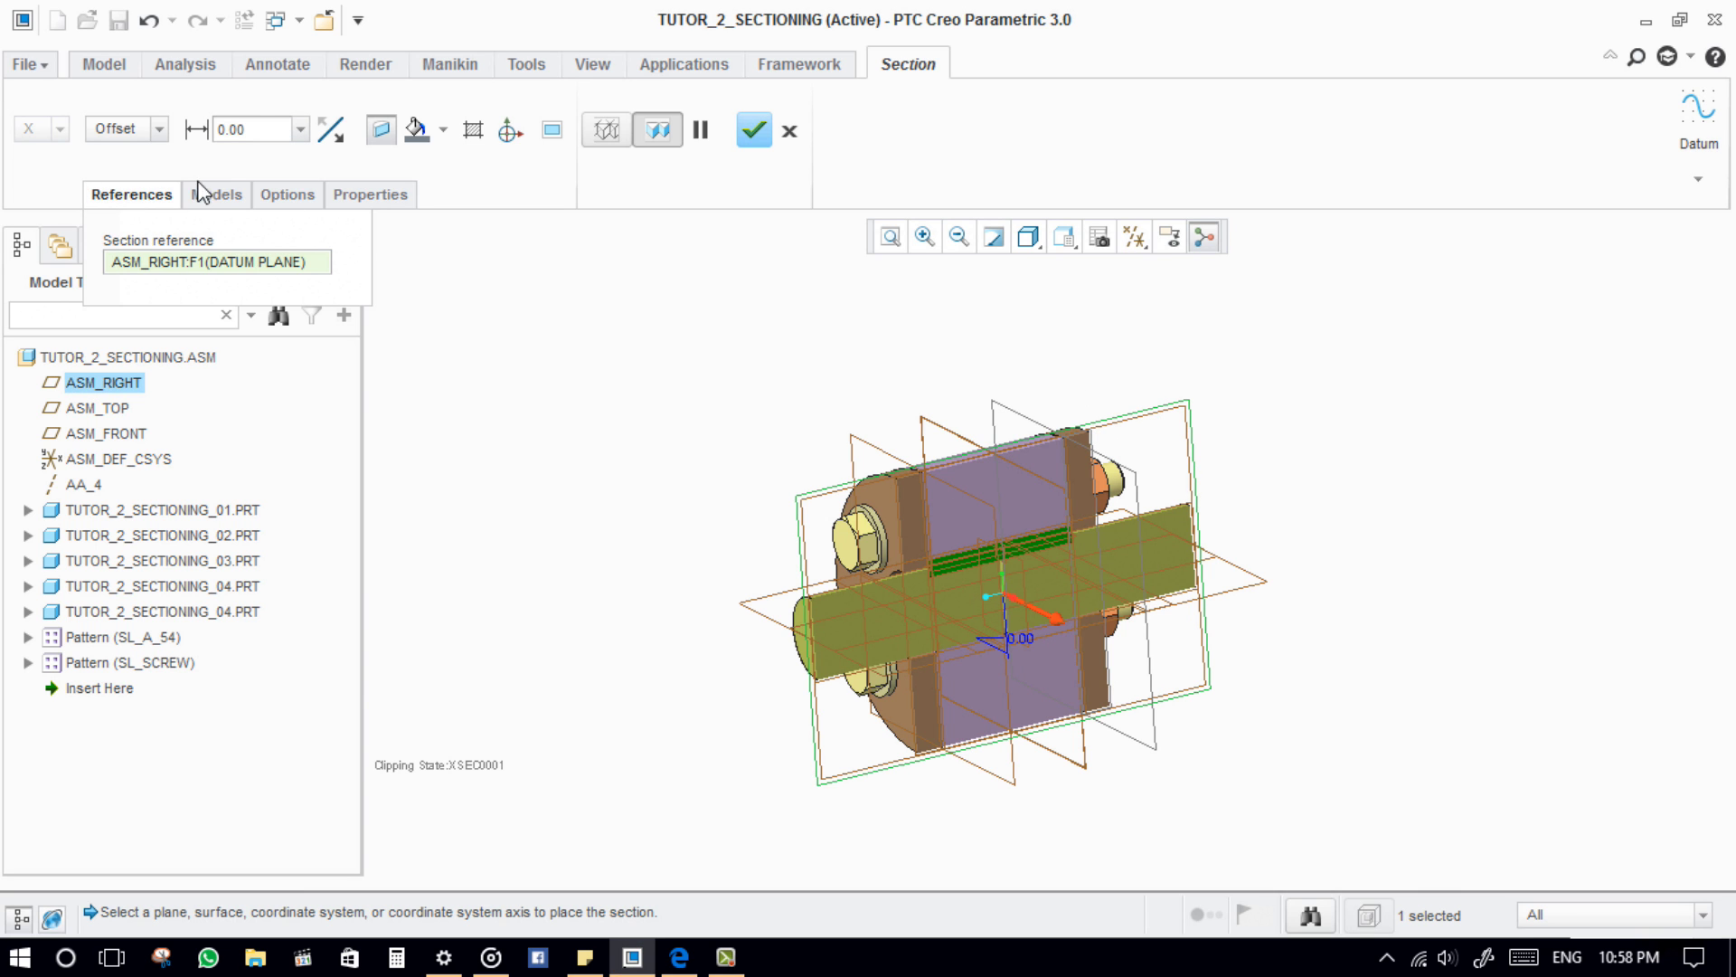
Step: Try placing the section at an offset of 10 from ASM_RIGHT, and move it to an offset of 3.60
click(143, 129)
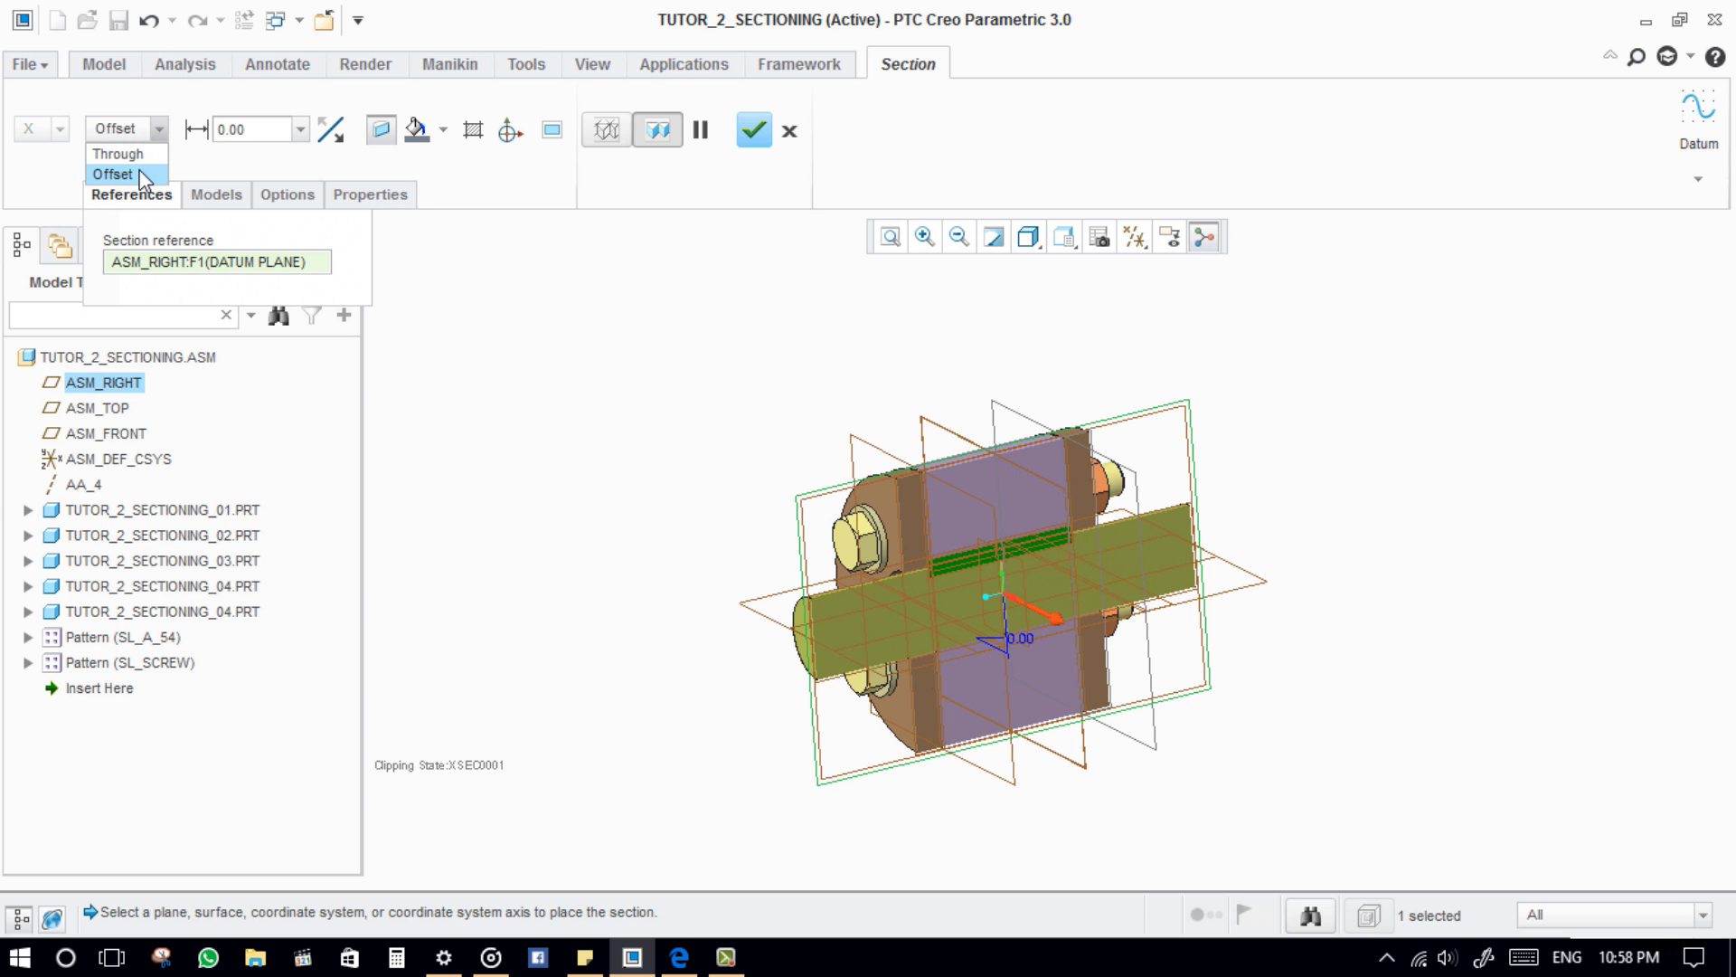
click(141, 156)
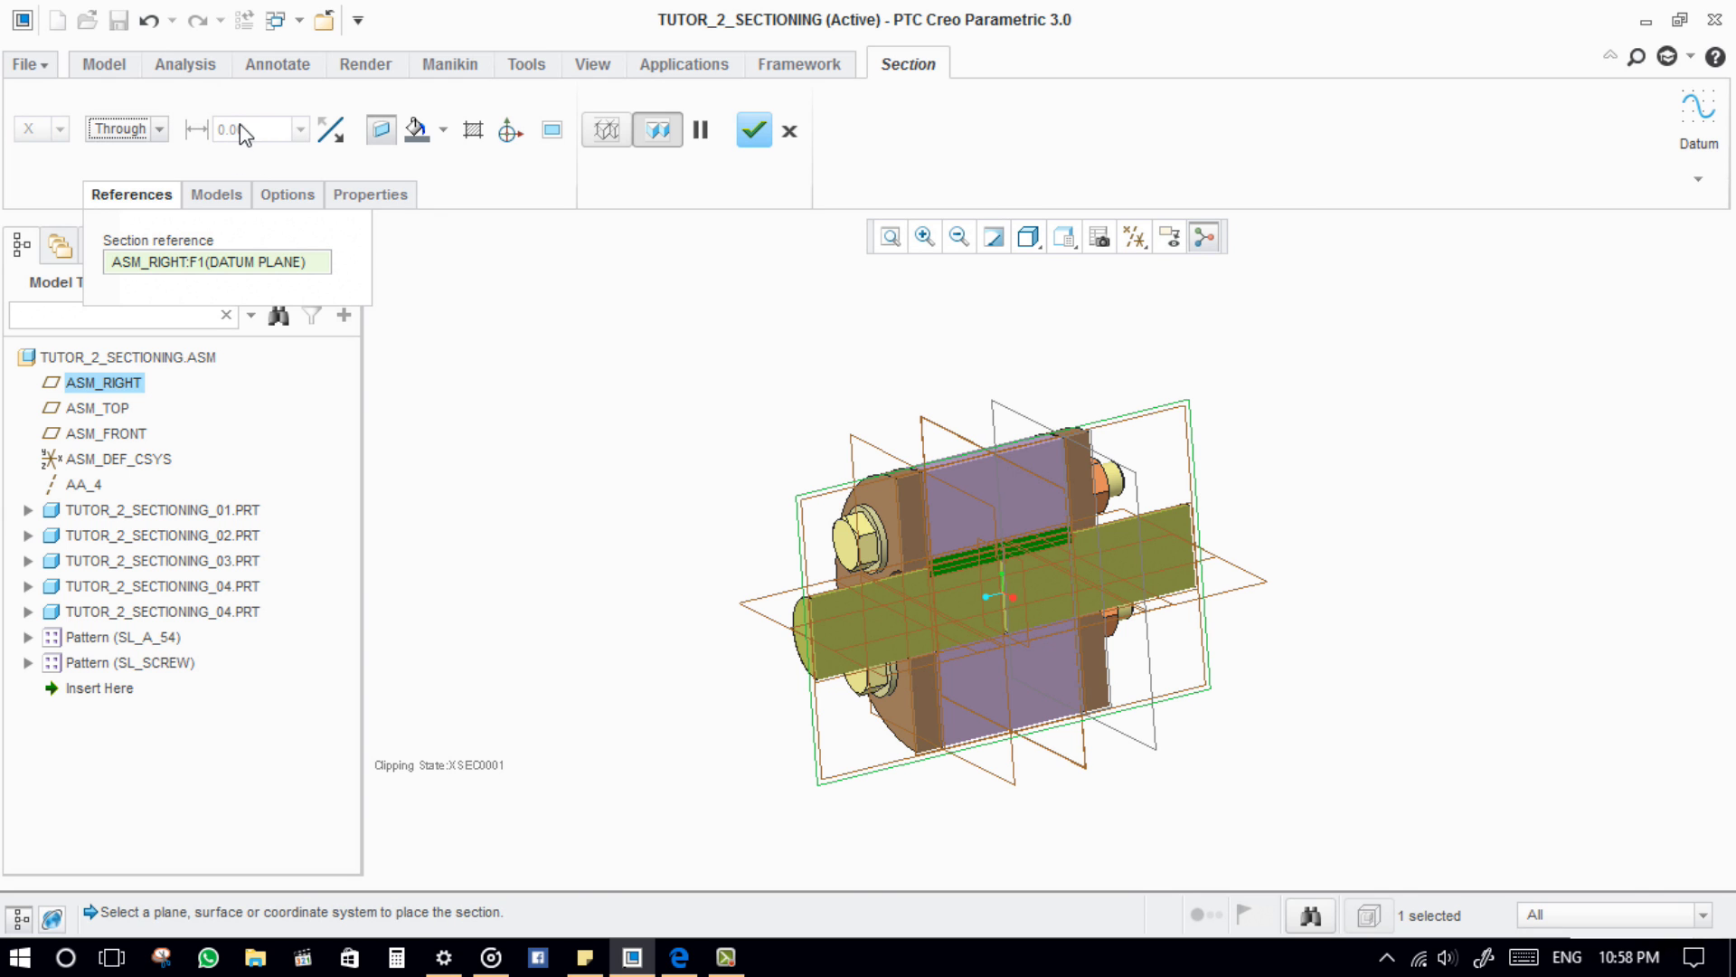
click(143, 128)
click(158, 171)
click(279, 142)
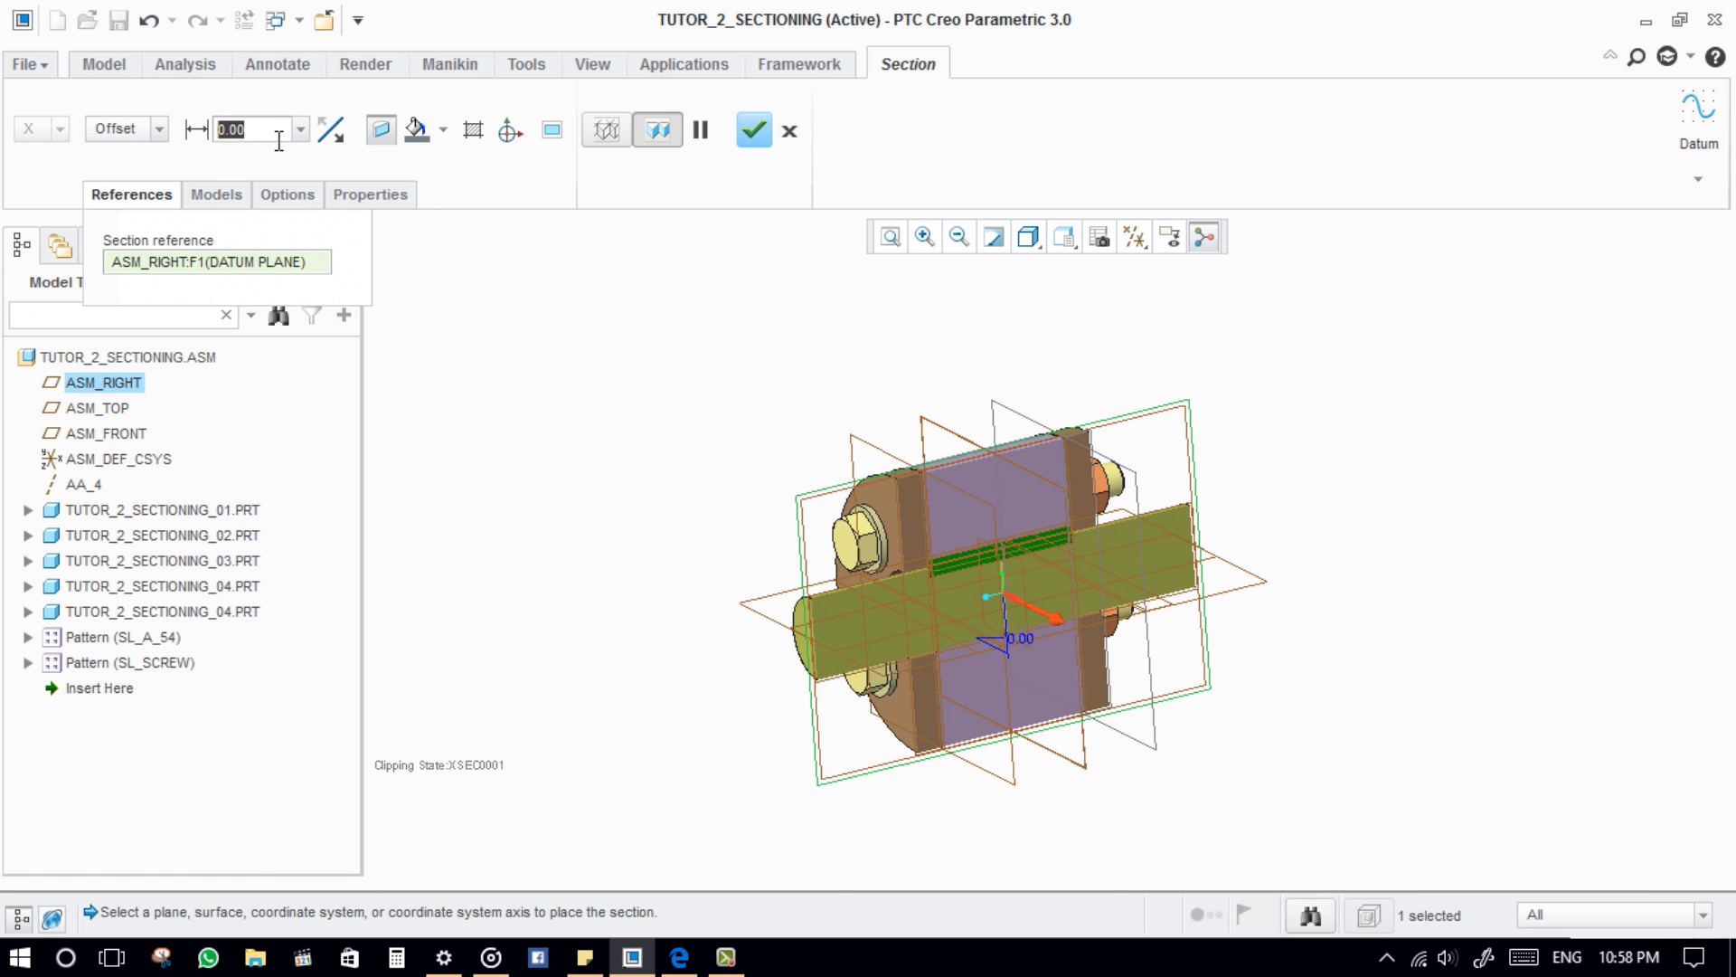
text(10)
key(Return)
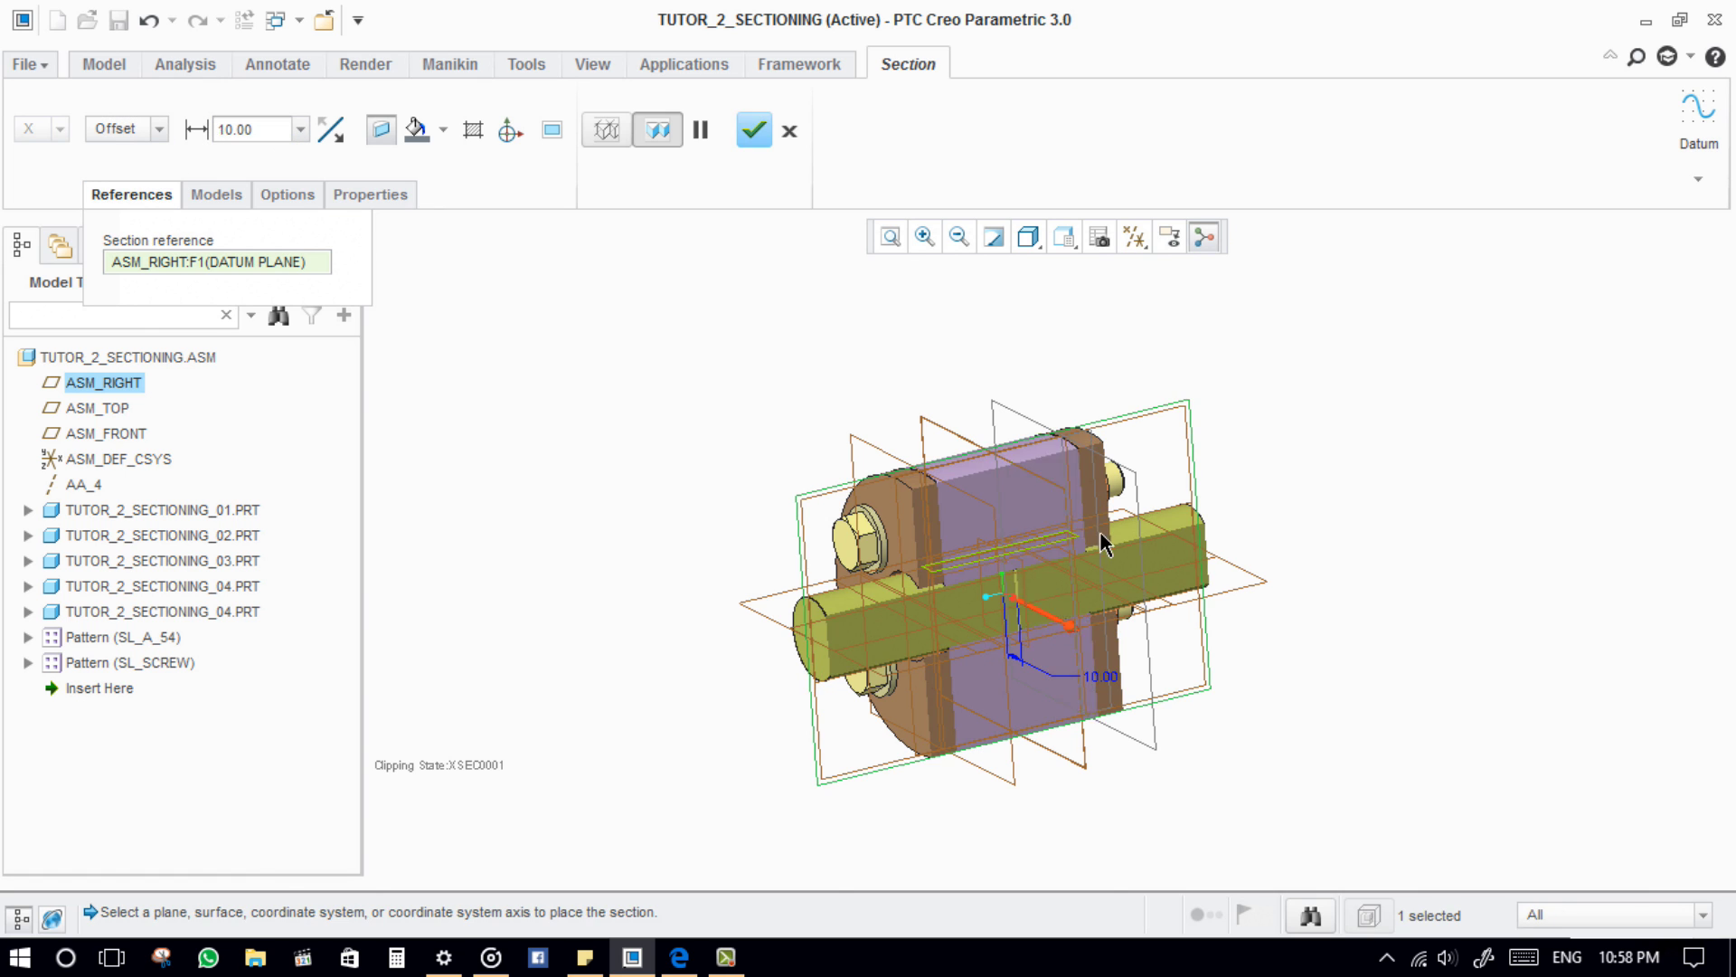
middle_drag(1084, 586, 1124, 656)
drag(1124, 656, 1098, 620)
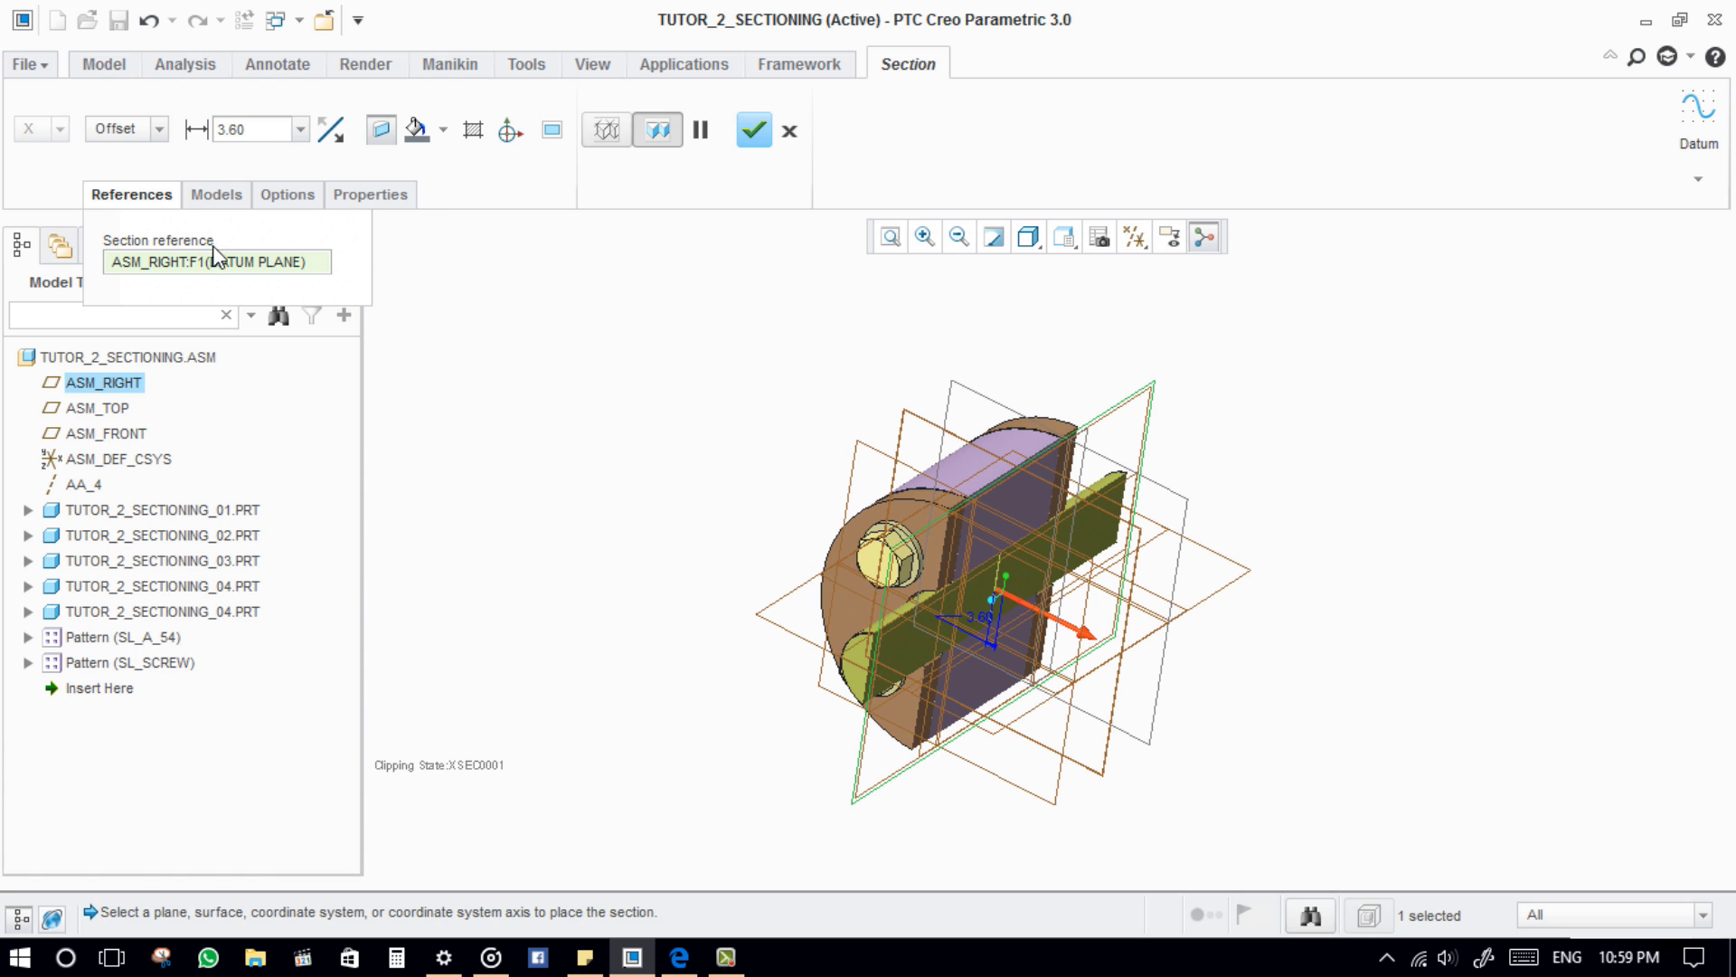
Step: Set the section to pass through the ASM_RIGHT plane, and flip its clipping direction and back
click(137, 153)
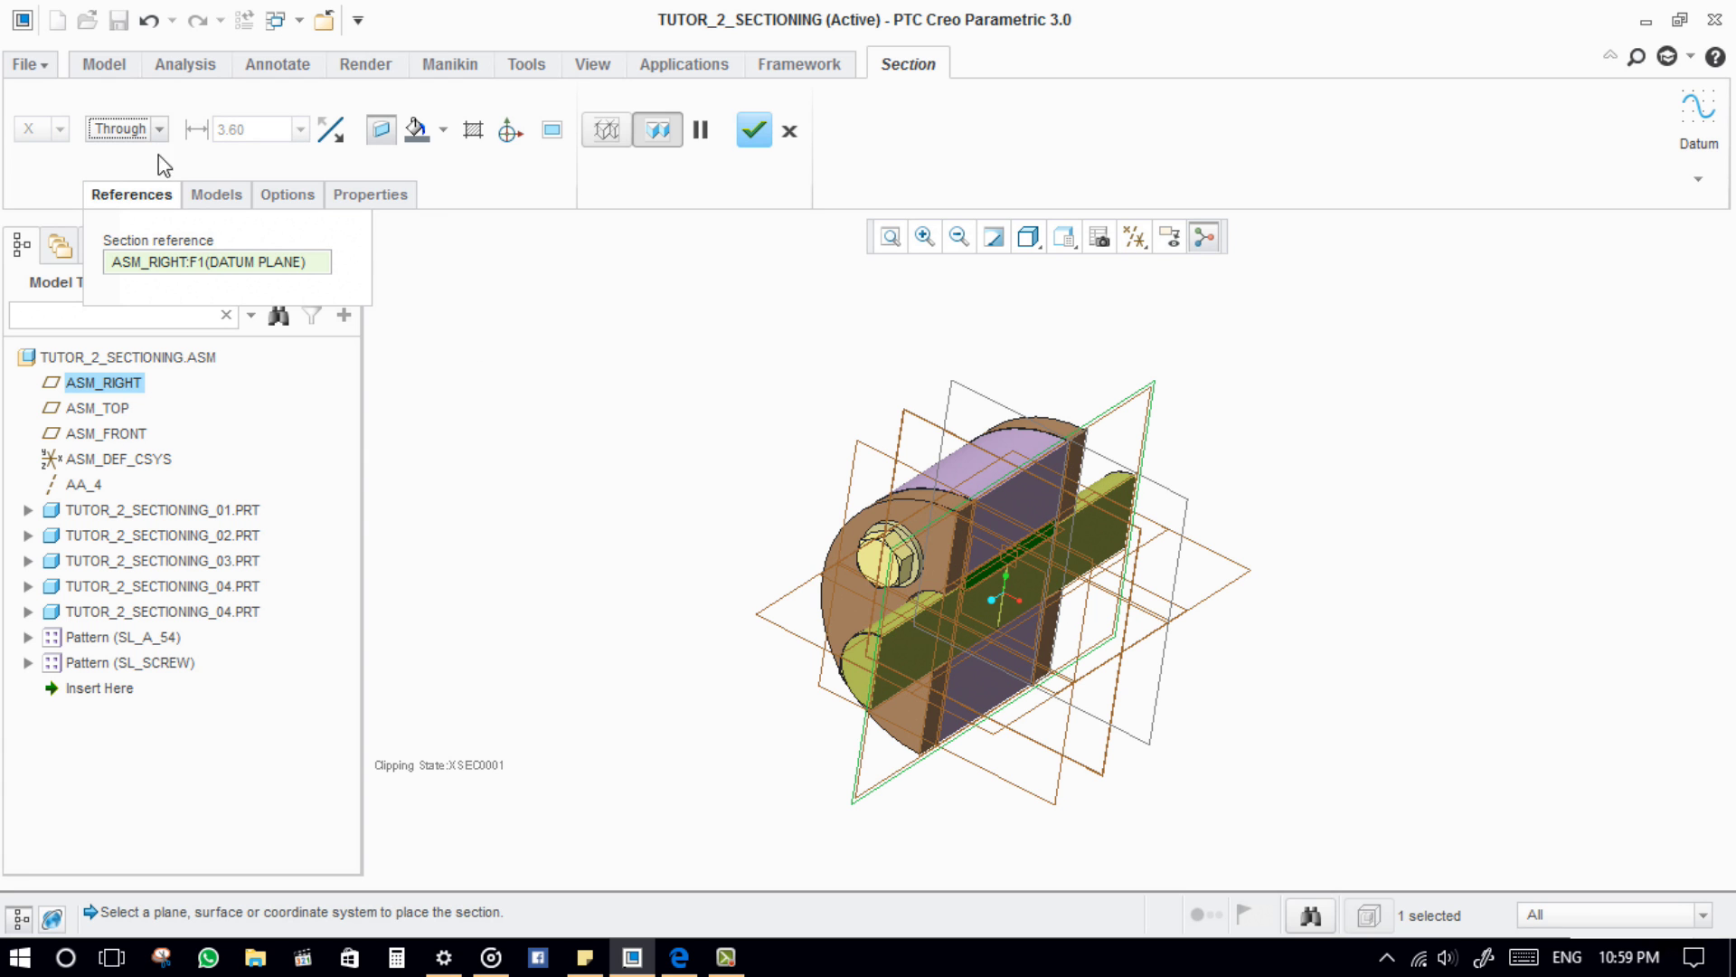
click(333, 132)
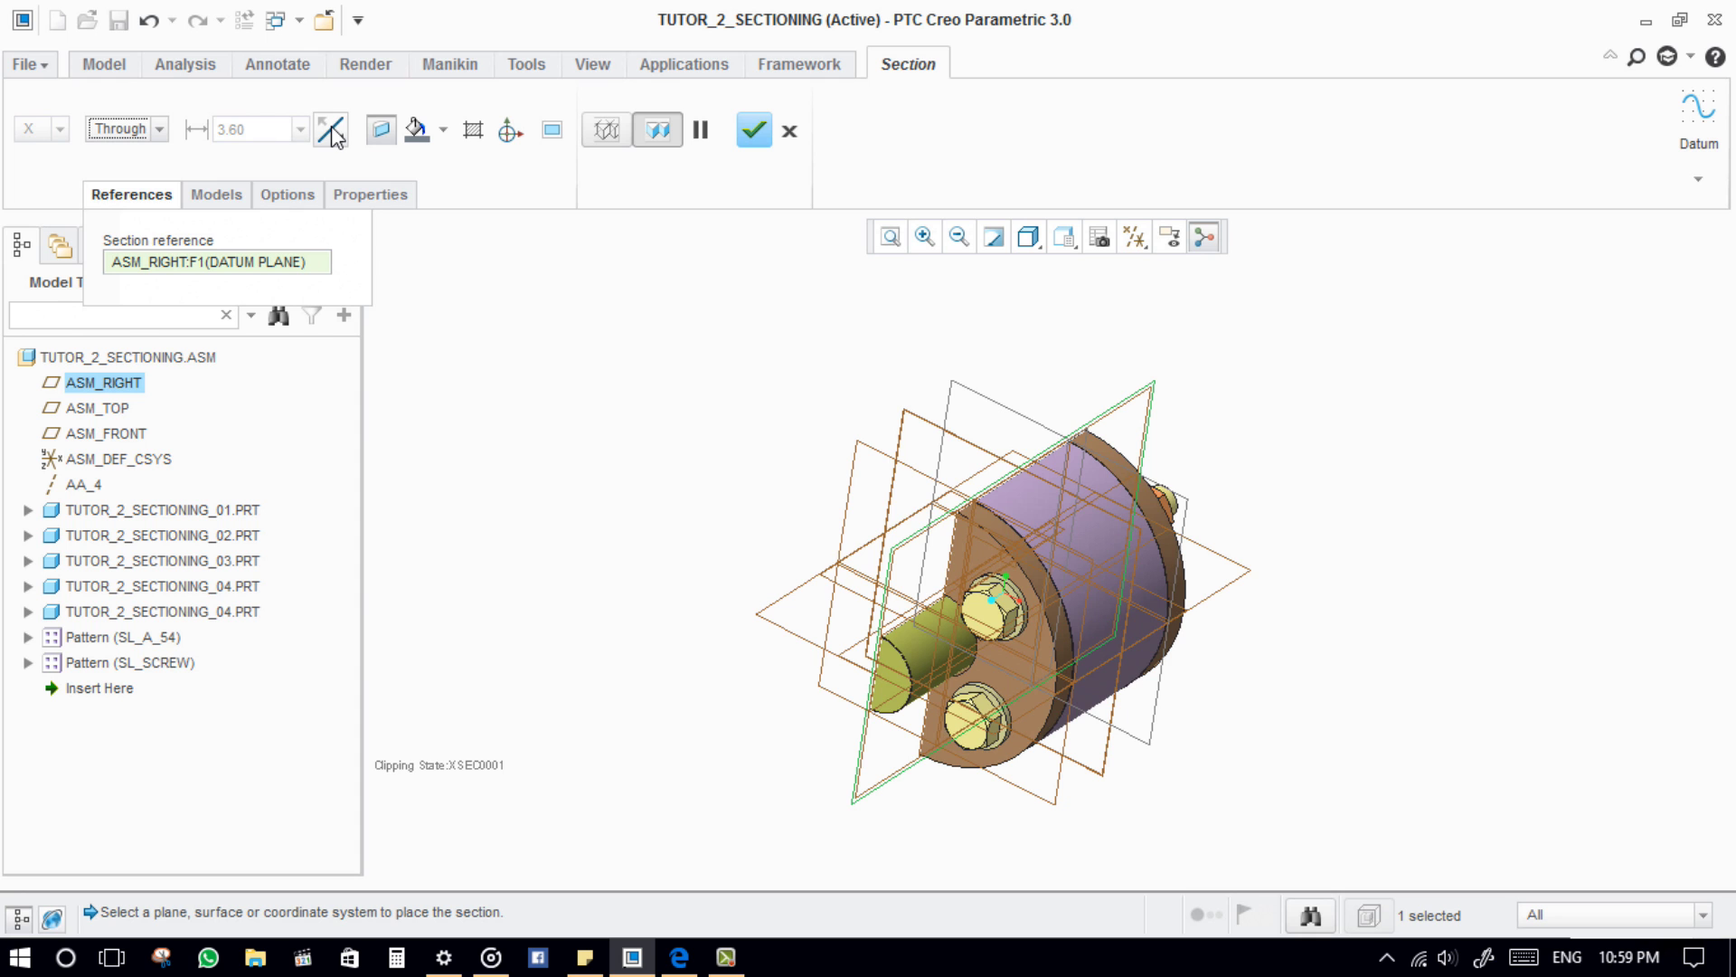
click(333, 132)
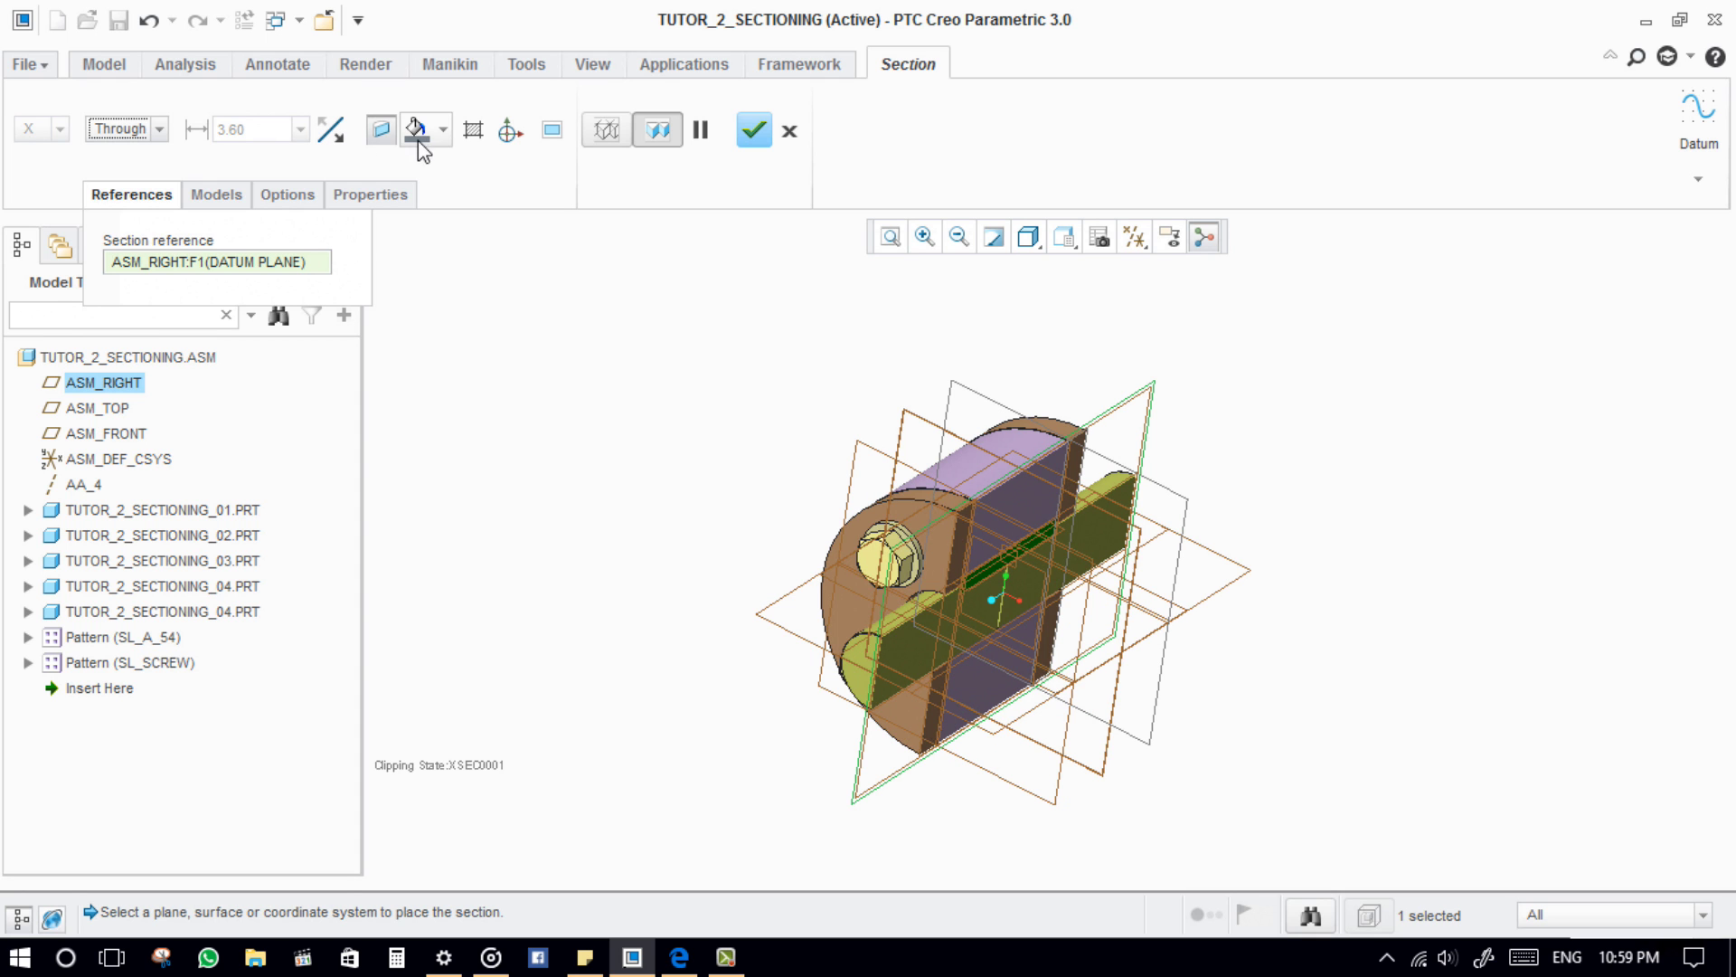
Step: Turn the section's cap surfaces off and on again to compare the hollow and capped cut
middle_drag(956, 608, 899, 594)
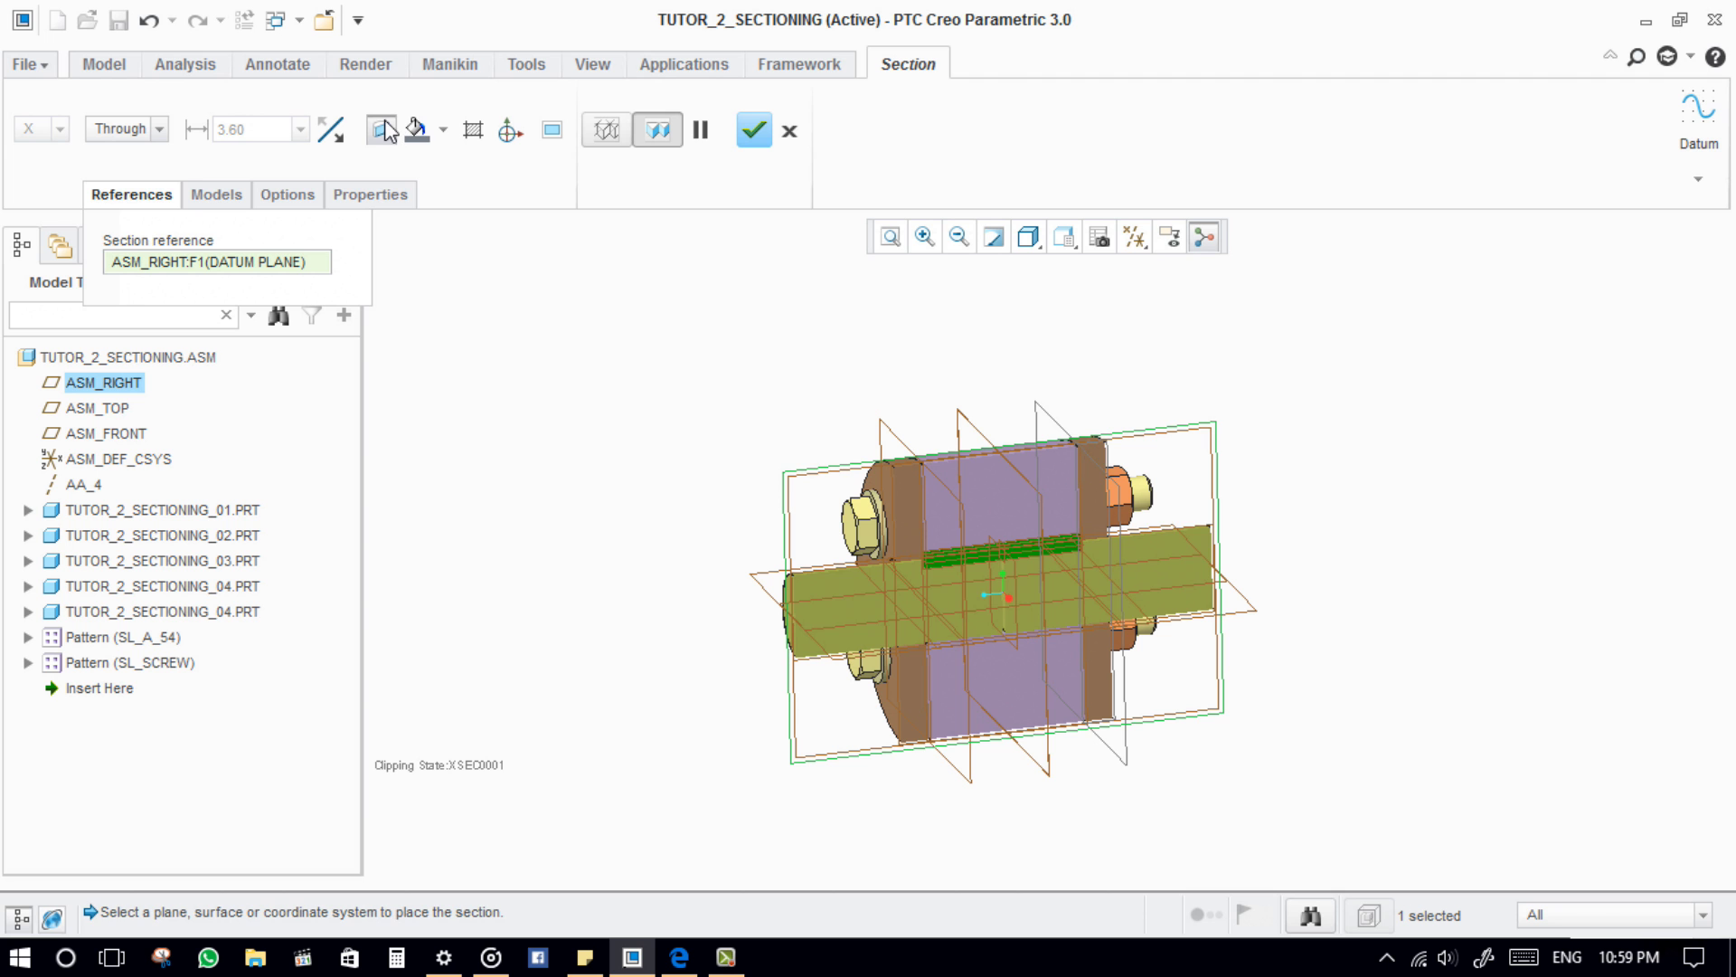
middle_drag(1013, 624, 1154, 674)
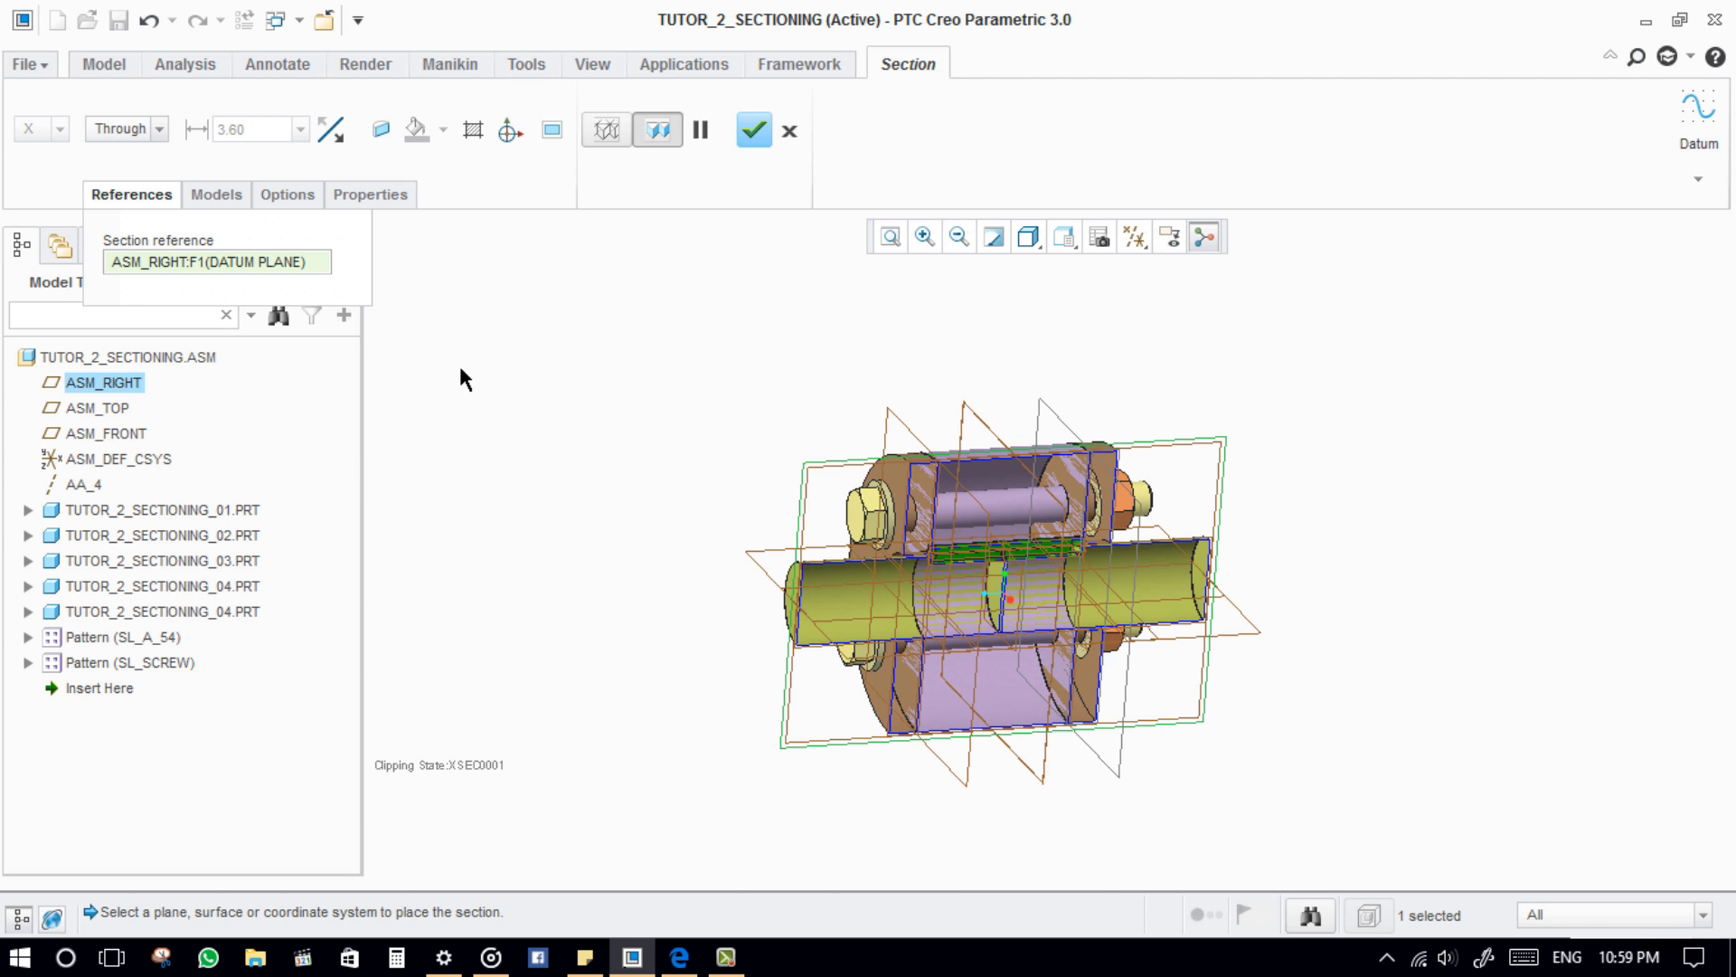
click(384, 132)
Step: Try a dark red colour on the section's cap surfaces, and return them to the model colour
click(441, 132)
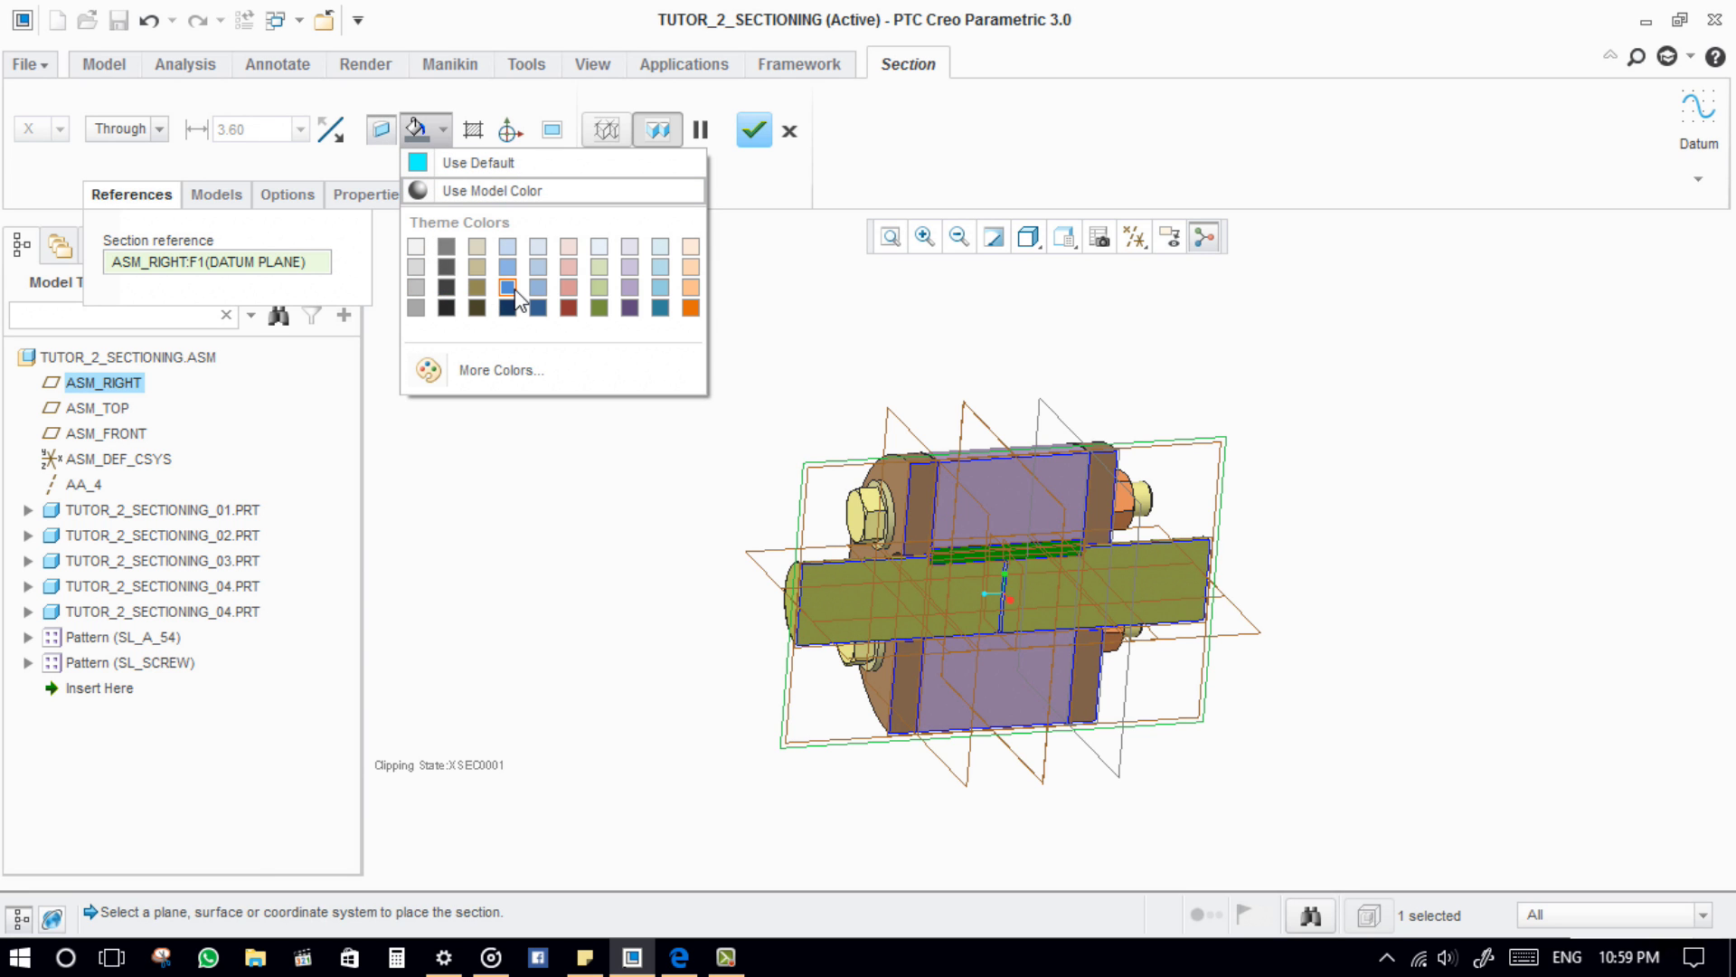
click(568, 307)
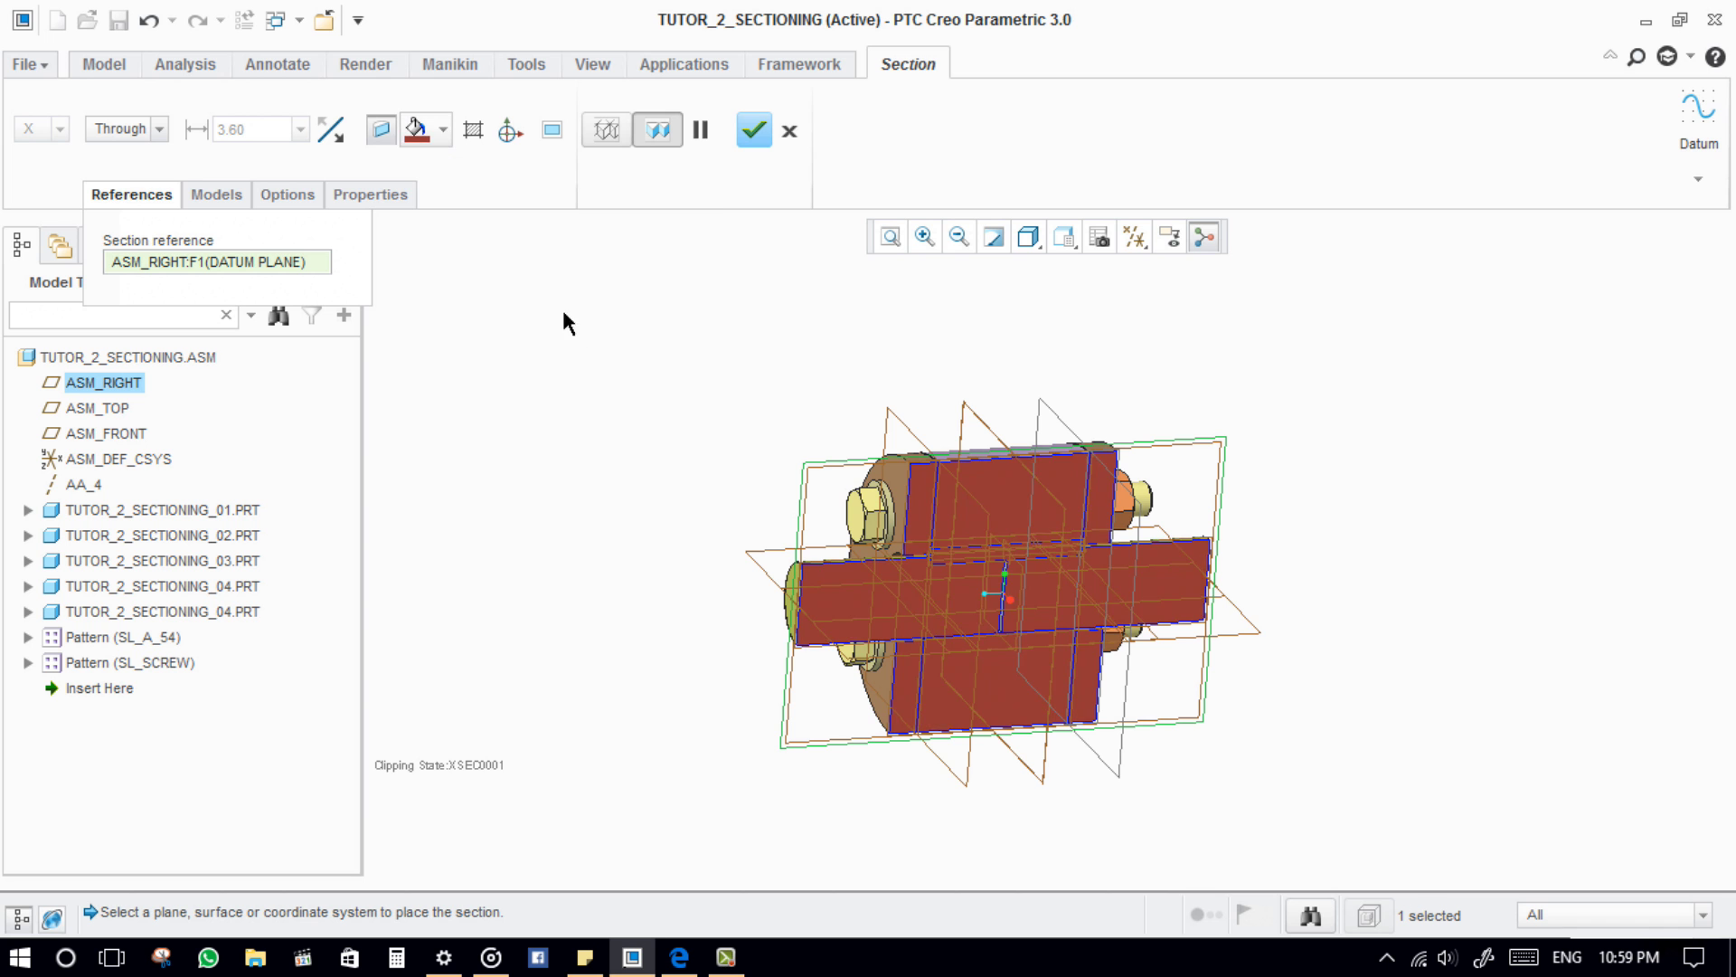
middle_drag(977, 632, 998, 590)
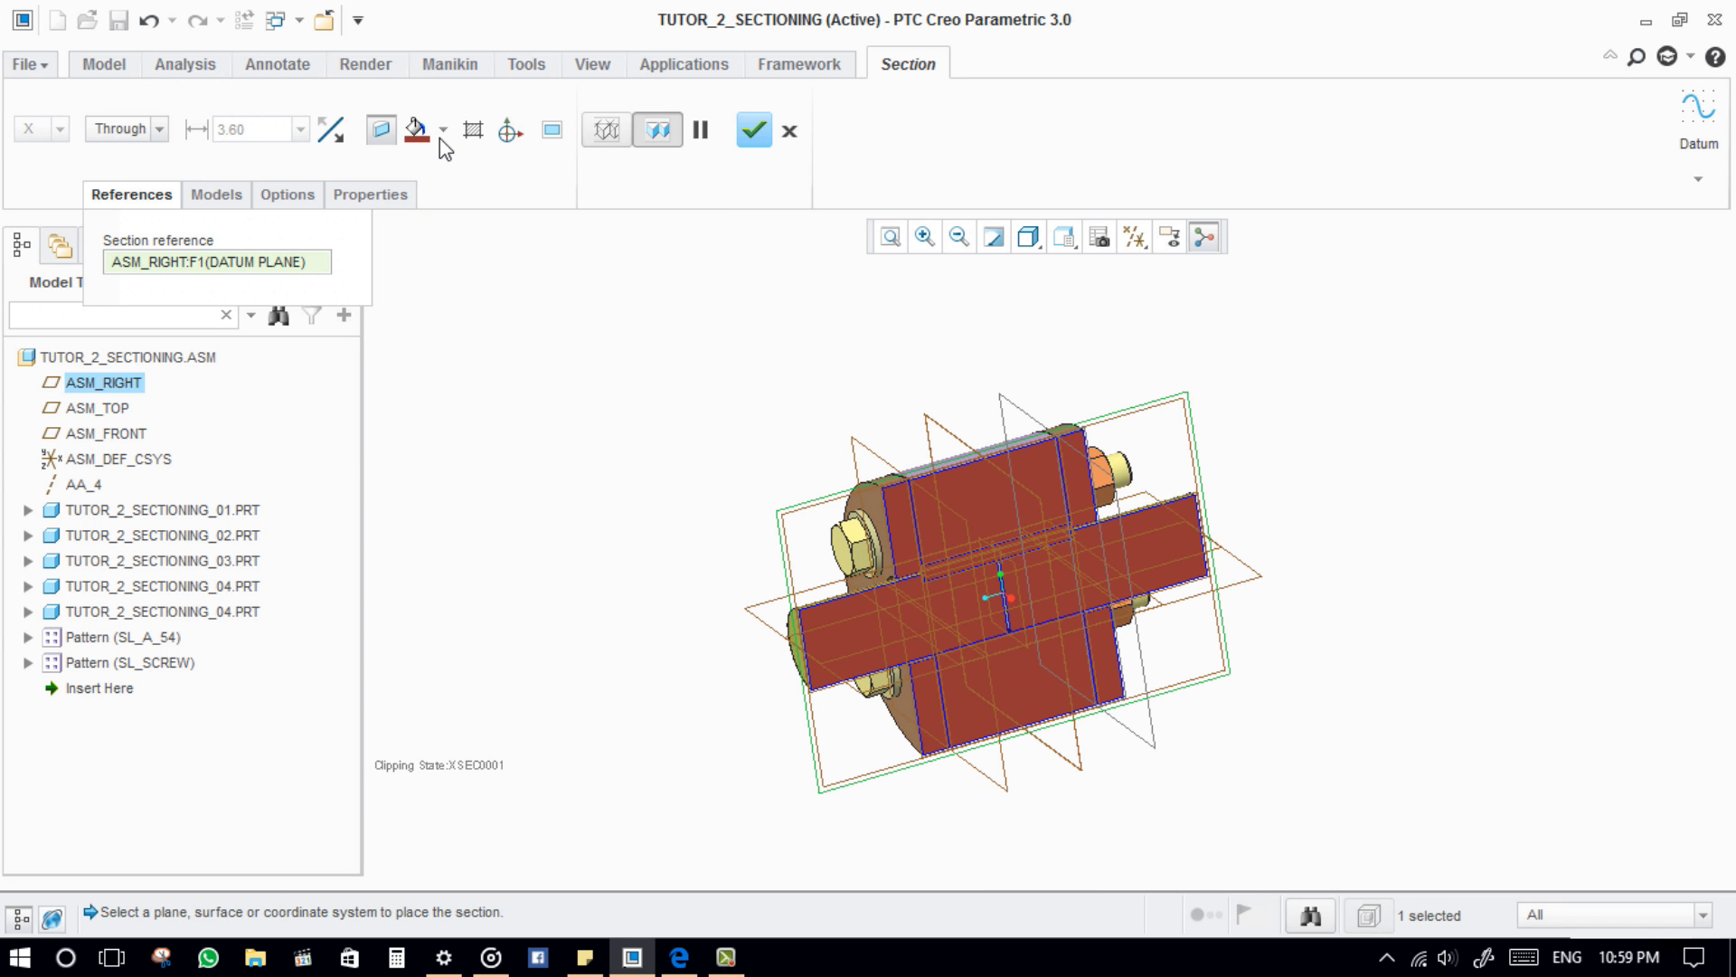
click(442, 131)
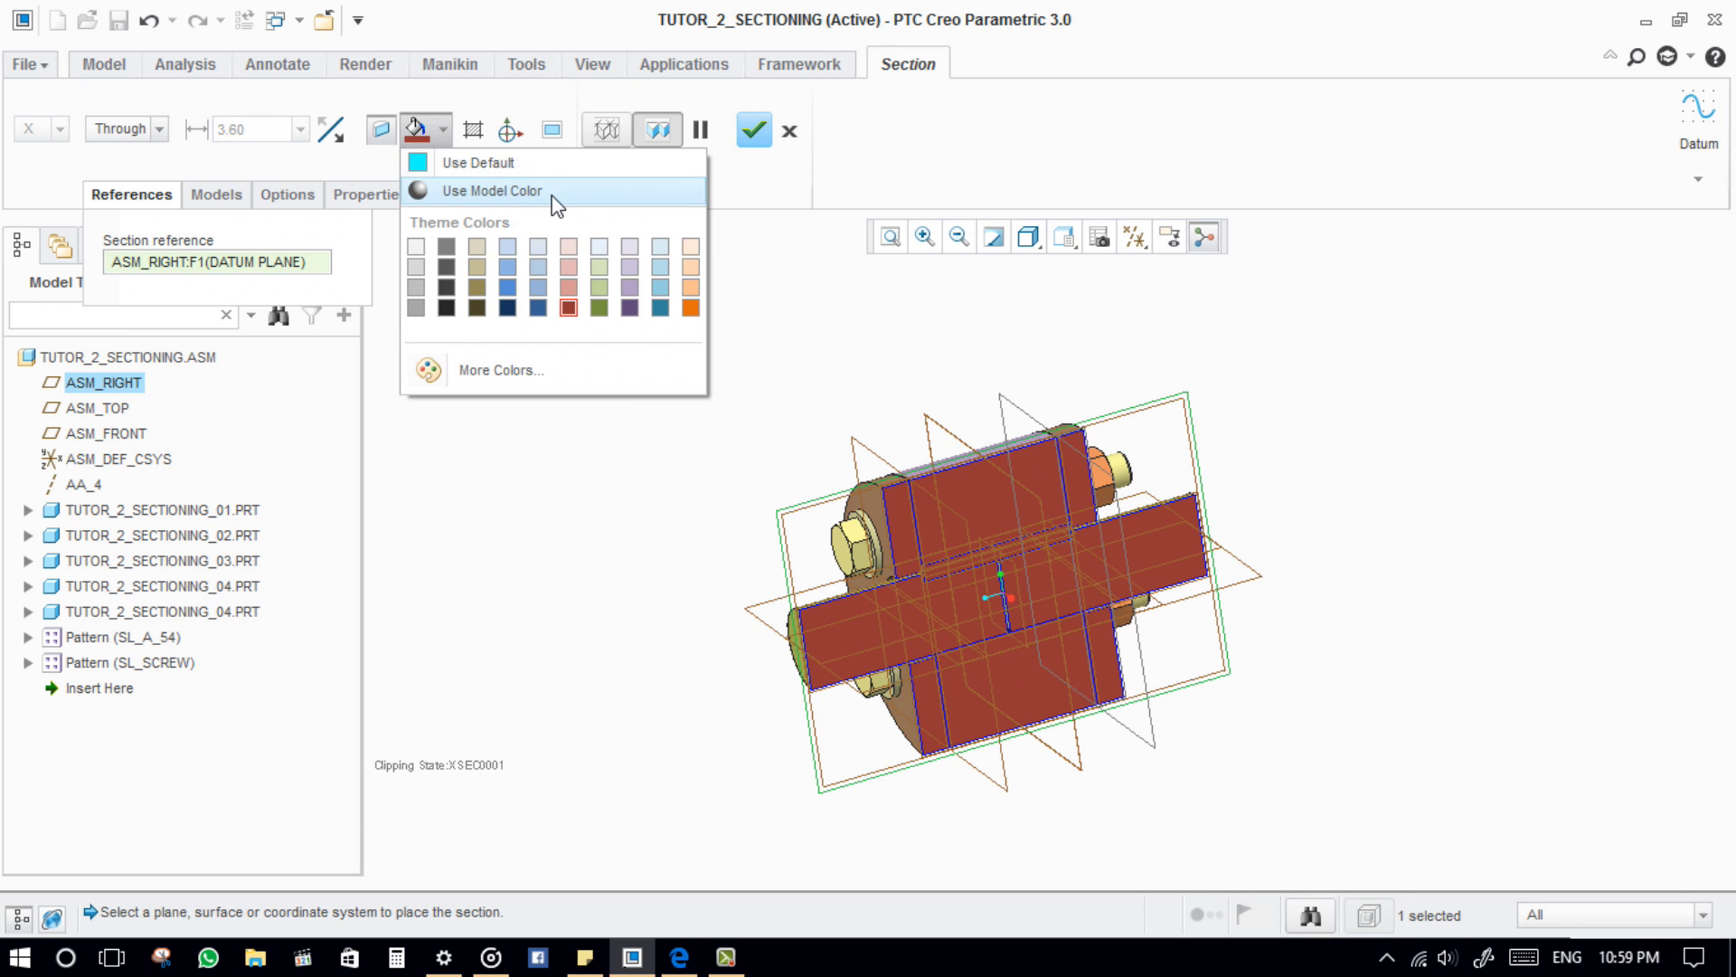
click(552, 196)
Step: Try the default cap colour on the section surfaces, and switch back to the model colour
click(442, 131)
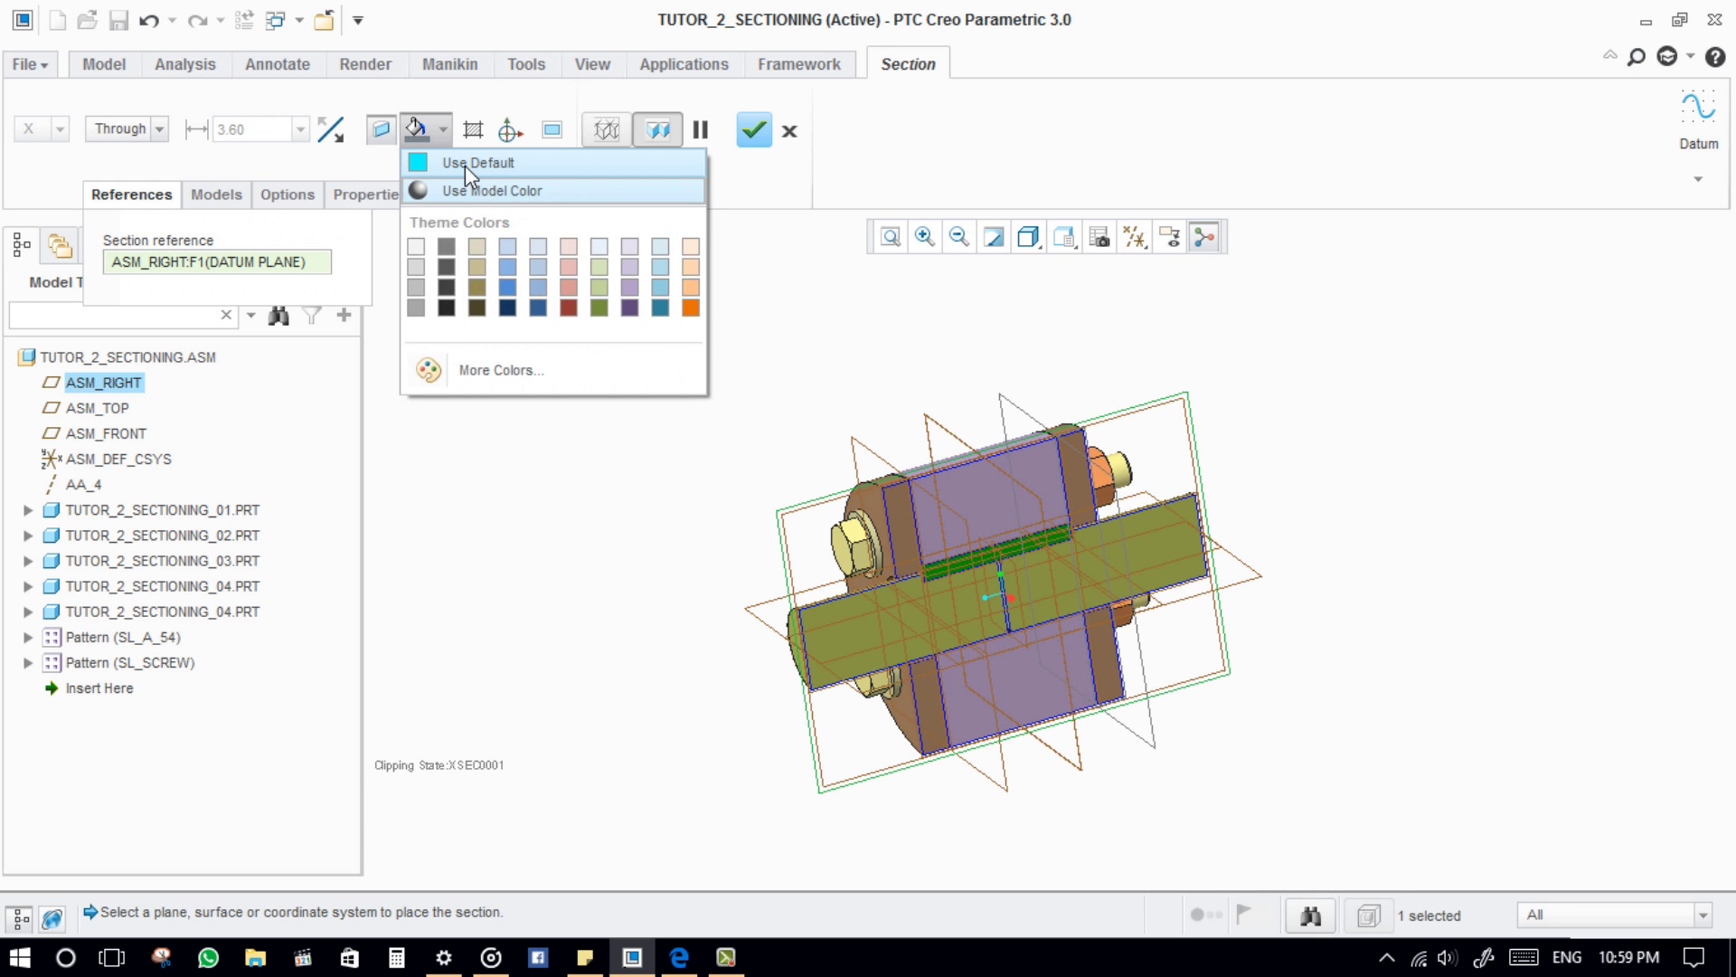
click(465, 165)
click(443, 129)
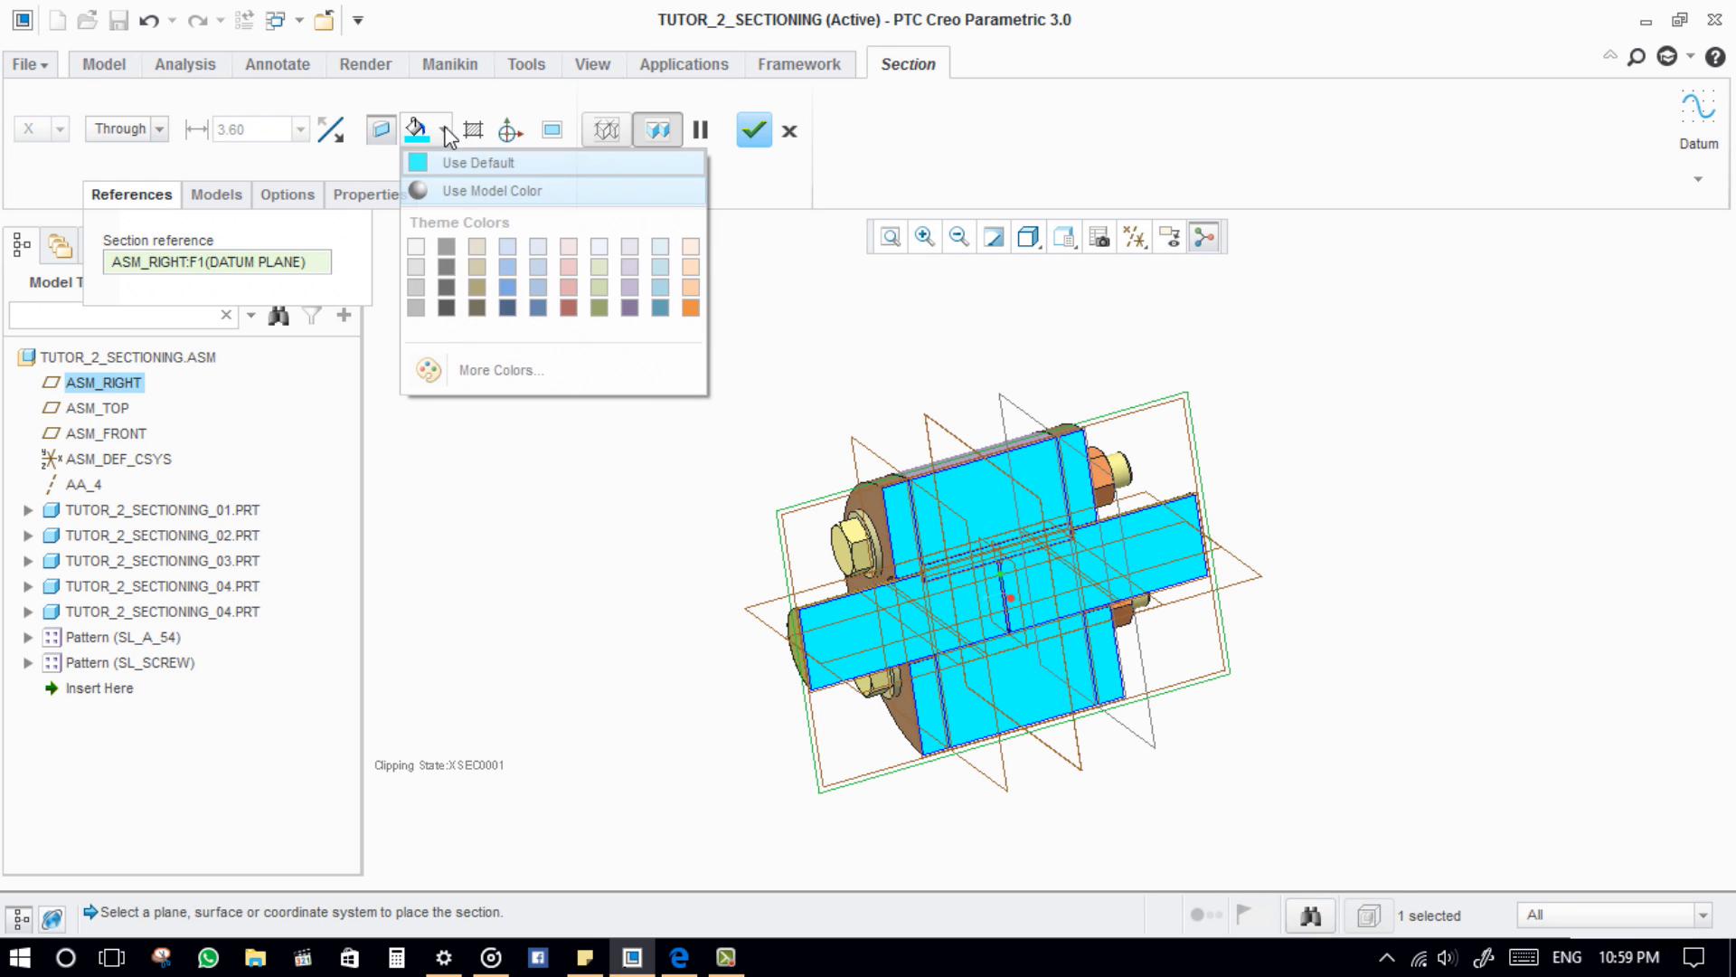
click(470, 187)
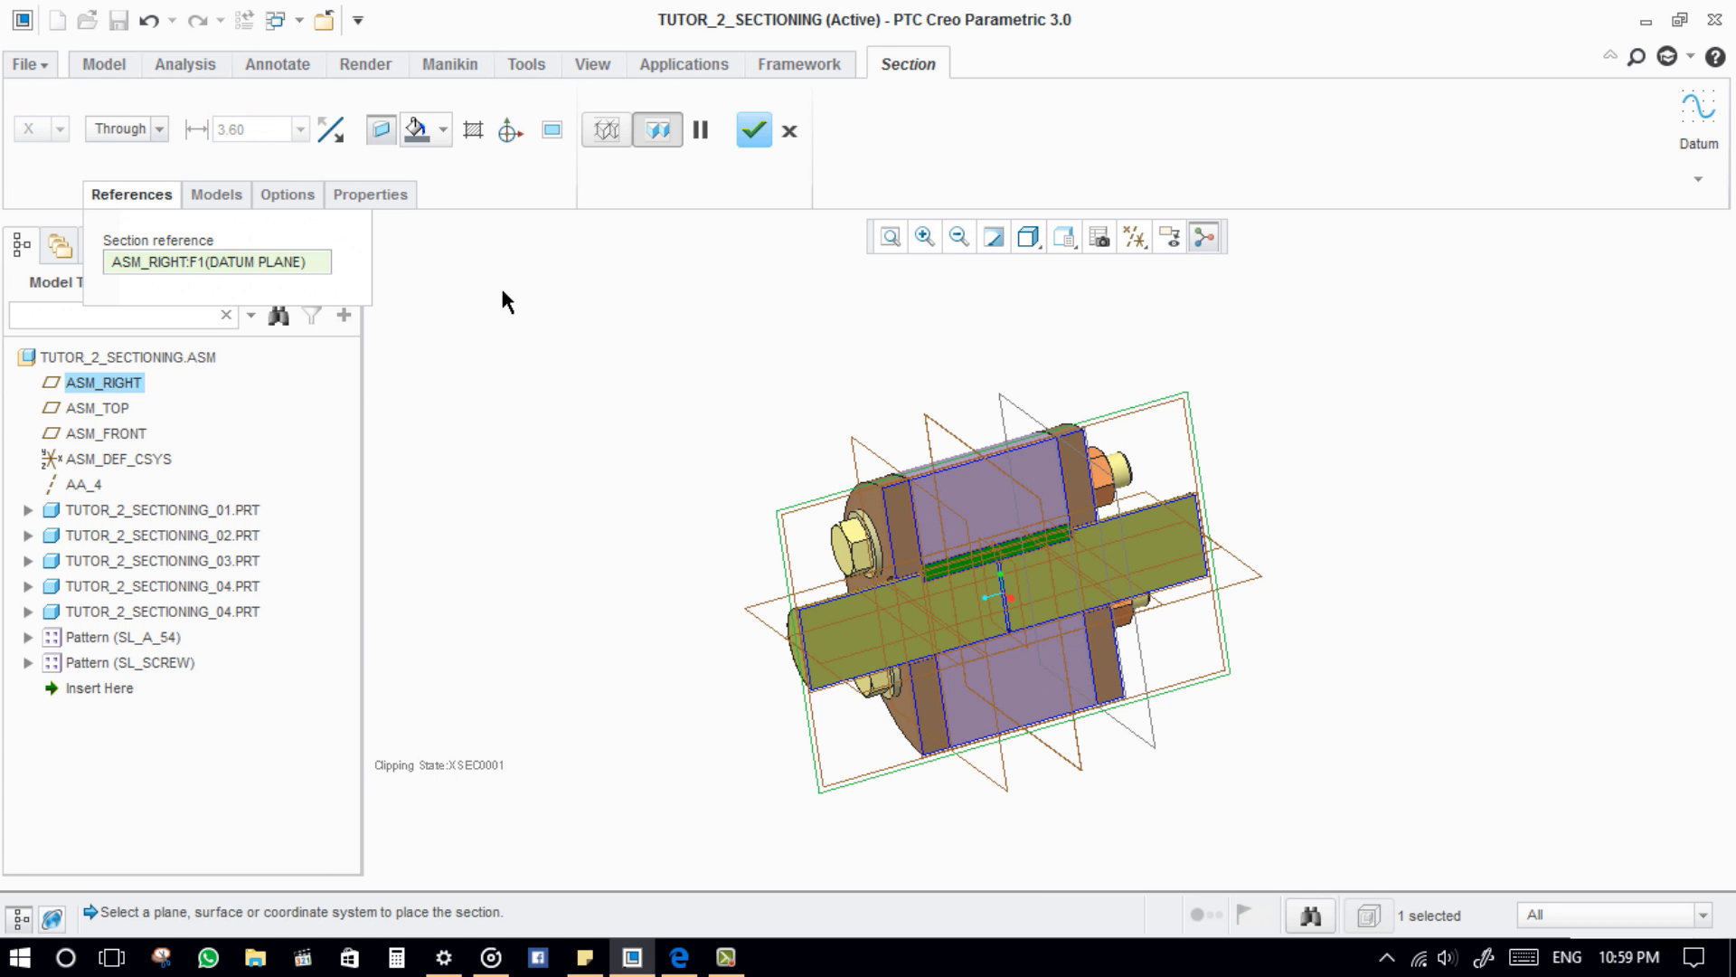
Step: Show the hatching pattern on the section's cut surfaces and inspect it up close
click(476, 136)
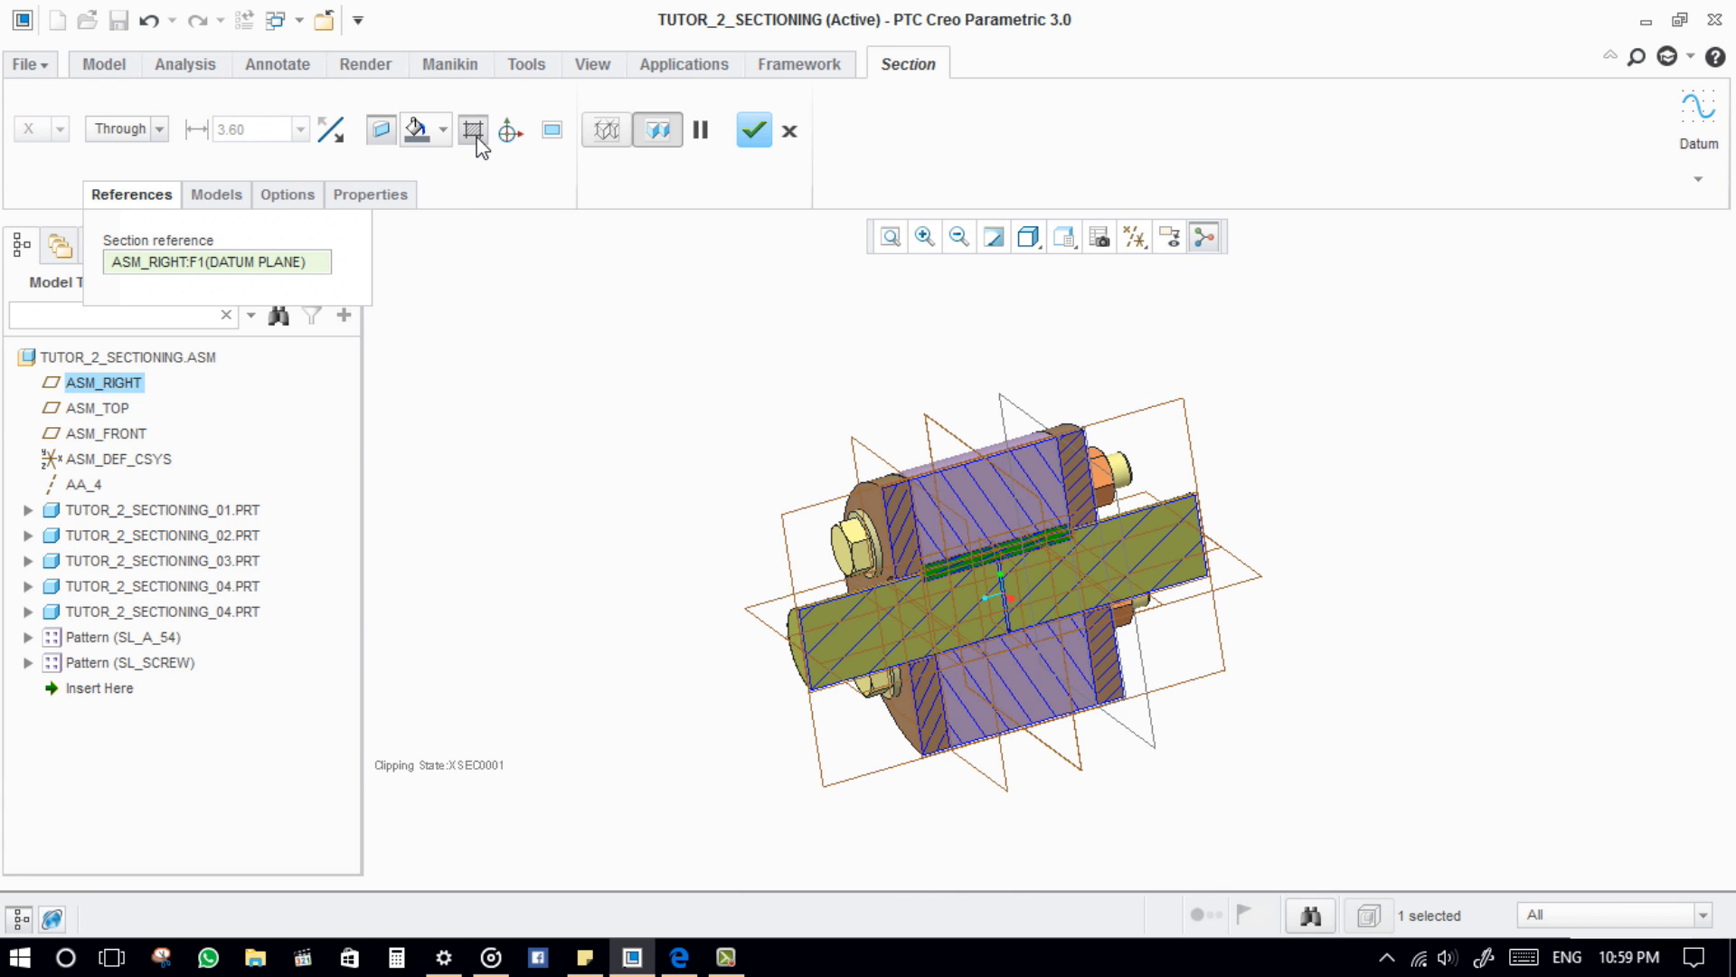
scroll(986, 687, down, 4)
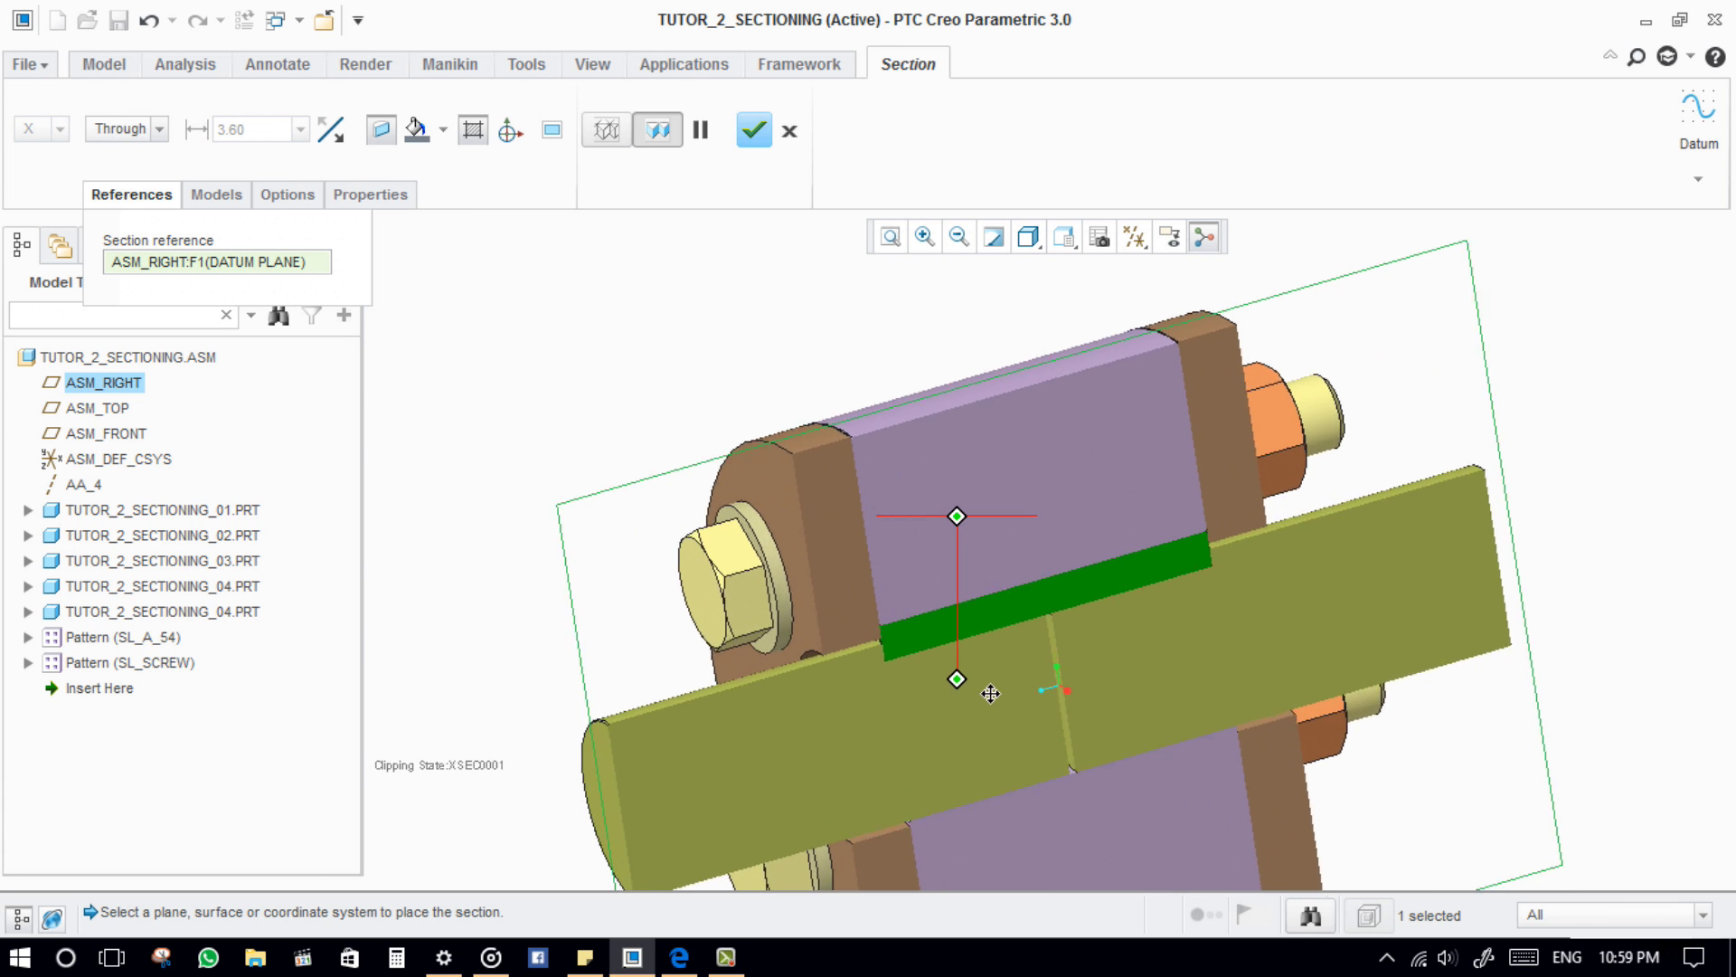
middle_drag(989, 709, 928, 608)
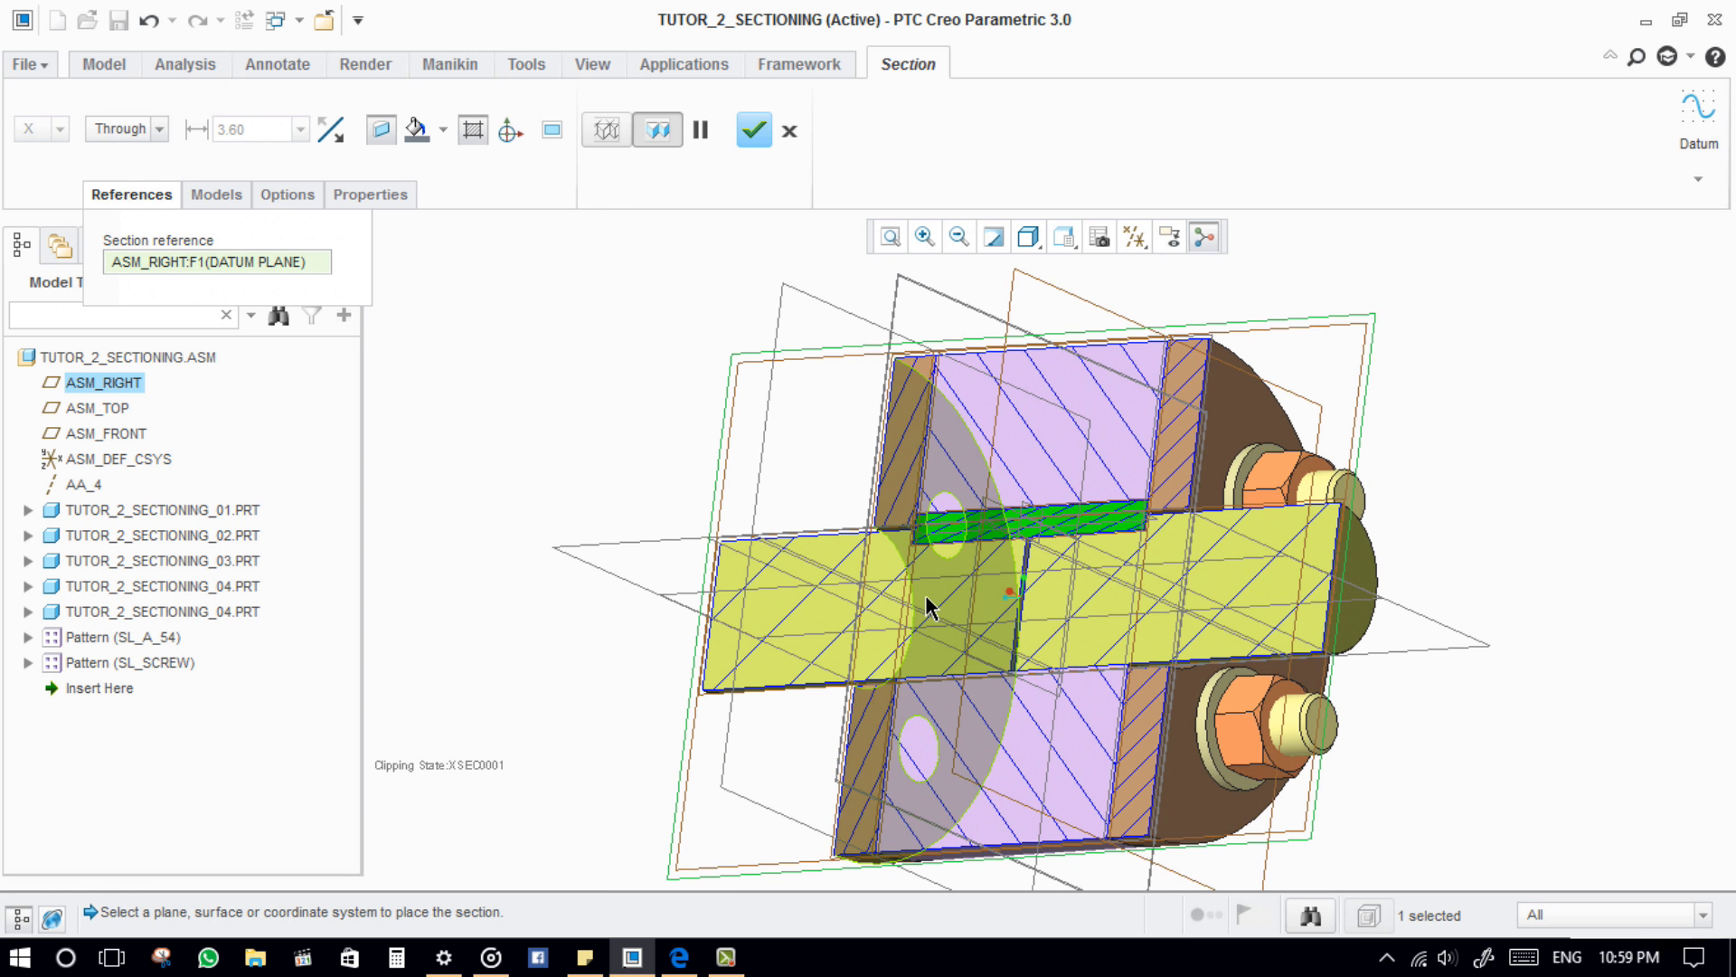
Step: Hide all datum axes, points, coordinate systems and planes to see the hatched section clearly
click(1135, 237)
click(1137, 269)
click(1137, 268)
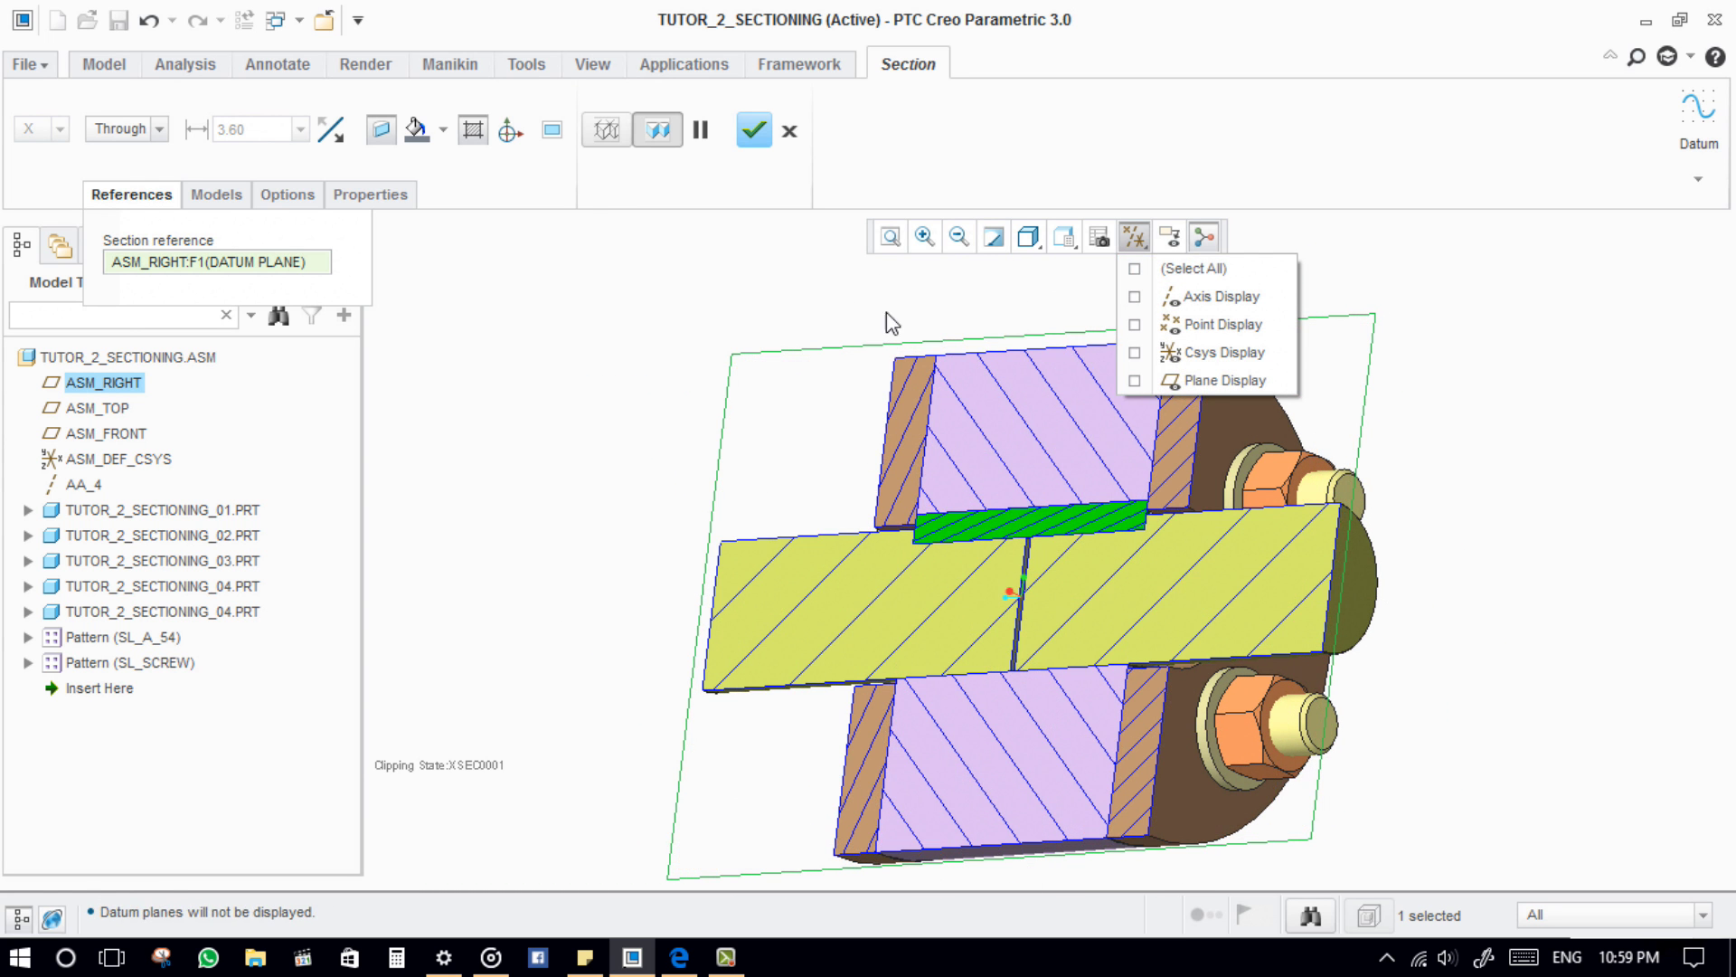
middle_drag(1326, 592, 1366, 559)
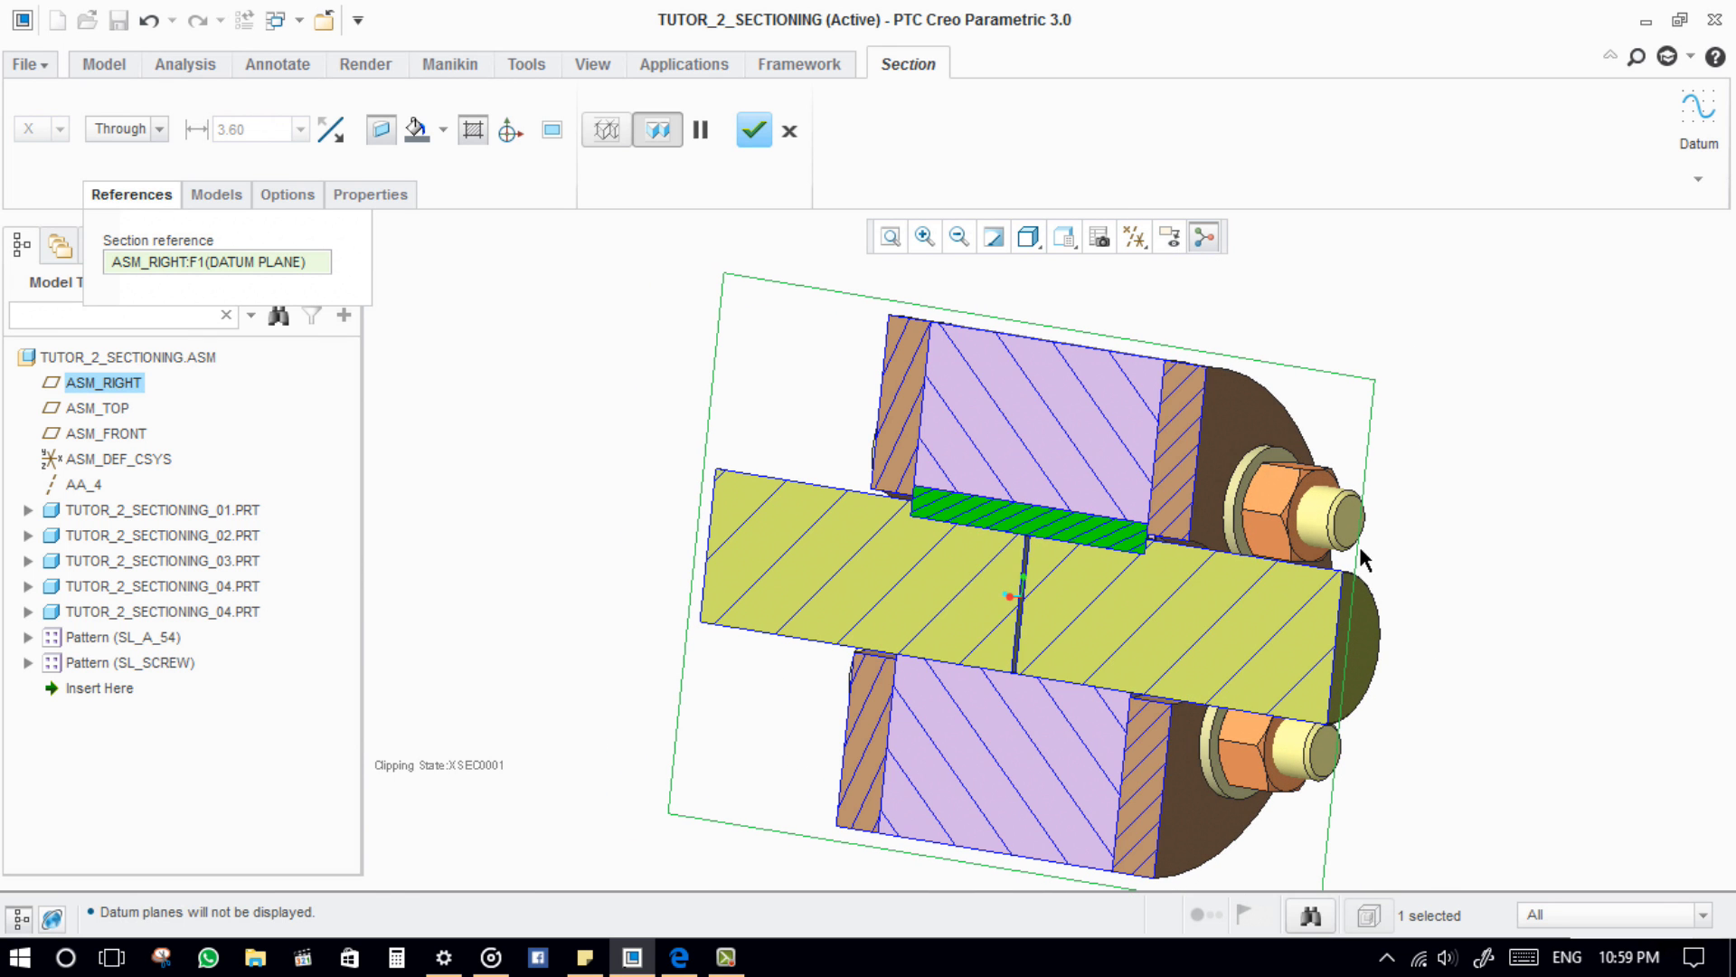
Step: Try freely shifting and tilting the section plane with the 3D dragger, and turn free positioning off again
click(512, 132)
middle_drag(1082, 576, 830, 695)
drag(831, 695, 942, 630)
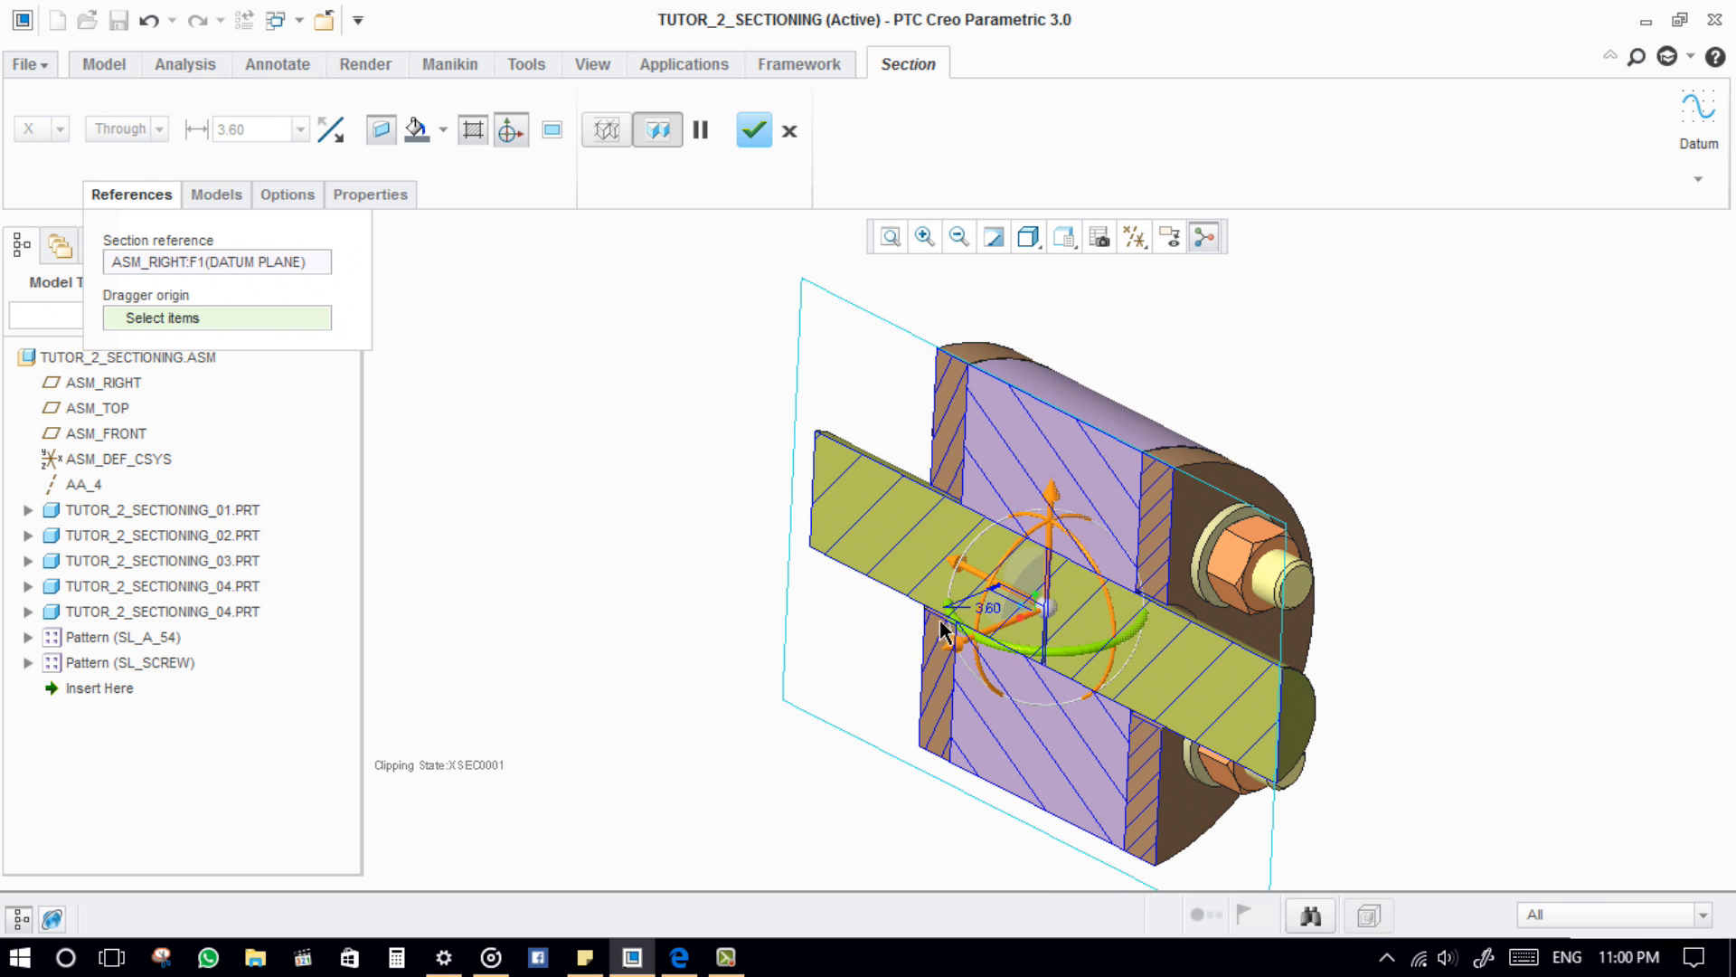
mouse_move(1064, 513)
mouse_down()
mouse_move(1070, 377)
mouse_move(1065, 509)
mouse_up()
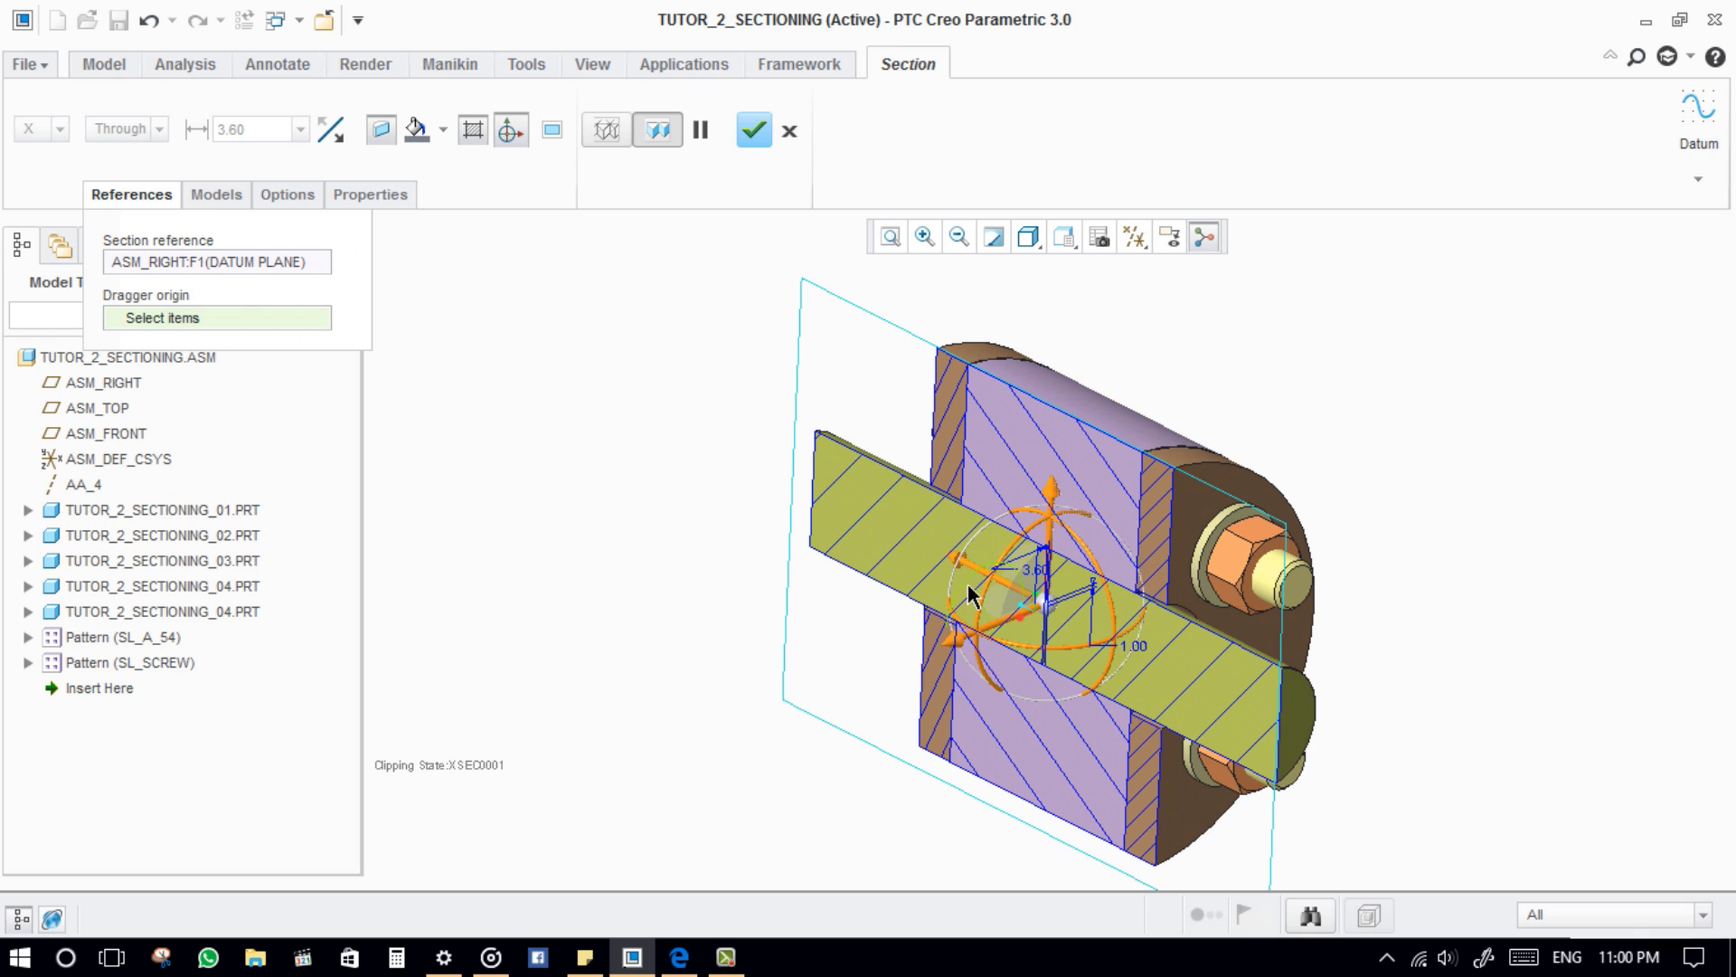
mouse_move(994, 608)
mouse_down()
mouse_move(1029, 556)
mouse_move(1080, 540)
mouse_move(1017, 612)
mouse_move(995, 611)
mouse_up()
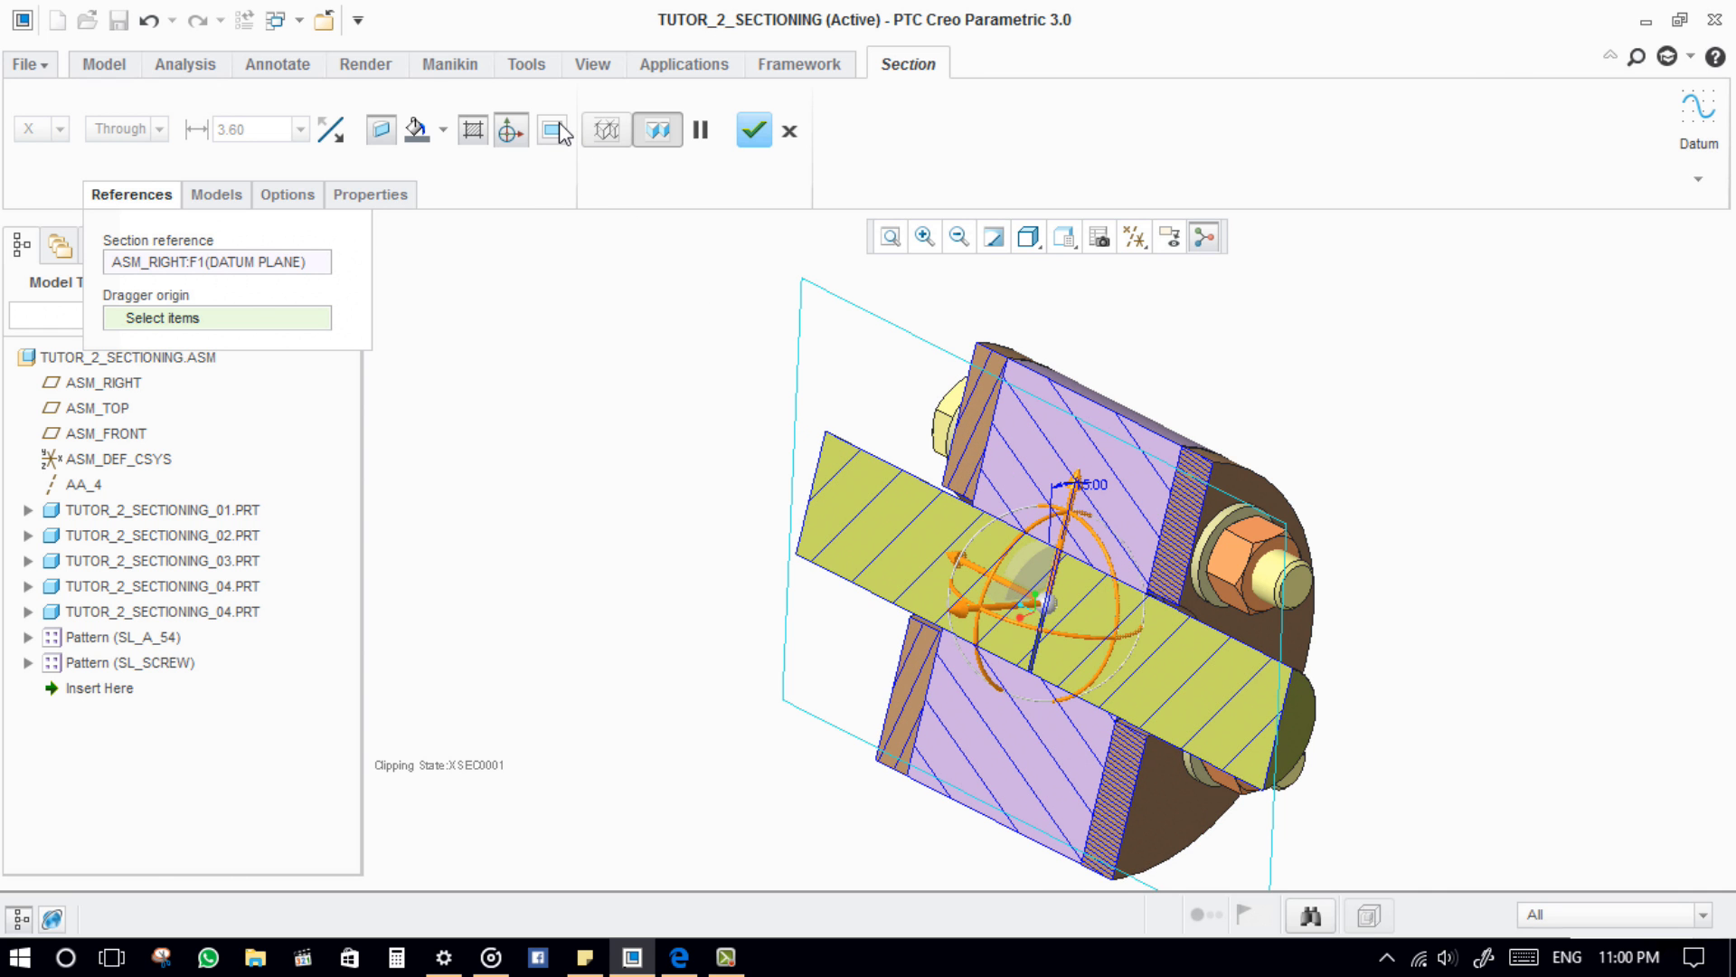
click(510, 131)
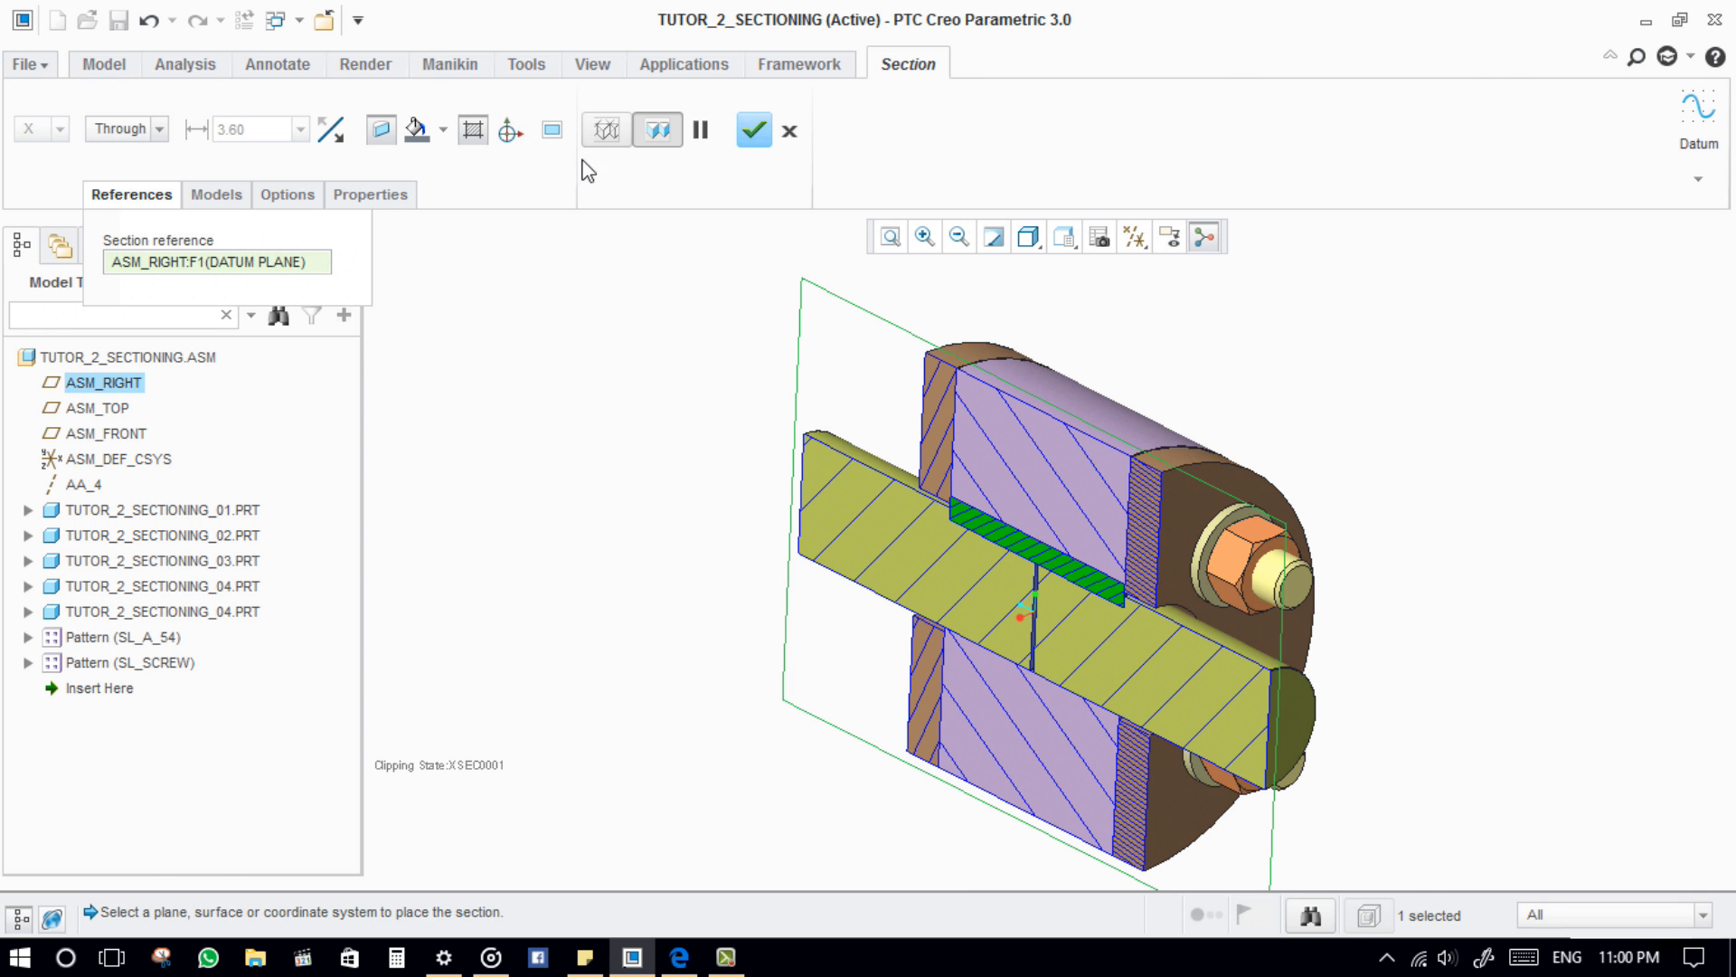
Step: Show the section in the separate 2D viewer, and rotate its view until the shaft lies horizontal with the key above it
click(552, 132)
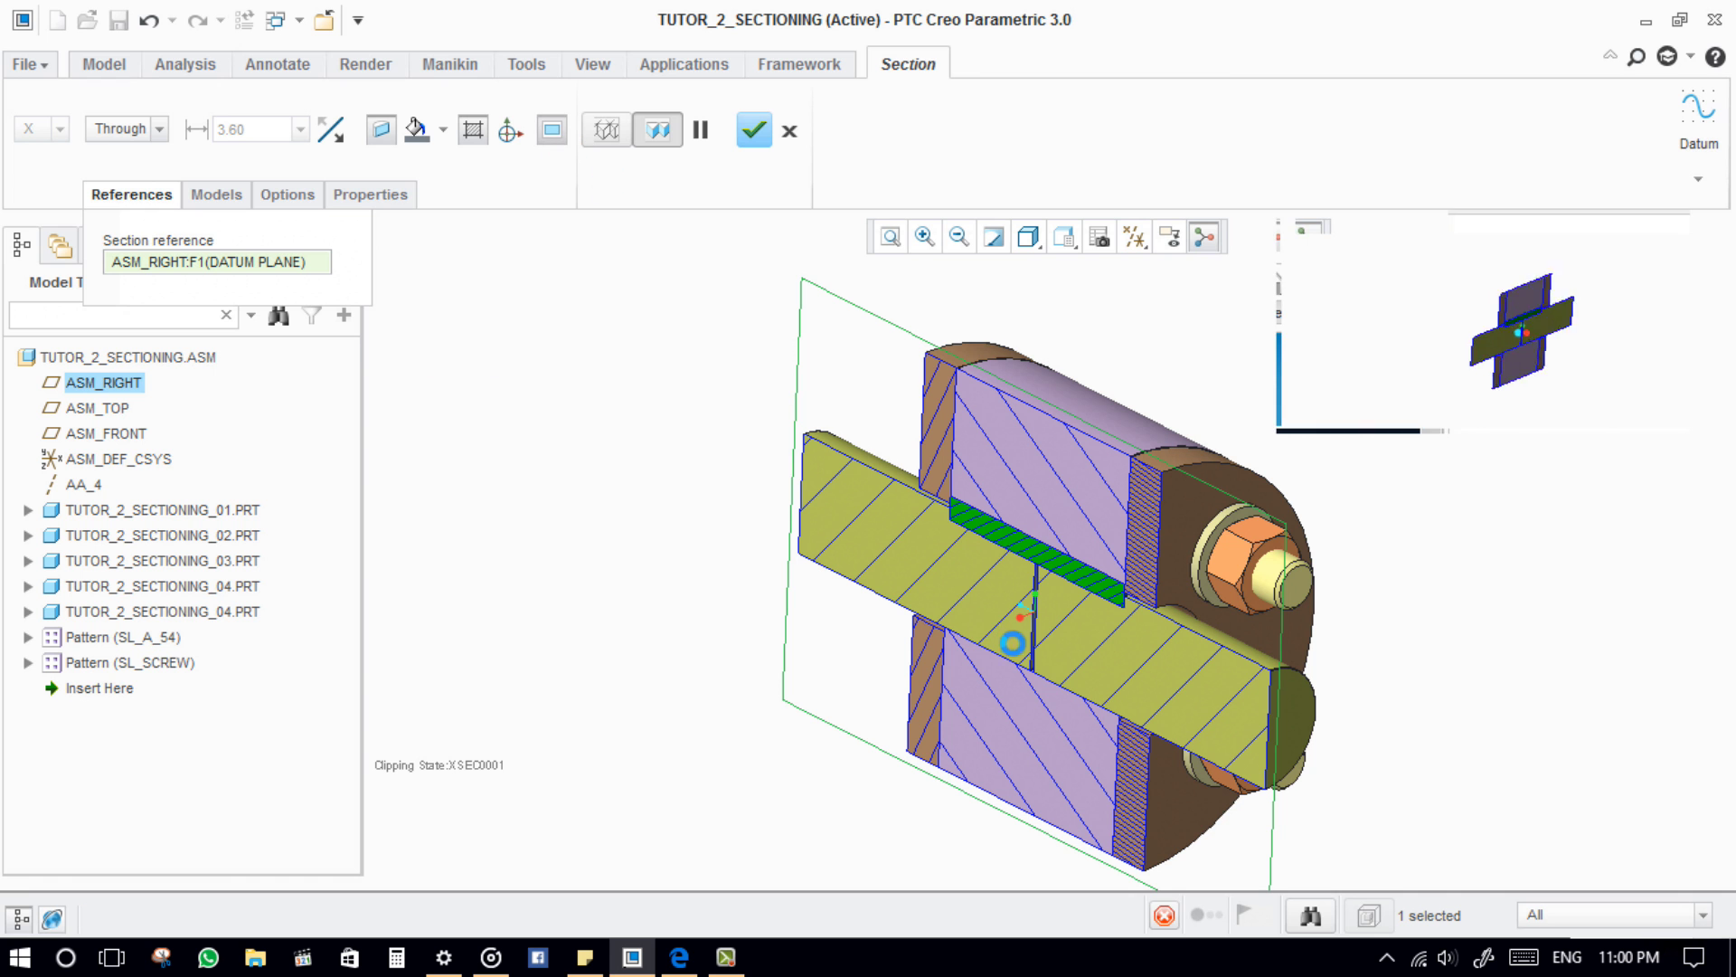
mouse_move(1179, 683)
middle_down()
mouse_move(1175, 667)
mouse_move(1023, 701)
mouse_move(1116, 666)
mouse_move(1050, 683)
mouse_move(1130, 692)
middle_up()
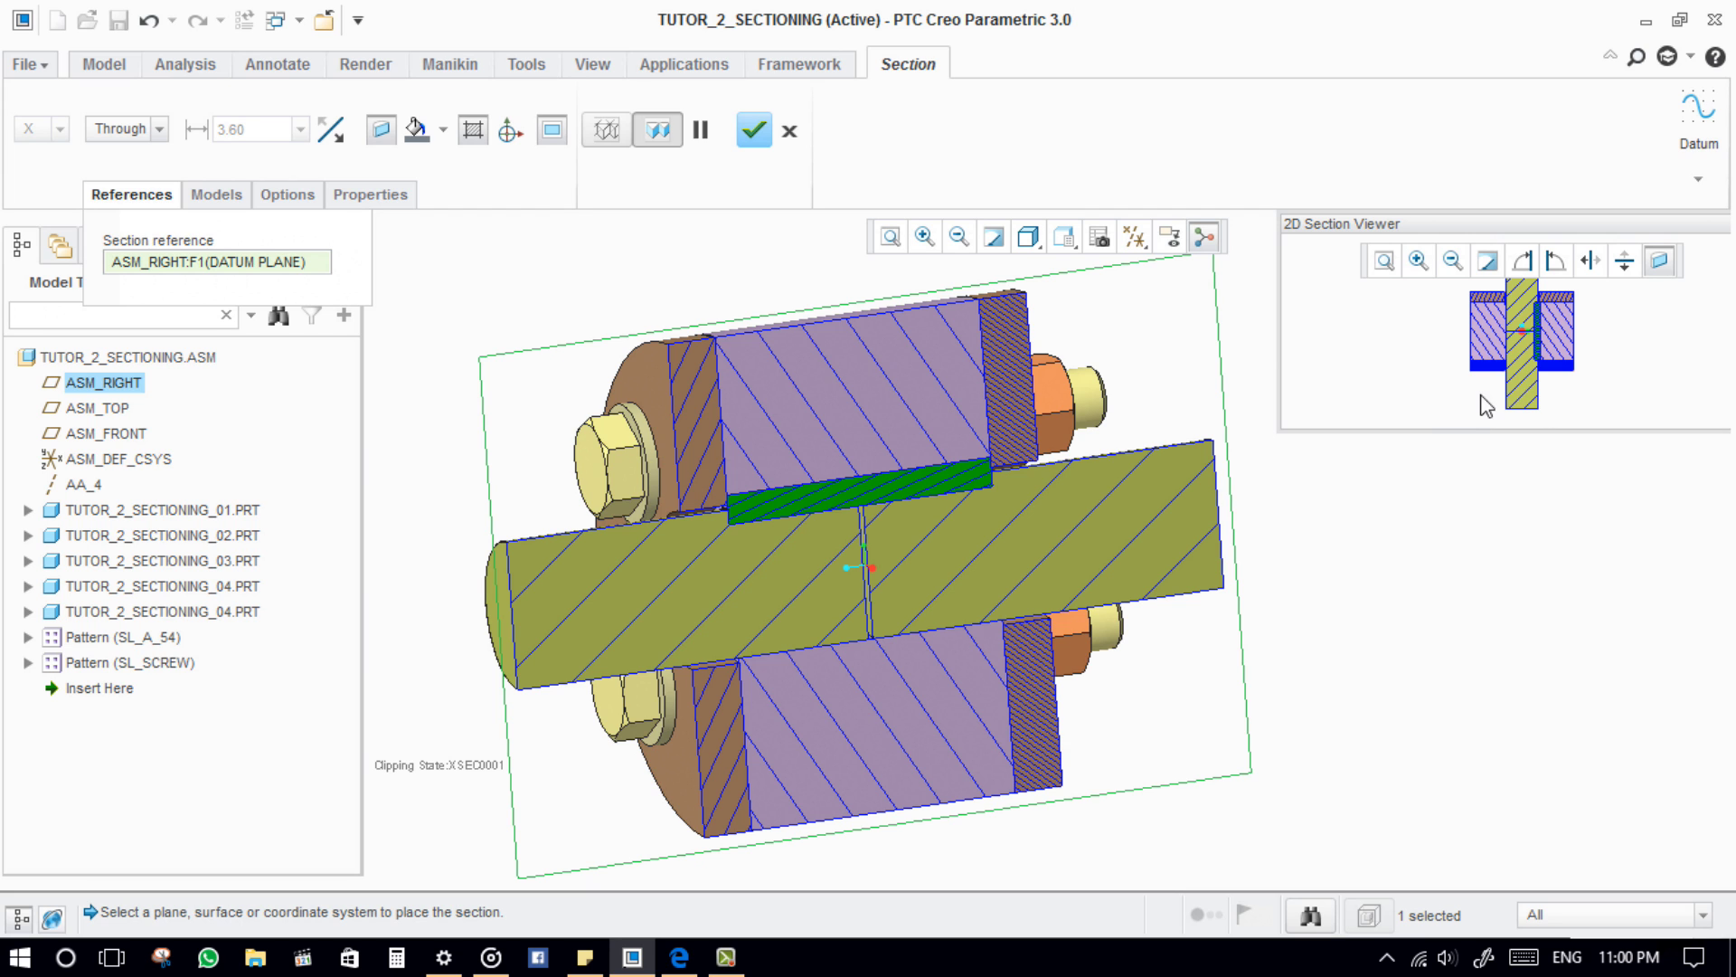
drag(1311, 231, 1248, 226)
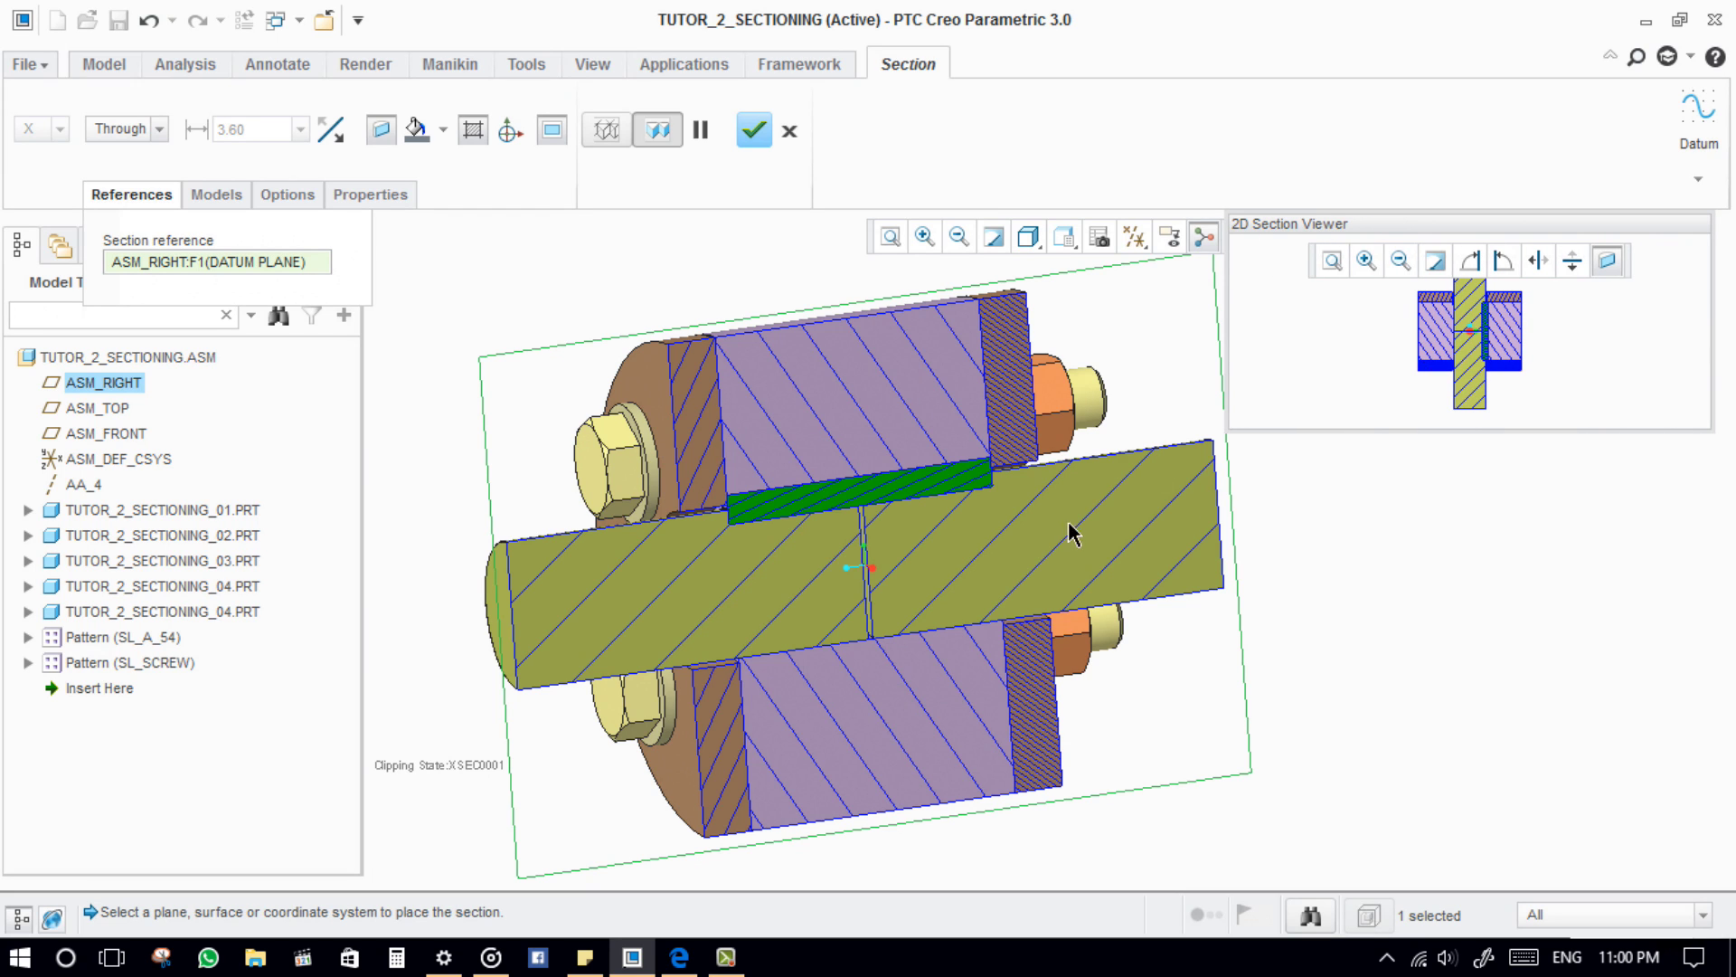
click(1472, 262)
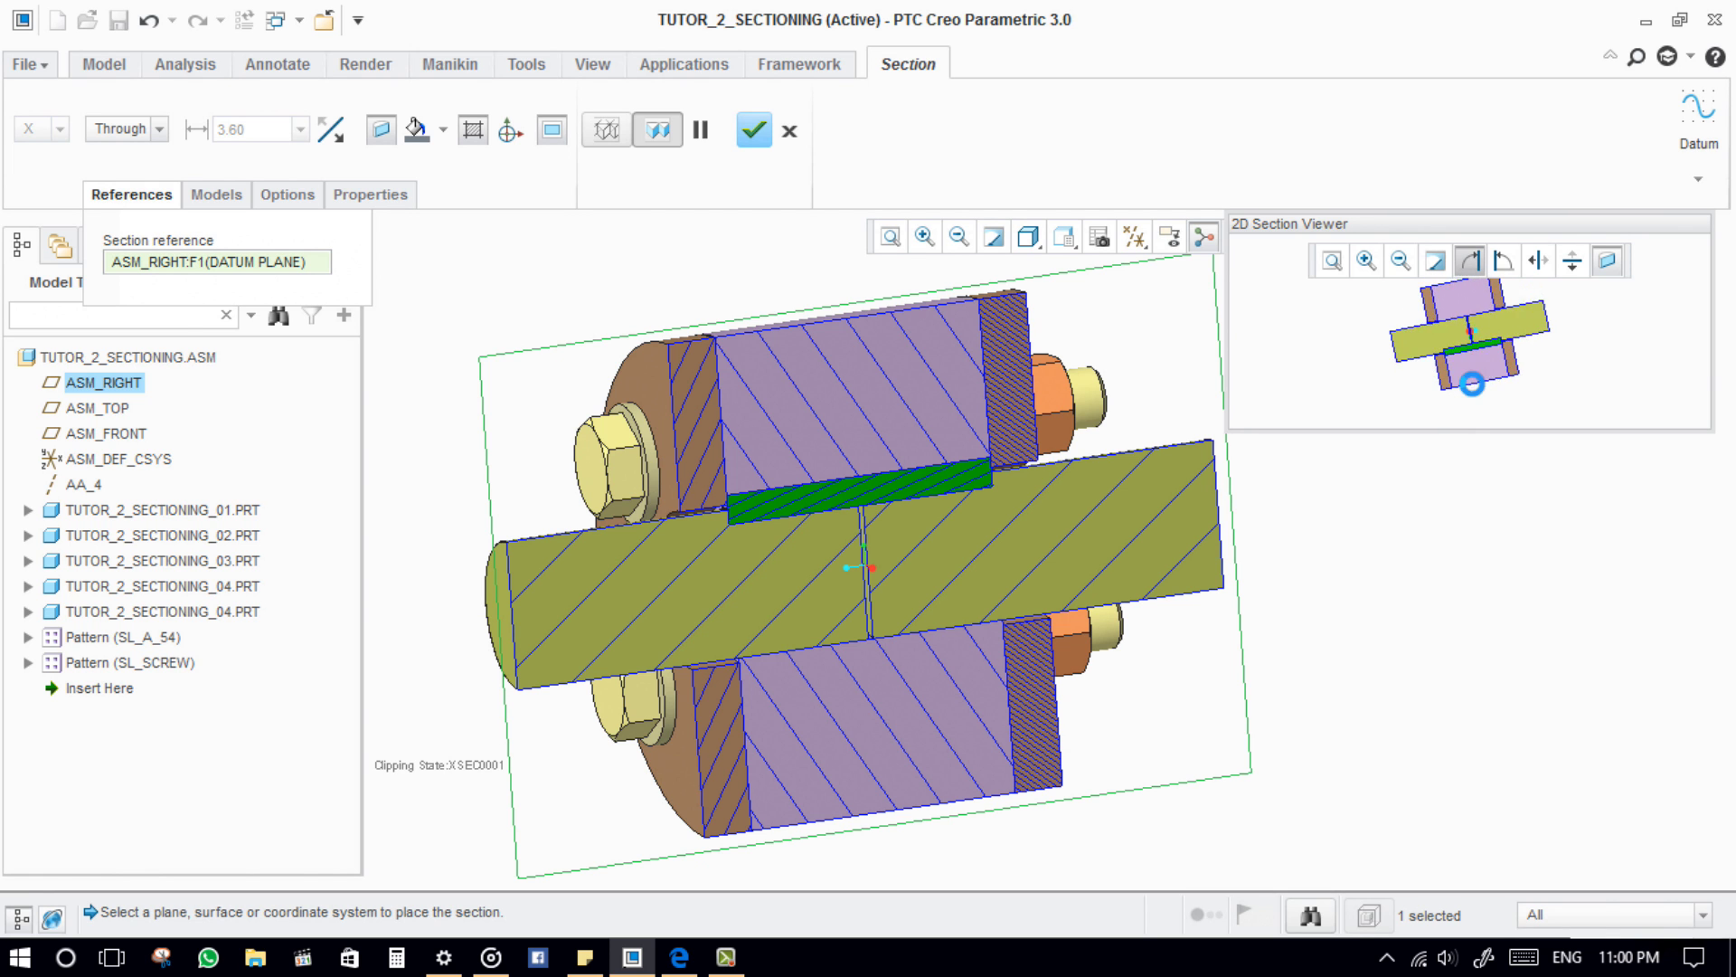
click(1502, 262)
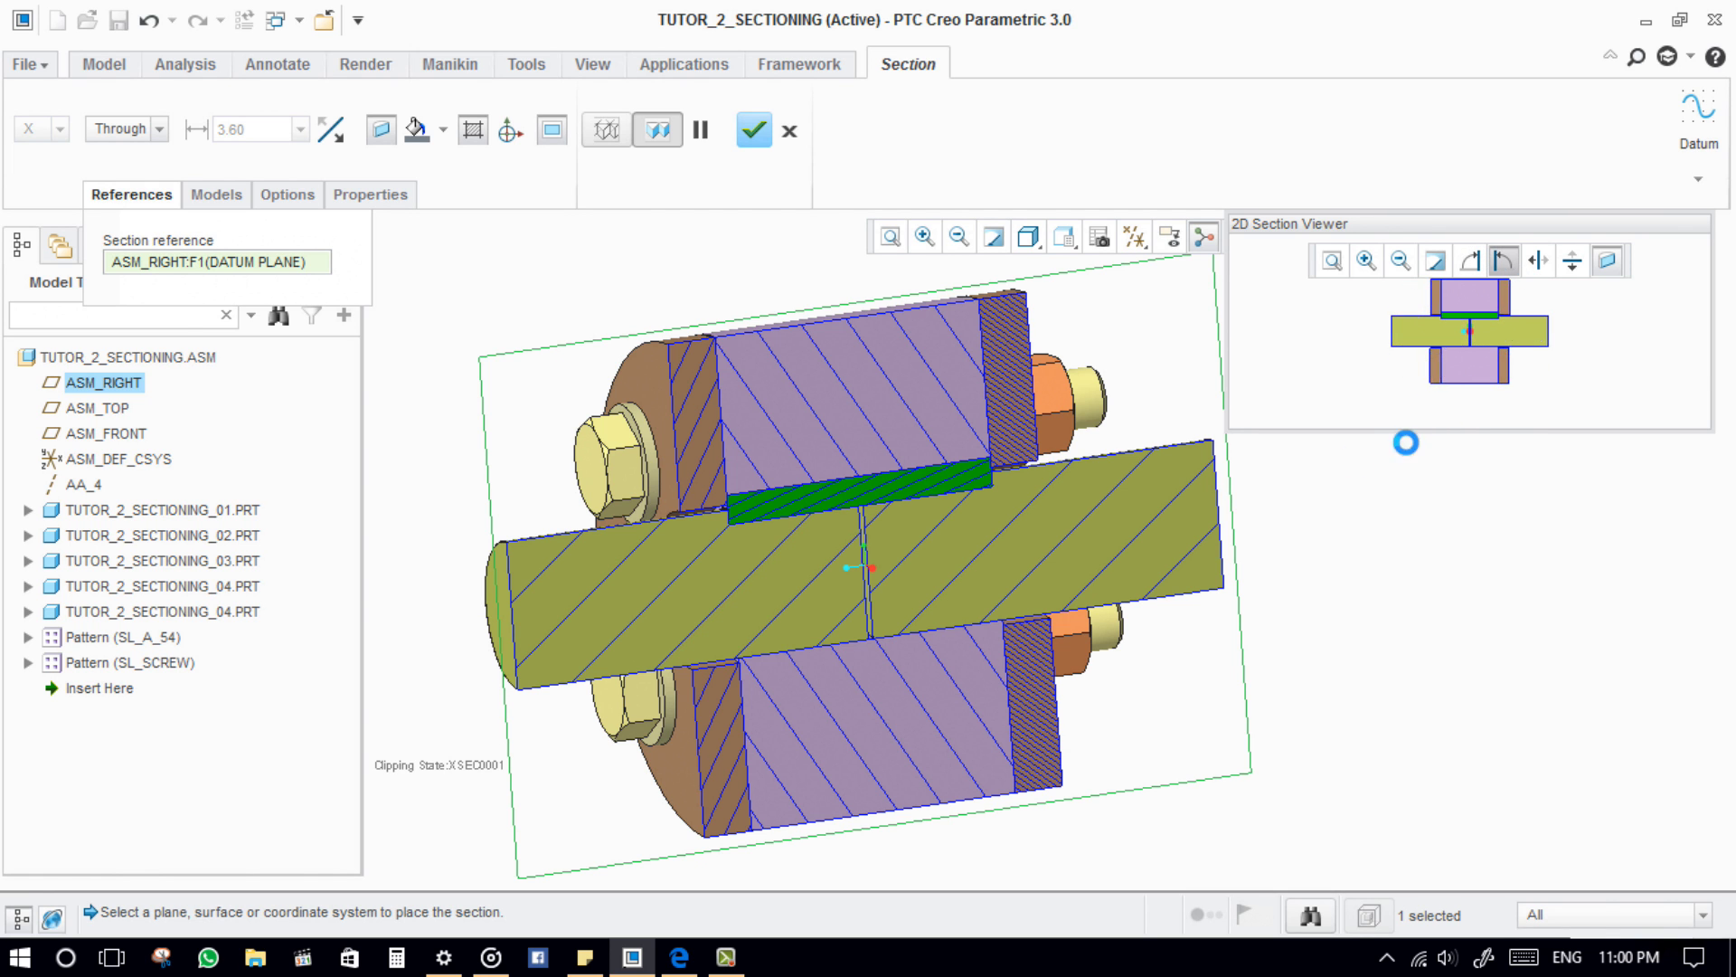
Step: Enlarge the 2D section viewer and offset the section plane about 8.6 from ASM_RIGHT
drag(1469, 431, 1501, 687)
shift+middle_drag(1001, 588, 860, 542)
middle_drag(646, 488, 796, 524)
click(138, 172)
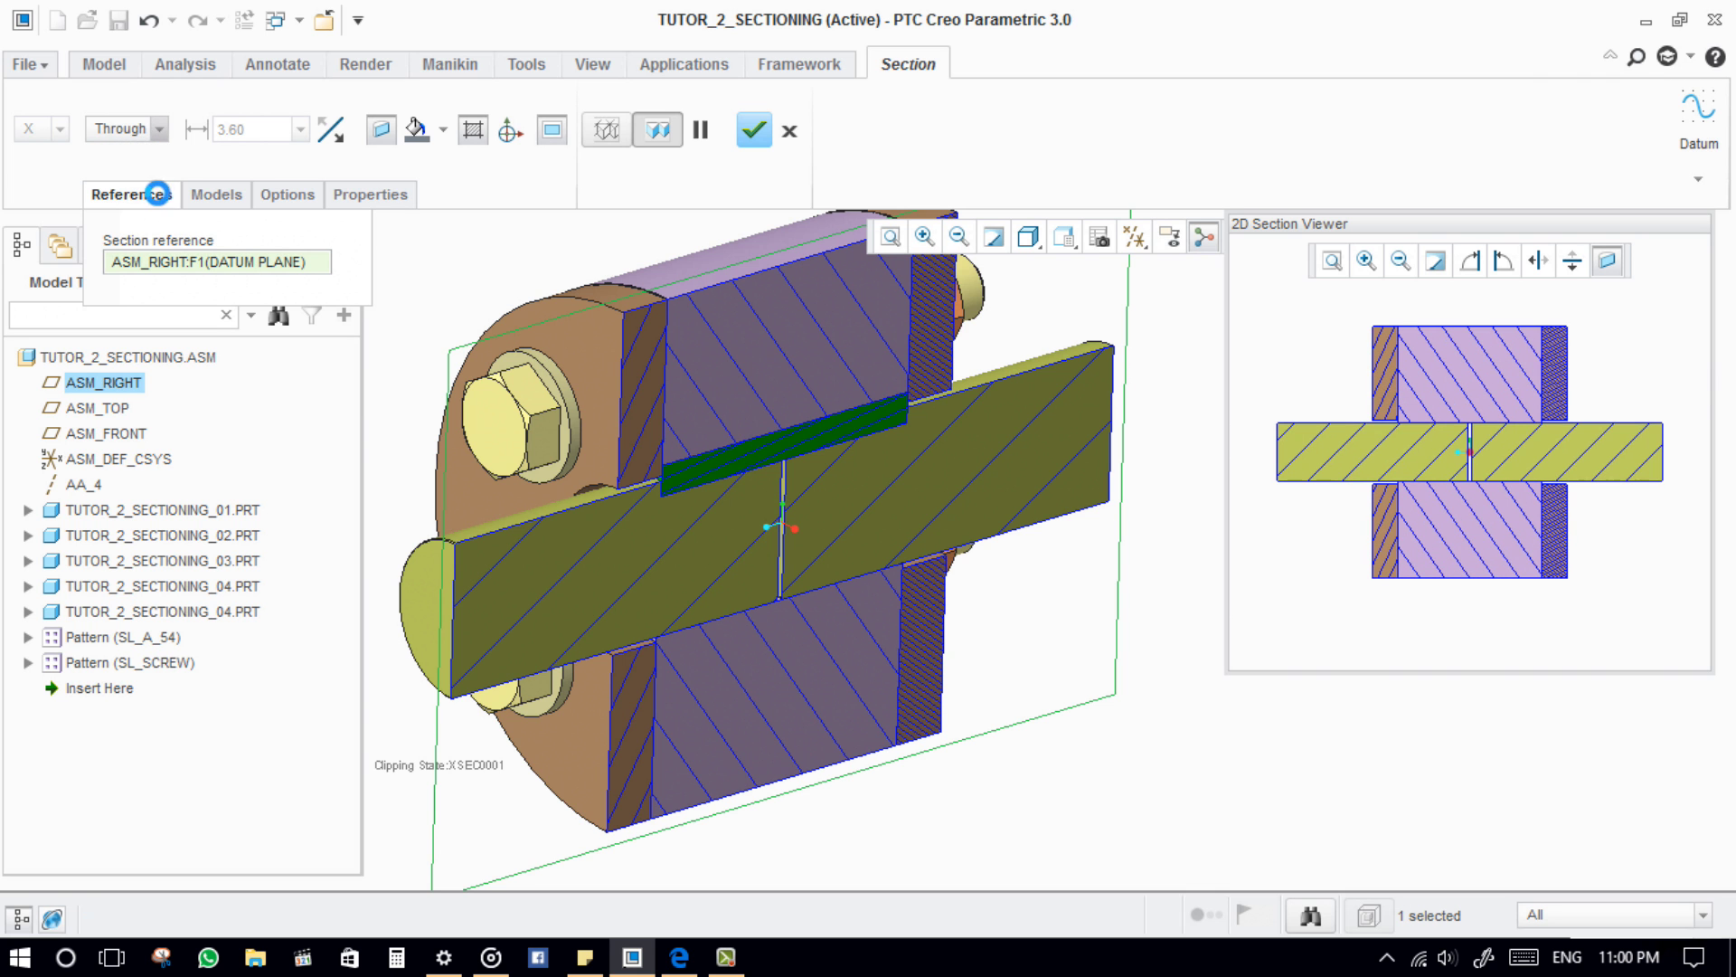
drag(895, 586, 900, 547)
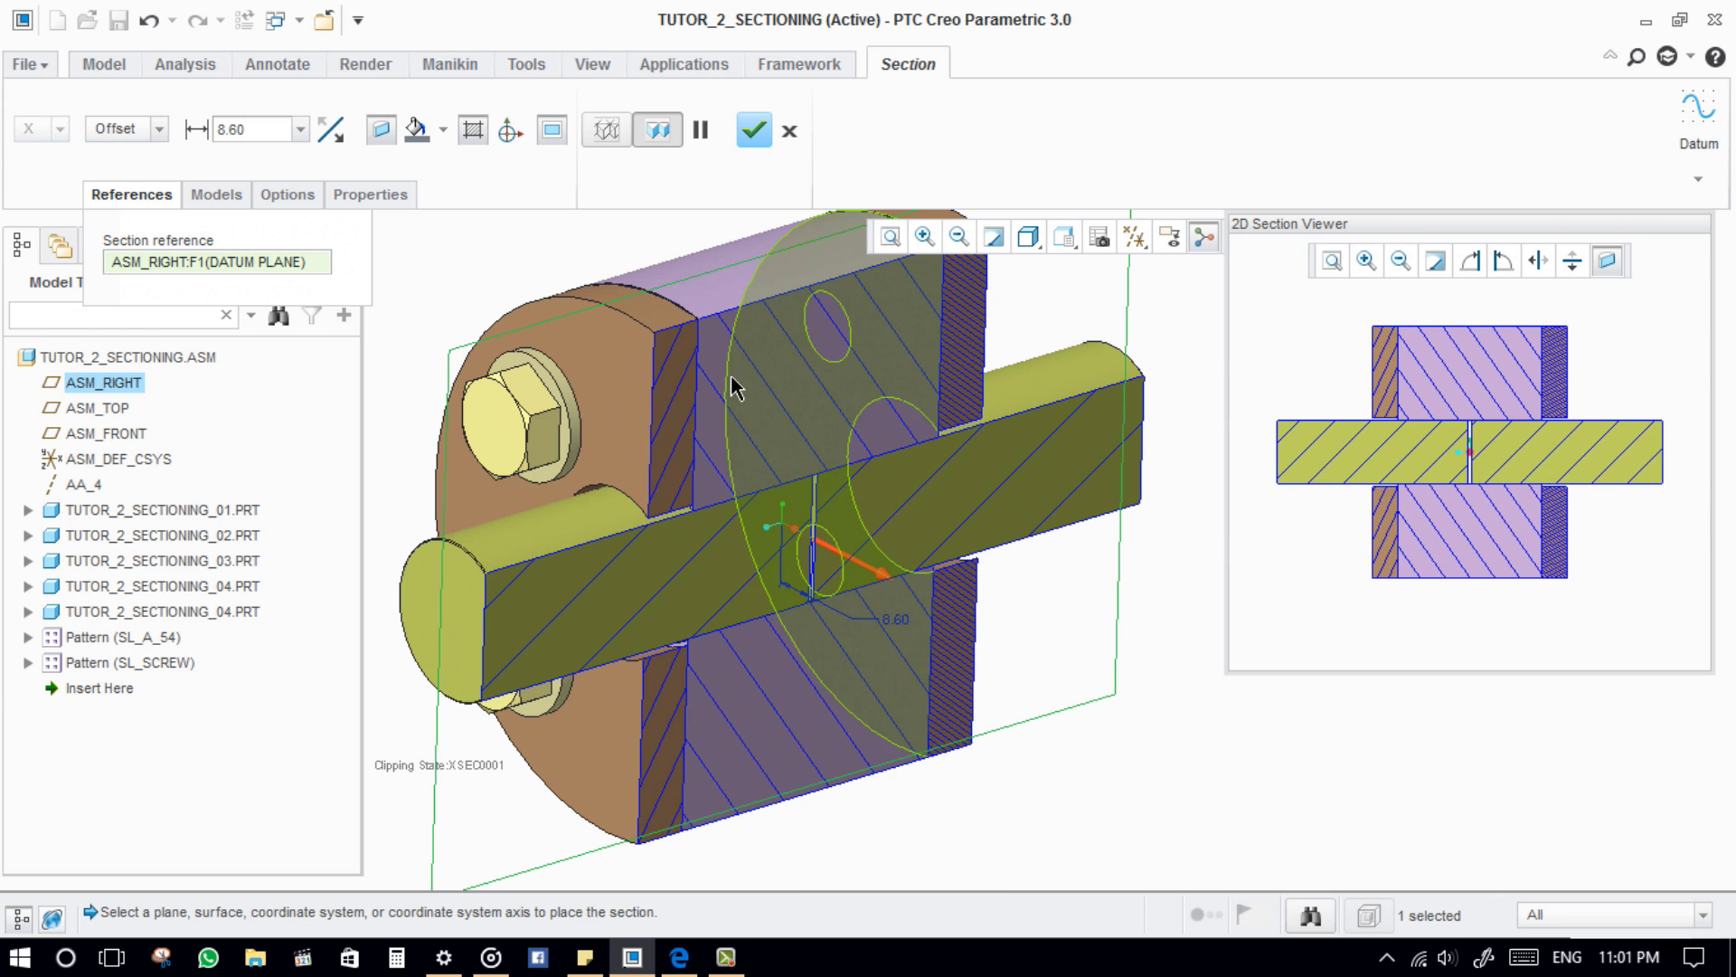
Step: Hide the 2D section viewer and place the section plane directly through ASM_RIGHT again
click(550, 131)
click(136, 129)
click(116, 148)
middle_drag(1121, 684, 1002, 615)
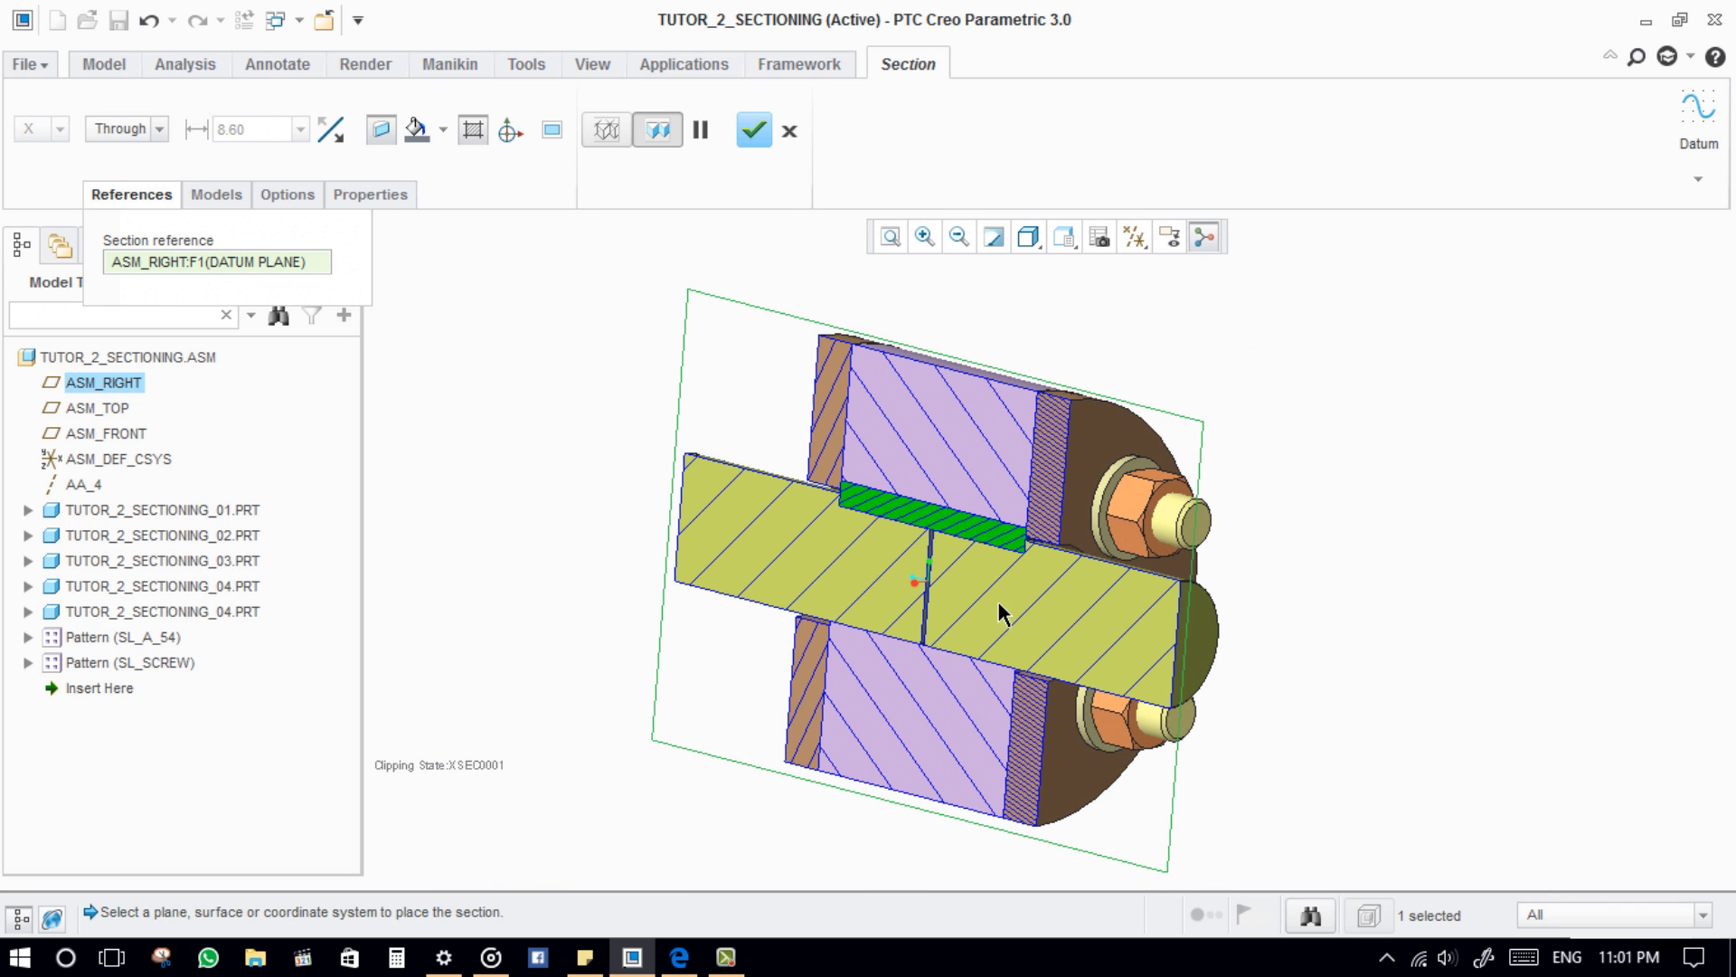
Step: Preview the whole coupling without clipping and return to the clipped section preview
click(615, 127)
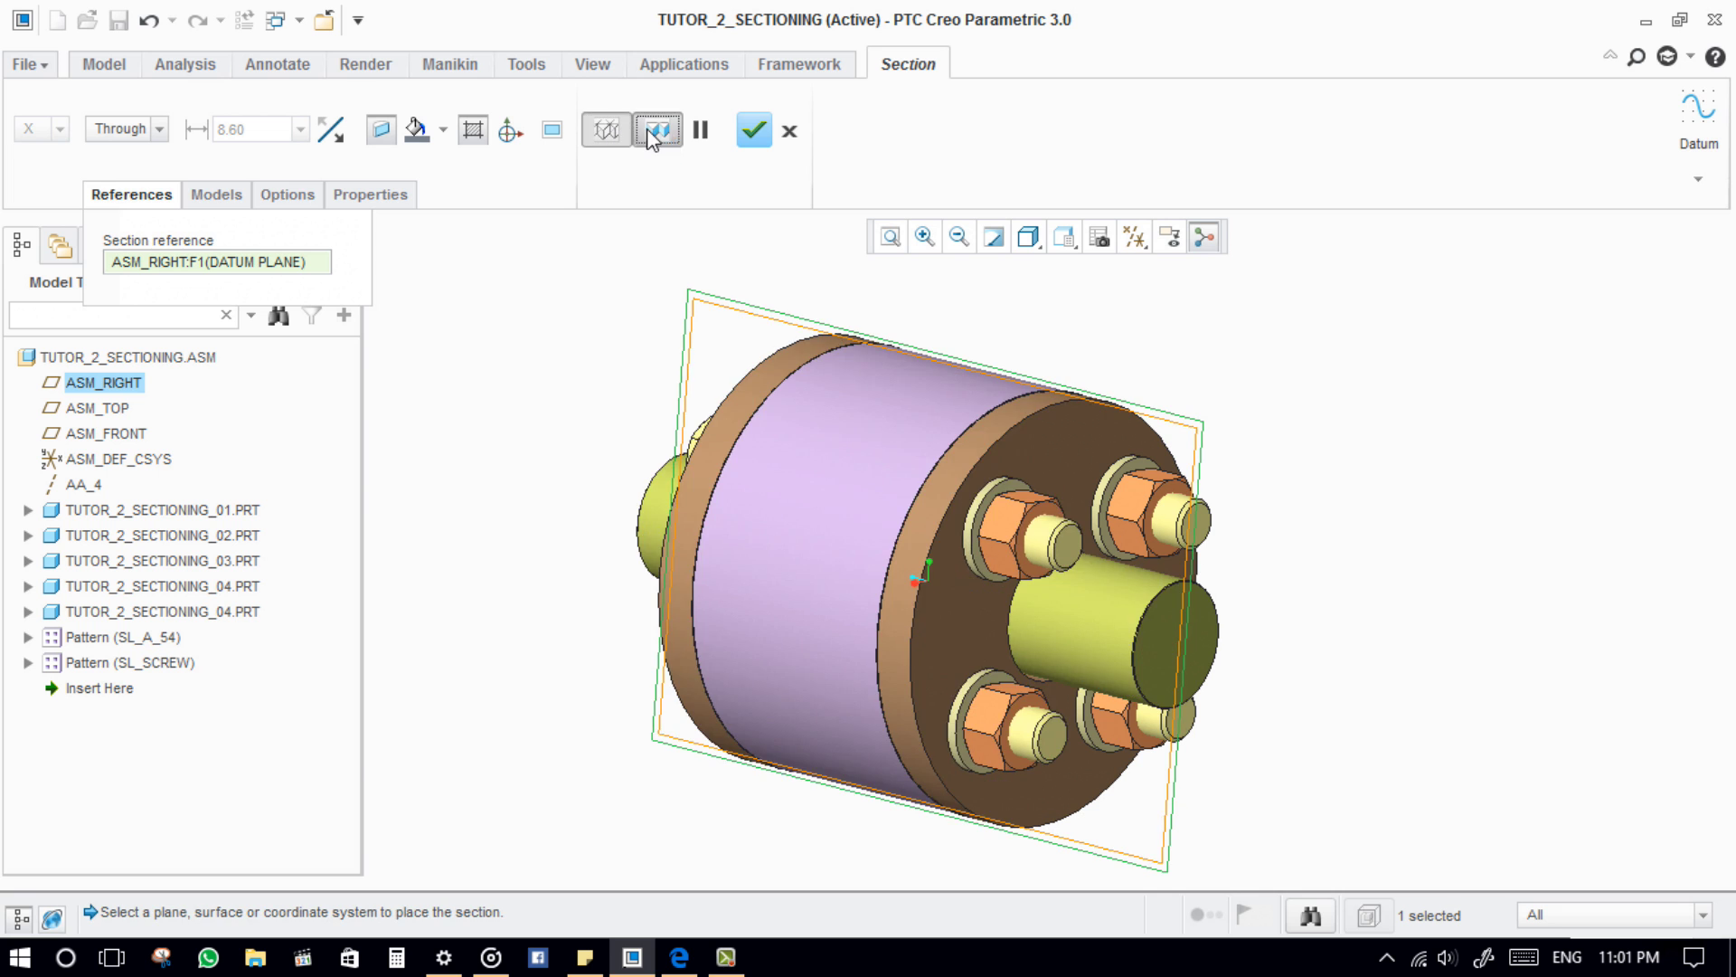
click(616, 130)
click(658, 131)
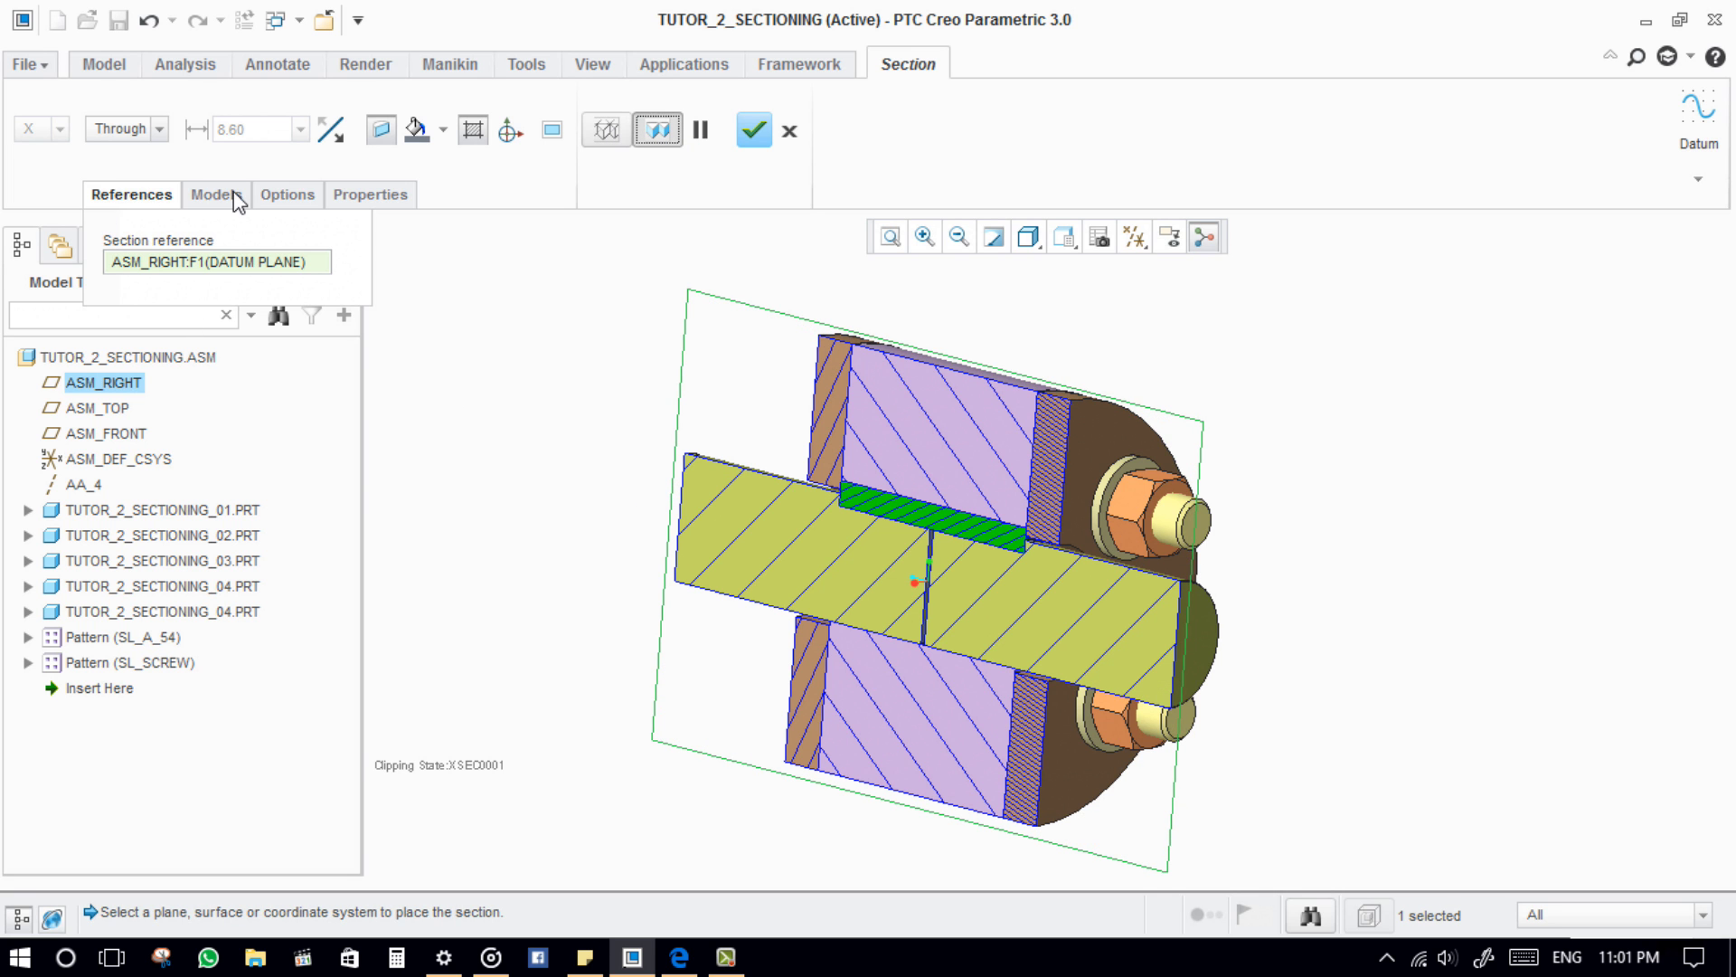
Step: Limit the section to selected models, including only the hub part TUTOR_2_SECTIONING_02.PRT
click(237, 199)
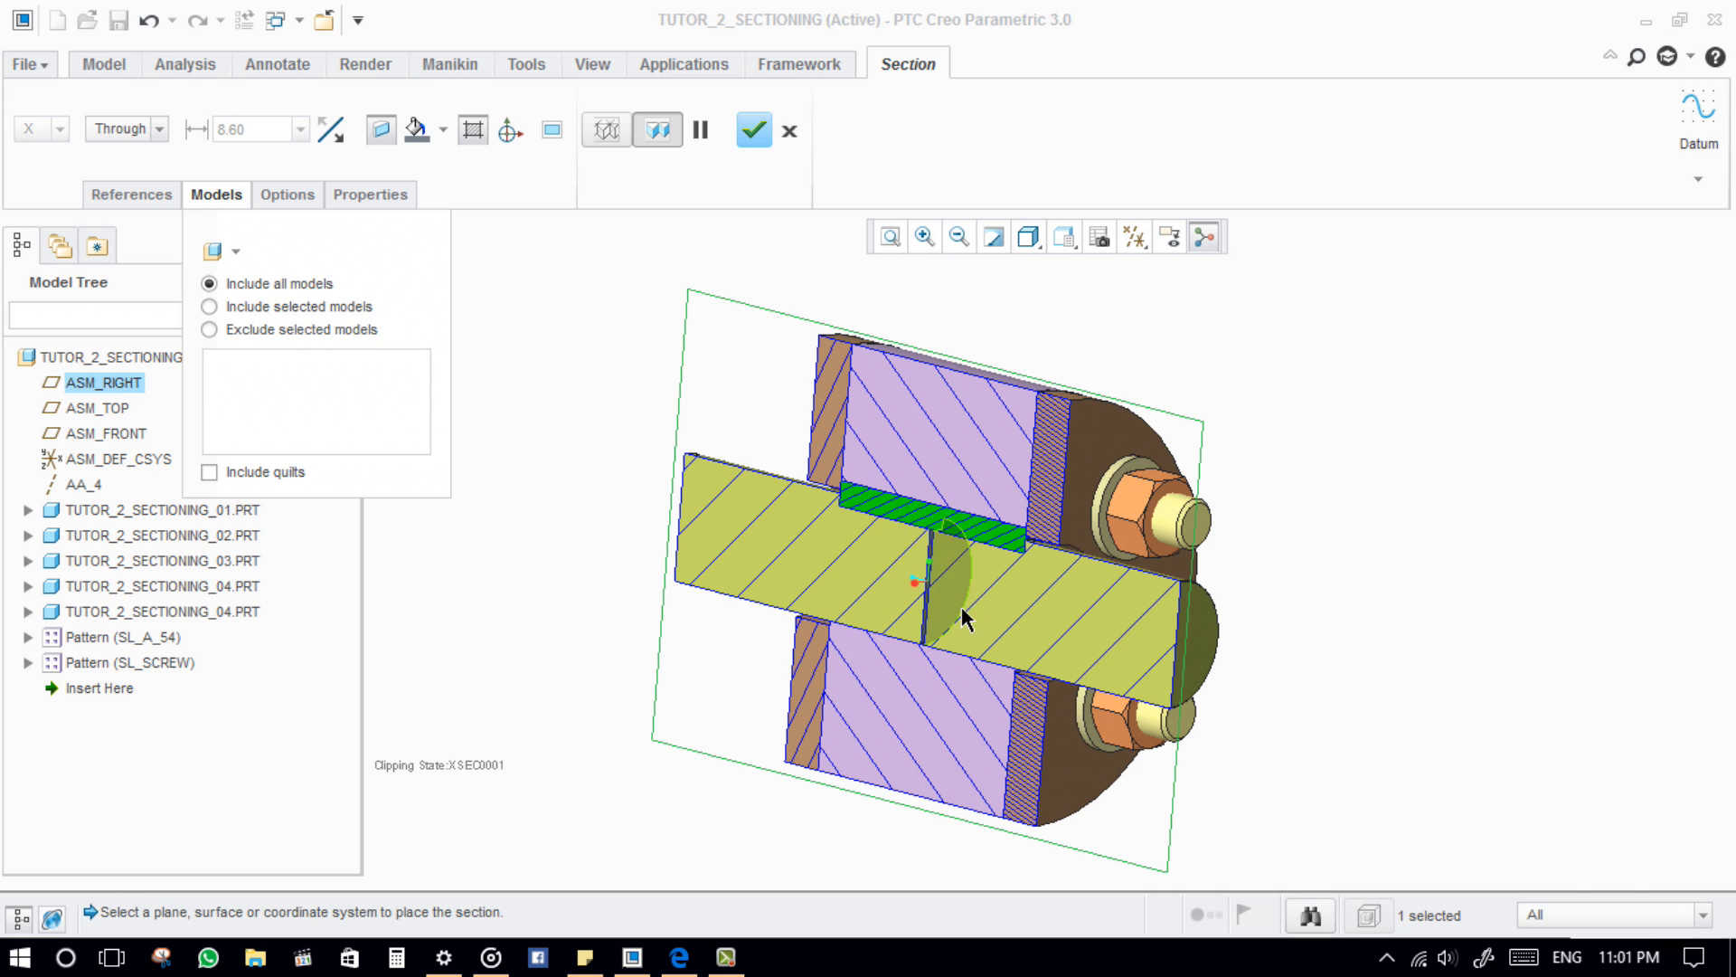
click(325, 307)
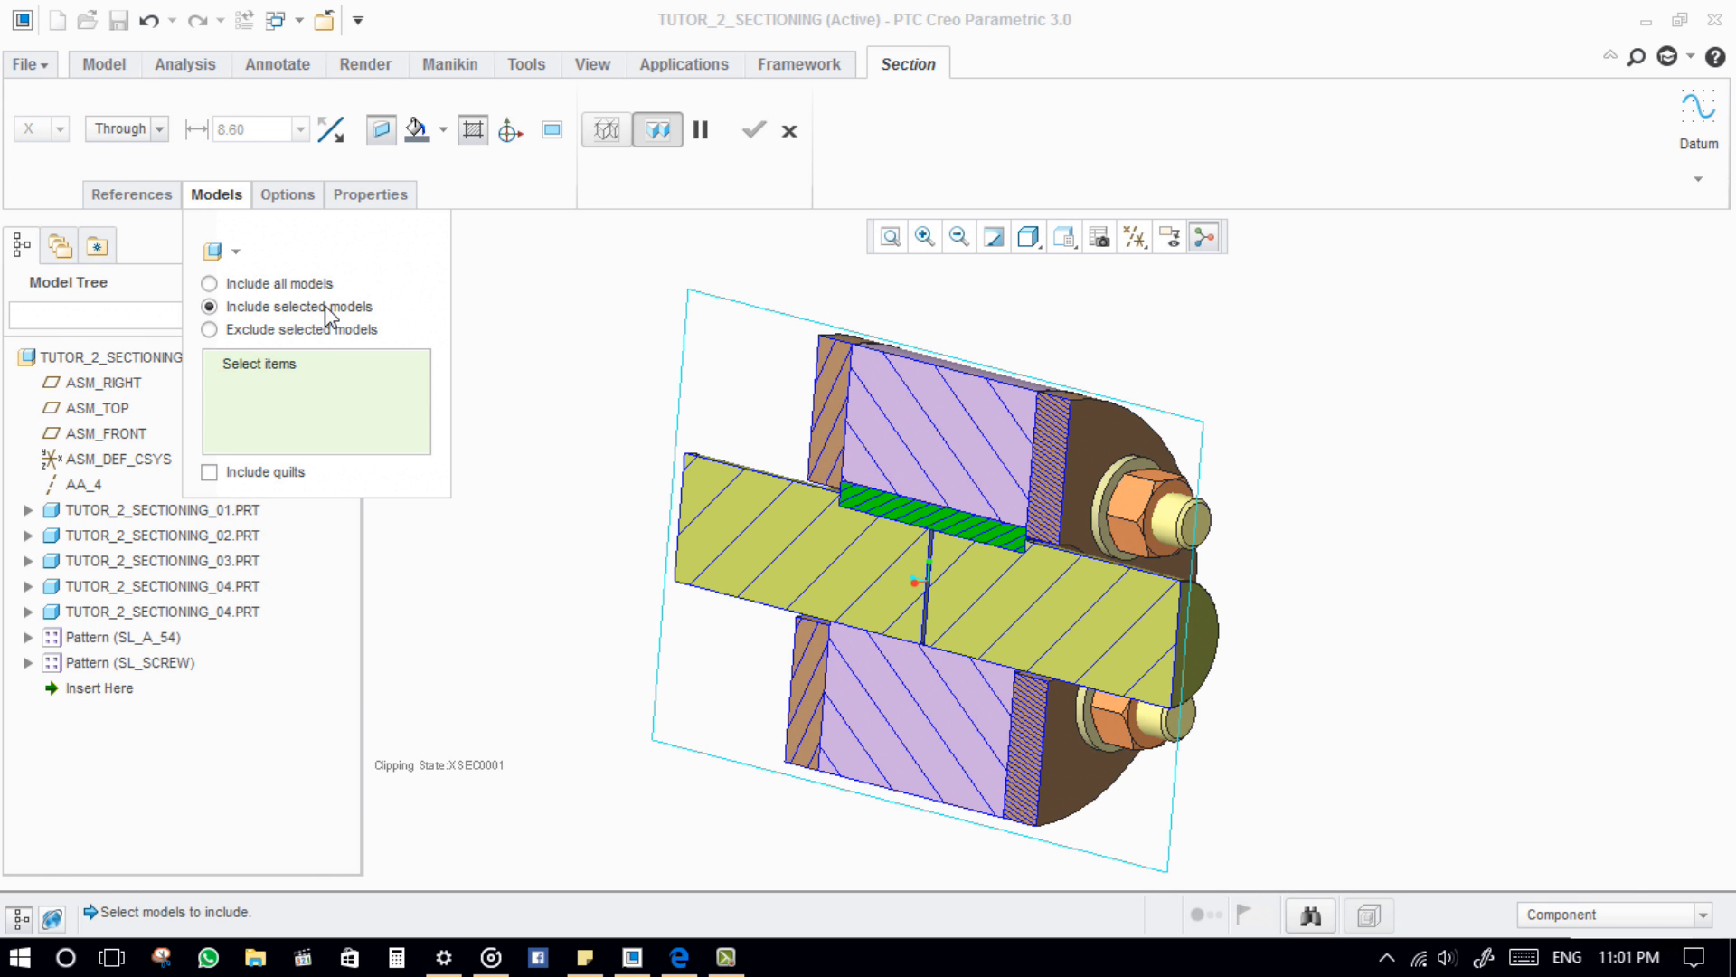
click(330, 367)
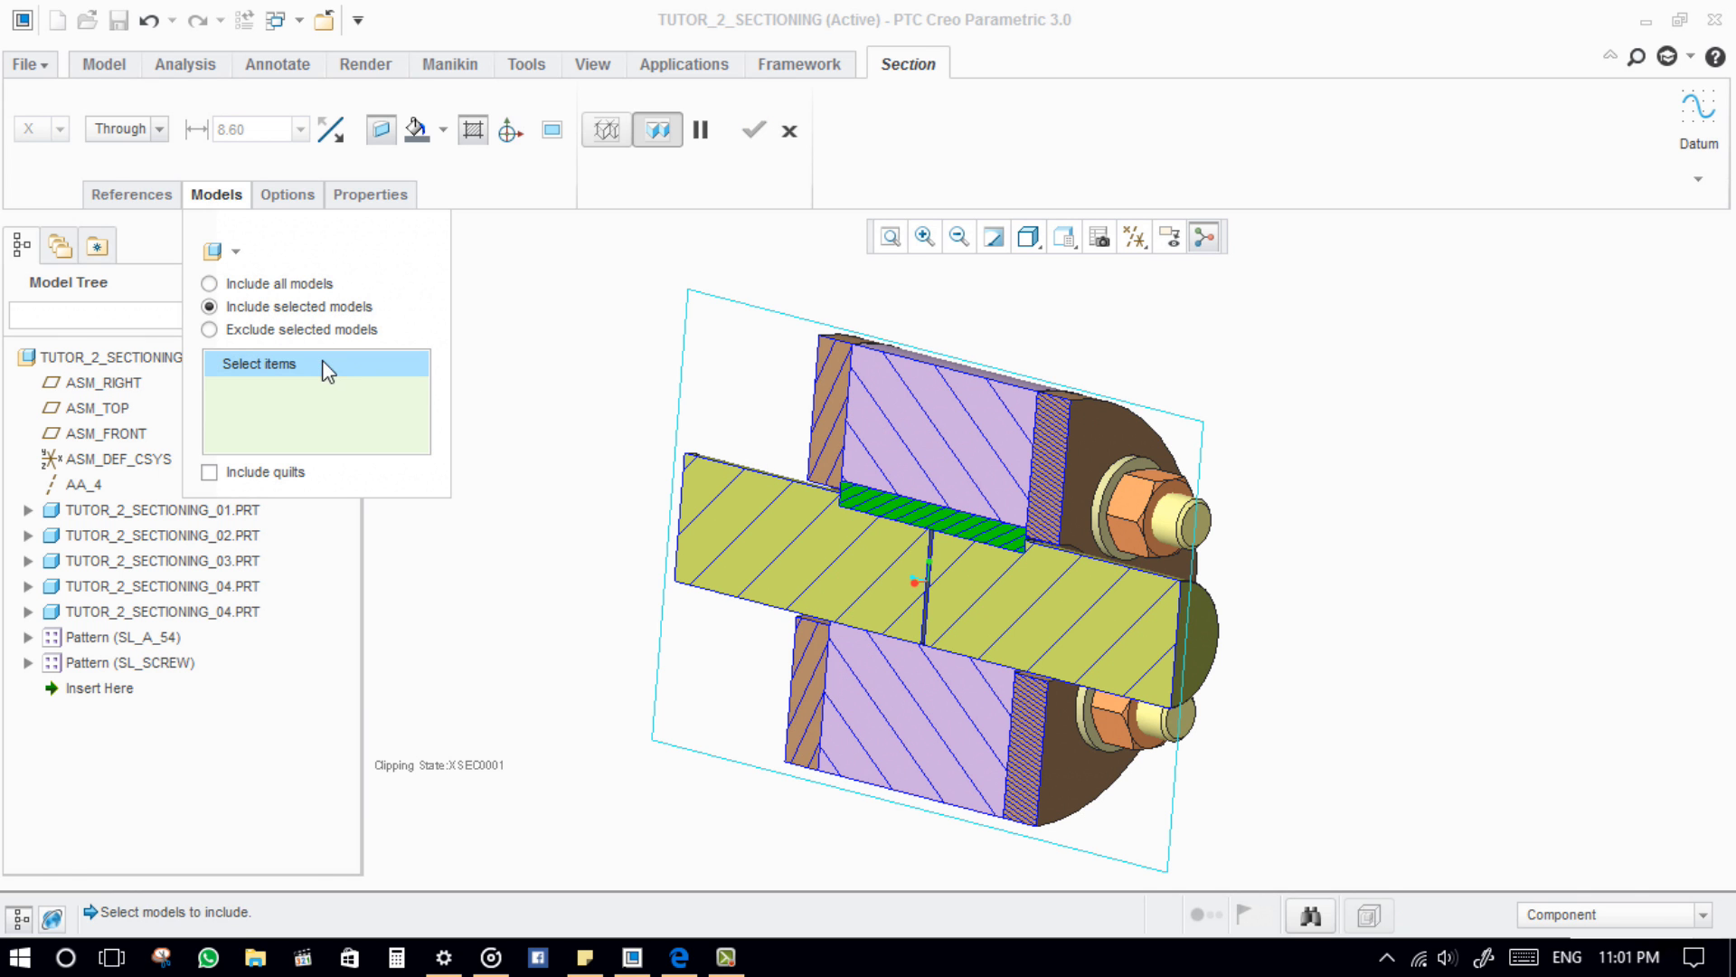
click(941, 402)
mouse_move(940, 401)
middle_down()
mouse_move(1102, 538)
mouse_move(1099, 520)
mouse_move(922, 582)
mouse_move(871, 444)
middle_up()
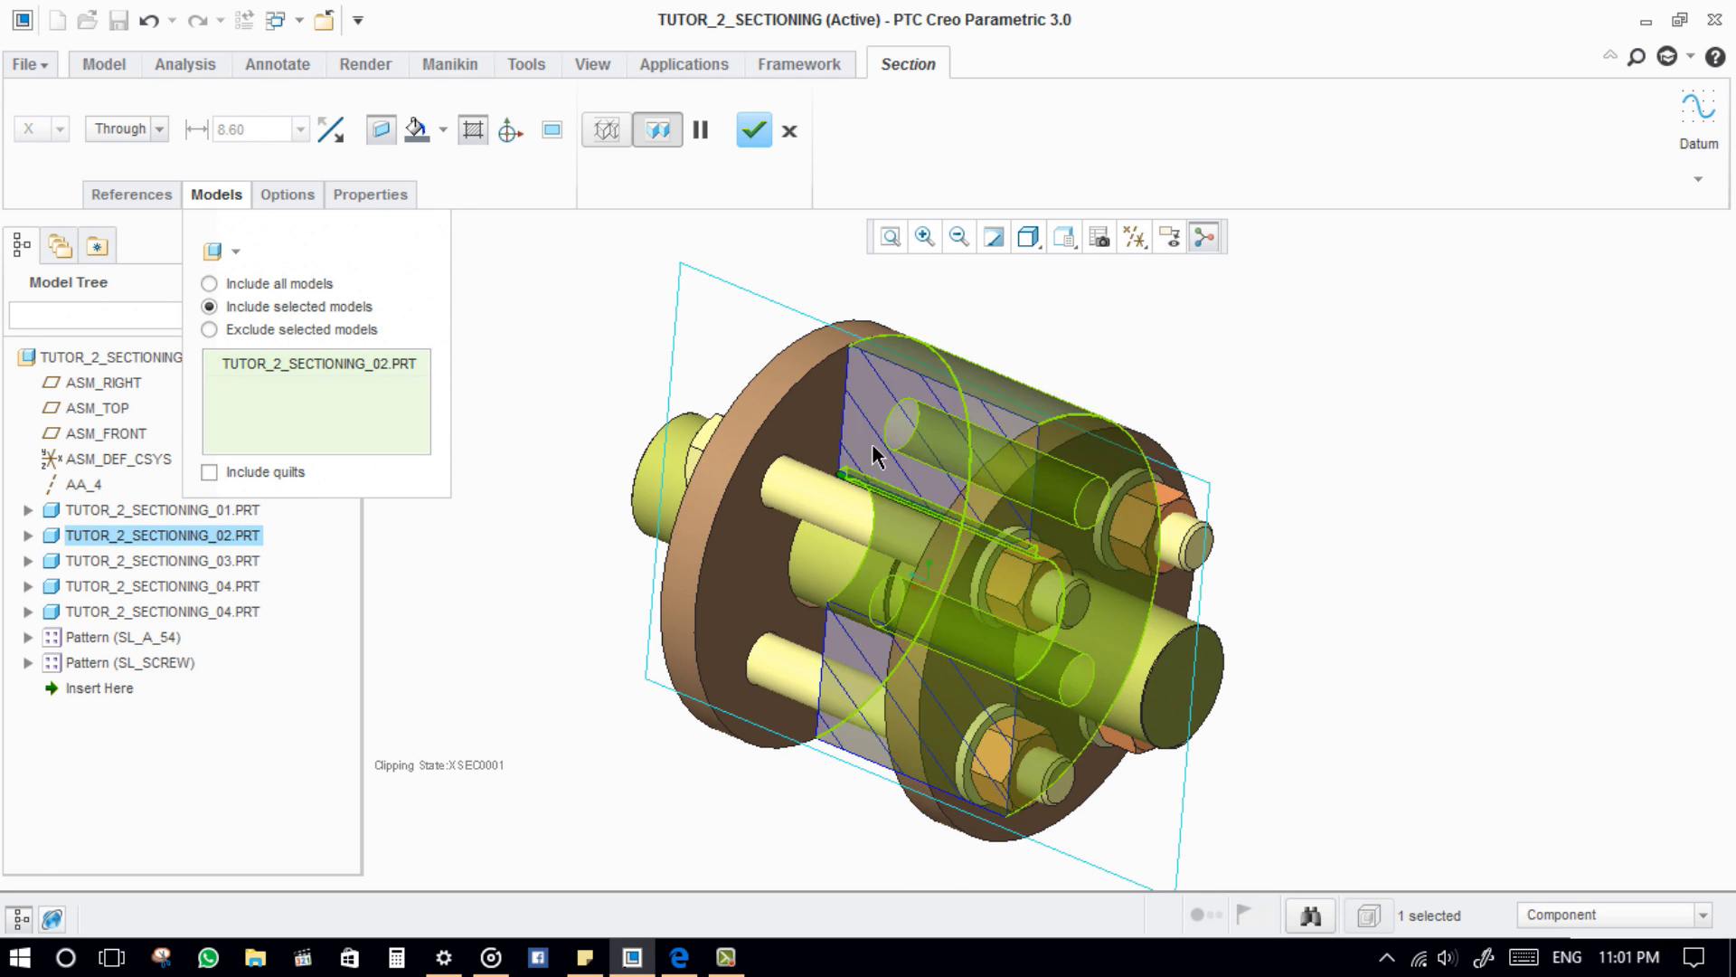
Step: Switch to excluding selected models and leave the green key, TUTOR_2_SECTIONING_03.PRT, uncut by the section
click(300, 331)
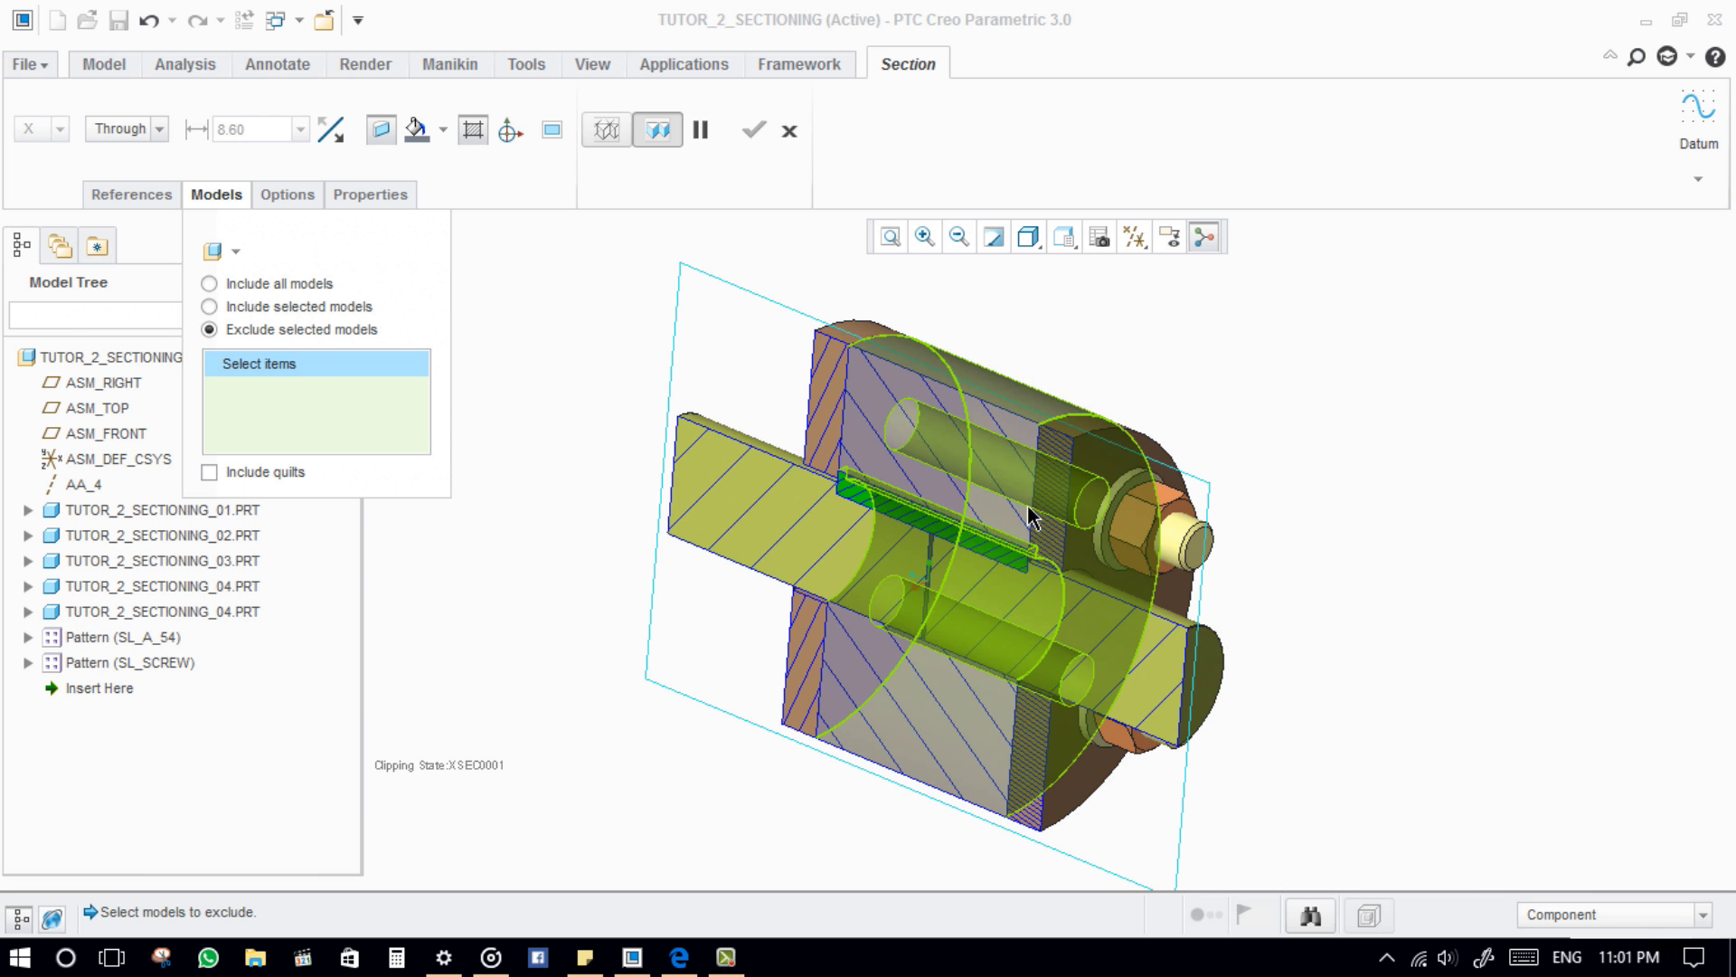
click(963, 536)
scroll(1013, 553, up, 5)
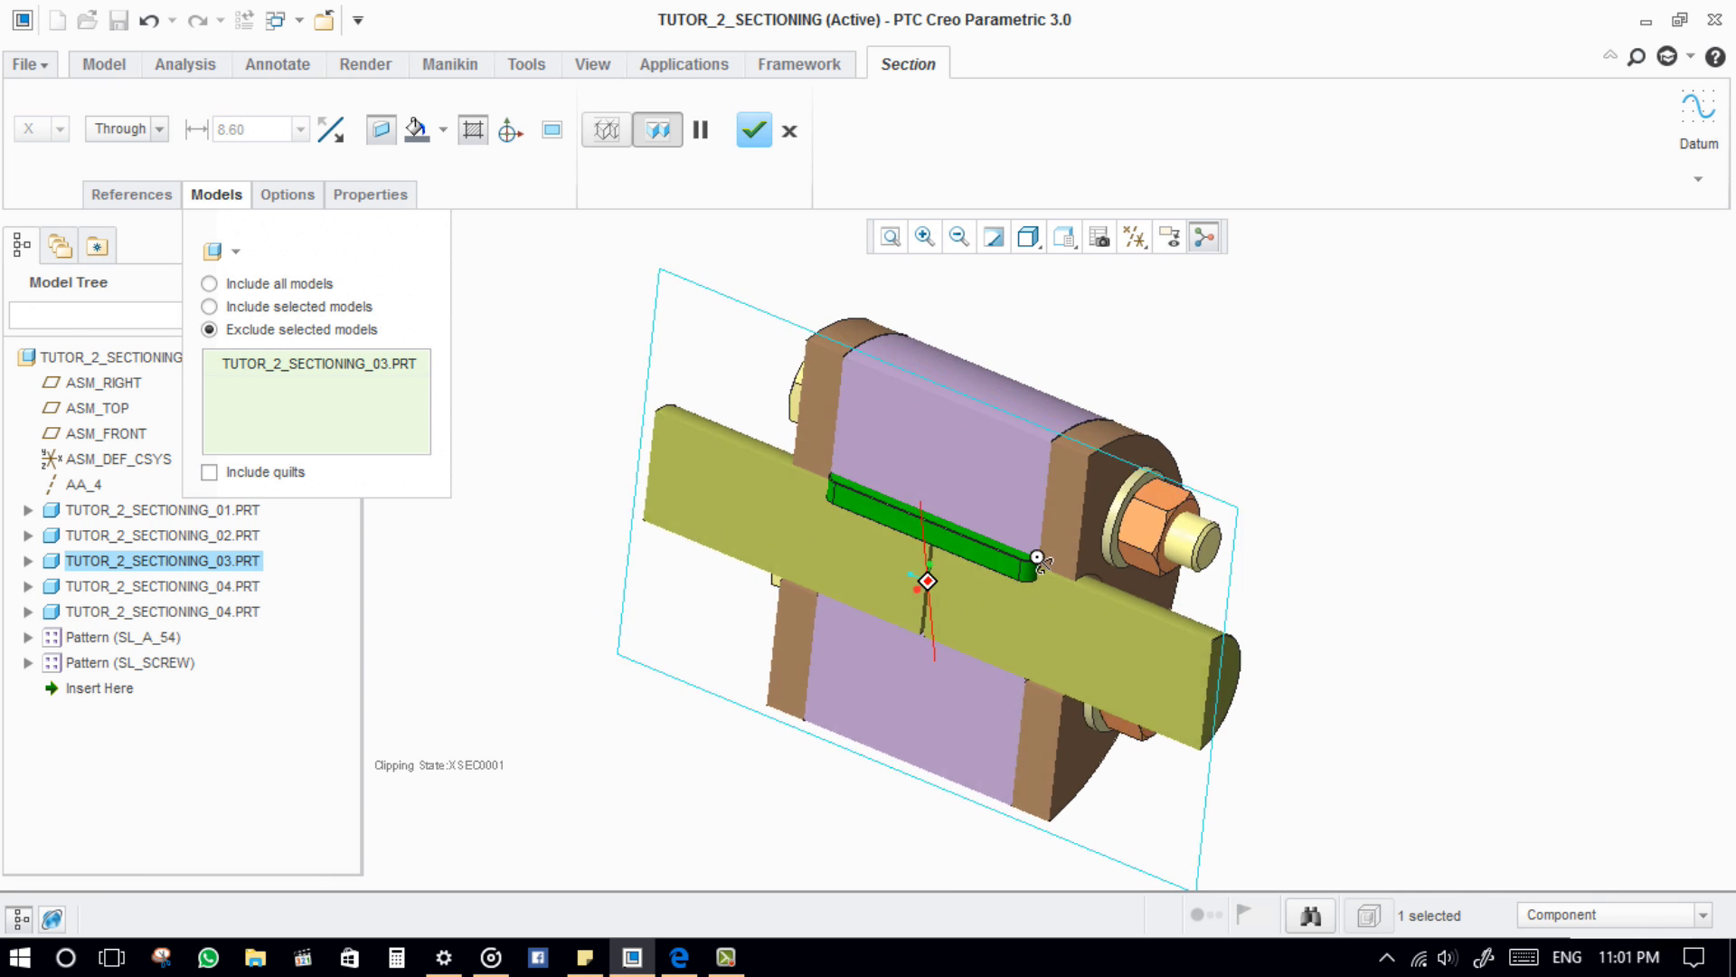
scroll(1049, 704, down, 5)
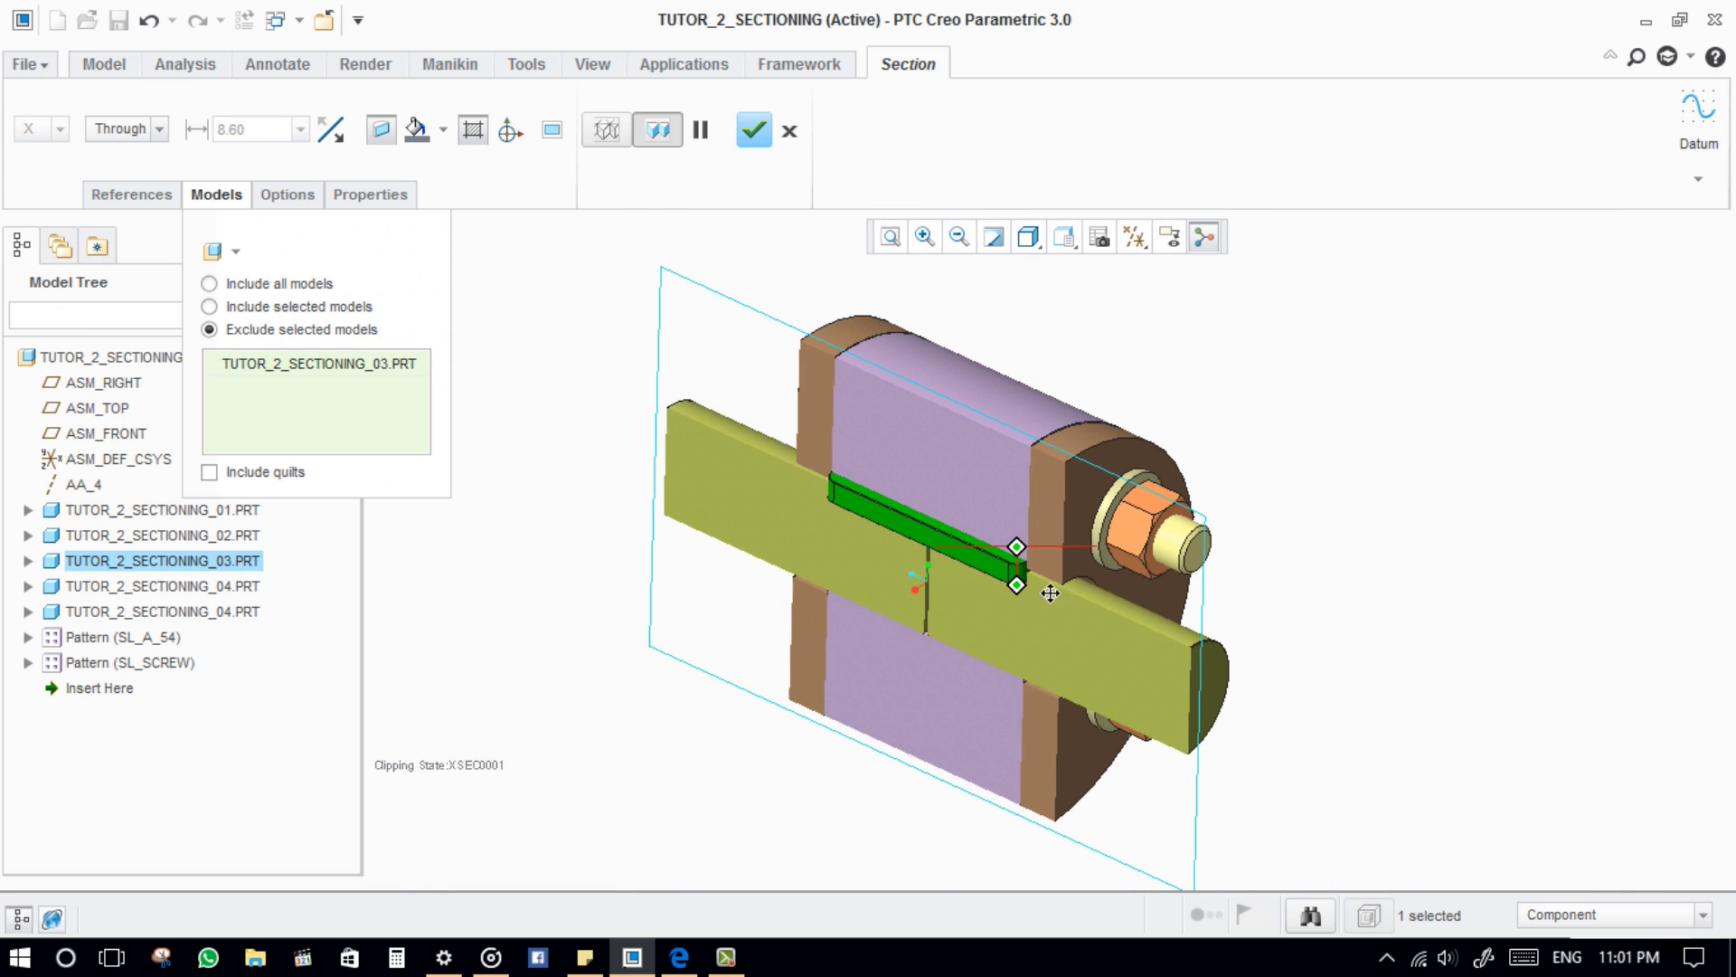
Step: Remove TUTOR_2_SECTIONING_03.PRT from the excluded models and include all models in the section again
click(275, 371)
right_click(278, 360)
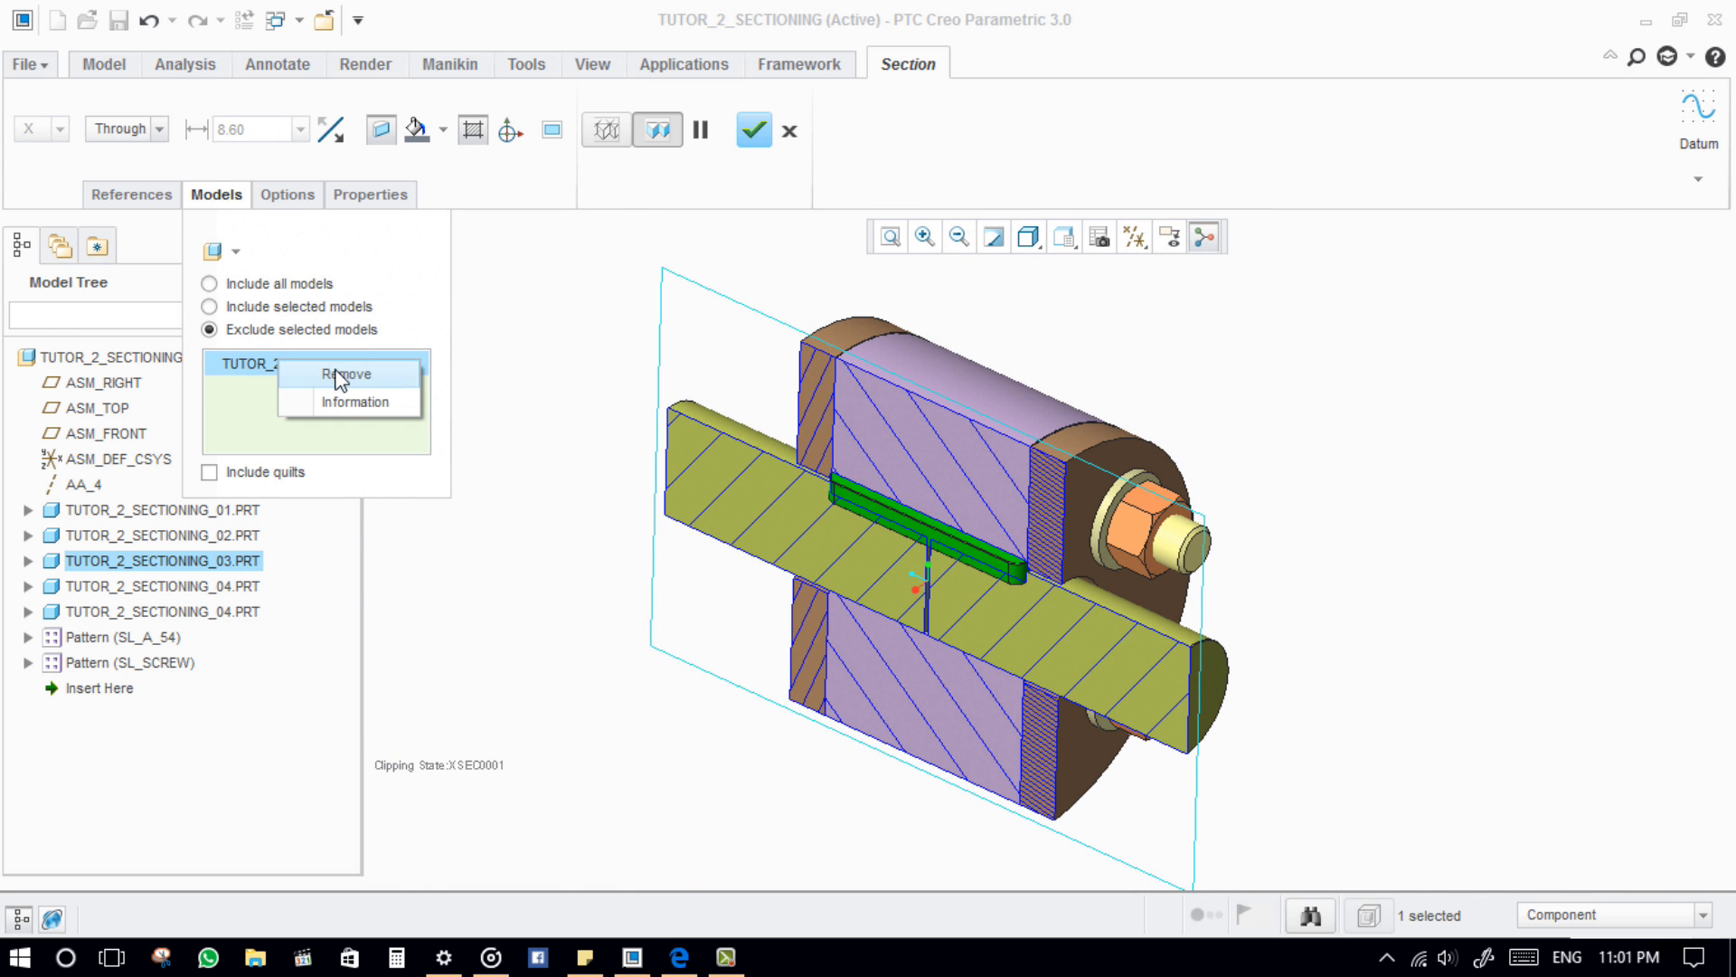
click(339, 376)
click(210, 284)
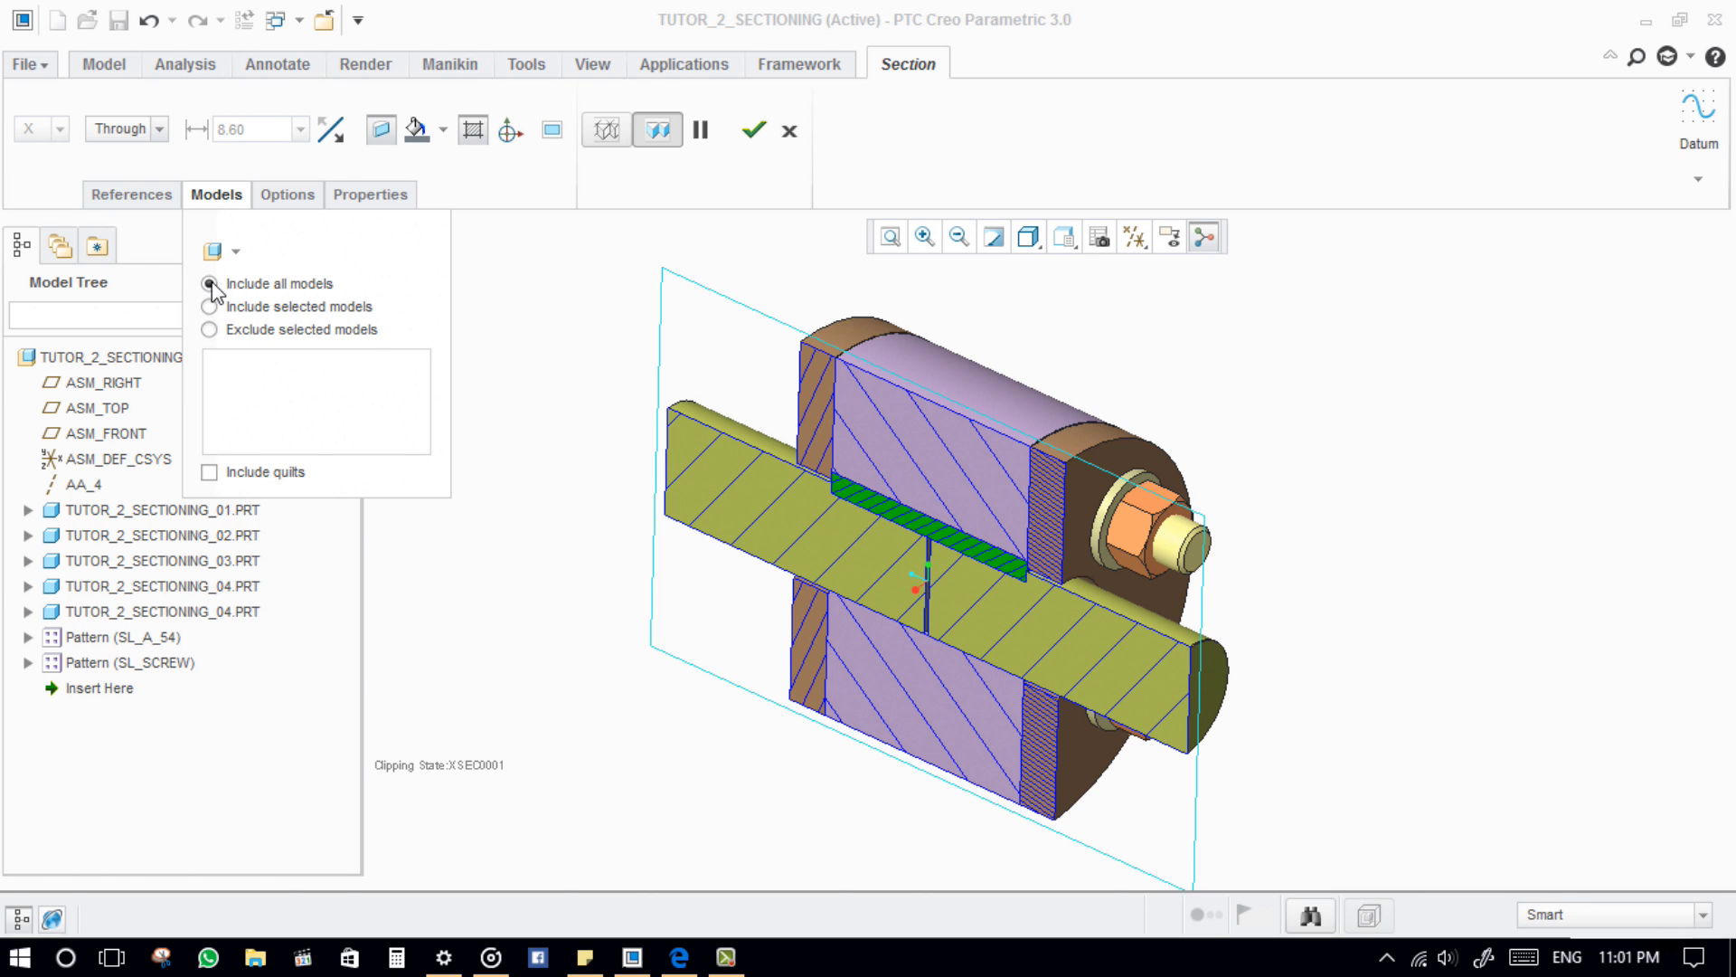
click(242, 200)
Step: Turn on the interference display for the section and set its colour to dark grey
click(303, 199)
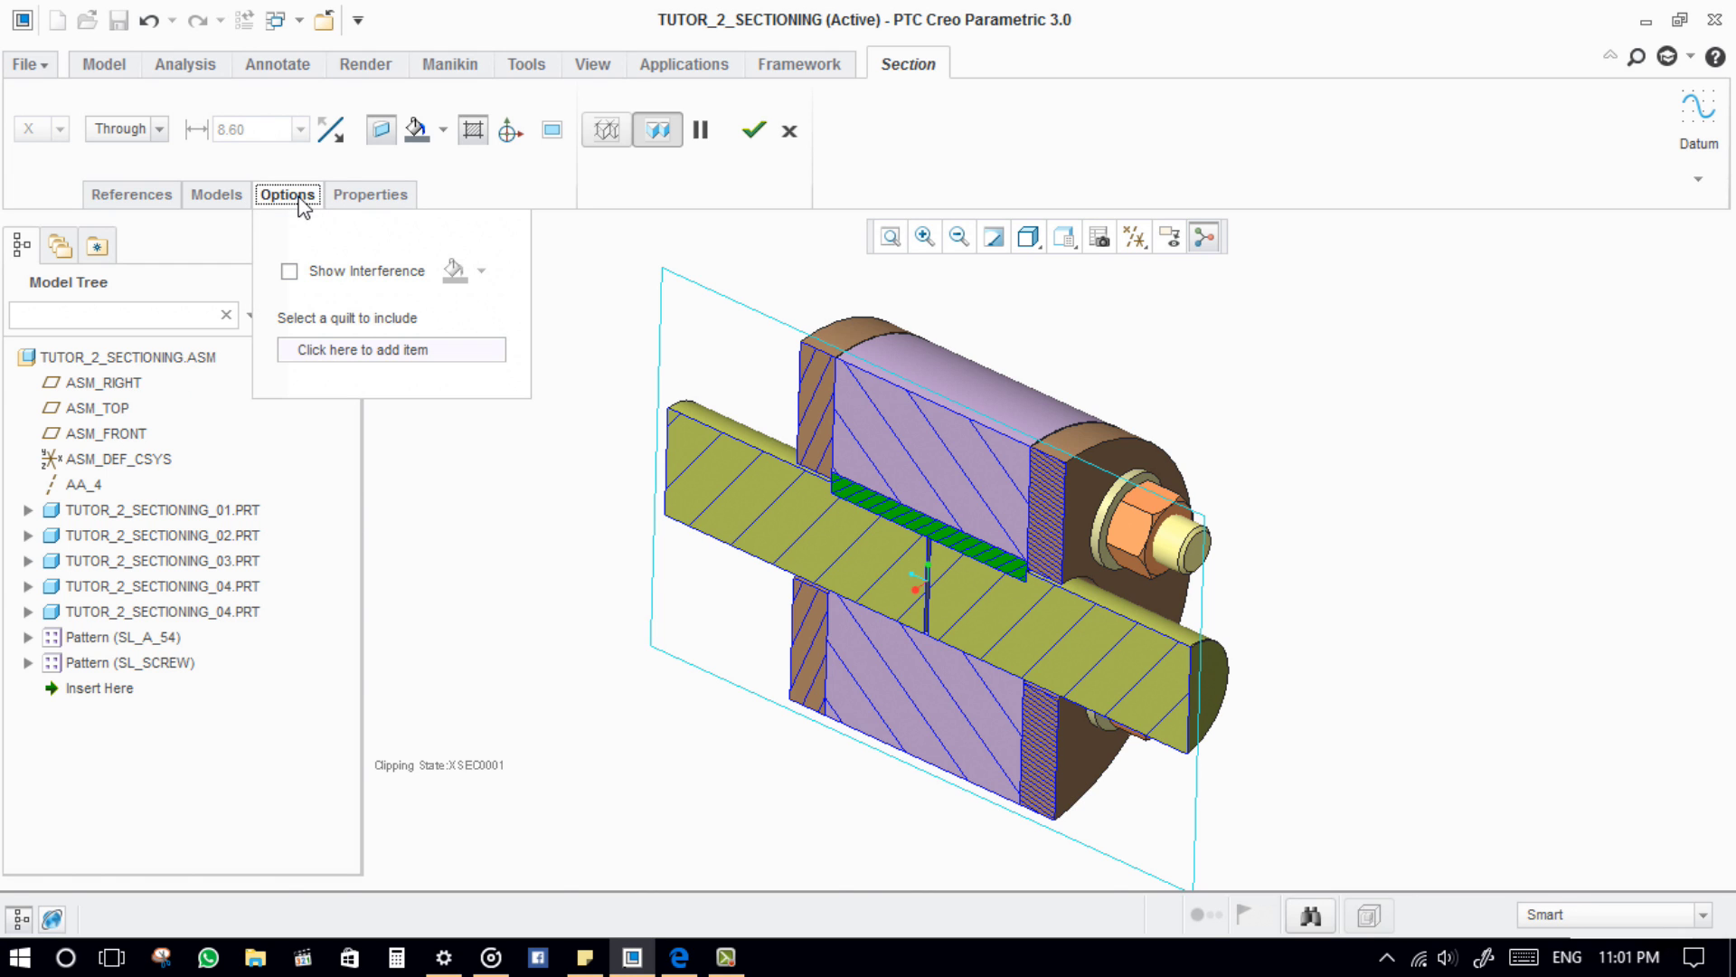
click(289, 271)
click(371, 359)
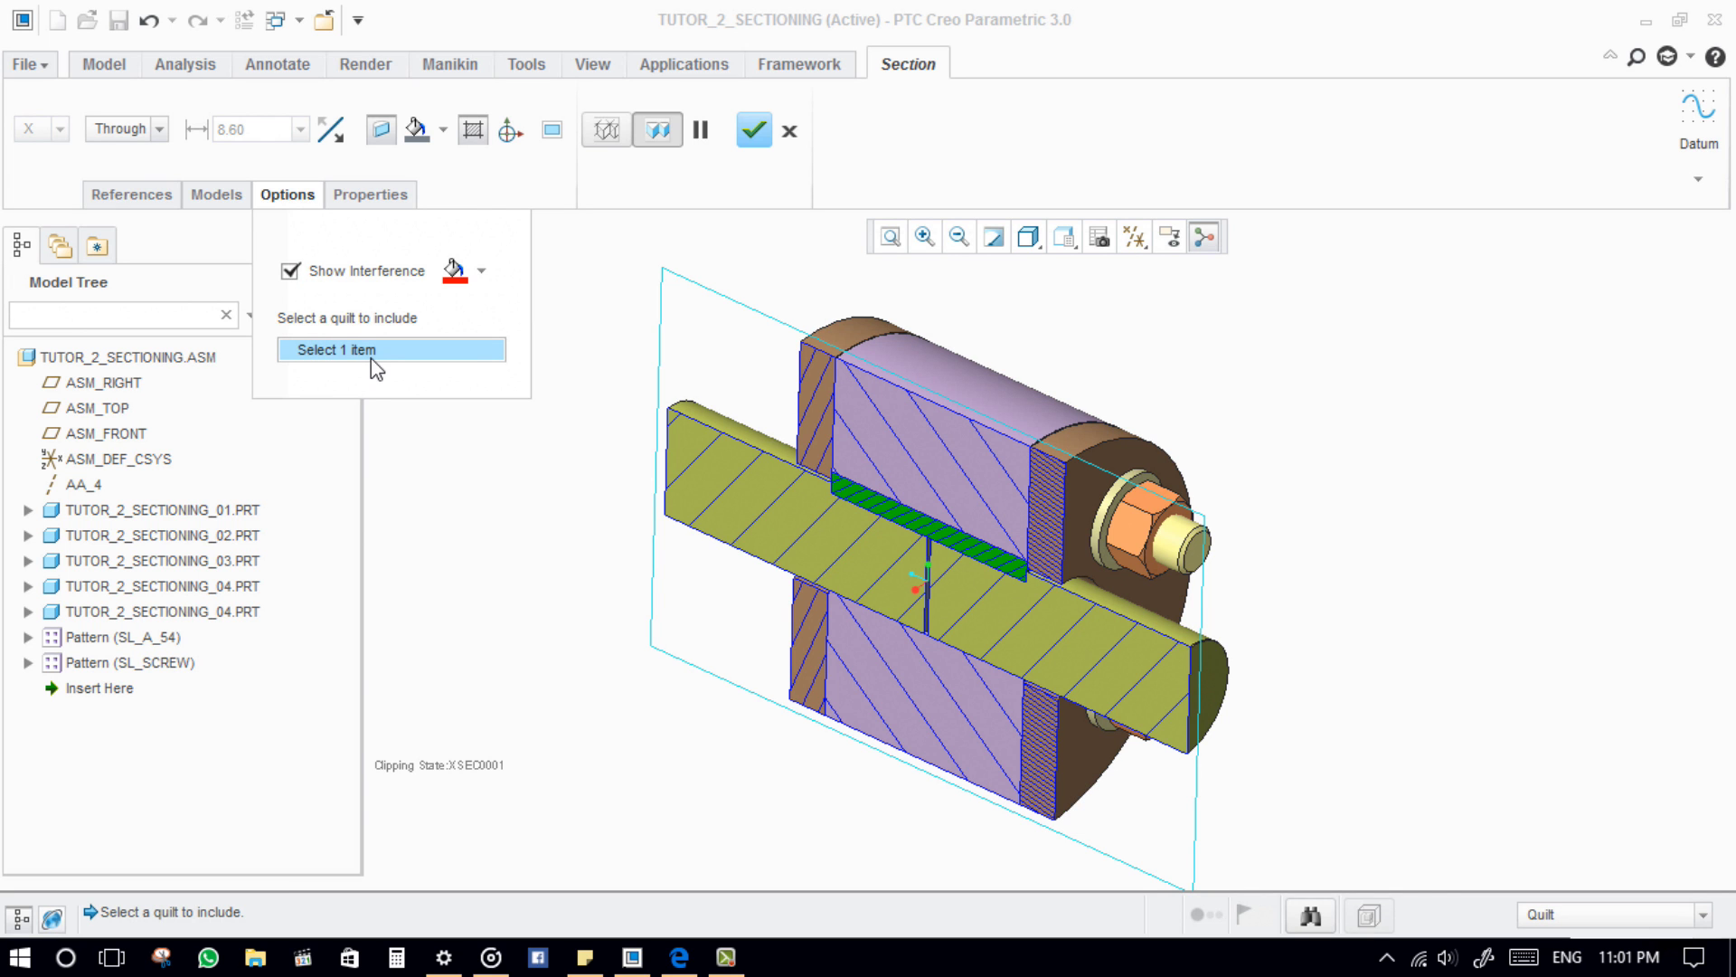
click(481, 269)
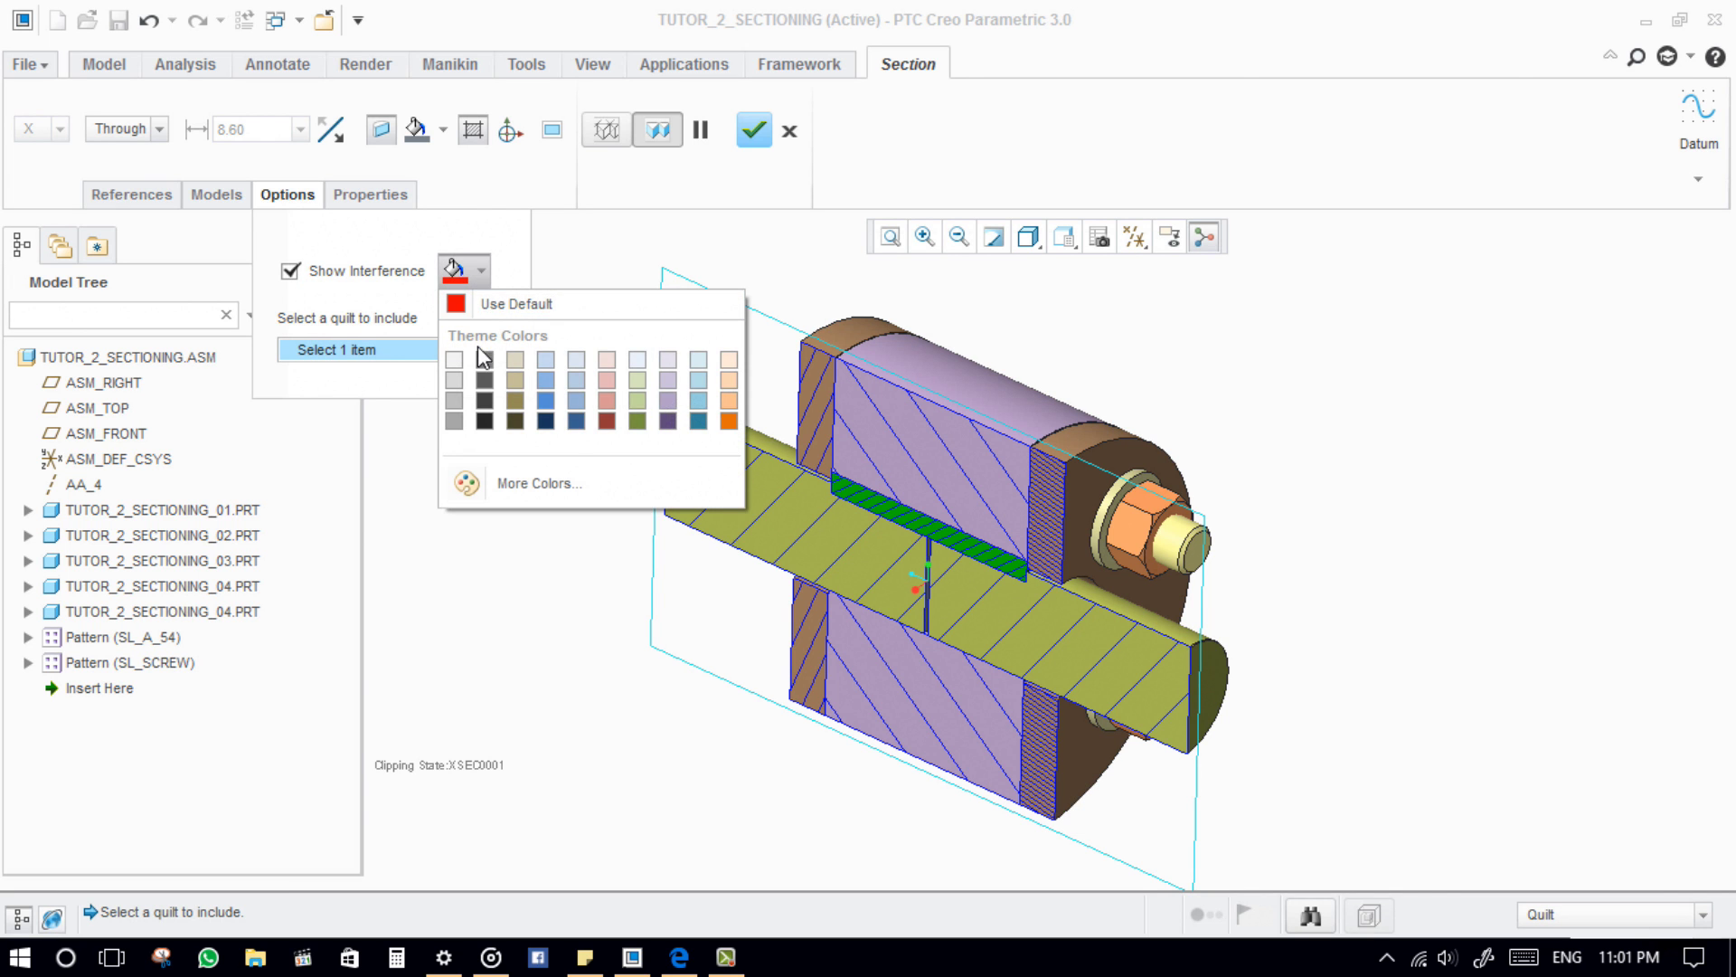
click(485, 380)
Step: Show the 2D section viewer, offset the plane about 21.5 through the bolts and check the cut for interference
click(549, 127)
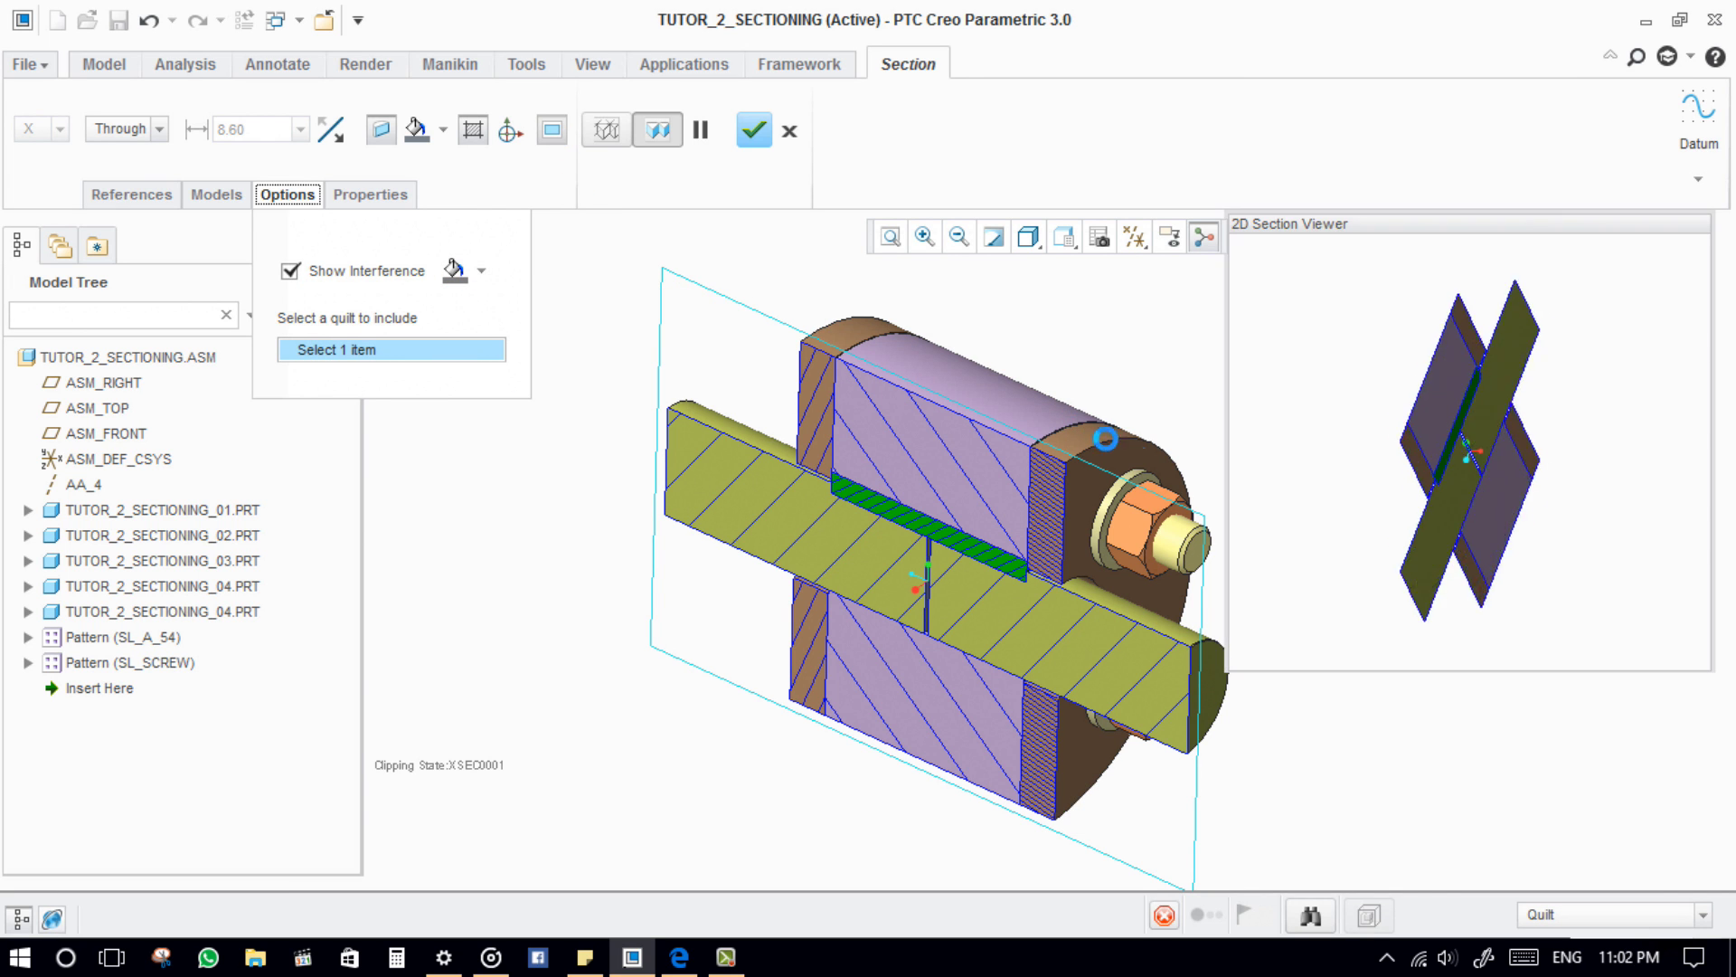
mouse_move(954, 545)
middle_down()
mouse_move(931, 500)
mouse_move(961, 562)
middle_up()
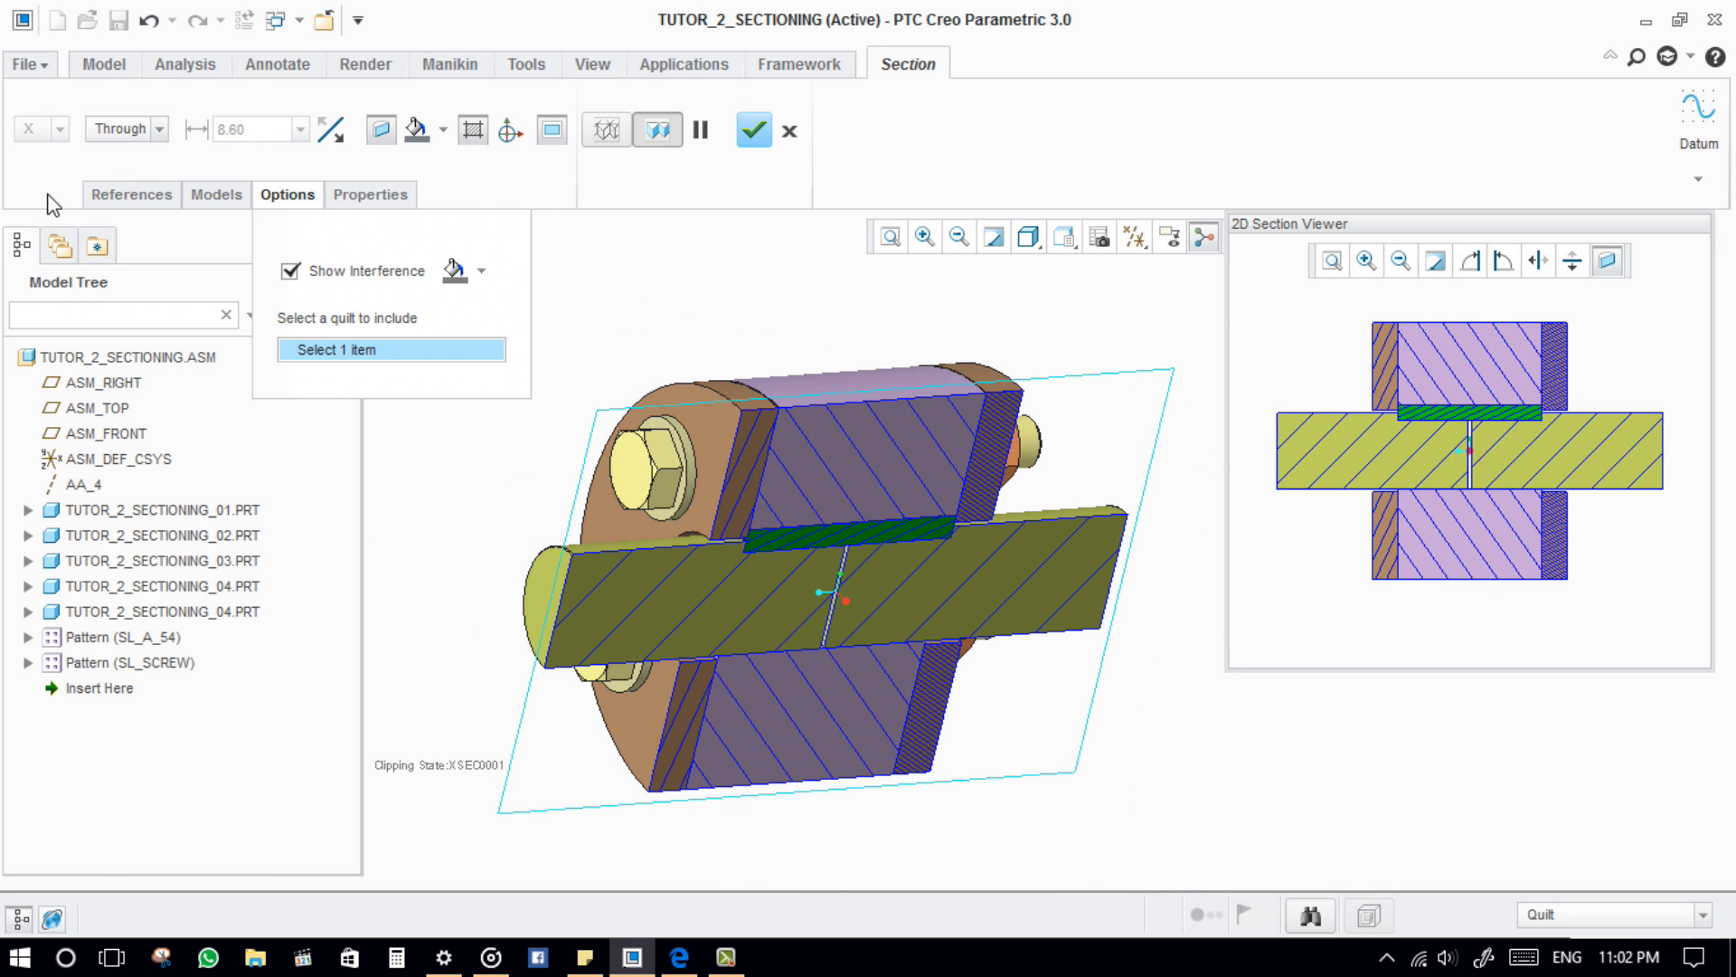
click(127, 128)
click(118, 151)
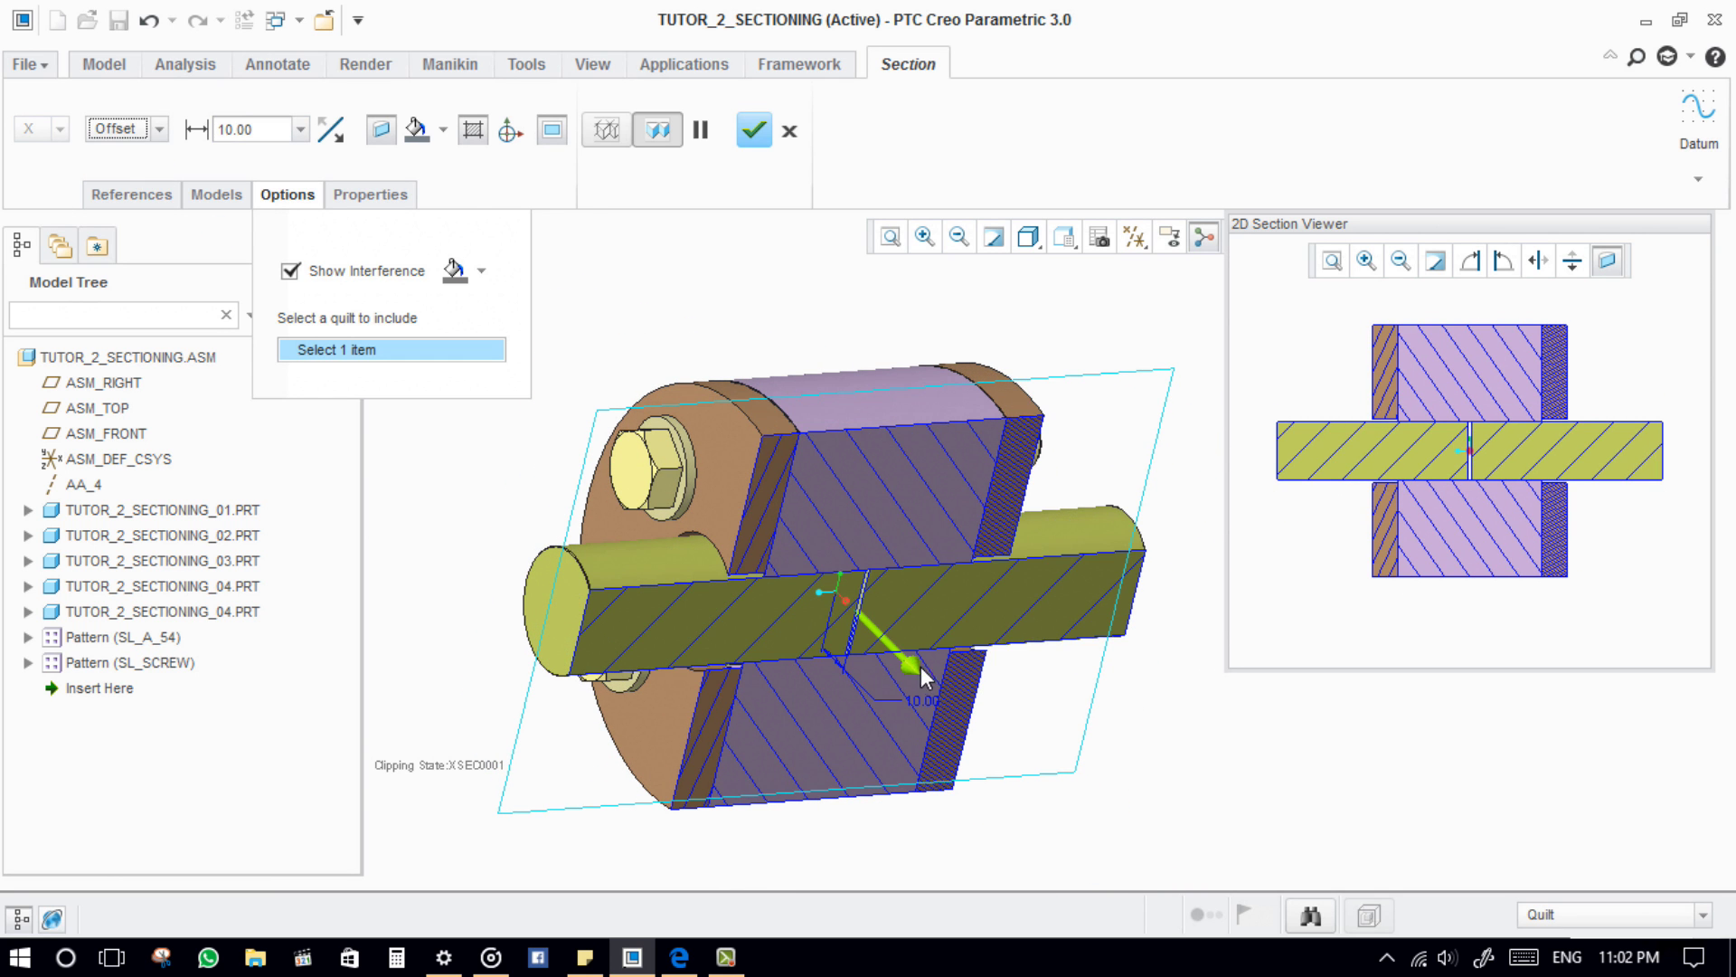
drag(921, 665, 927, 549)
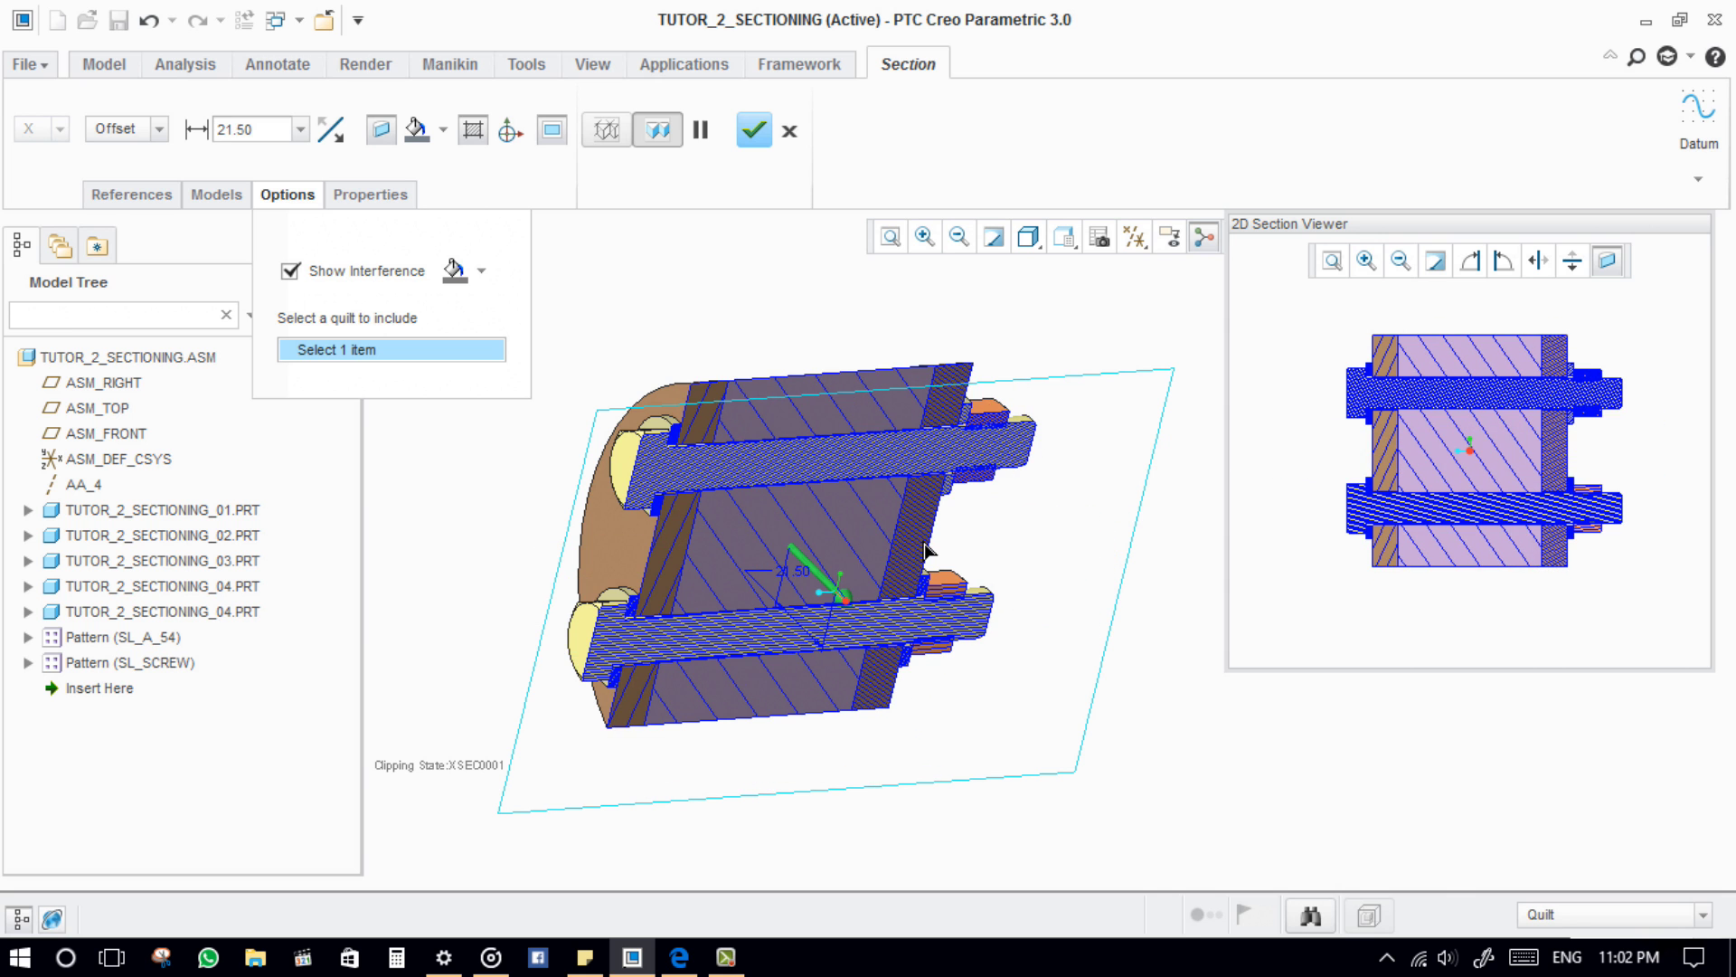
click(481, 270)
click(486, 272)
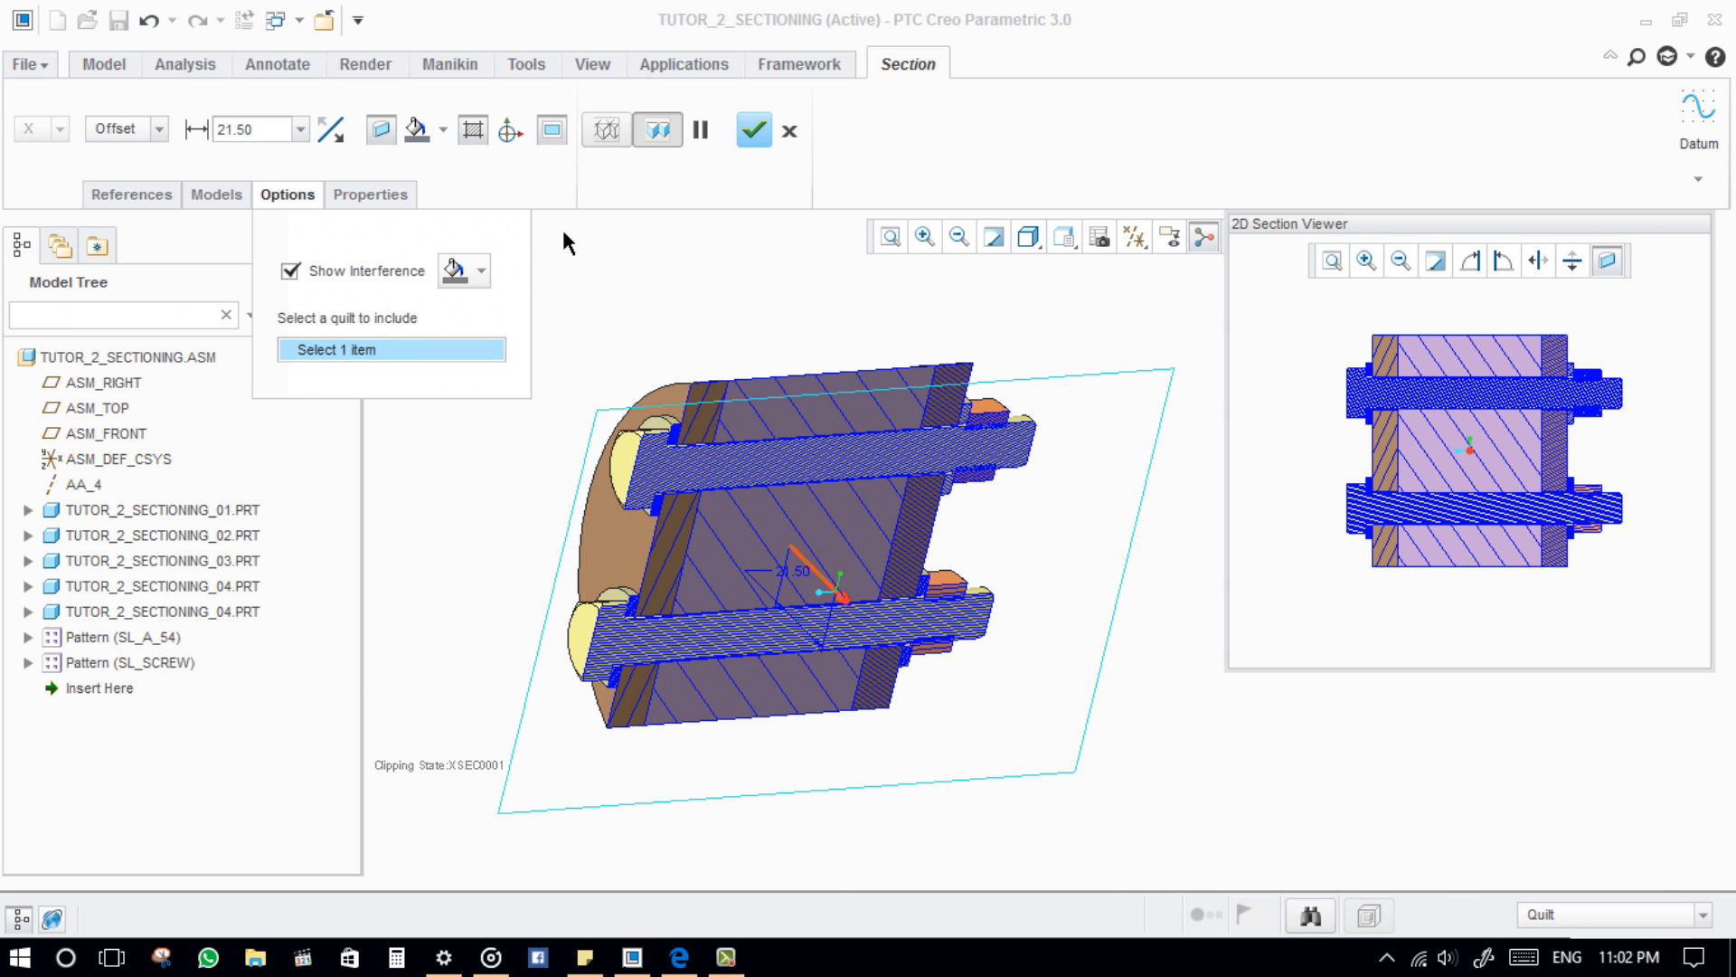
middle_drag(975, 551, 931, 327)
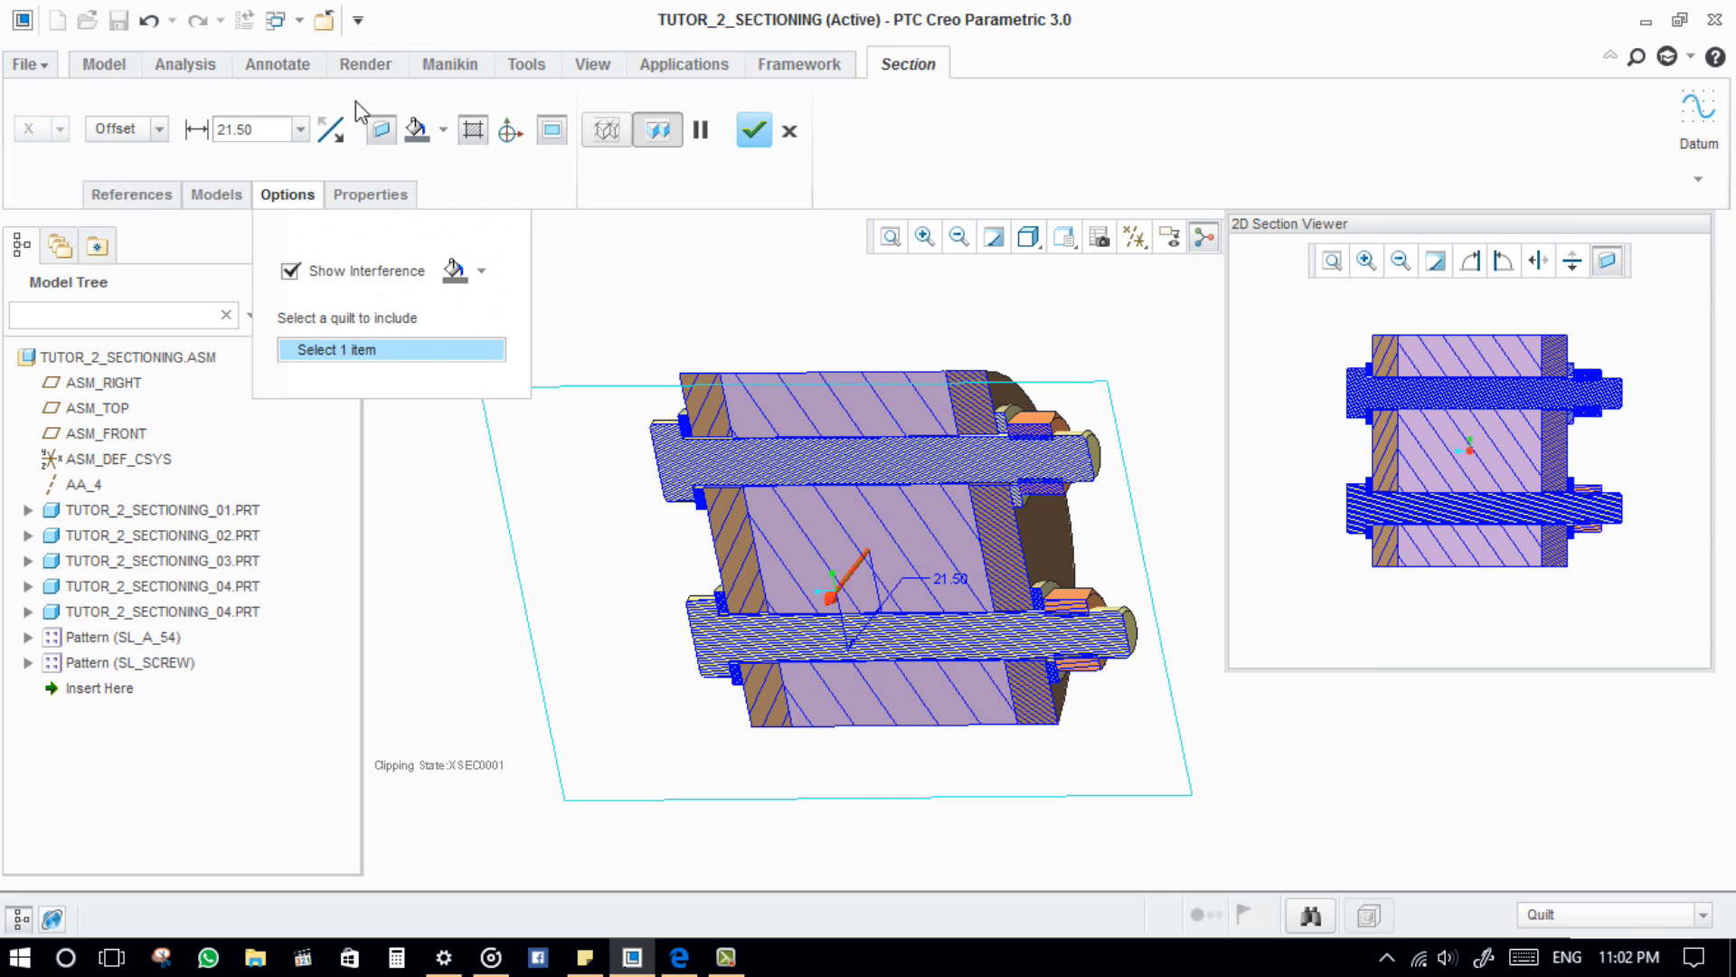
Step: Return the section placement to Through and hide the 2D section viewer
click(145, 131)
click(145, 155)
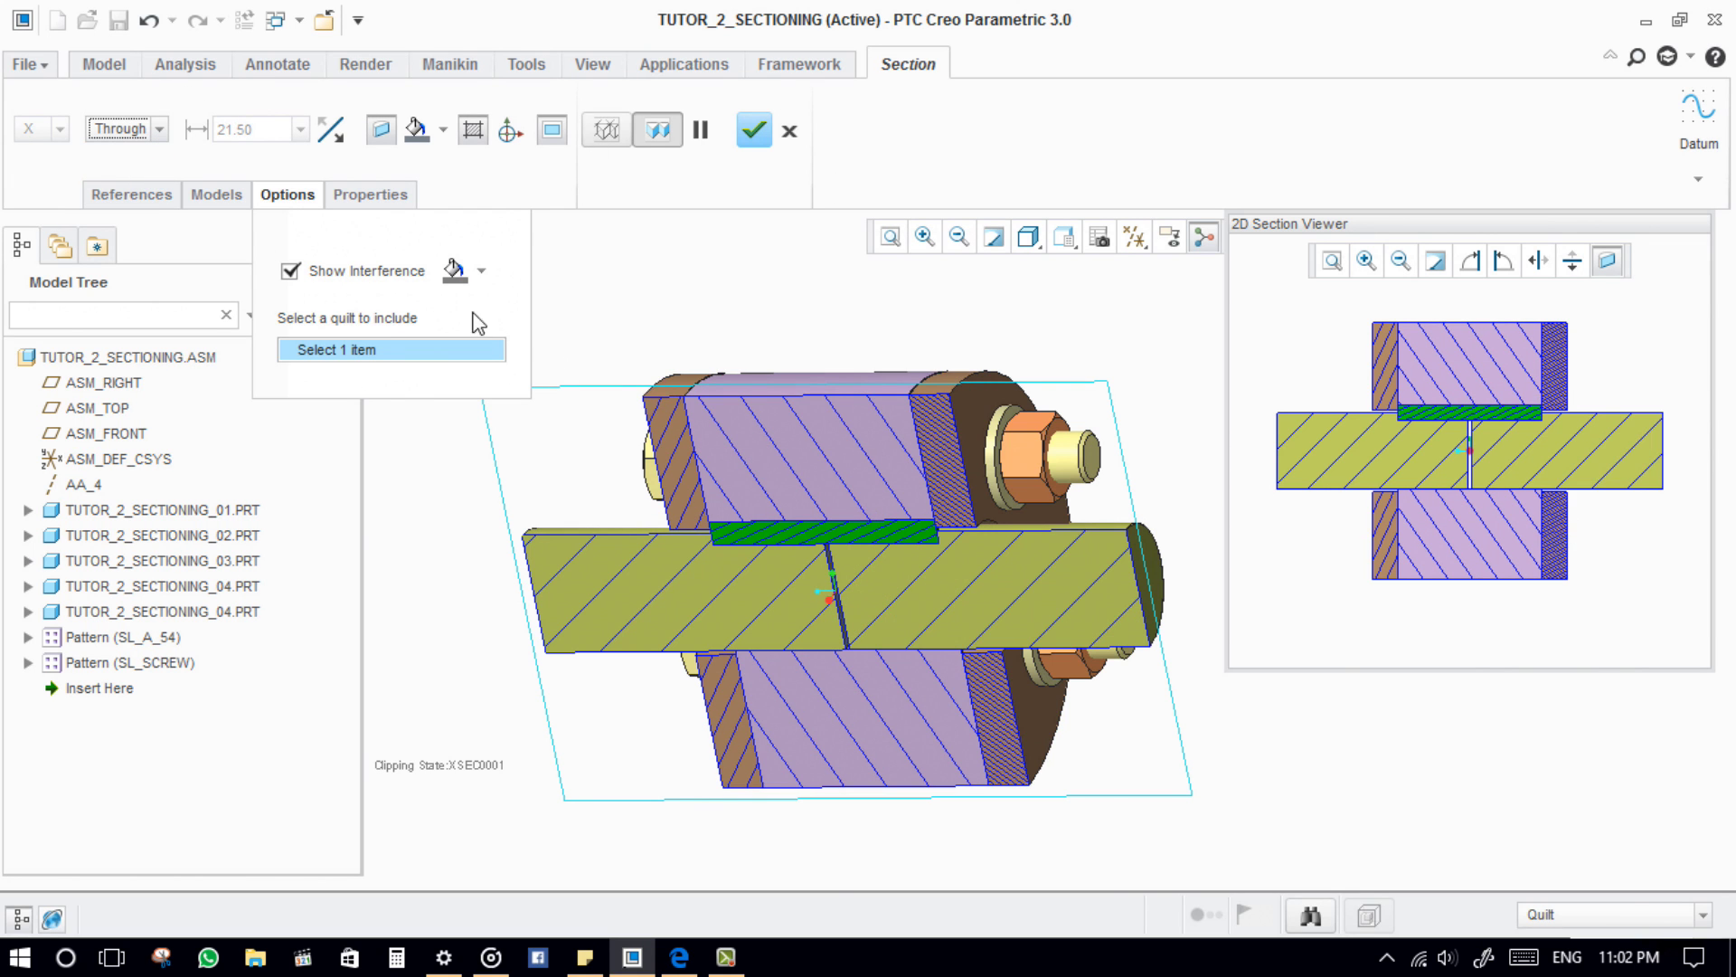
click(552, 129)
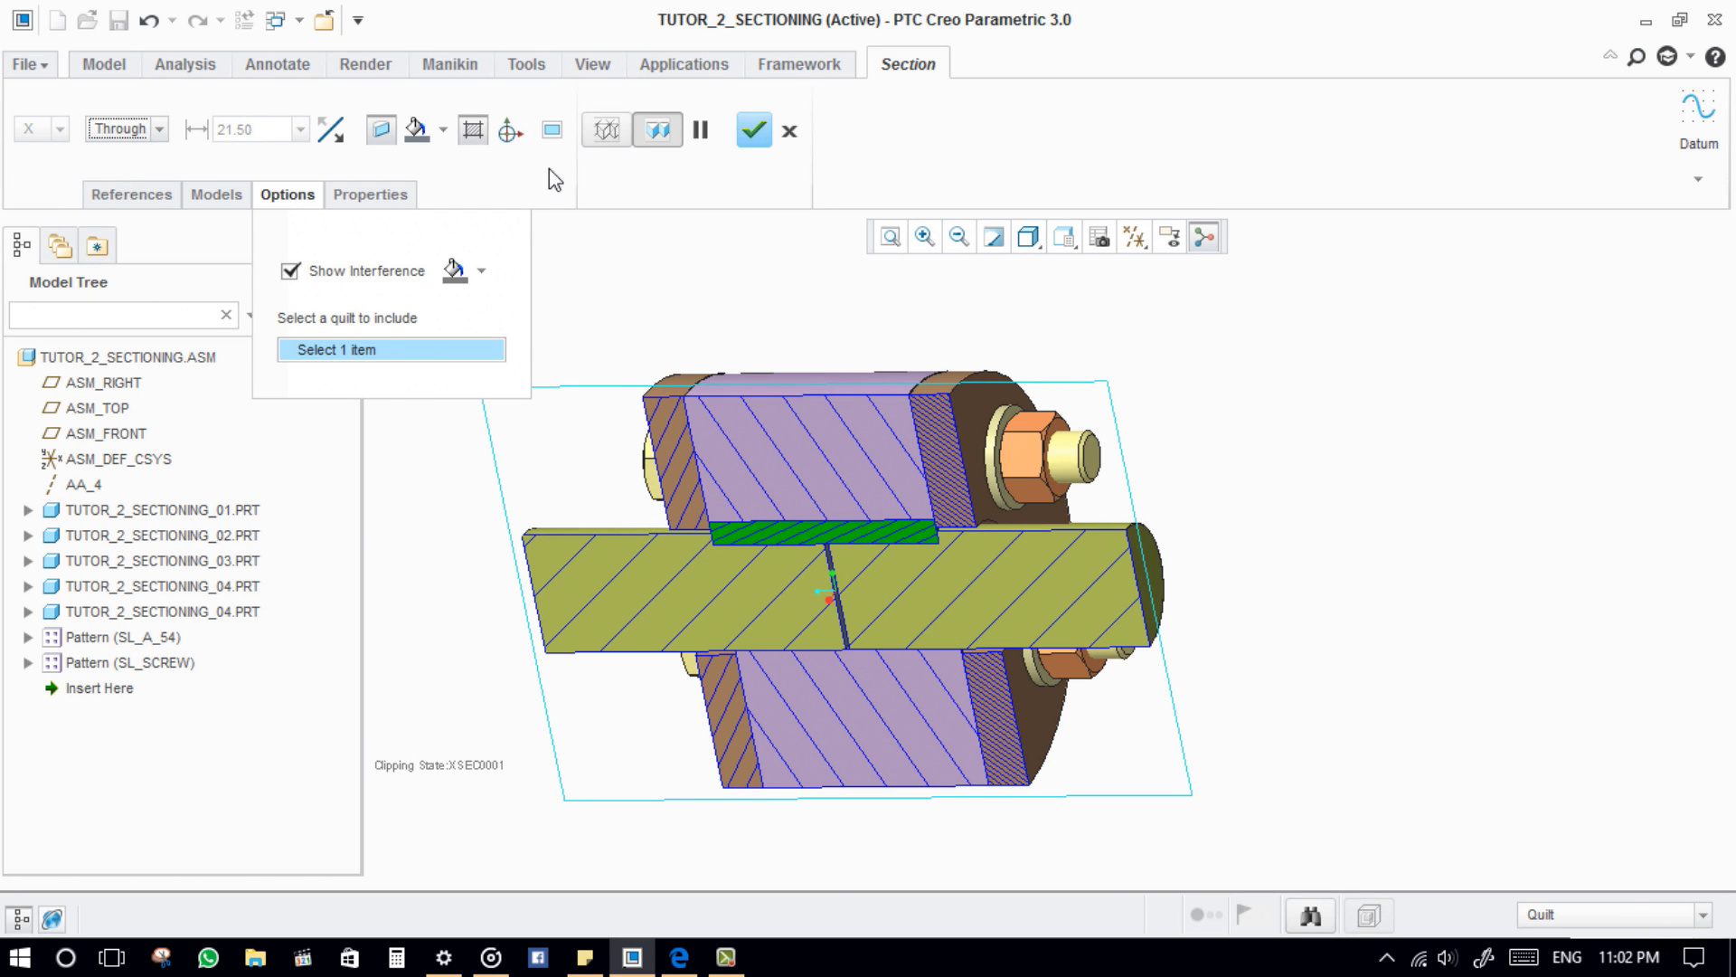
Step: Complete the section under the name PLANAR and deactivate it so the whole coupling is displayed
click(363, 200)
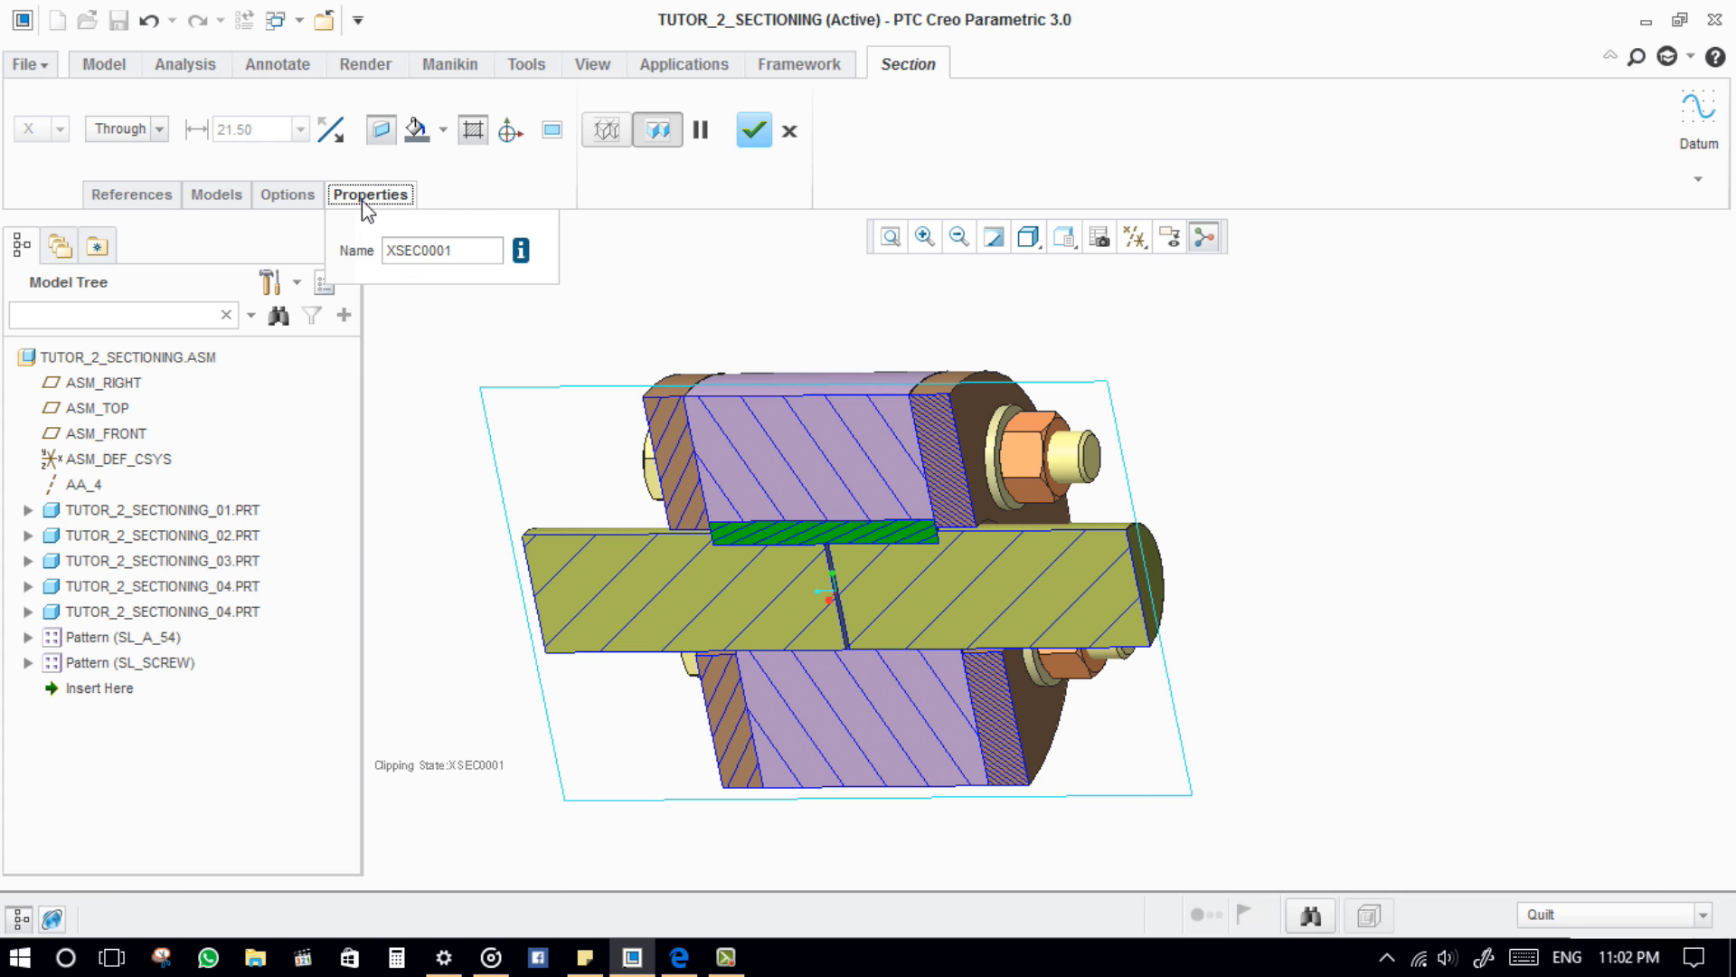
click(362, 199)
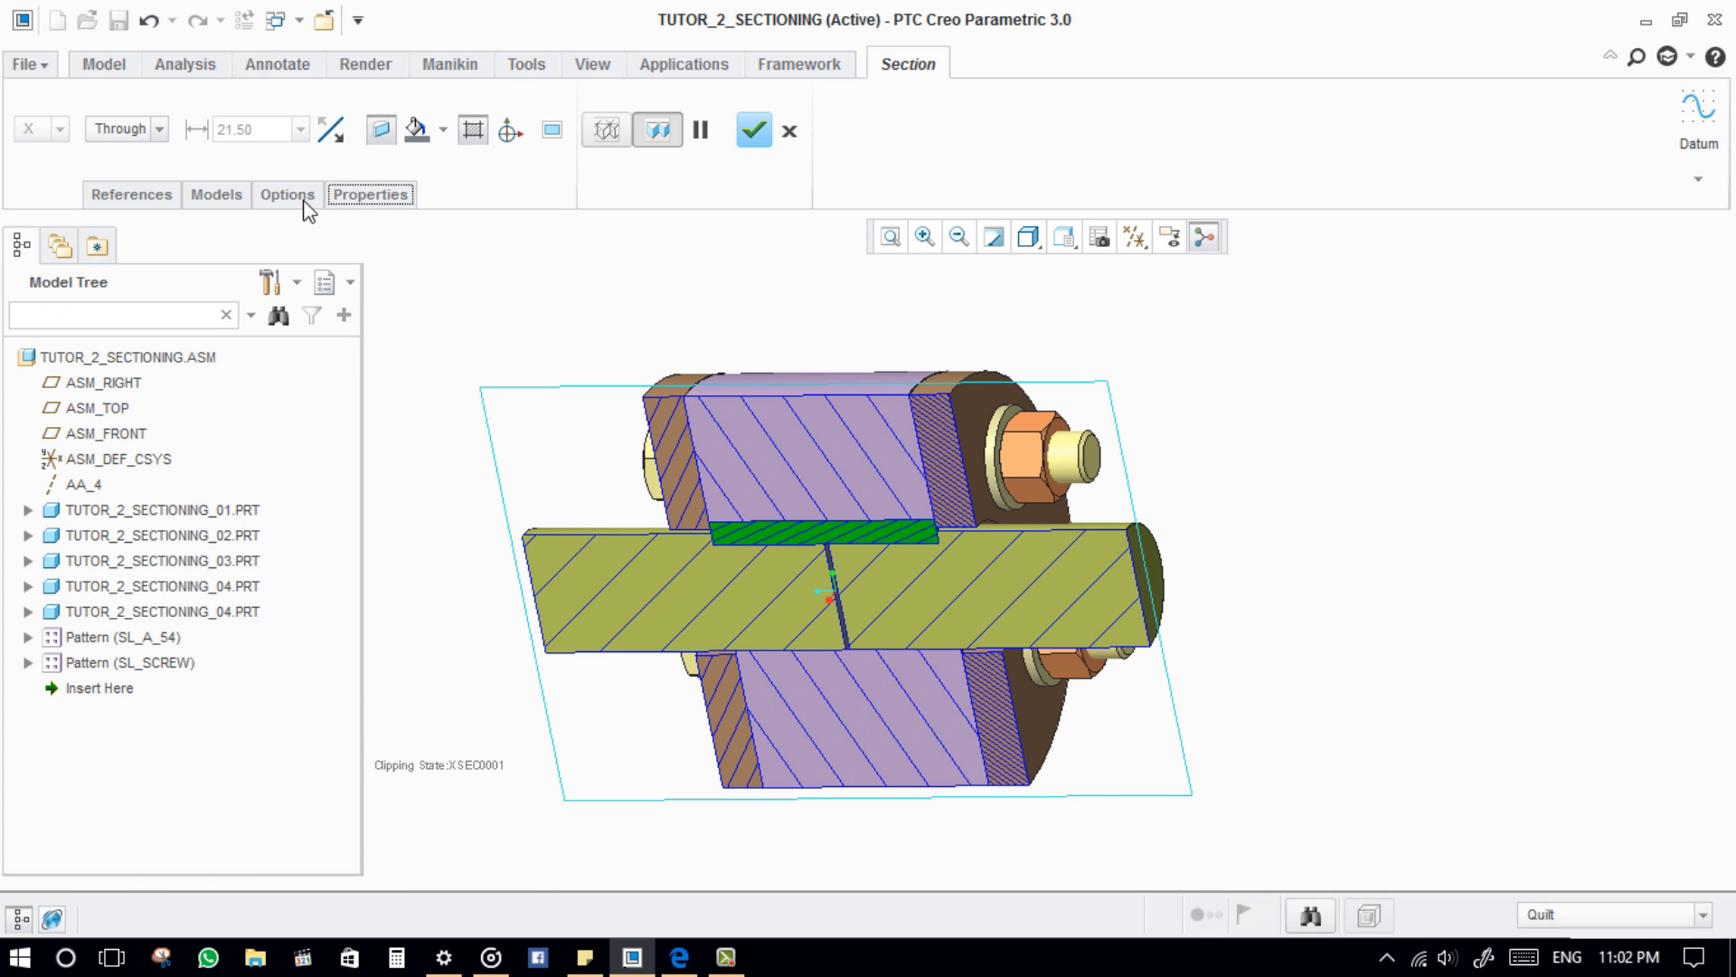
click(763, 143)
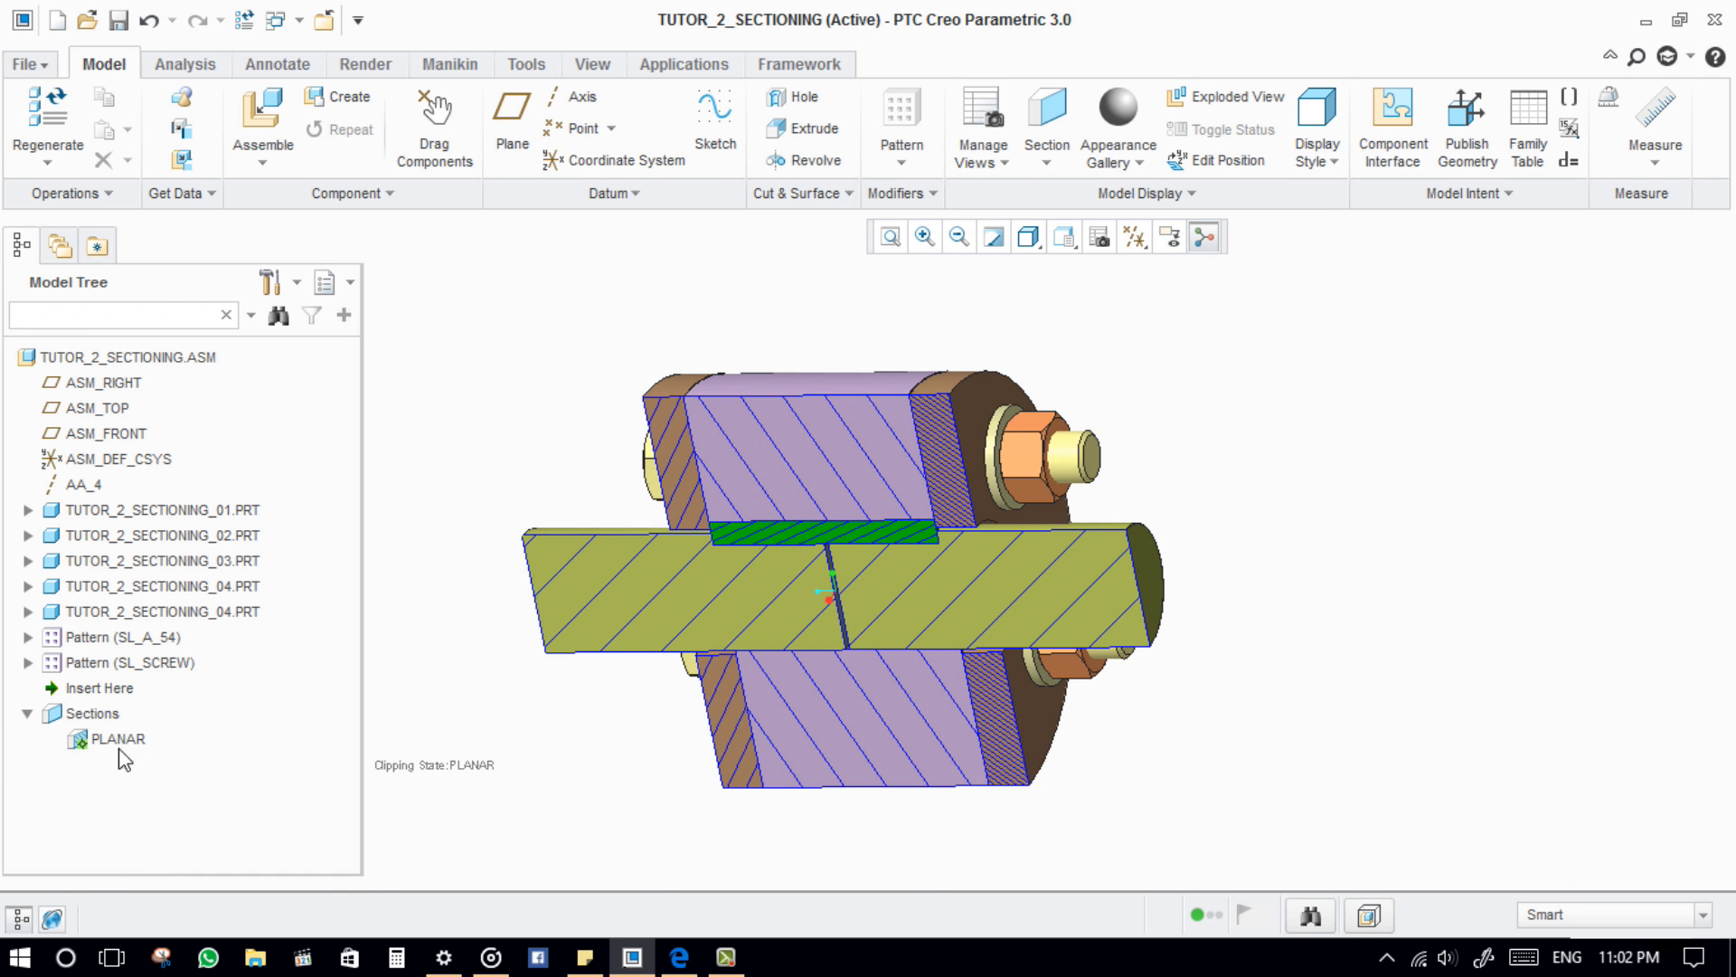
right_click(119, 743)
click(237, 330)
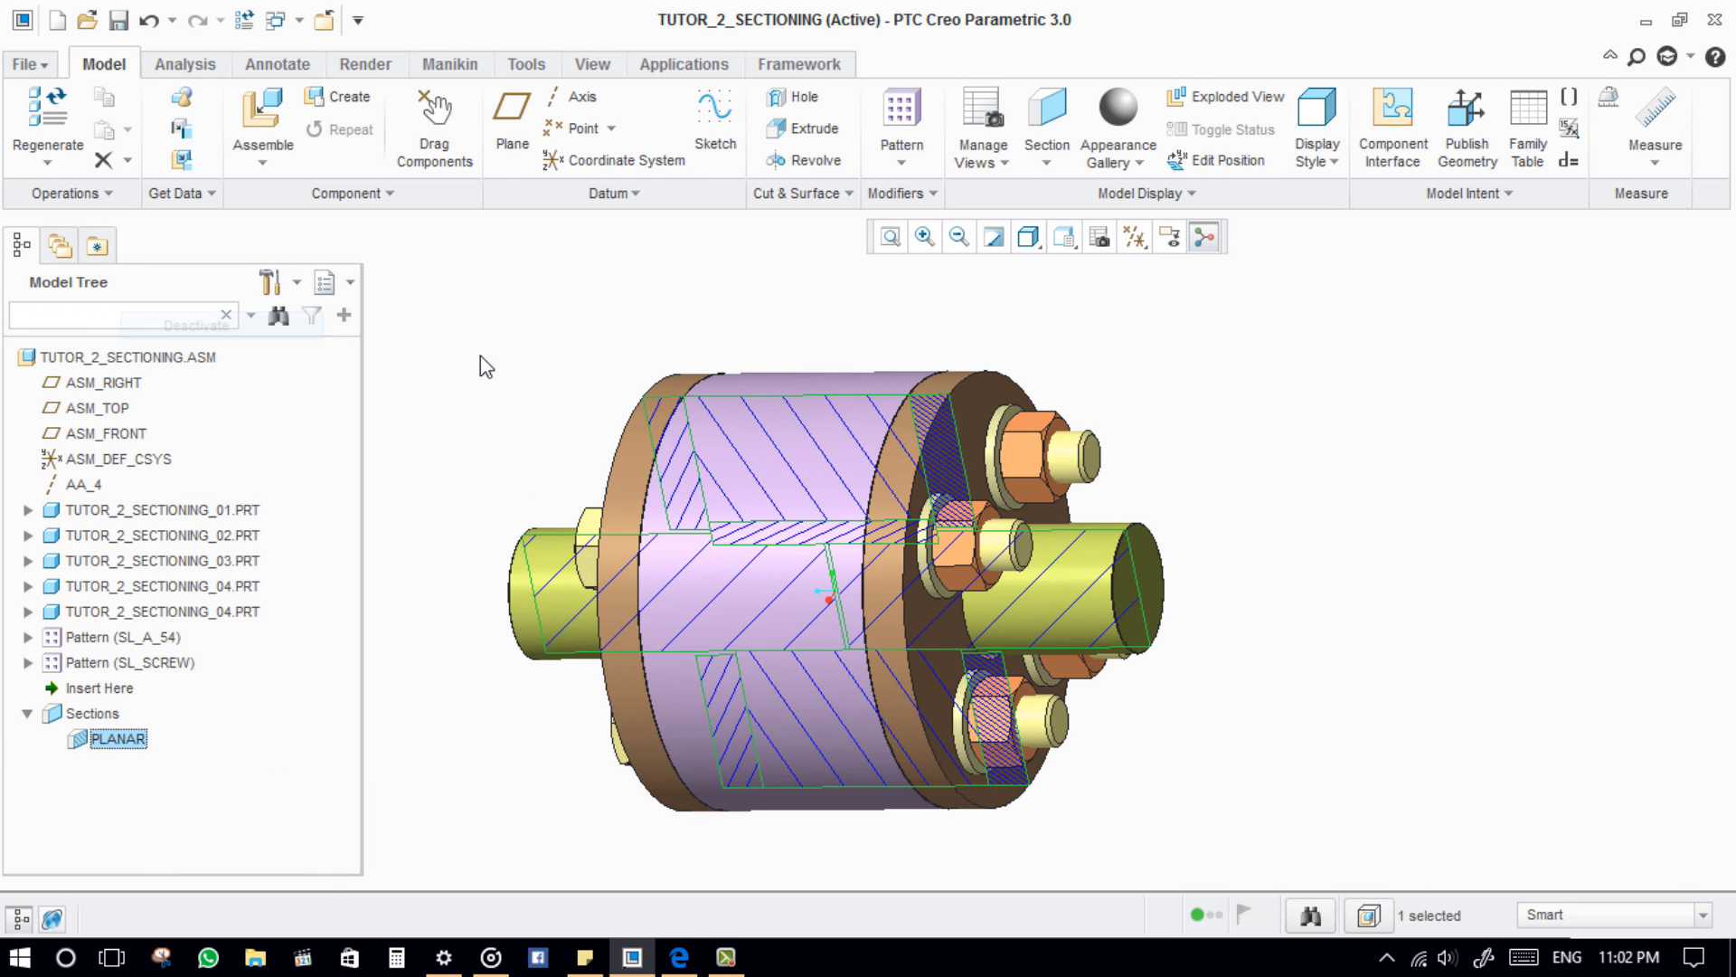
Step: Try a directional section of the coupling in the X, Y and Z directions, and cancel it
click(1046, 156)
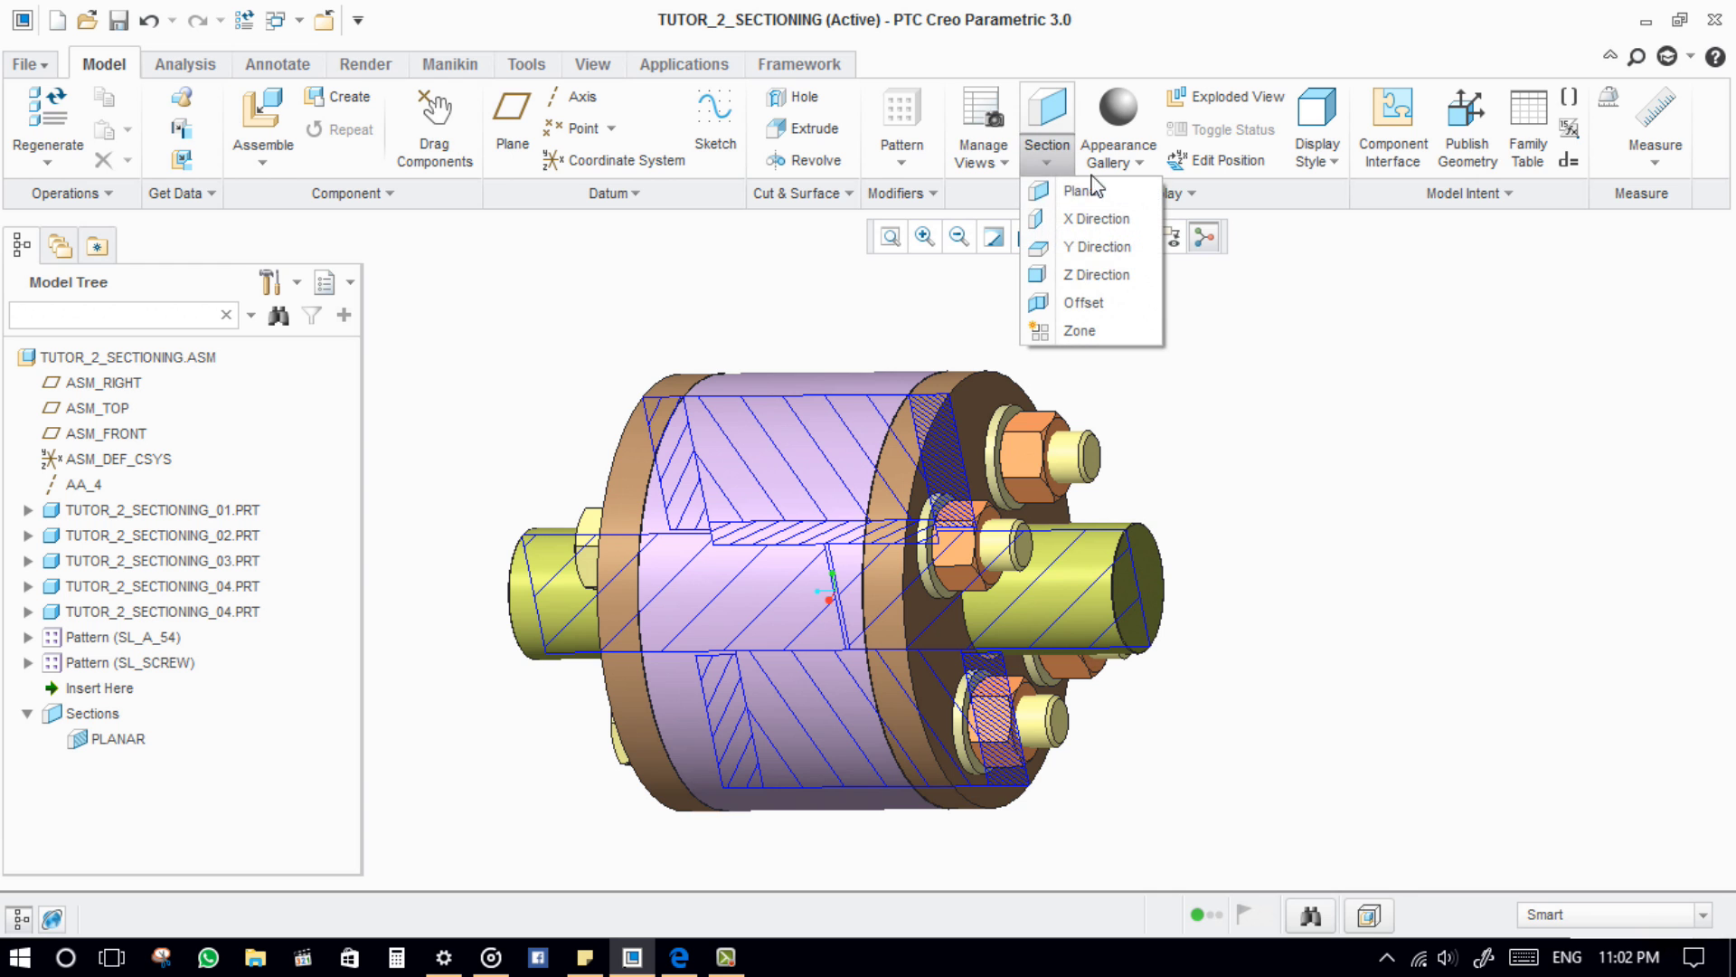
click(1118, 221)
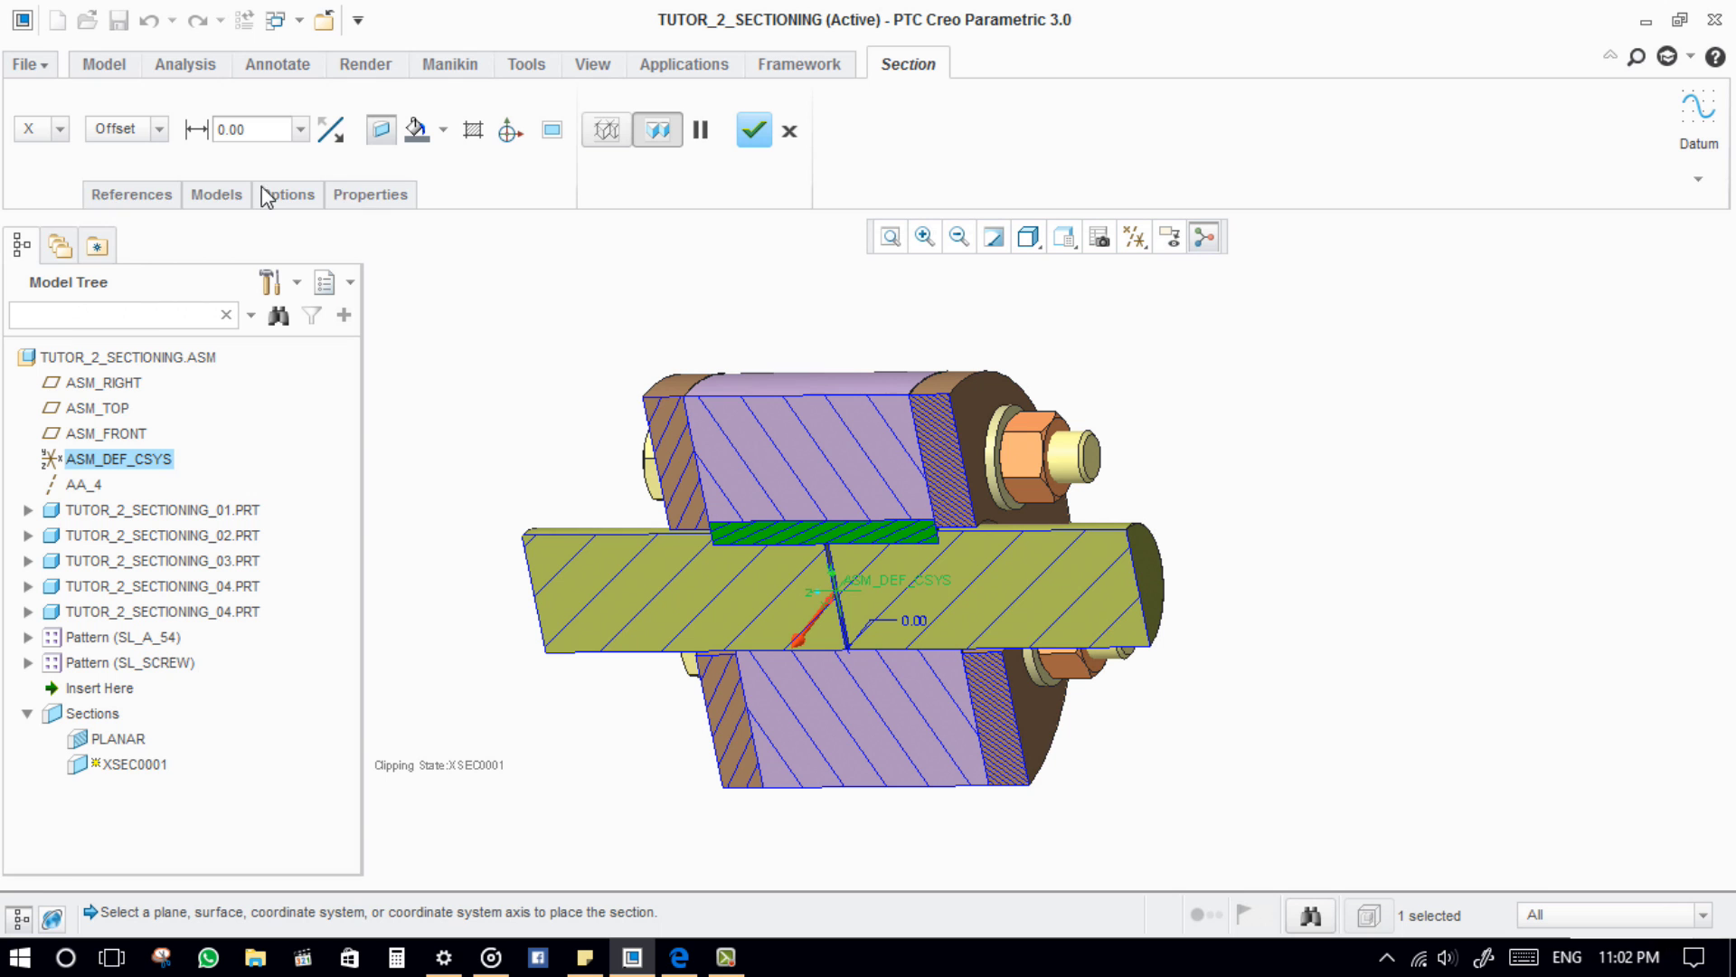
click(61, 129)
click(43, 175)
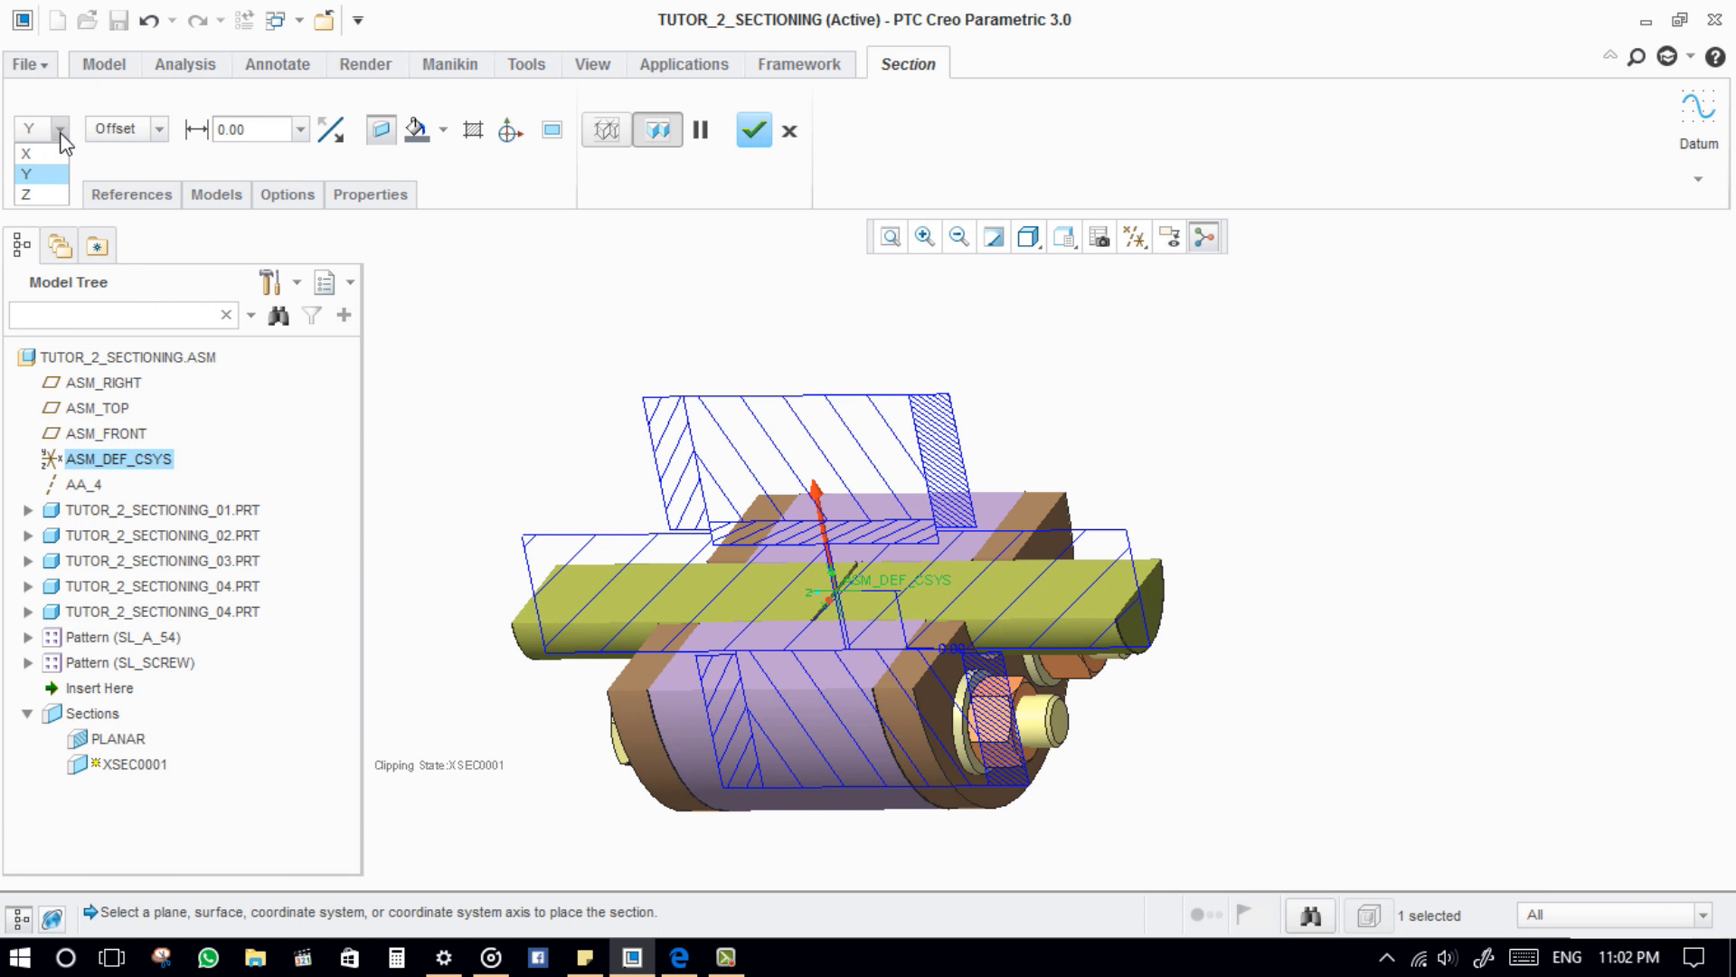
click(54, 196)
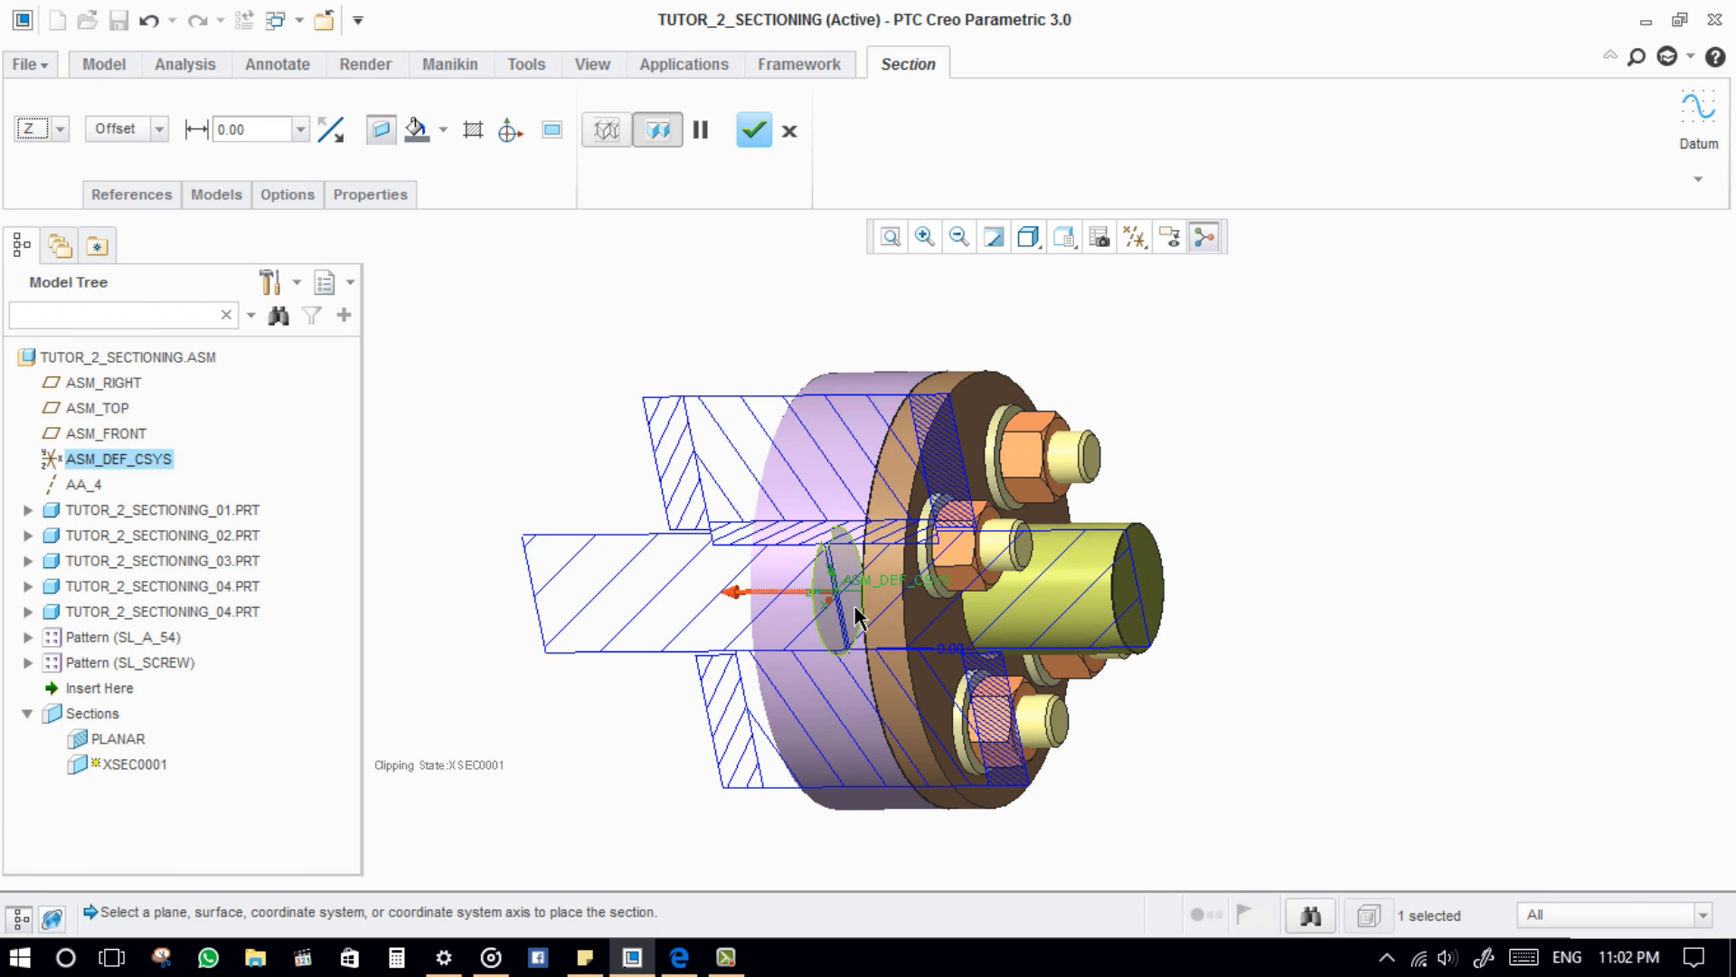
middle_drag(688, 543, 723, 507)
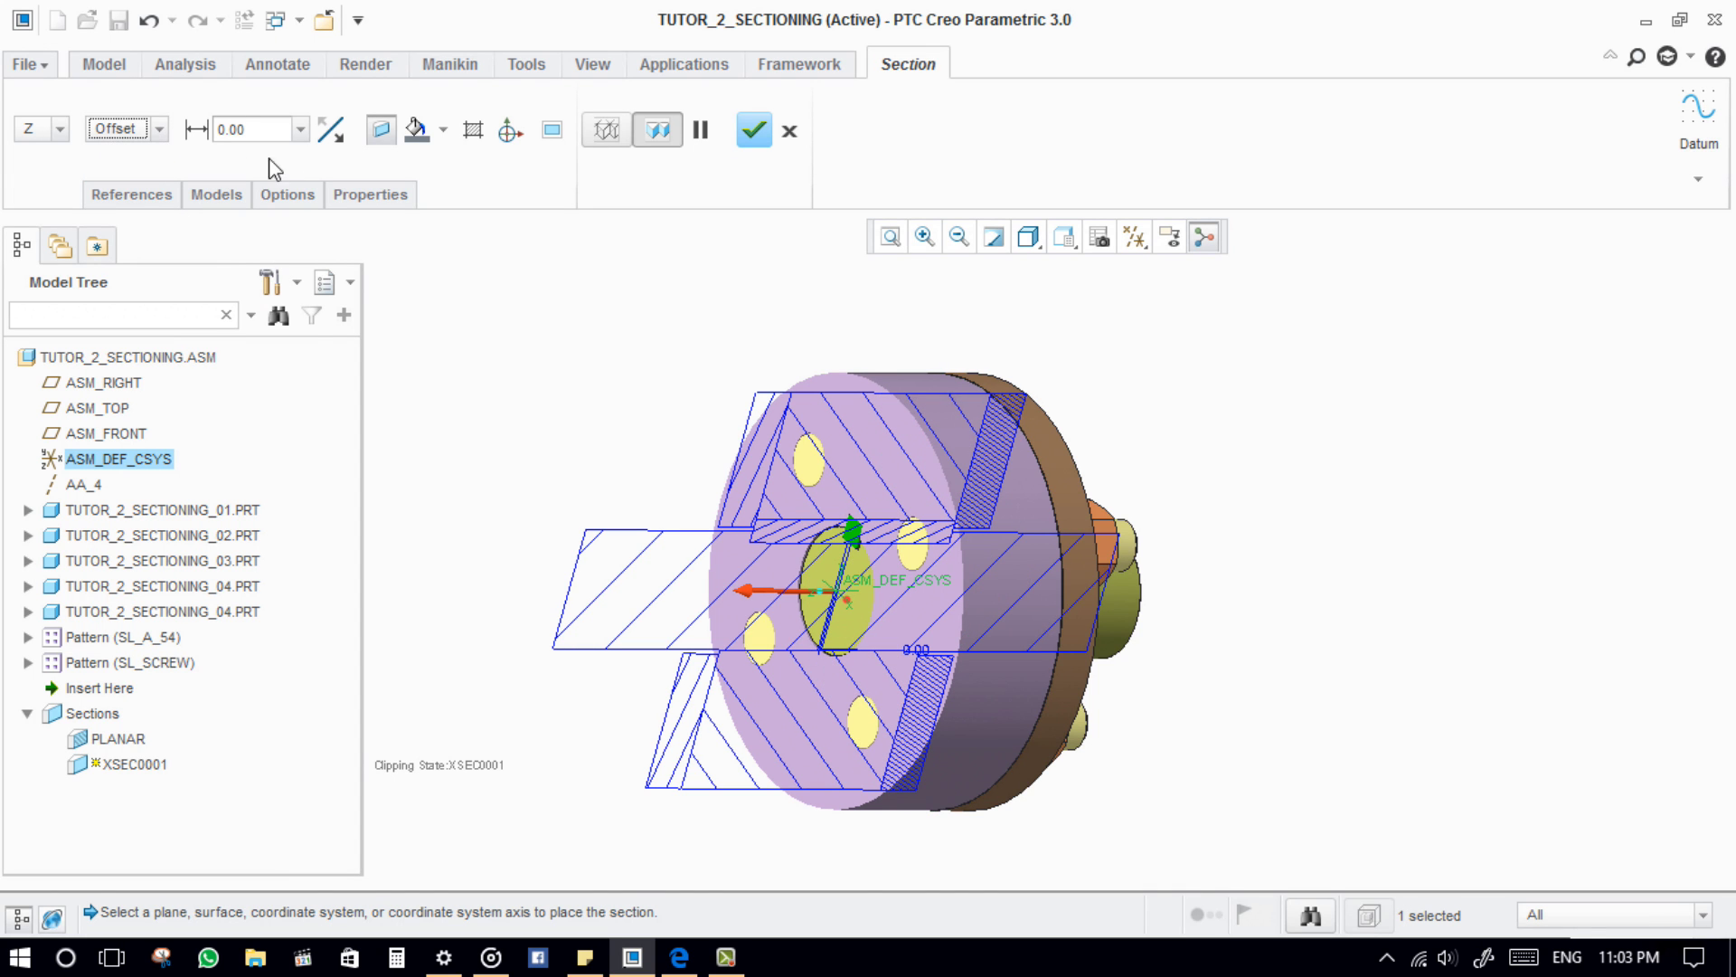
click(789, 131)
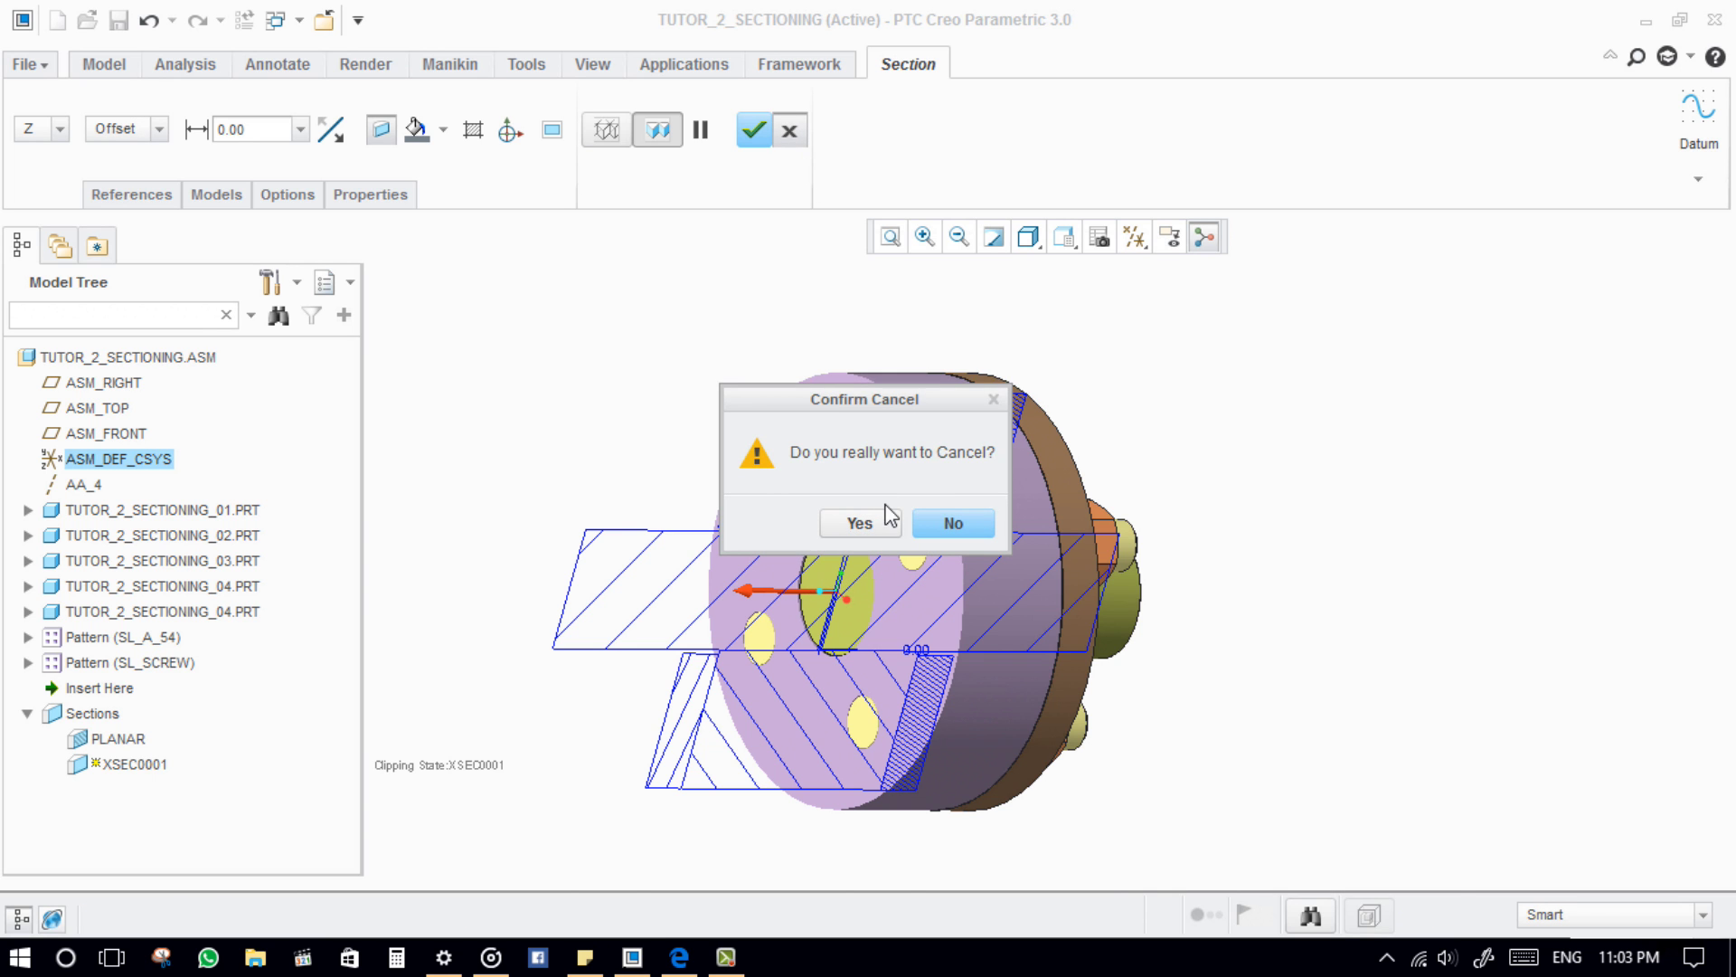
click(859, 523)
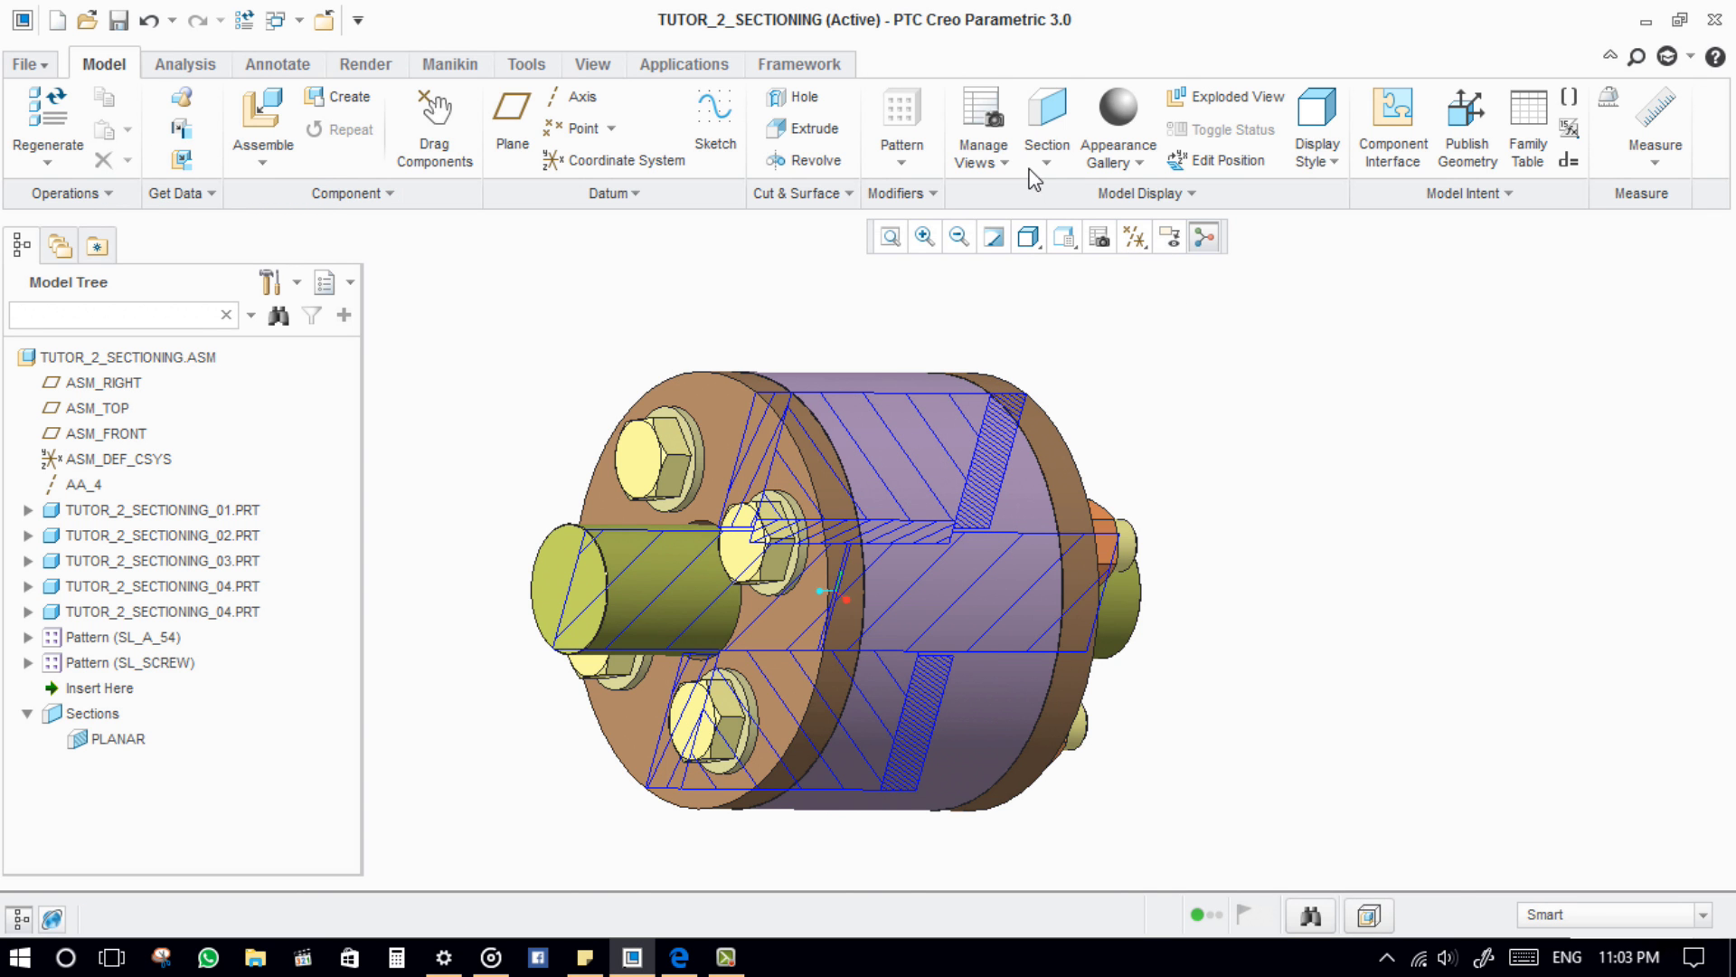
Step: Start an offset section with an internal sketch on the nut-side flange's FRONT datum plane, referenced to its RIGHT plane, and face the sketch plane
click(1032, 163)
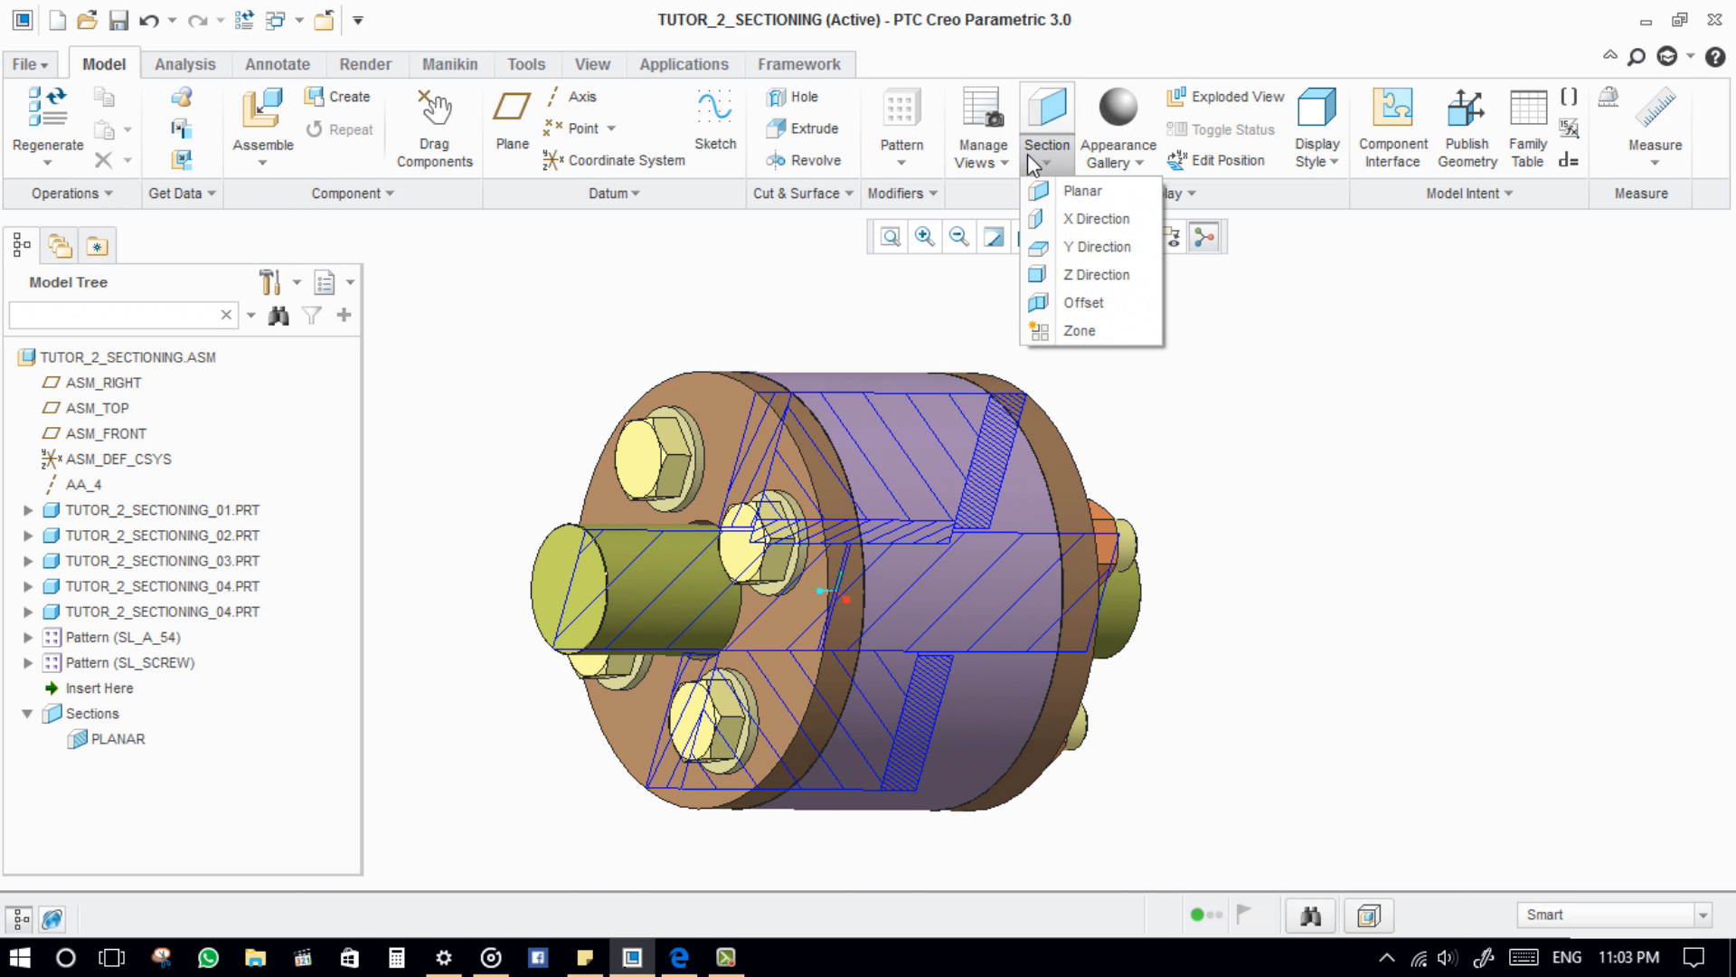
click(1089, 308)
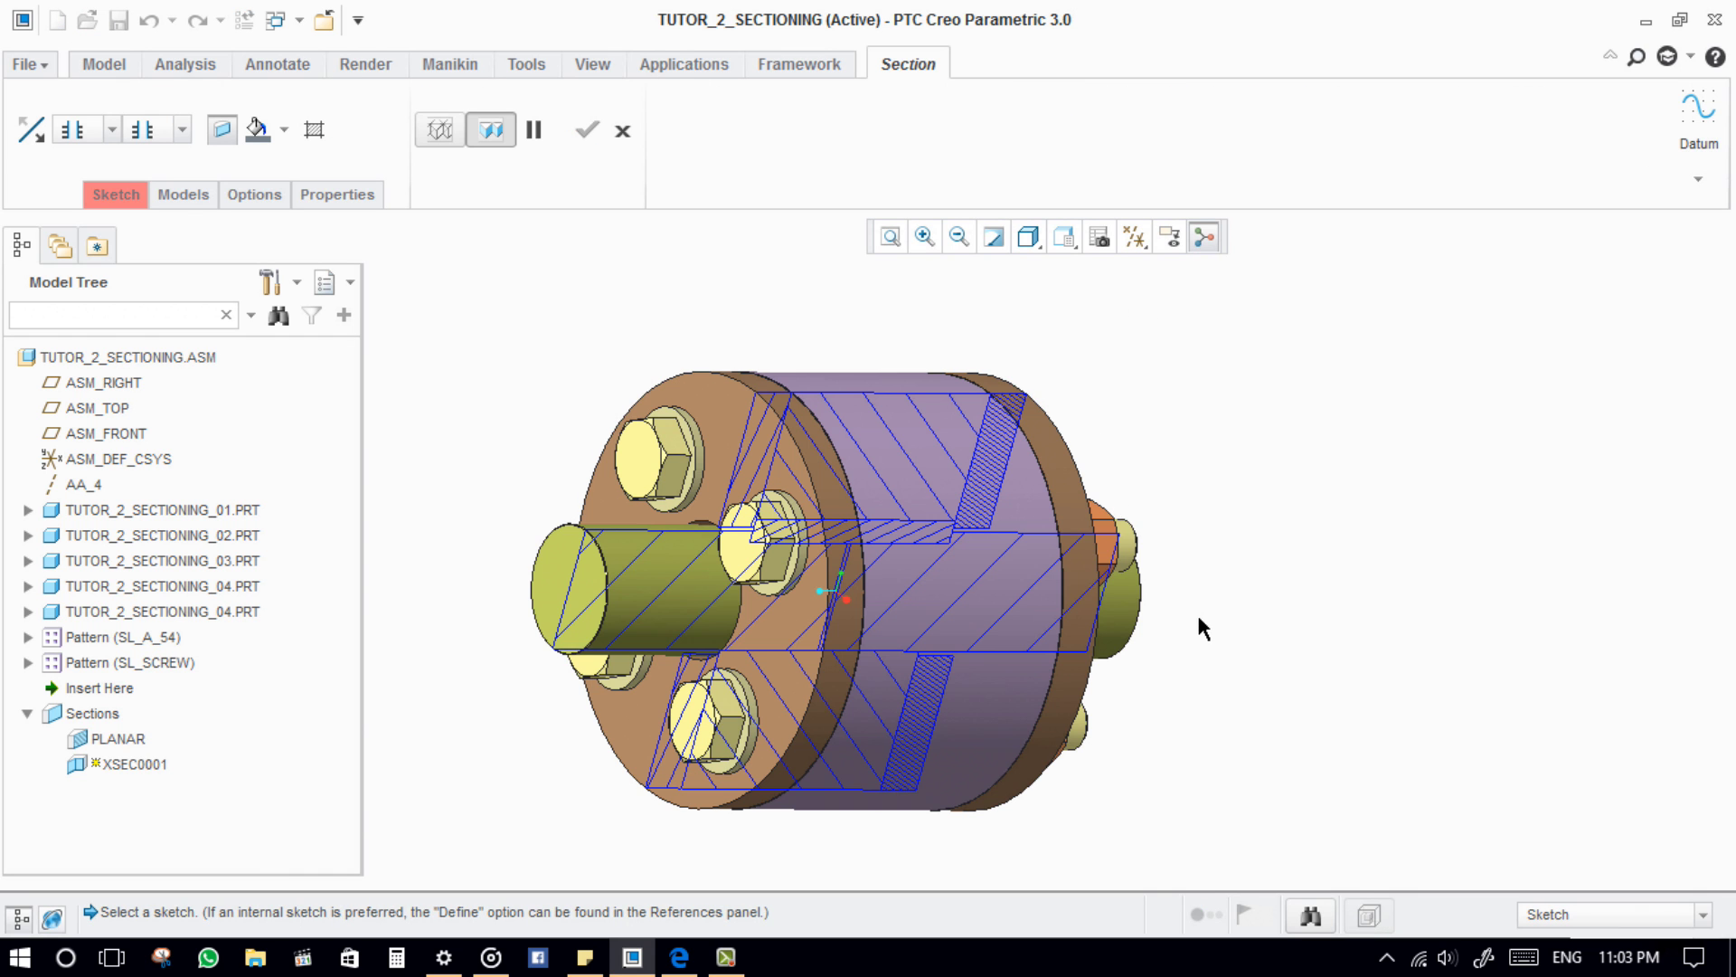
middle_drag(1200, 626, 571, 378)
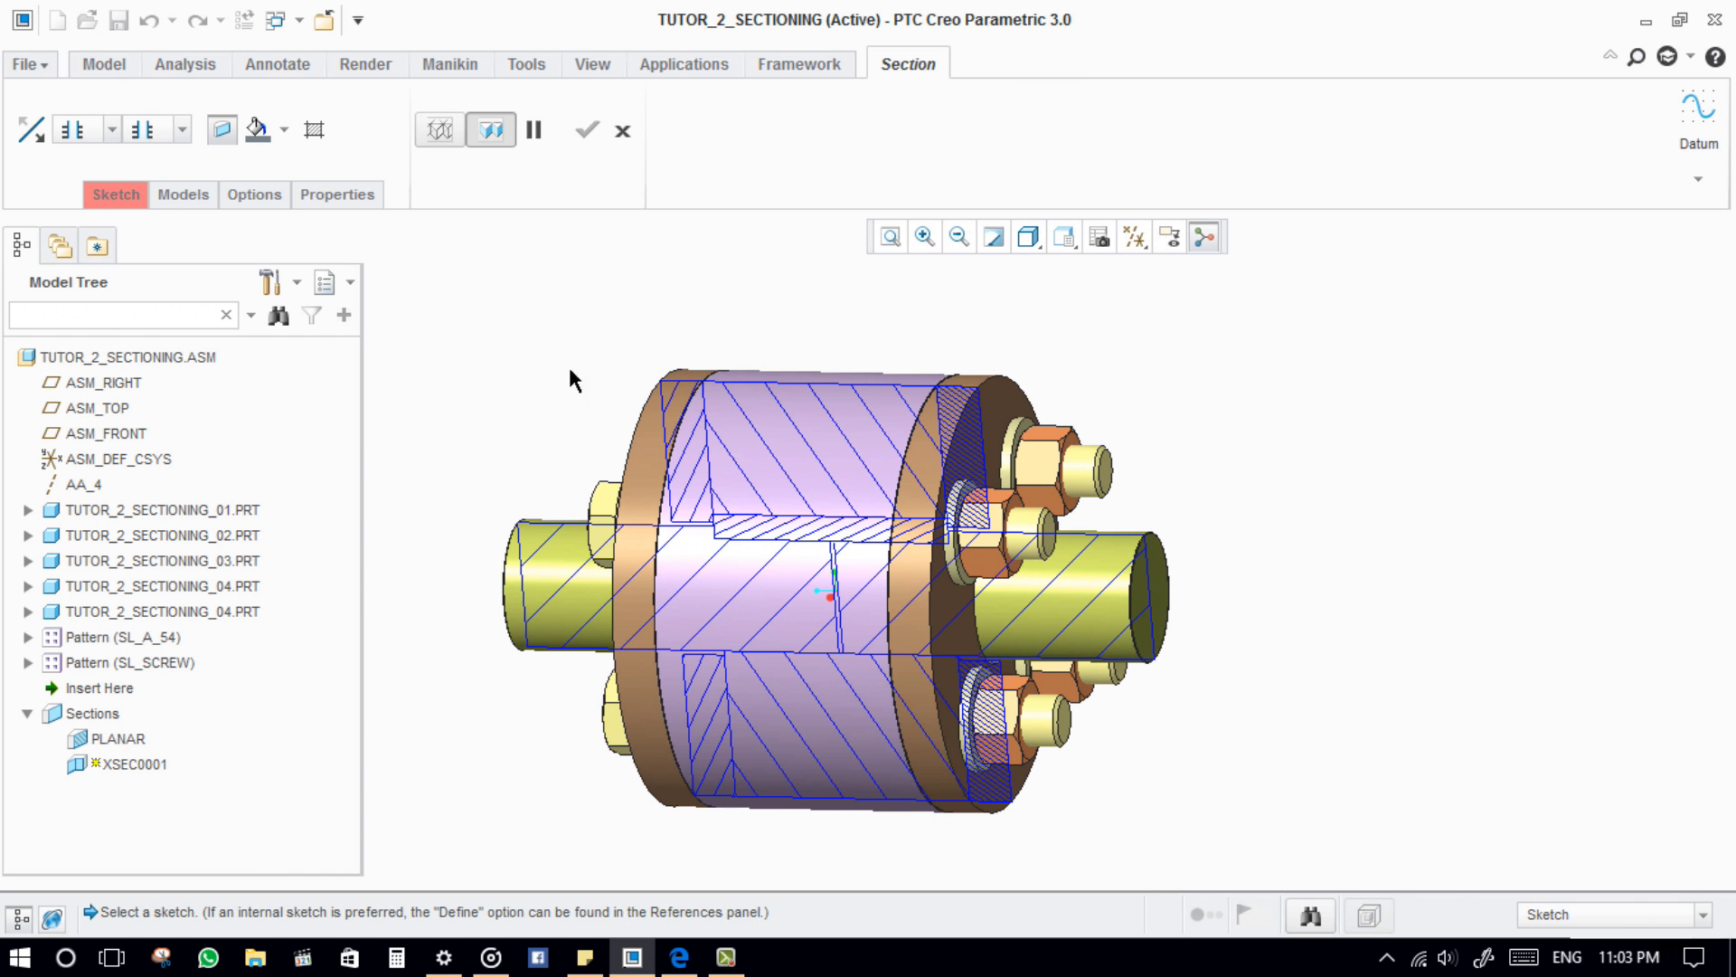
click(133, 197)
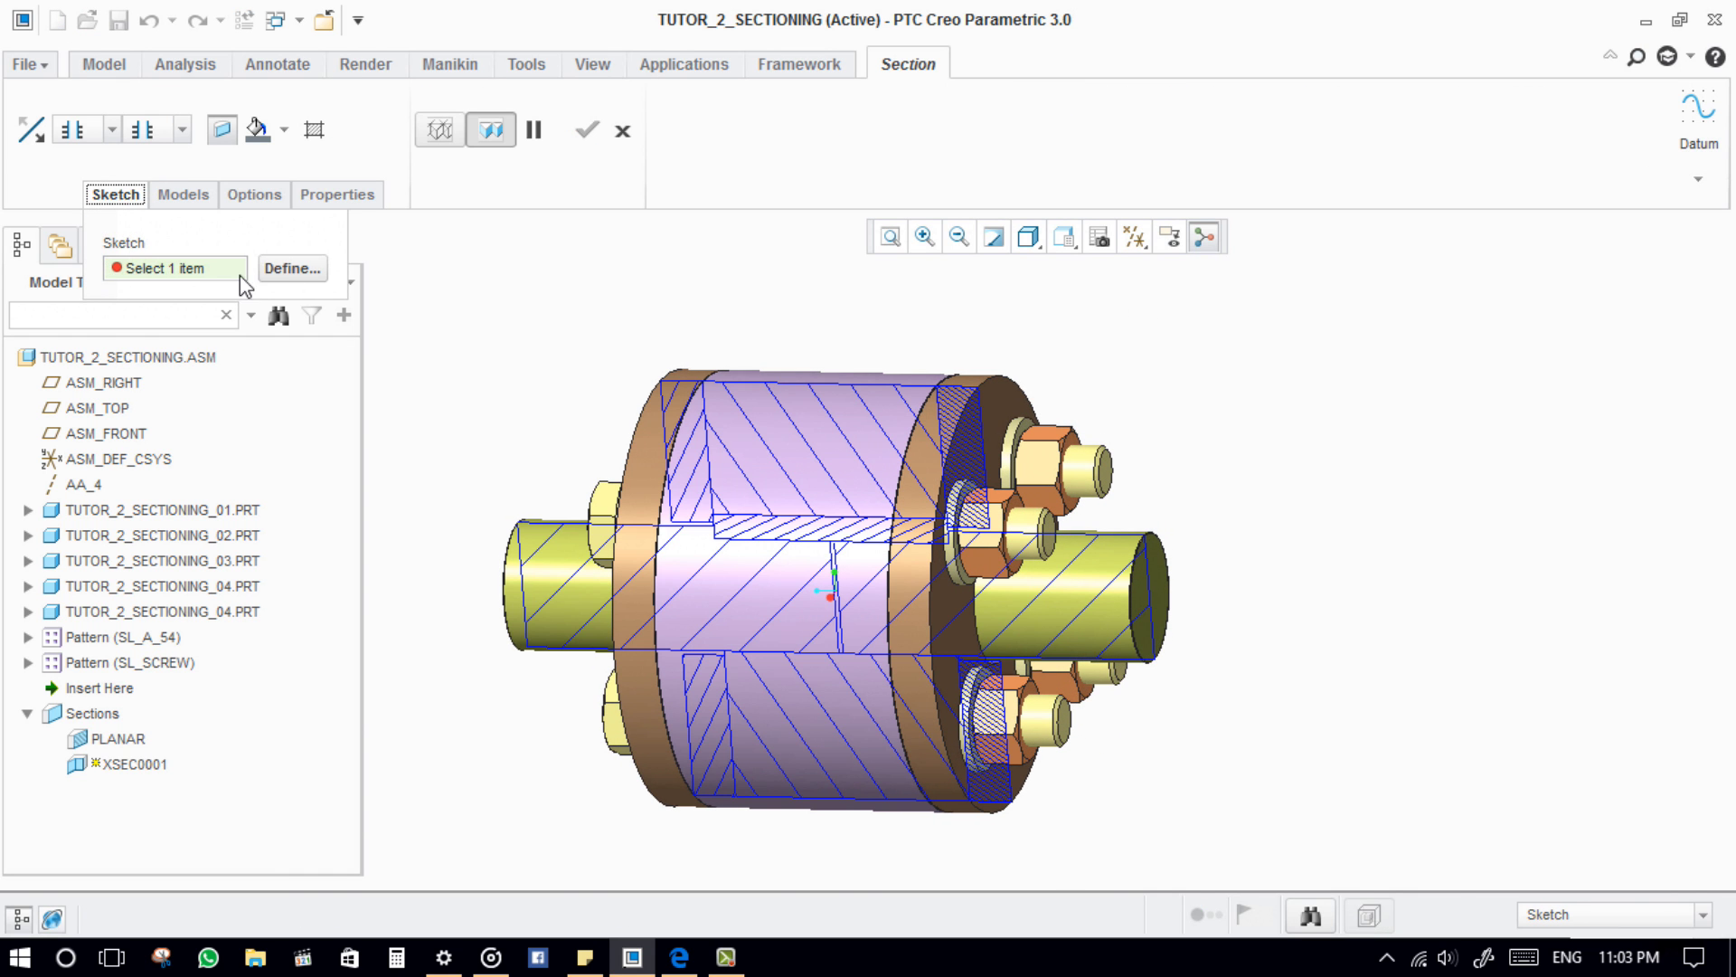
click(302, 275)
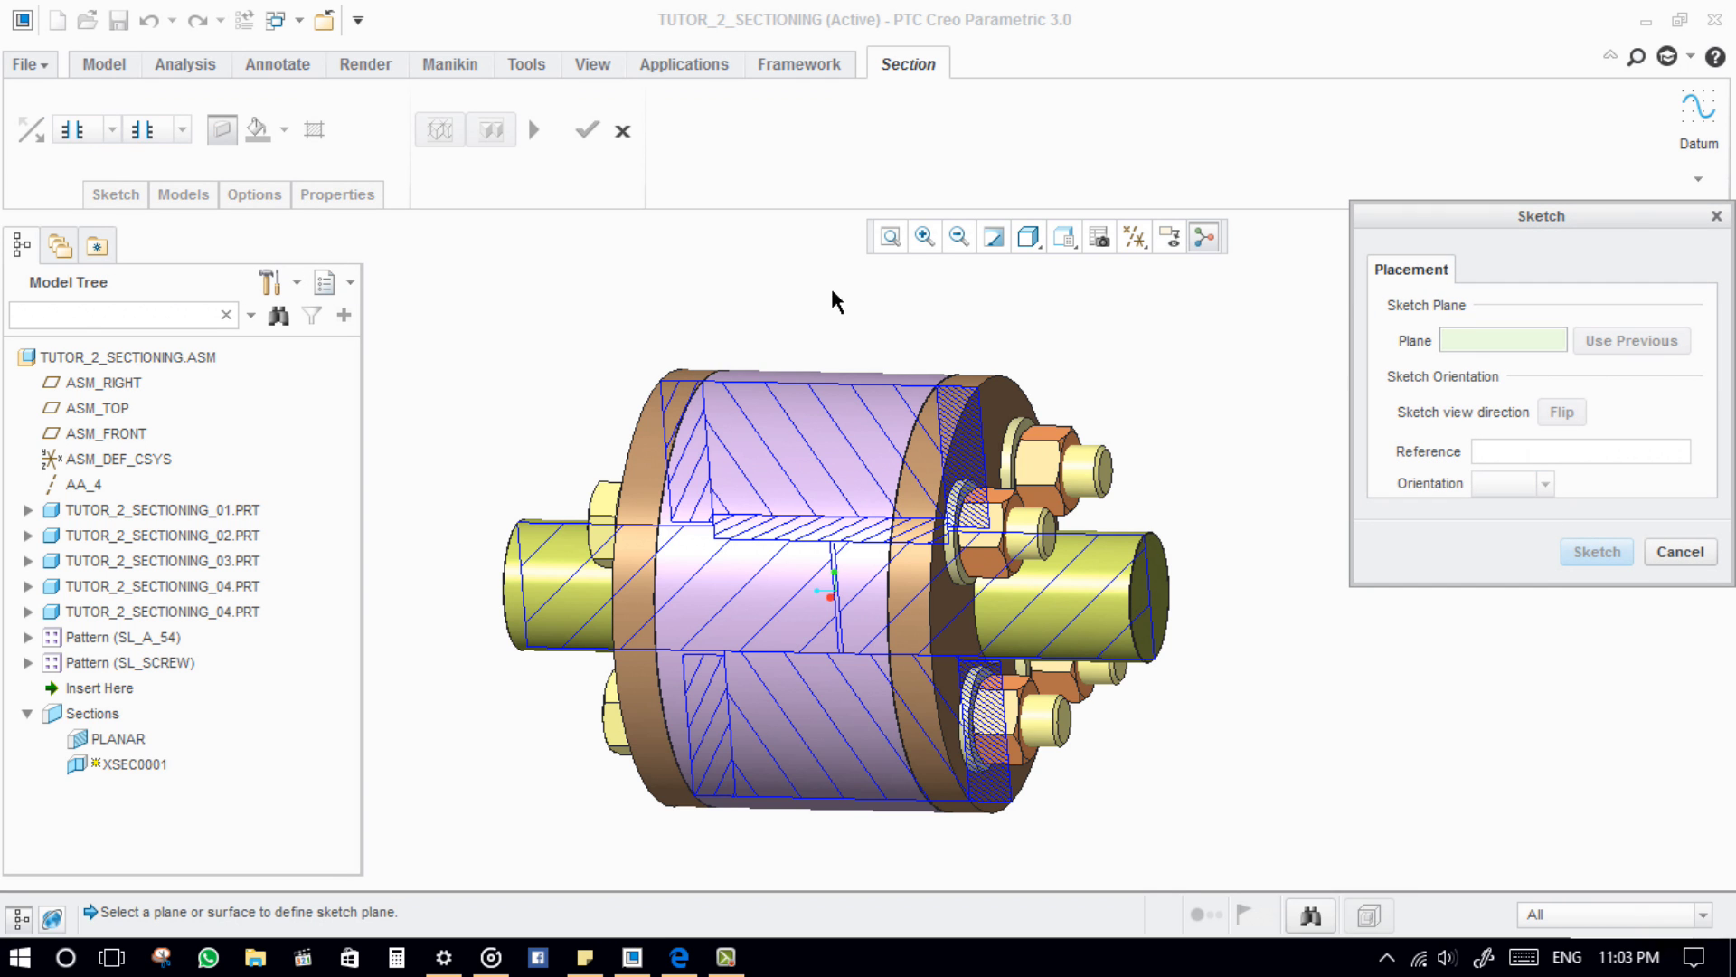
click(1137, 237)
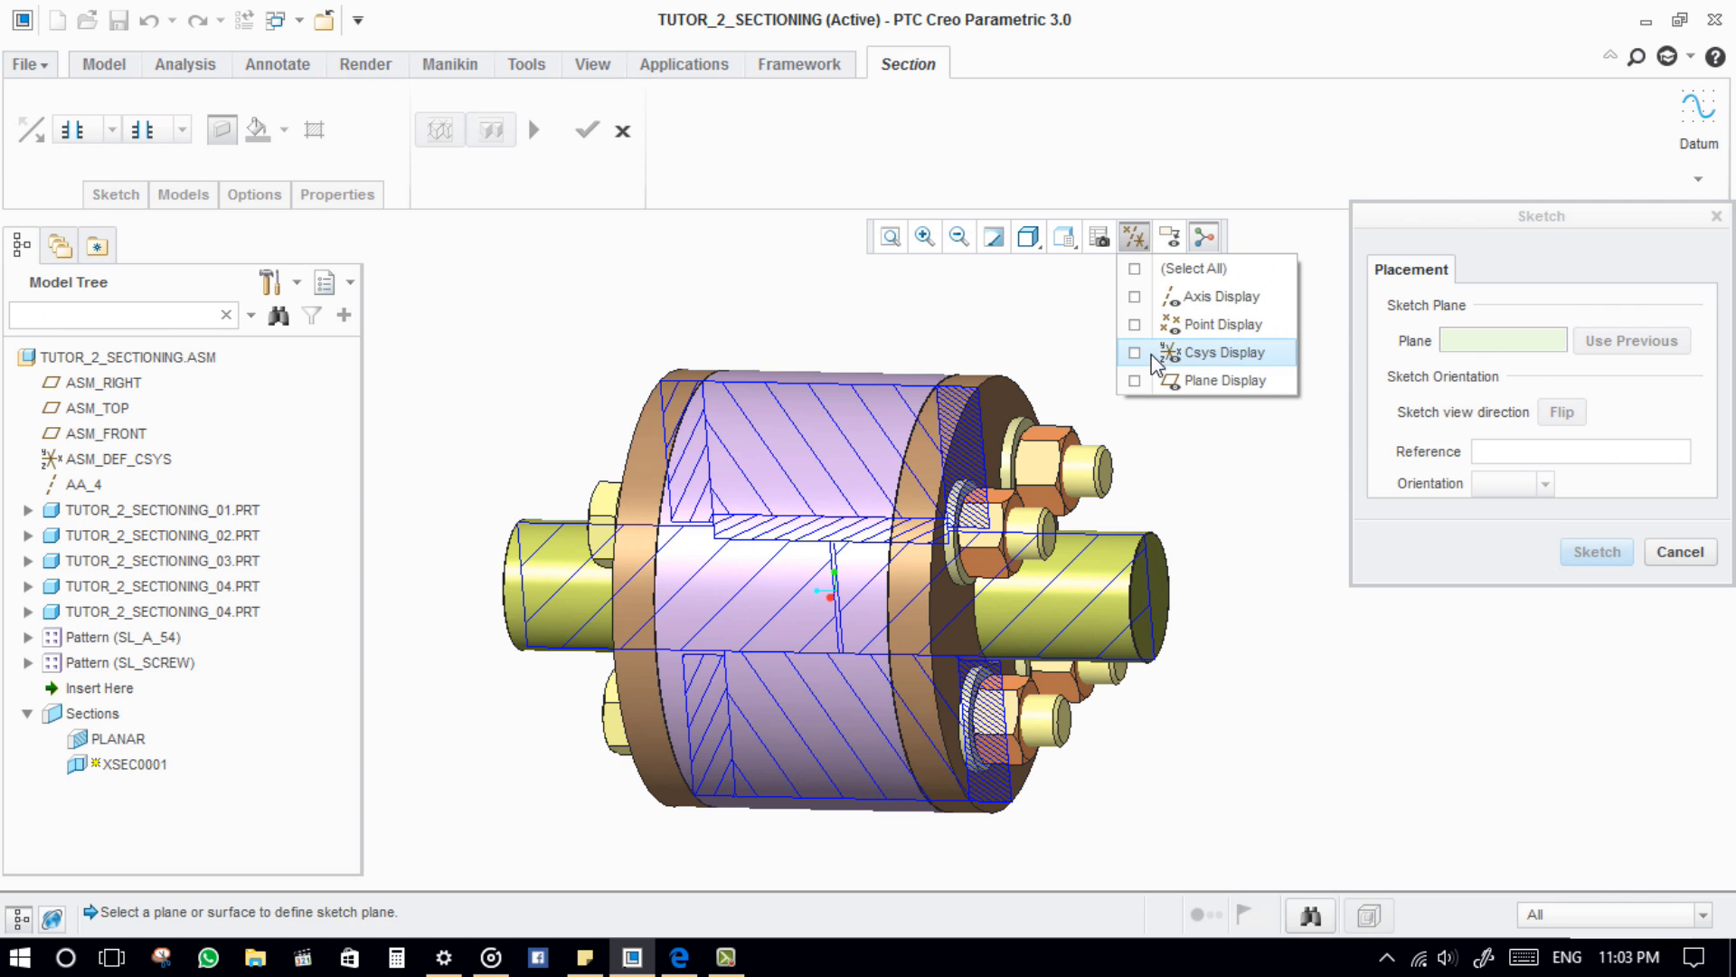
click(1155, 384)
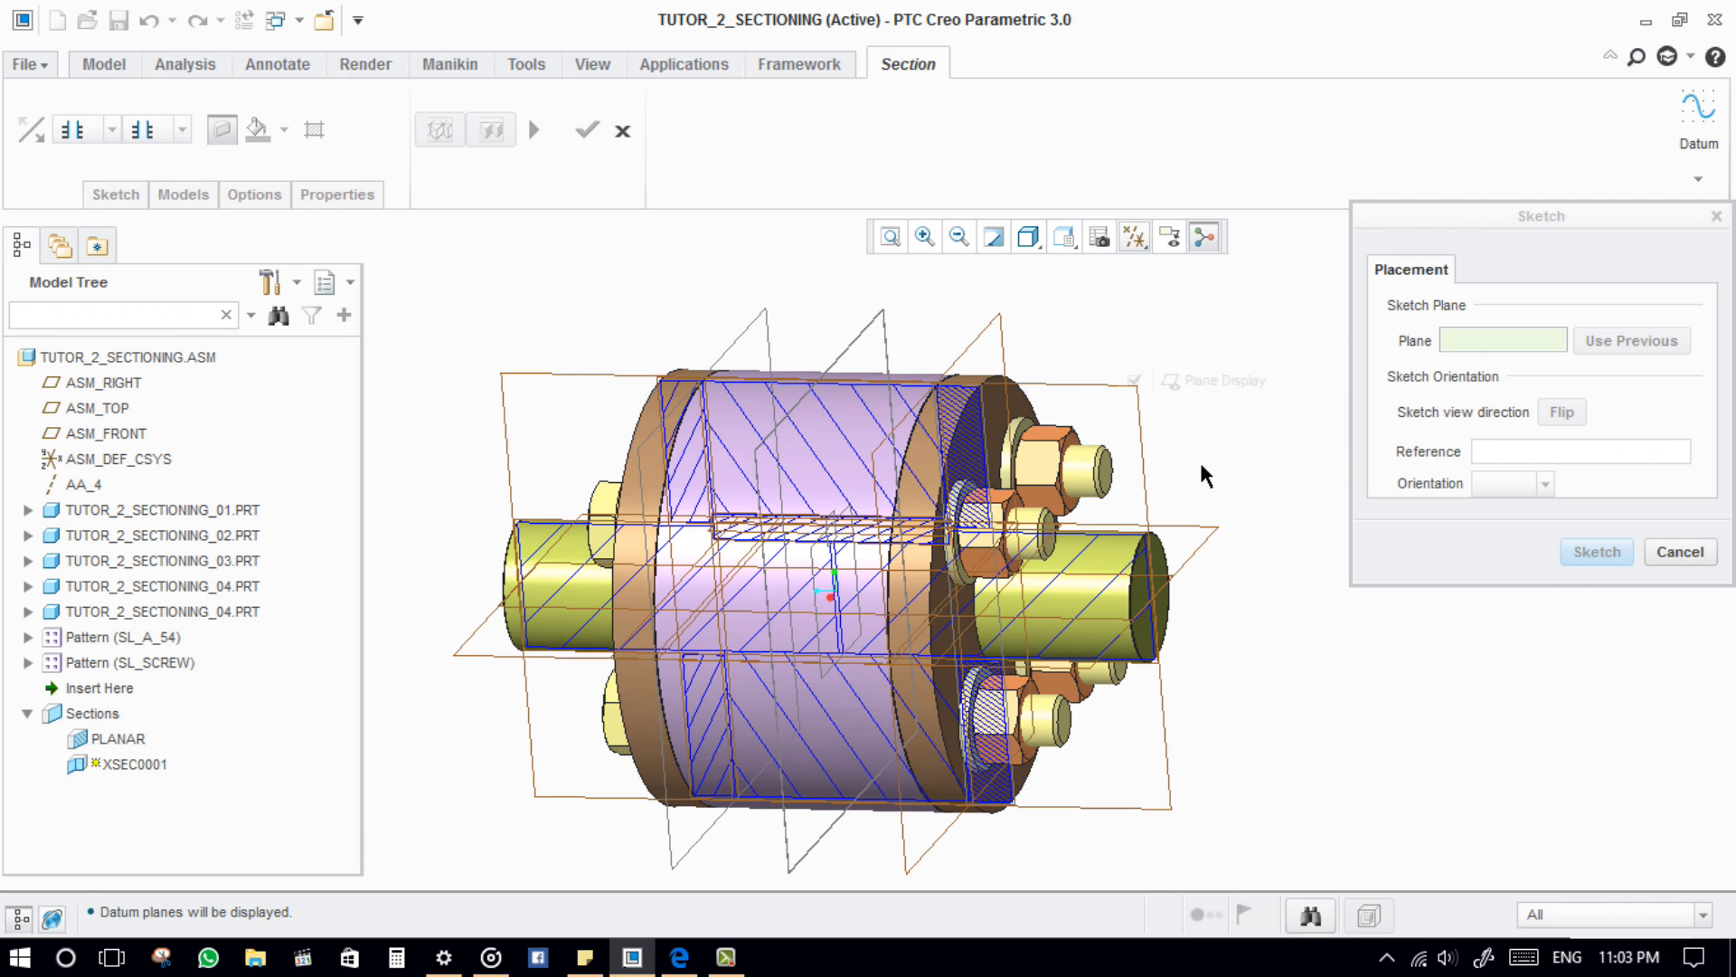
click(994, 324)
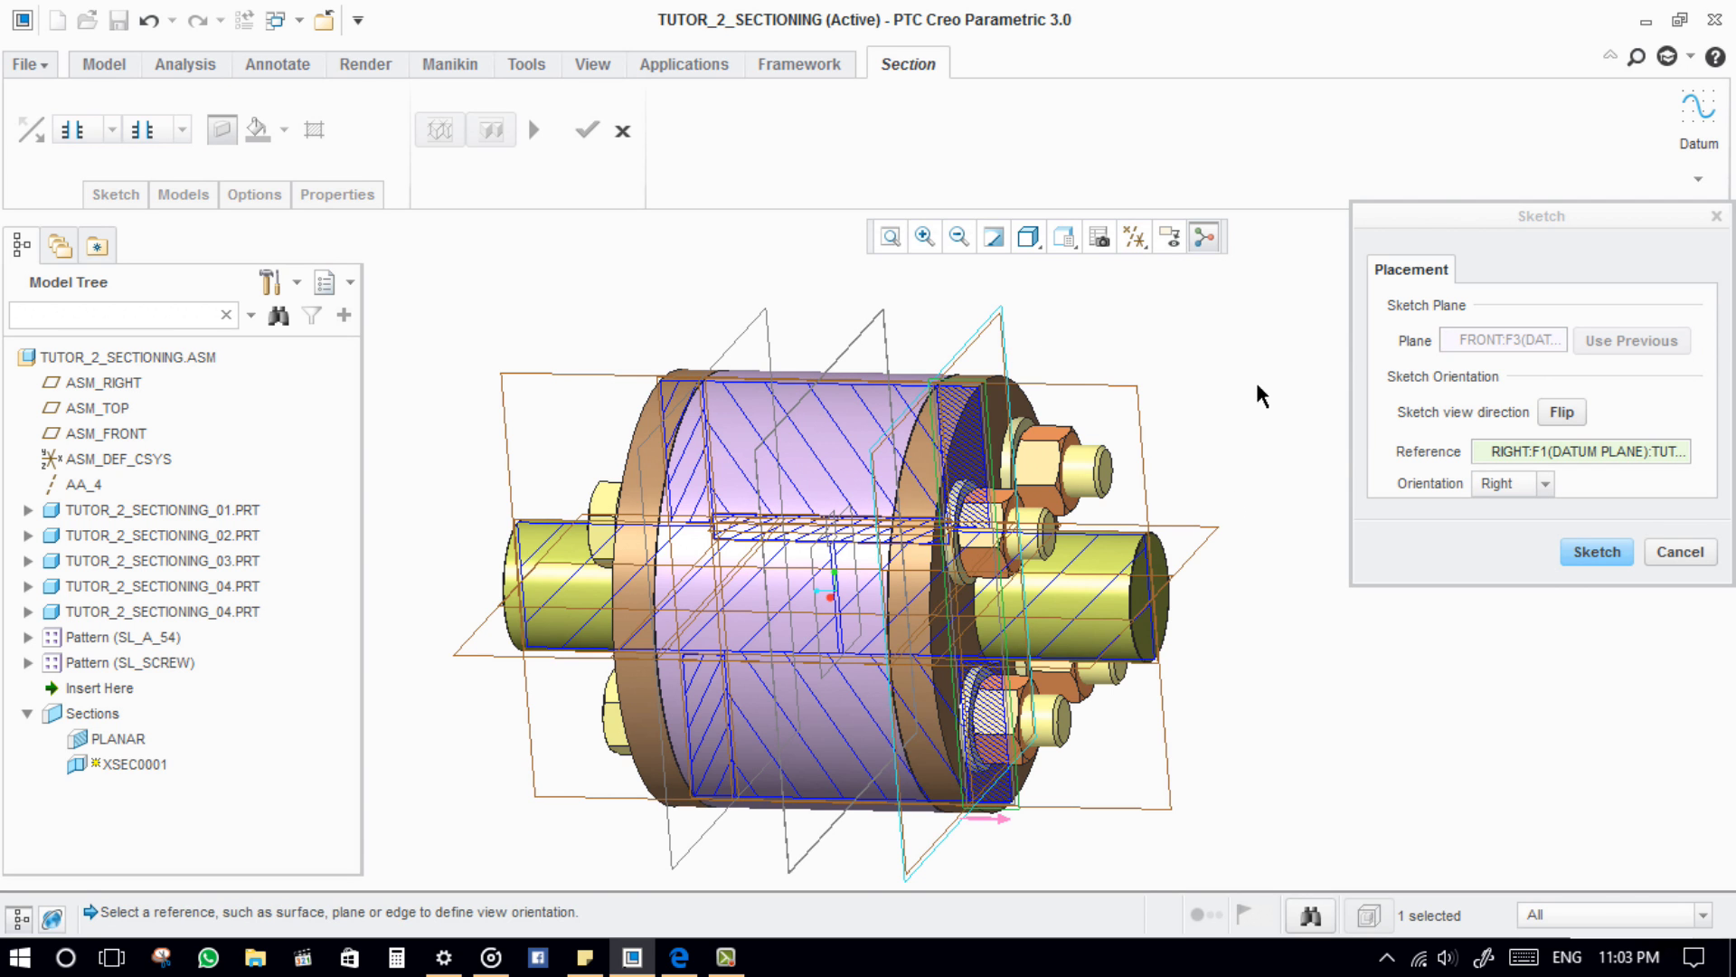
click(1594, 551)
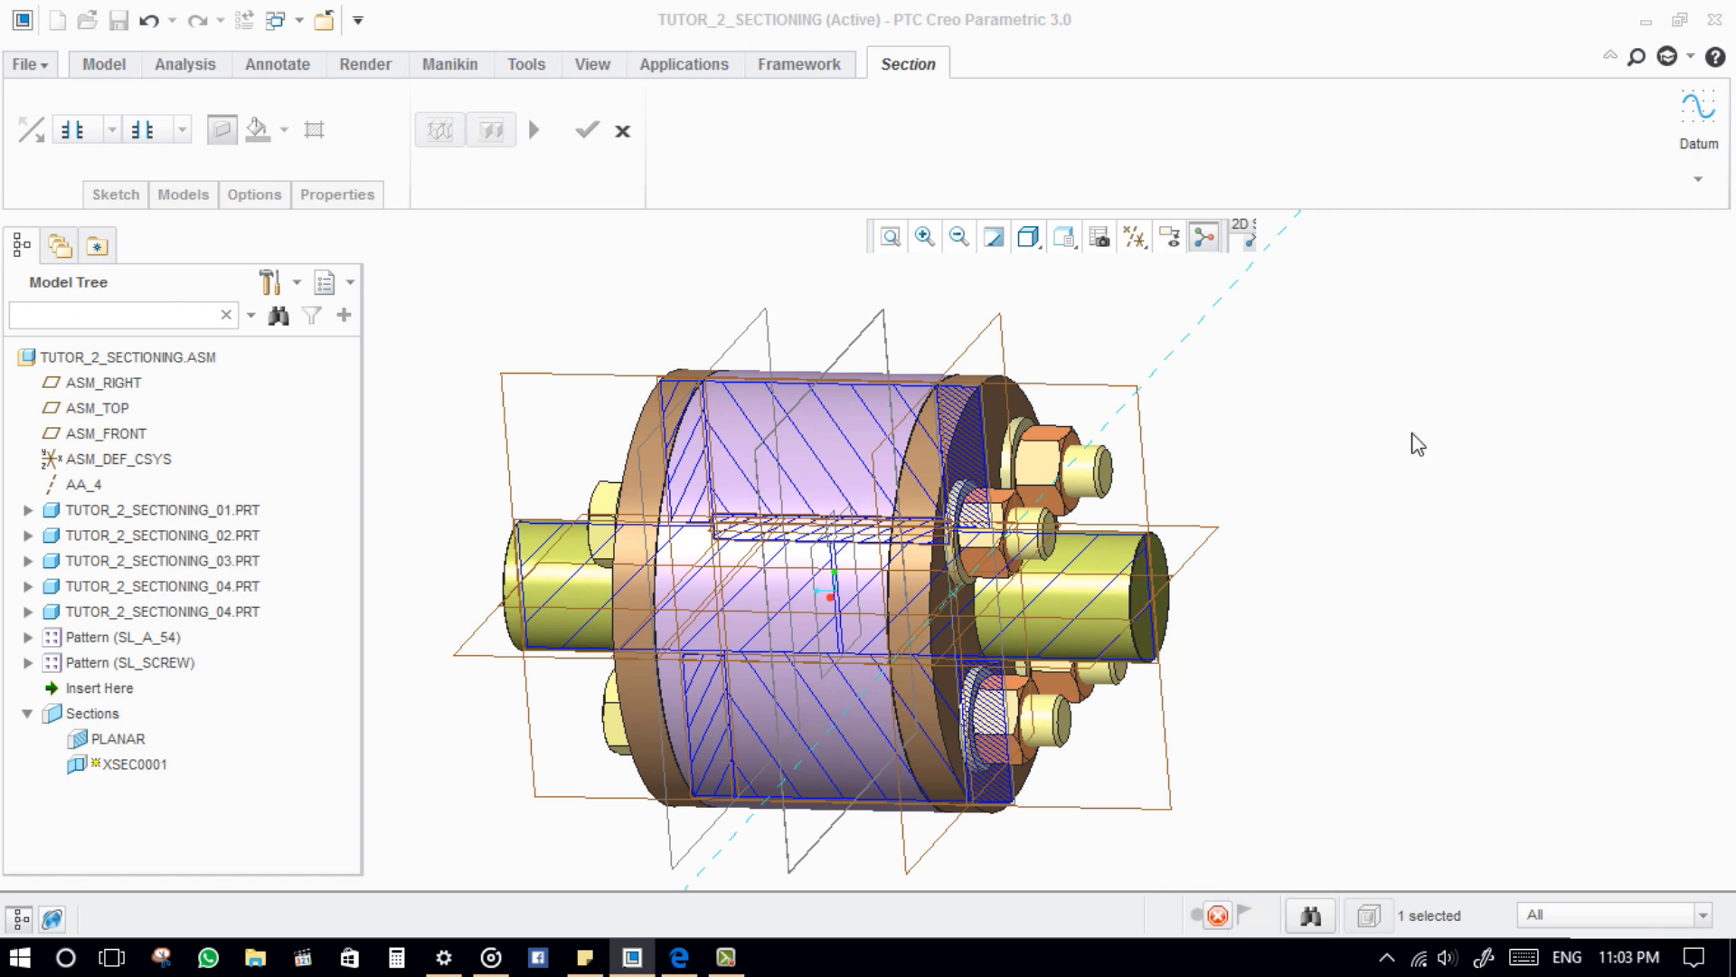
click(1166, 237)
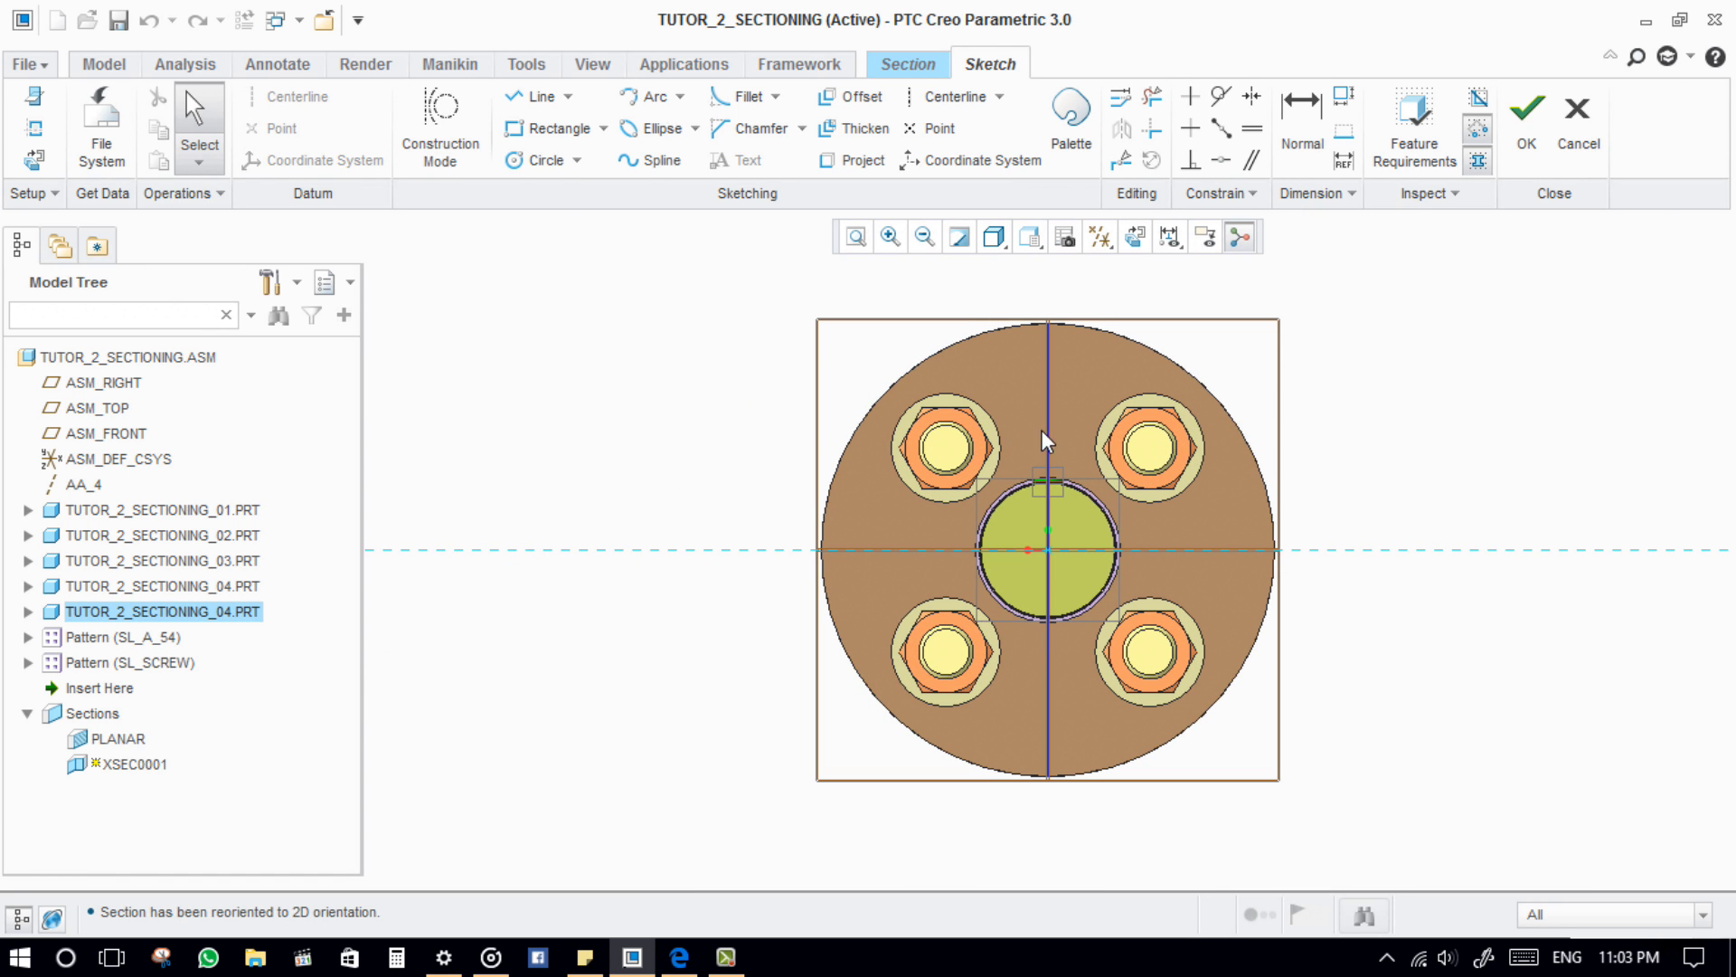
Step: Switch the model display to wireframe so the hidden hole and shaft outlines can be used for sketching
scroll(1047, 441, down, 5)
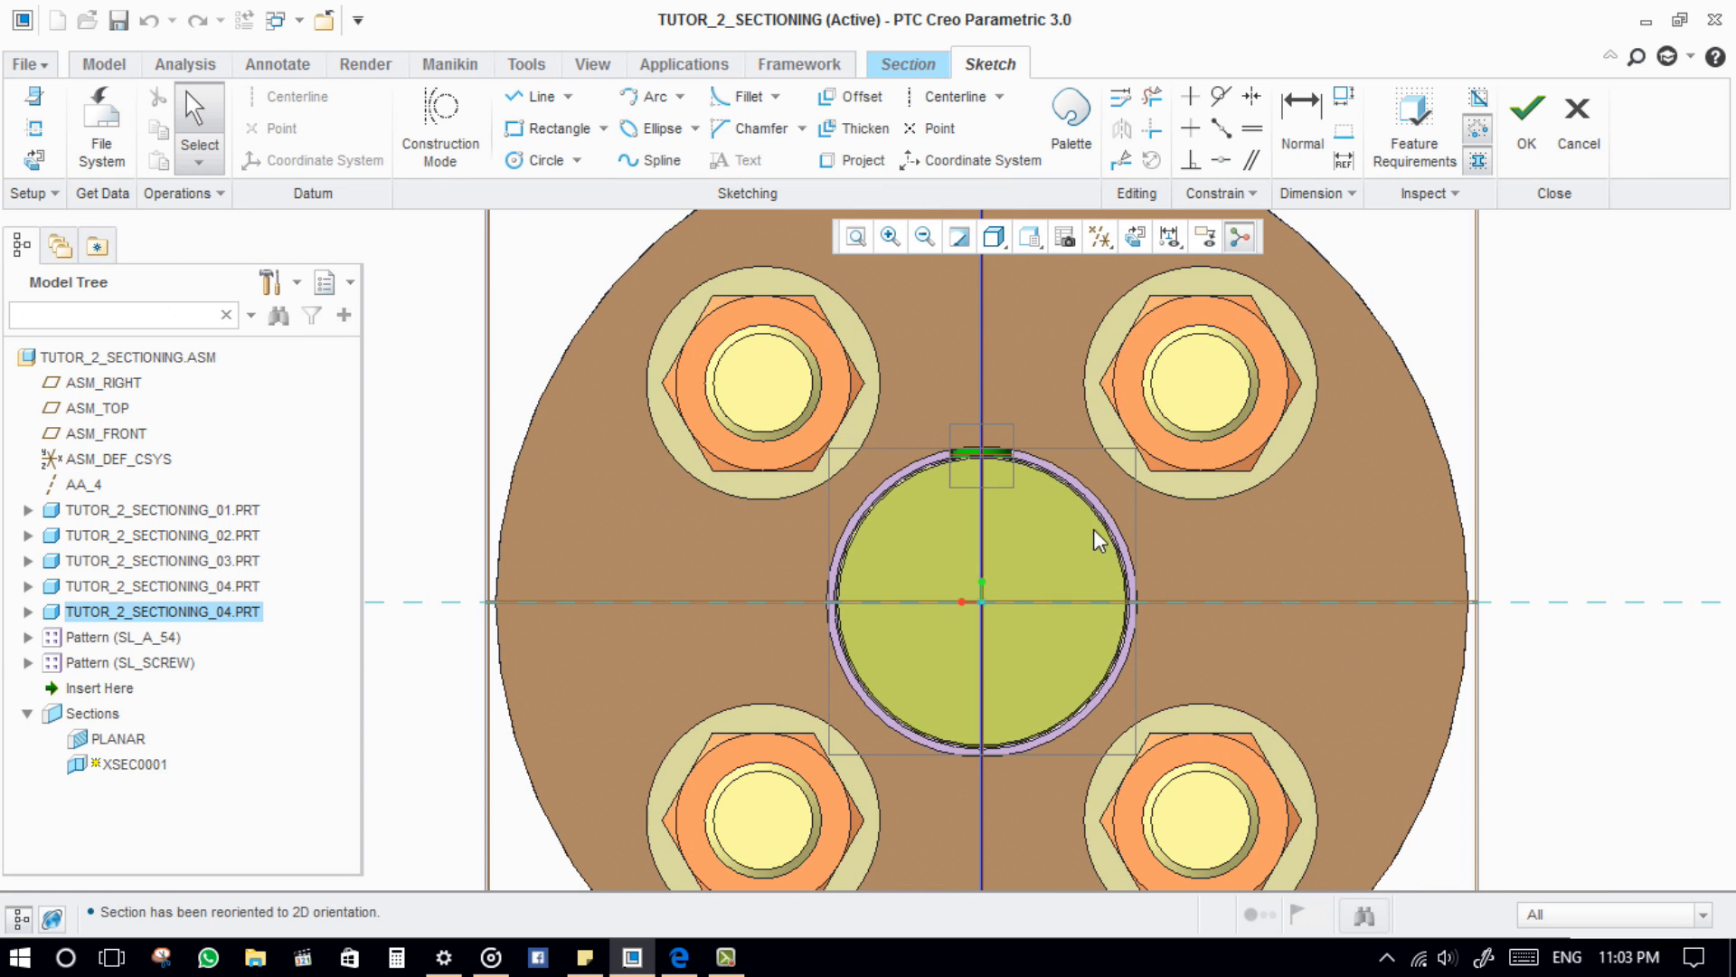
click(994, 237)
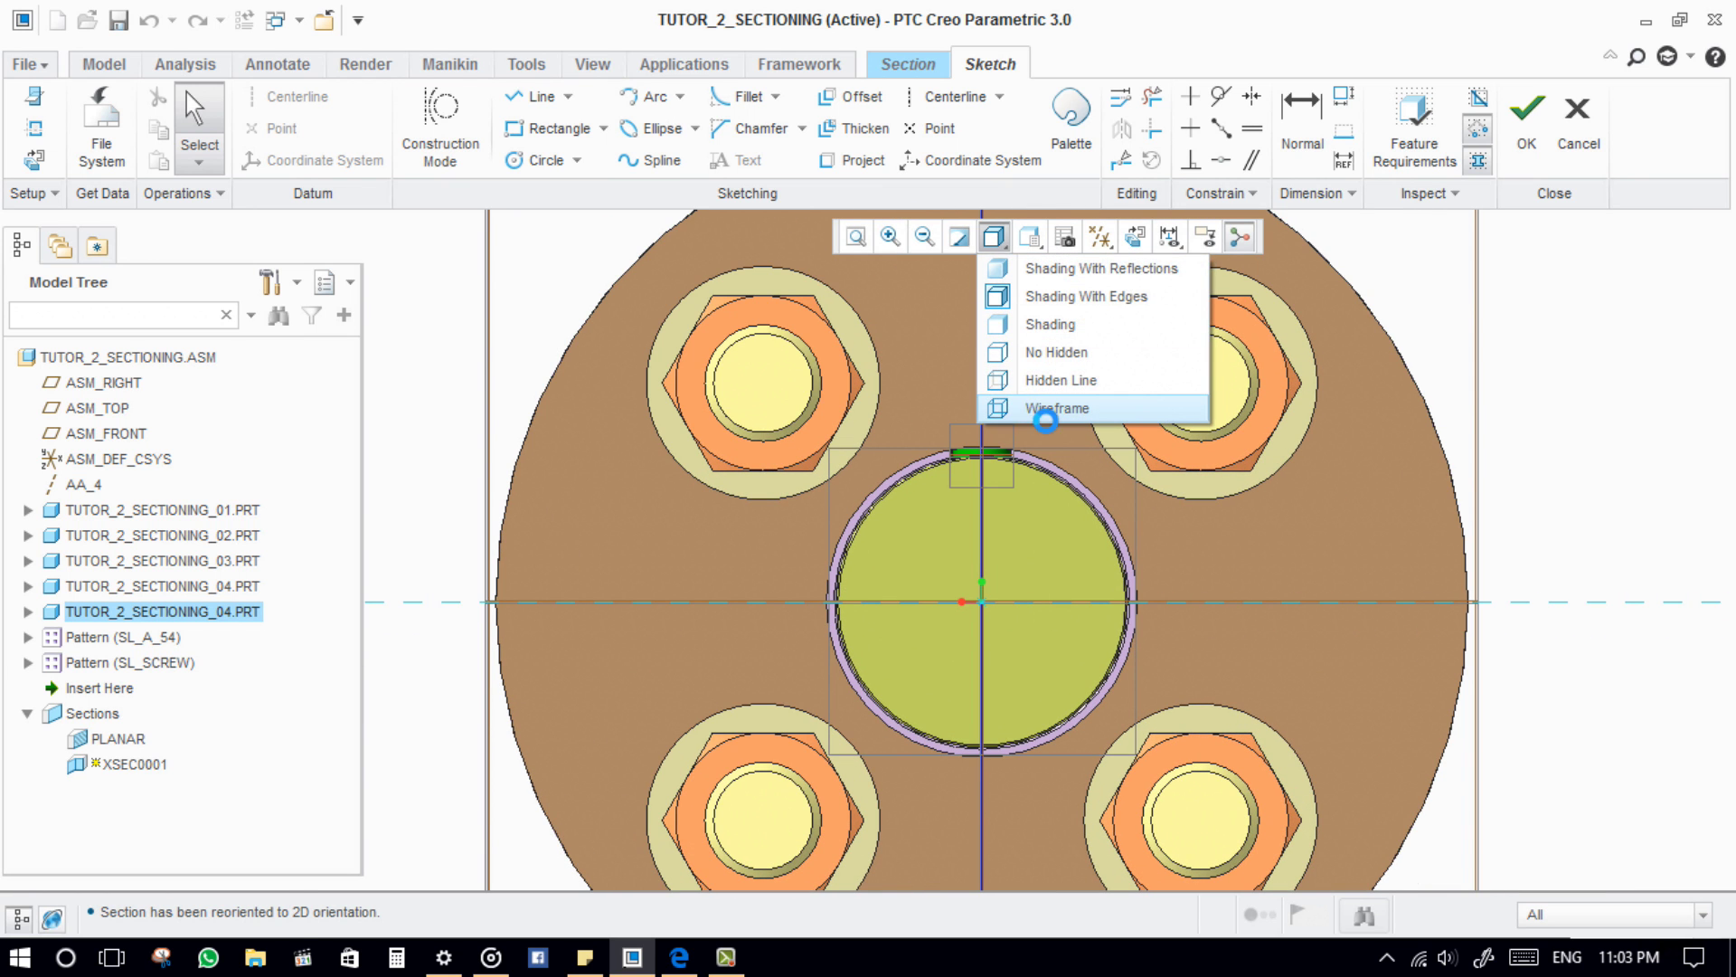
click(1047, 412)
scroll(1012, 407, up, 2)
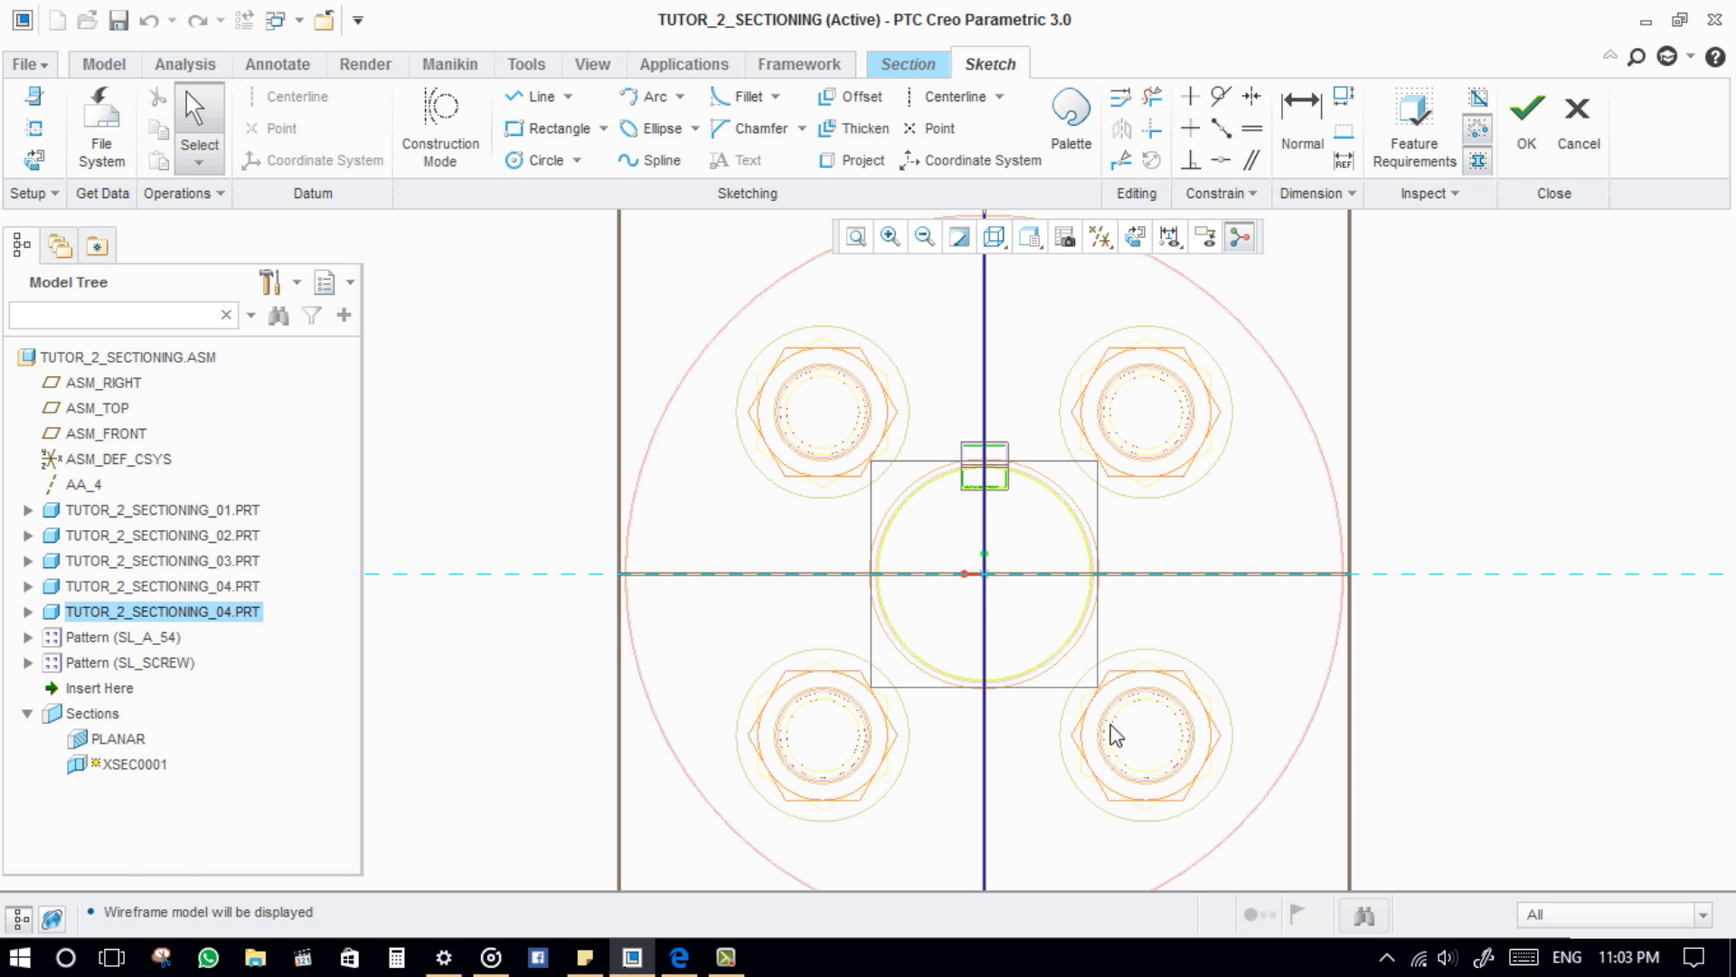
Step: Sketch a vertical line about 56 long from the shaft centre upward past the flange's outer edge
click(540, 98)
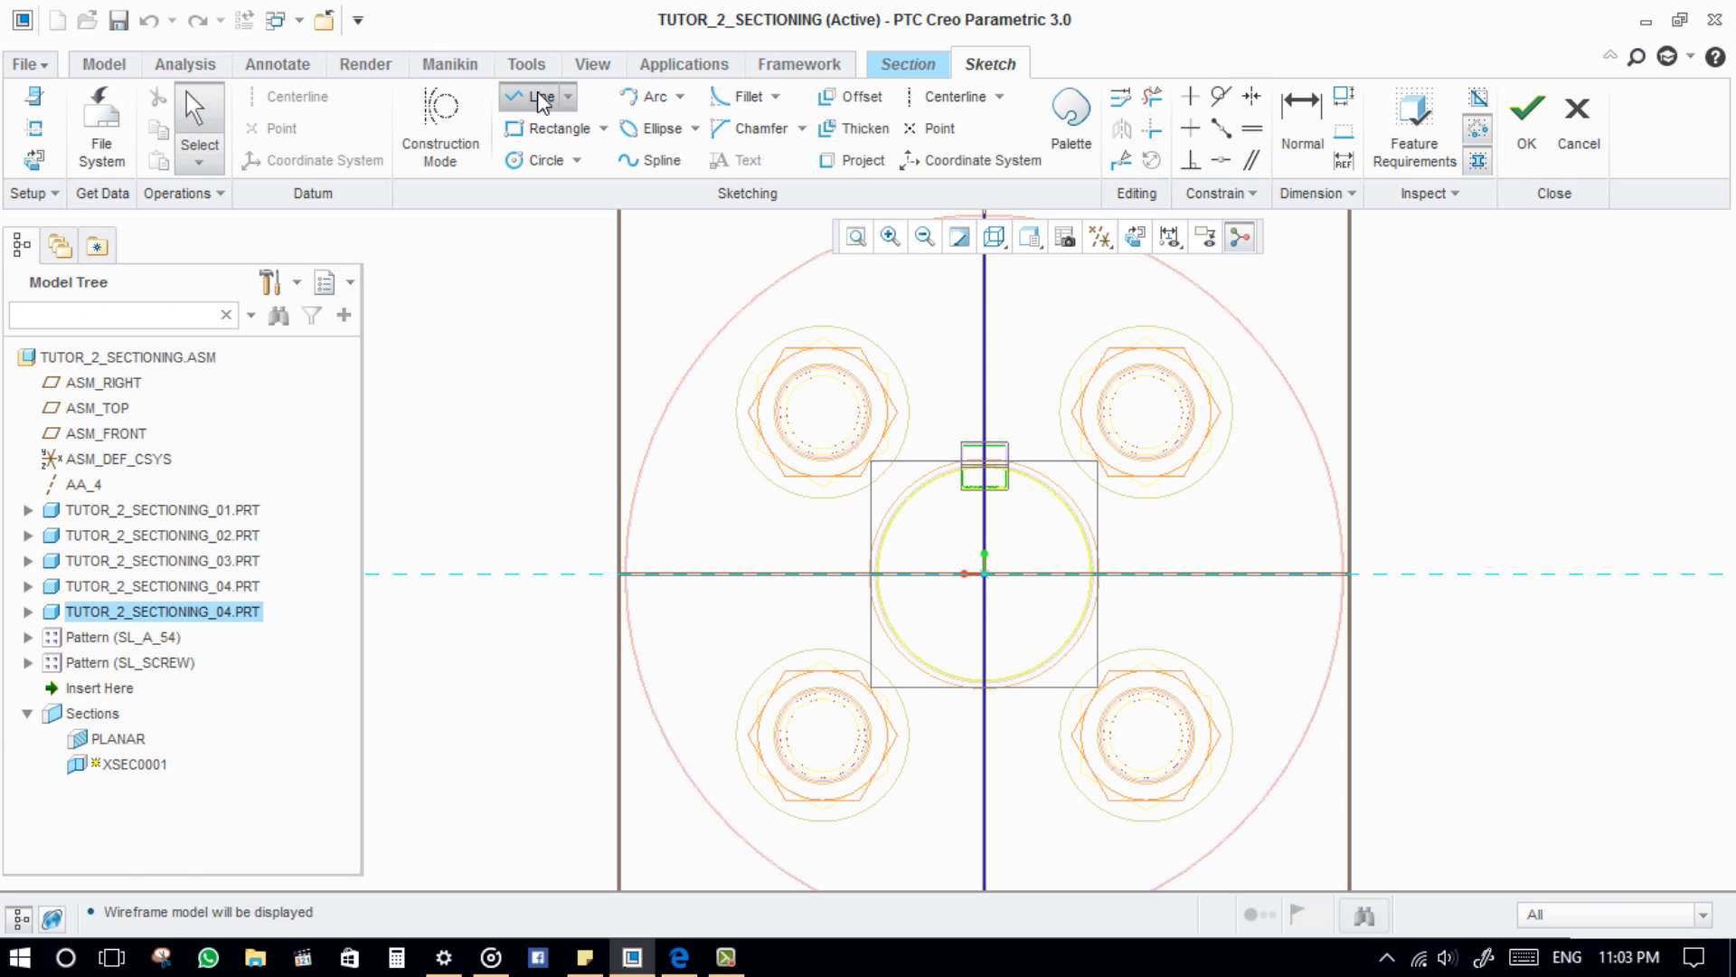
click(986, 567)
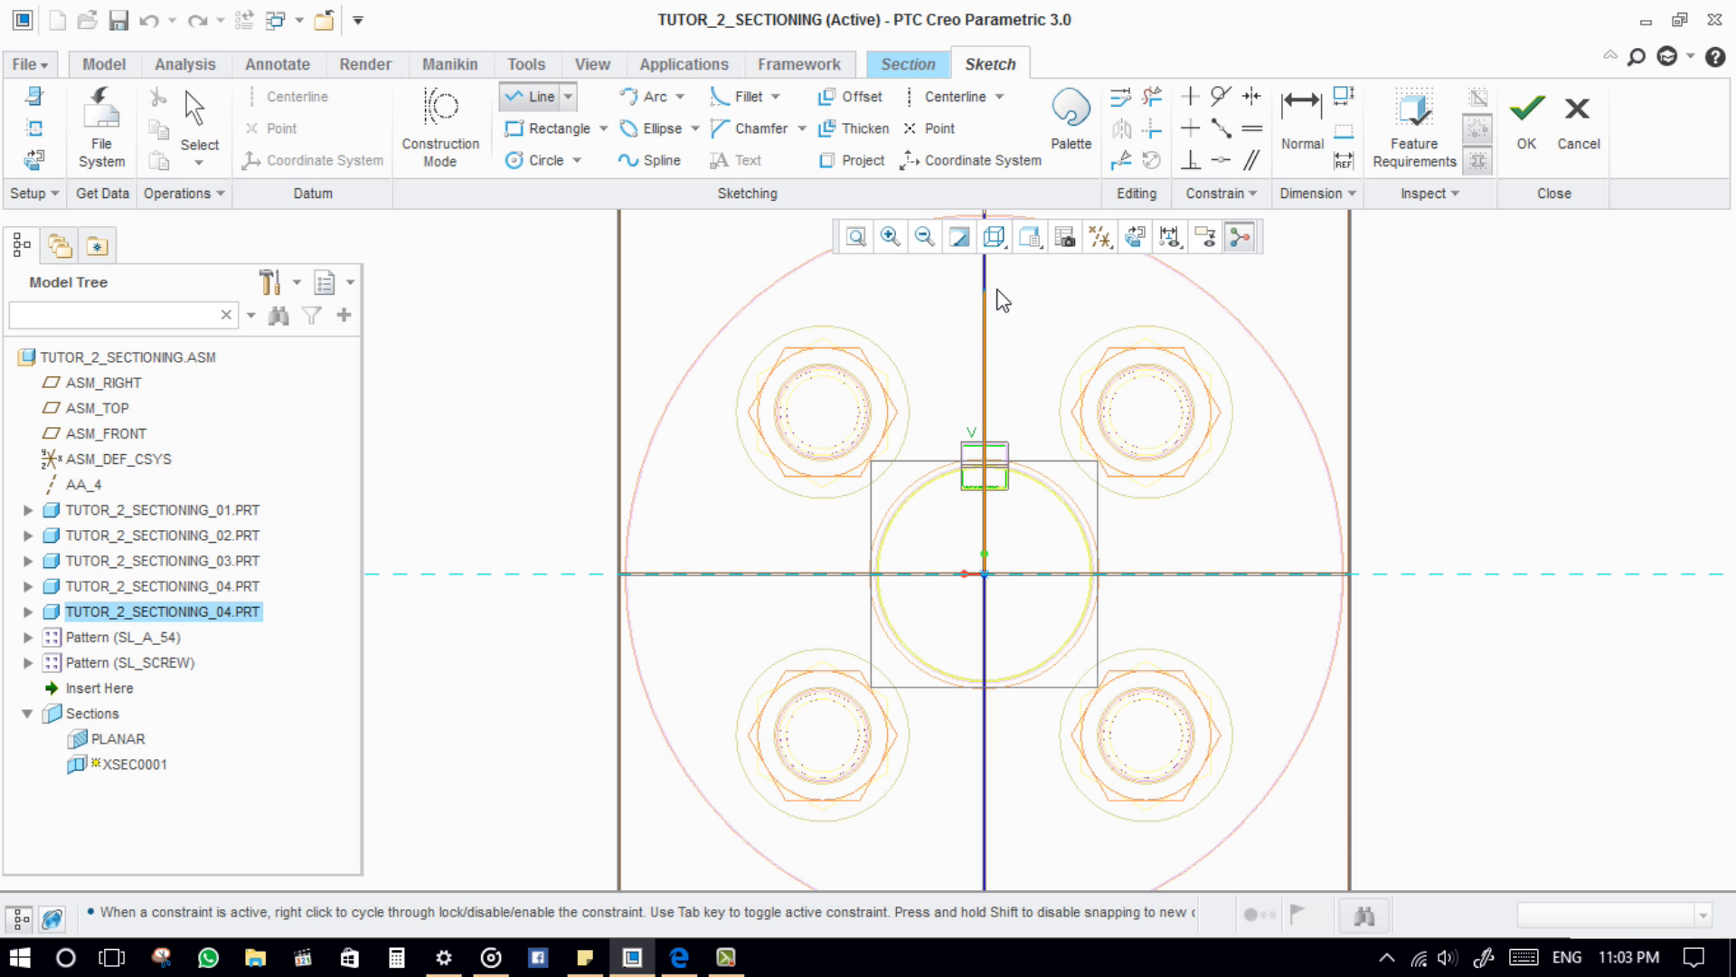
click(992, 421)
scroll(992, 421, up, 4)
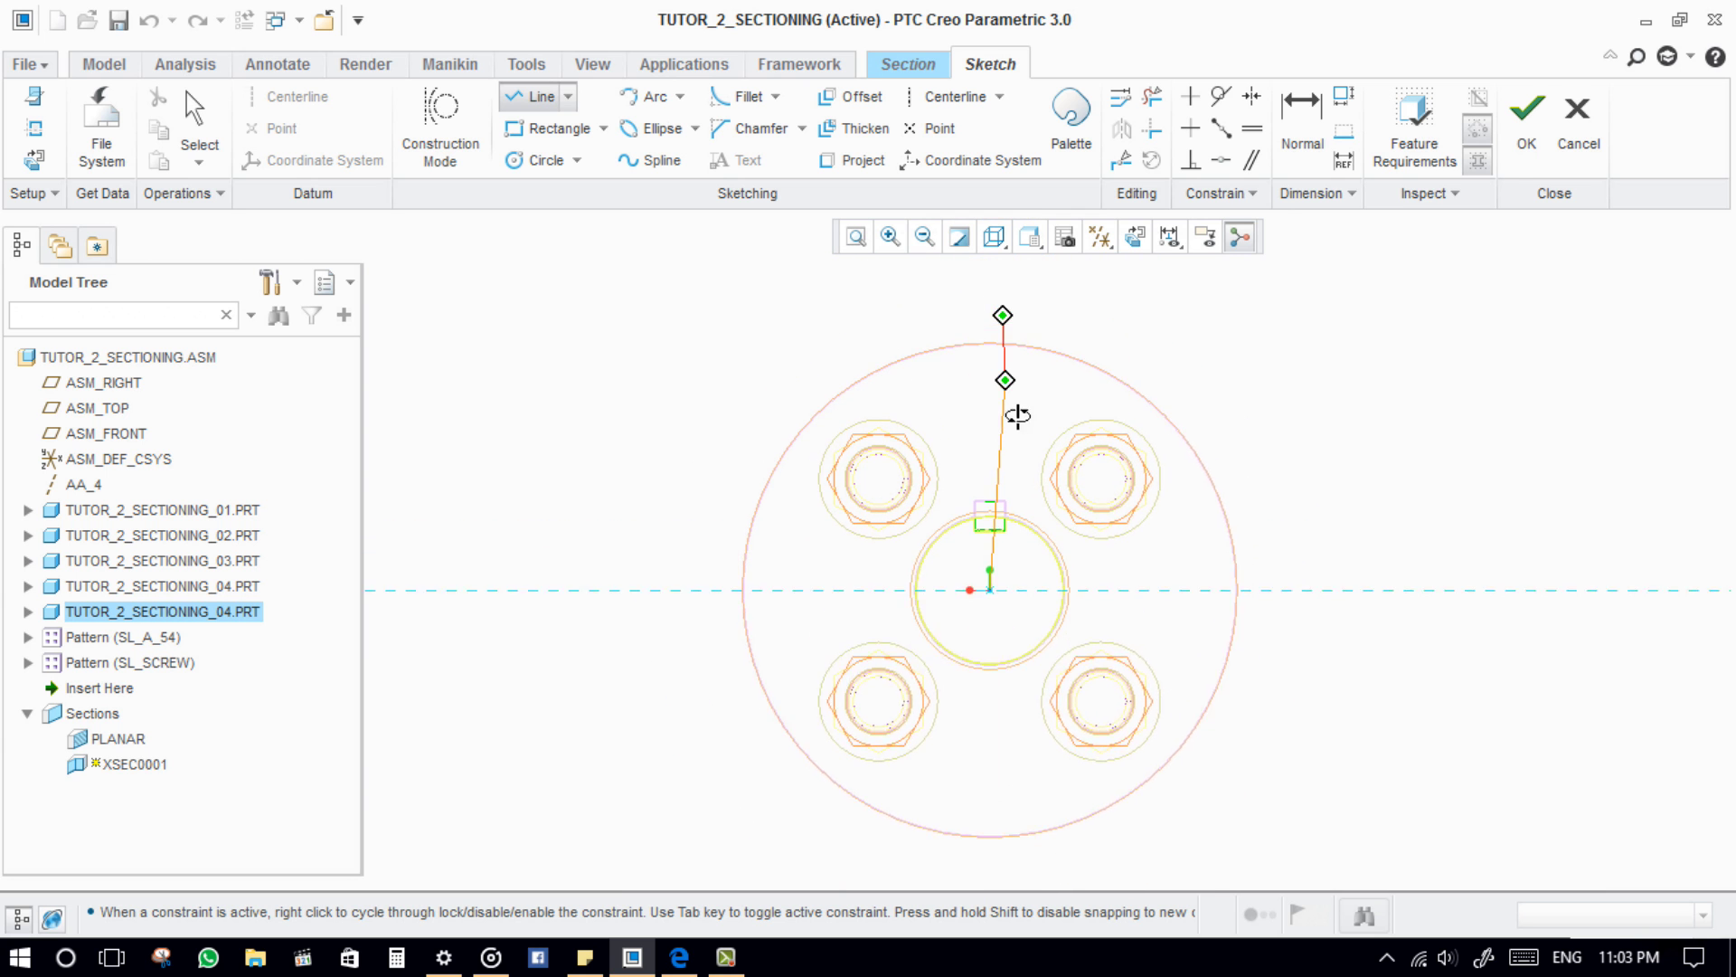
click(997, 357)
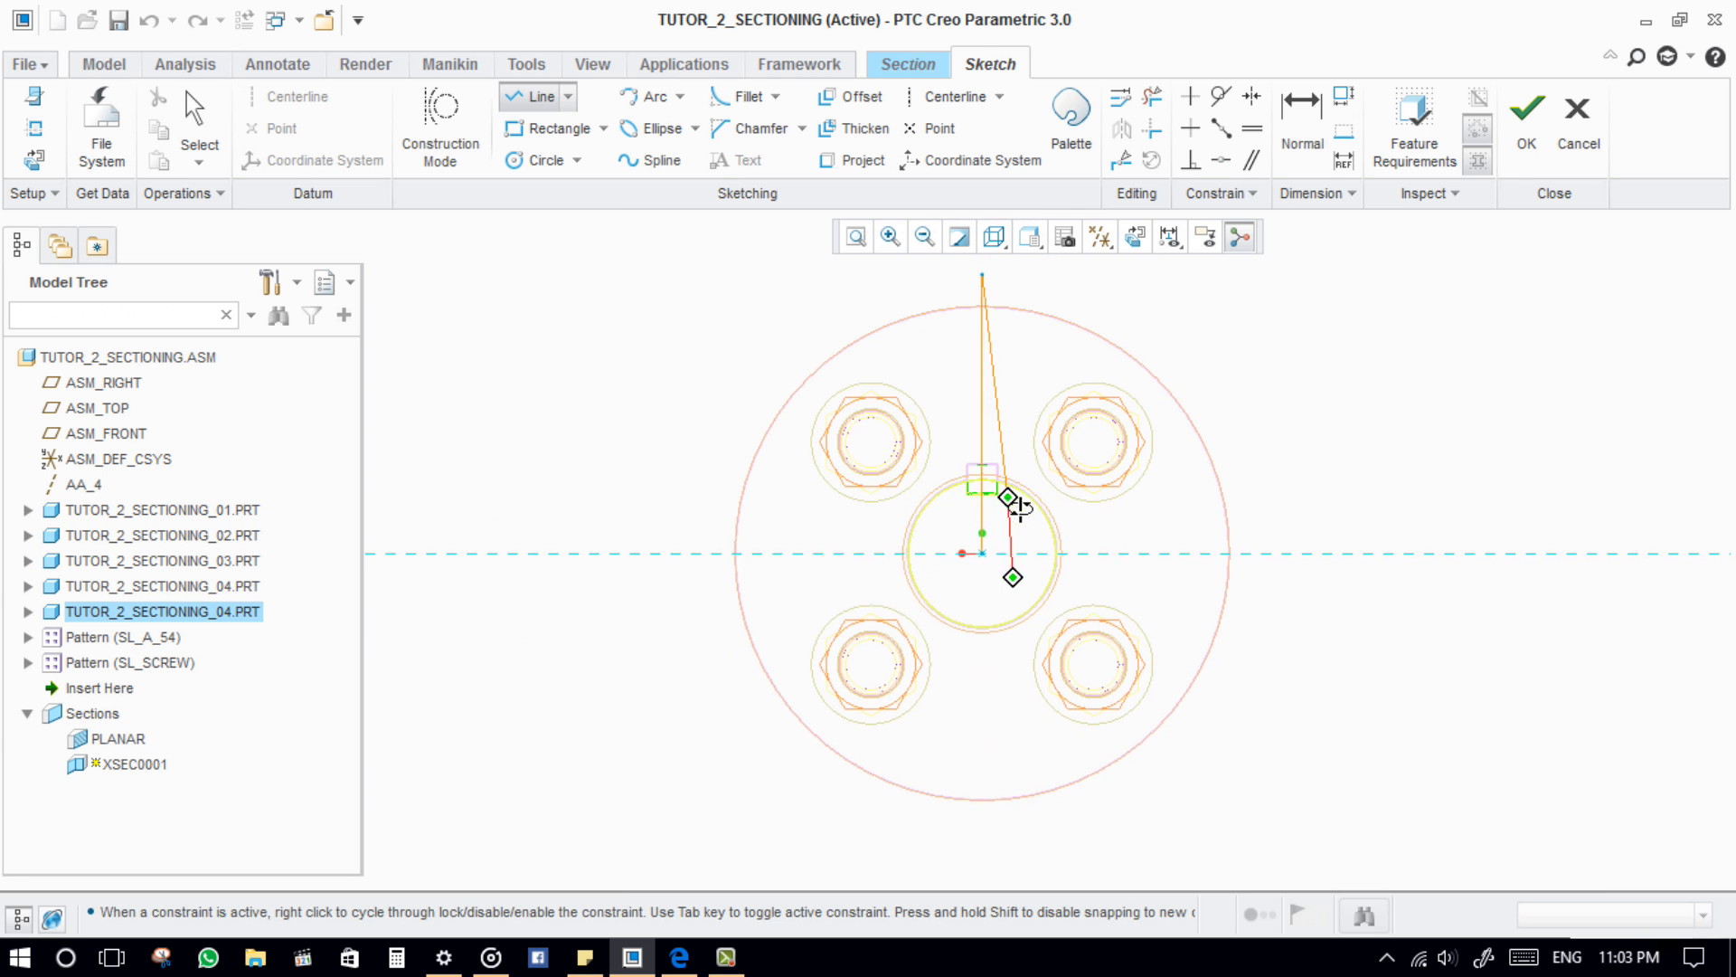
middle_click(1013, 505)
Step: Continue the section path with a diagonal line from the shaft centre through the lower-left bolt centre to beyond the flange, and finish the sketch
click(984, 555)
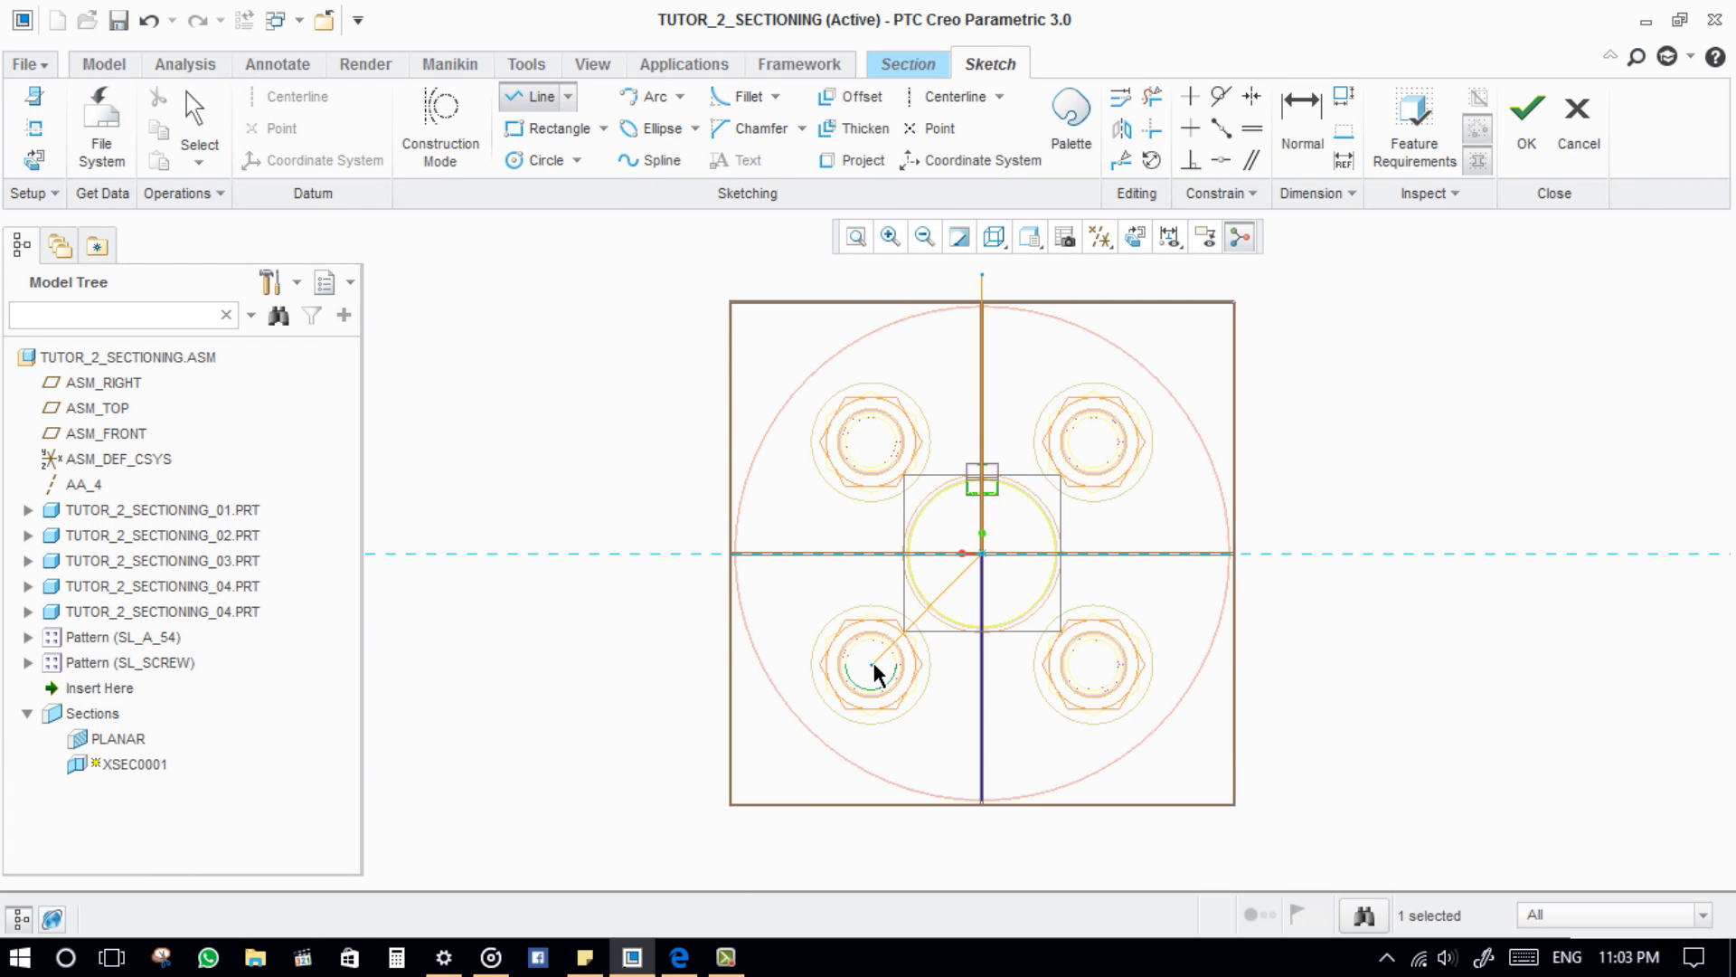
click(870, 665)
click(790, 742)
middle_click(1022, 671)
middle_click(1067, 656)
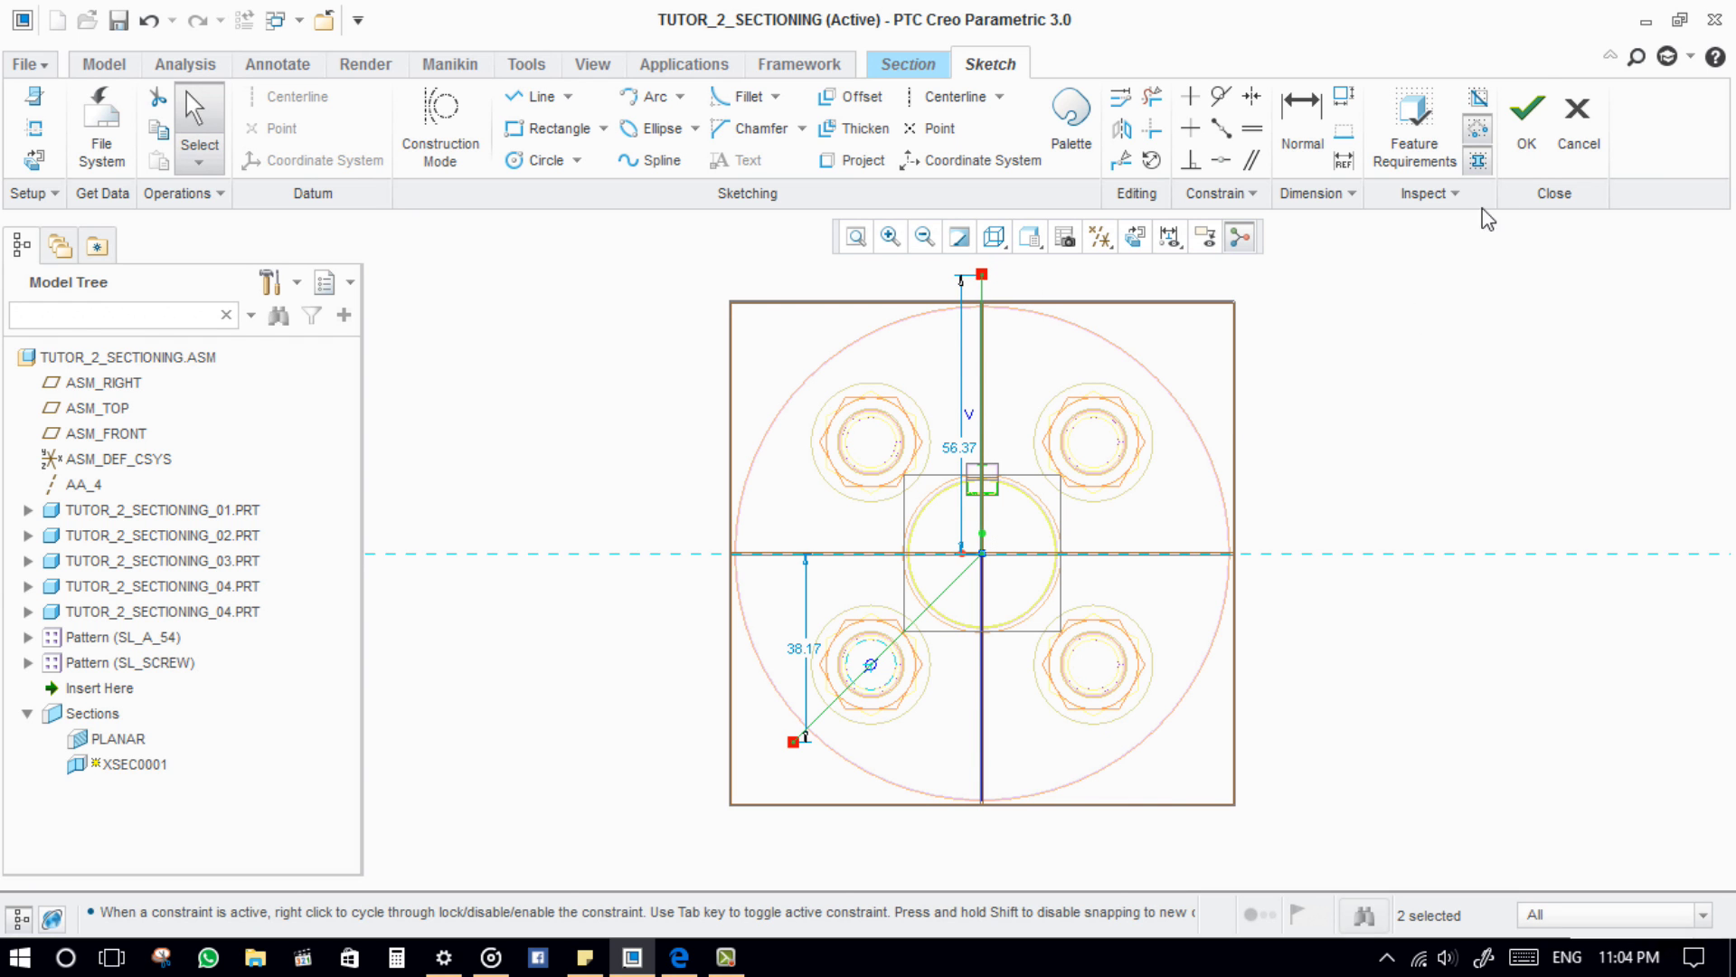
click(1526, 113)
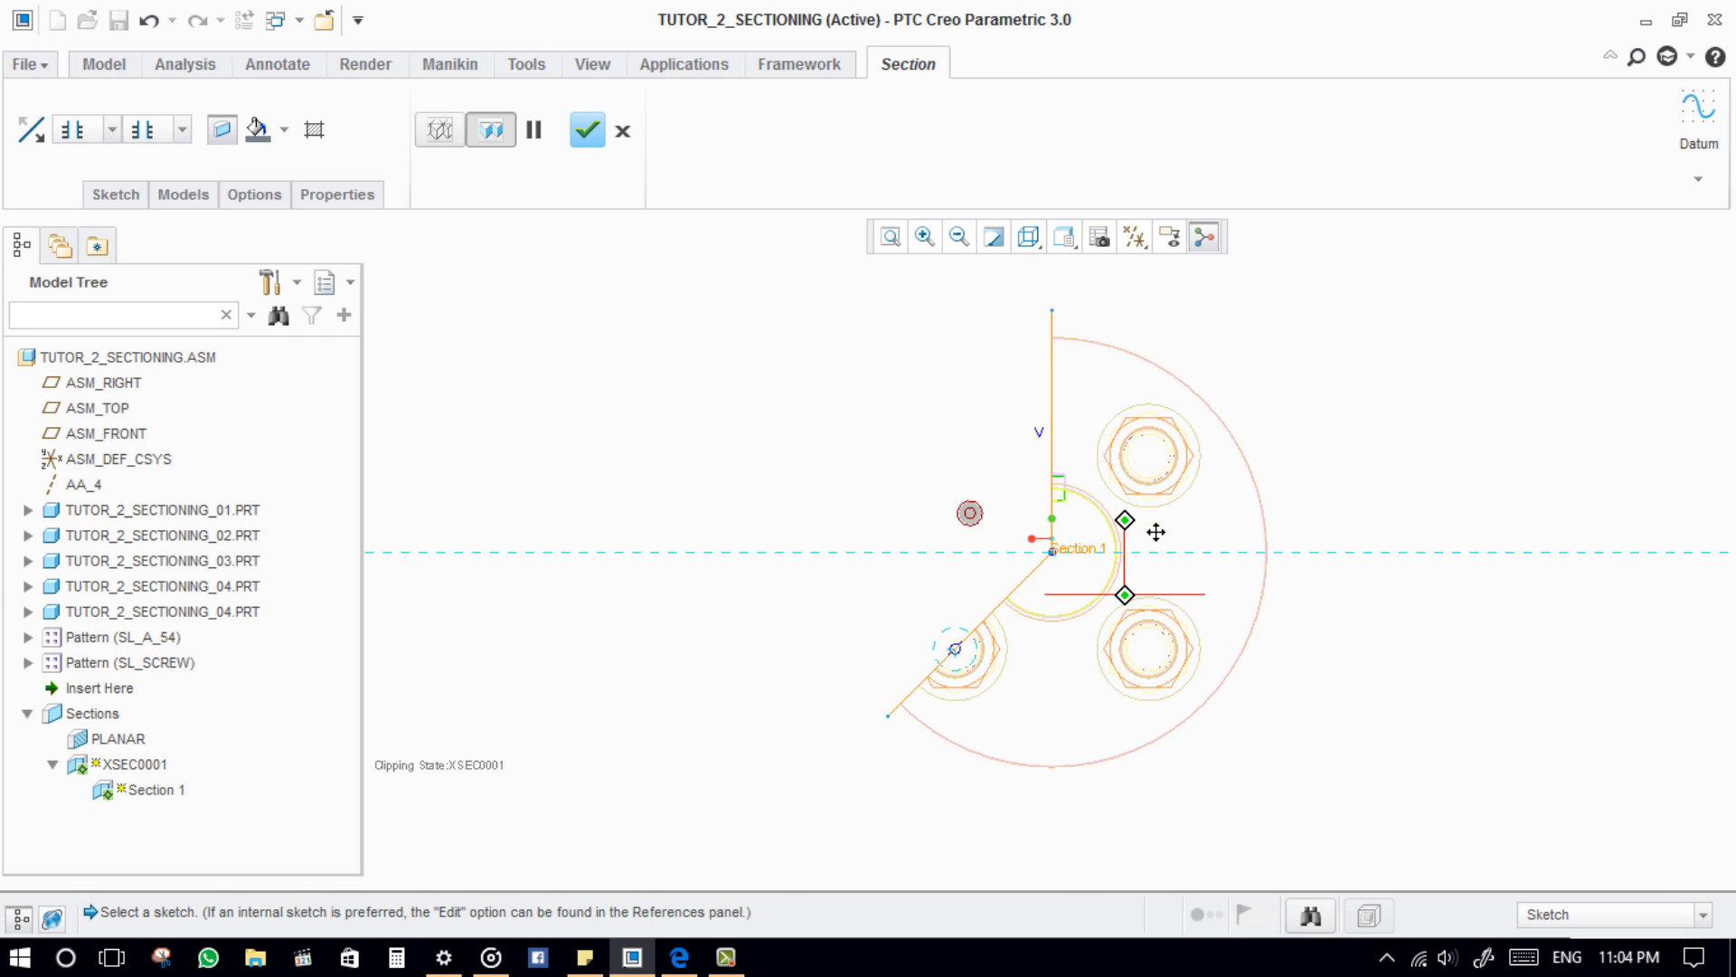
Step: Return the display to Shading With Edges with datum planes hidden, and complete the offset section
mouse_move(1156, 532)
middle_down()
mouse_move(1011, 491)
mouse_move(1044, 541)
middle_up()
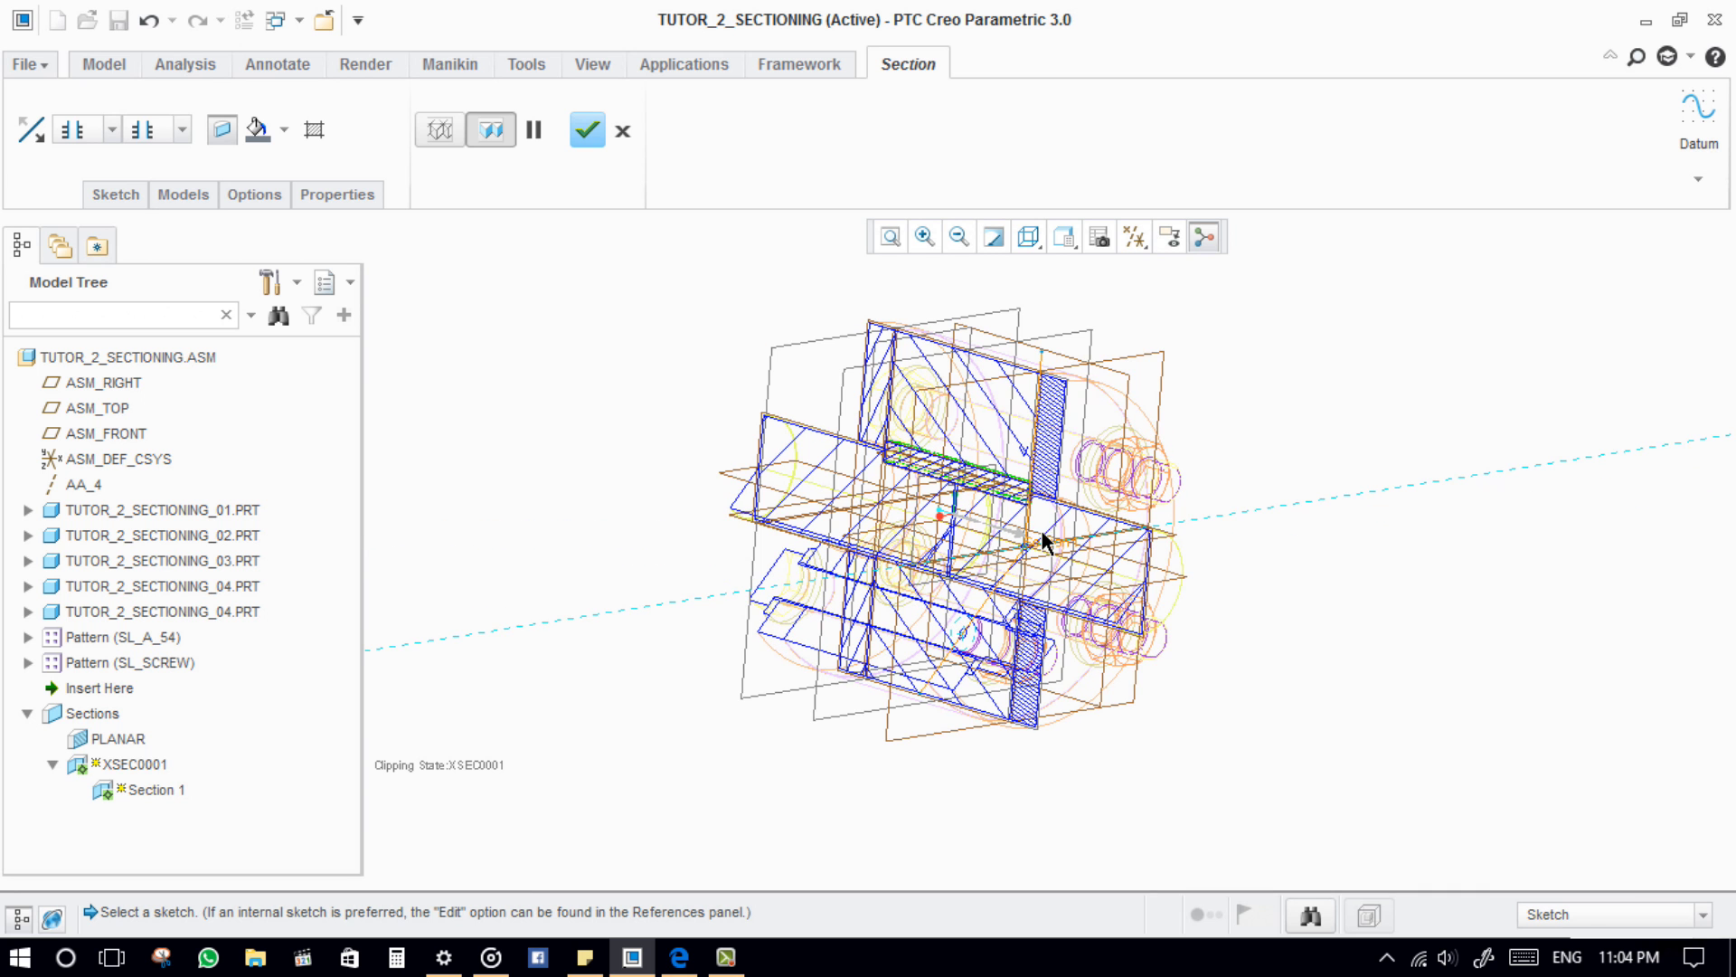
click(1028, 236)
click(1084, 297)
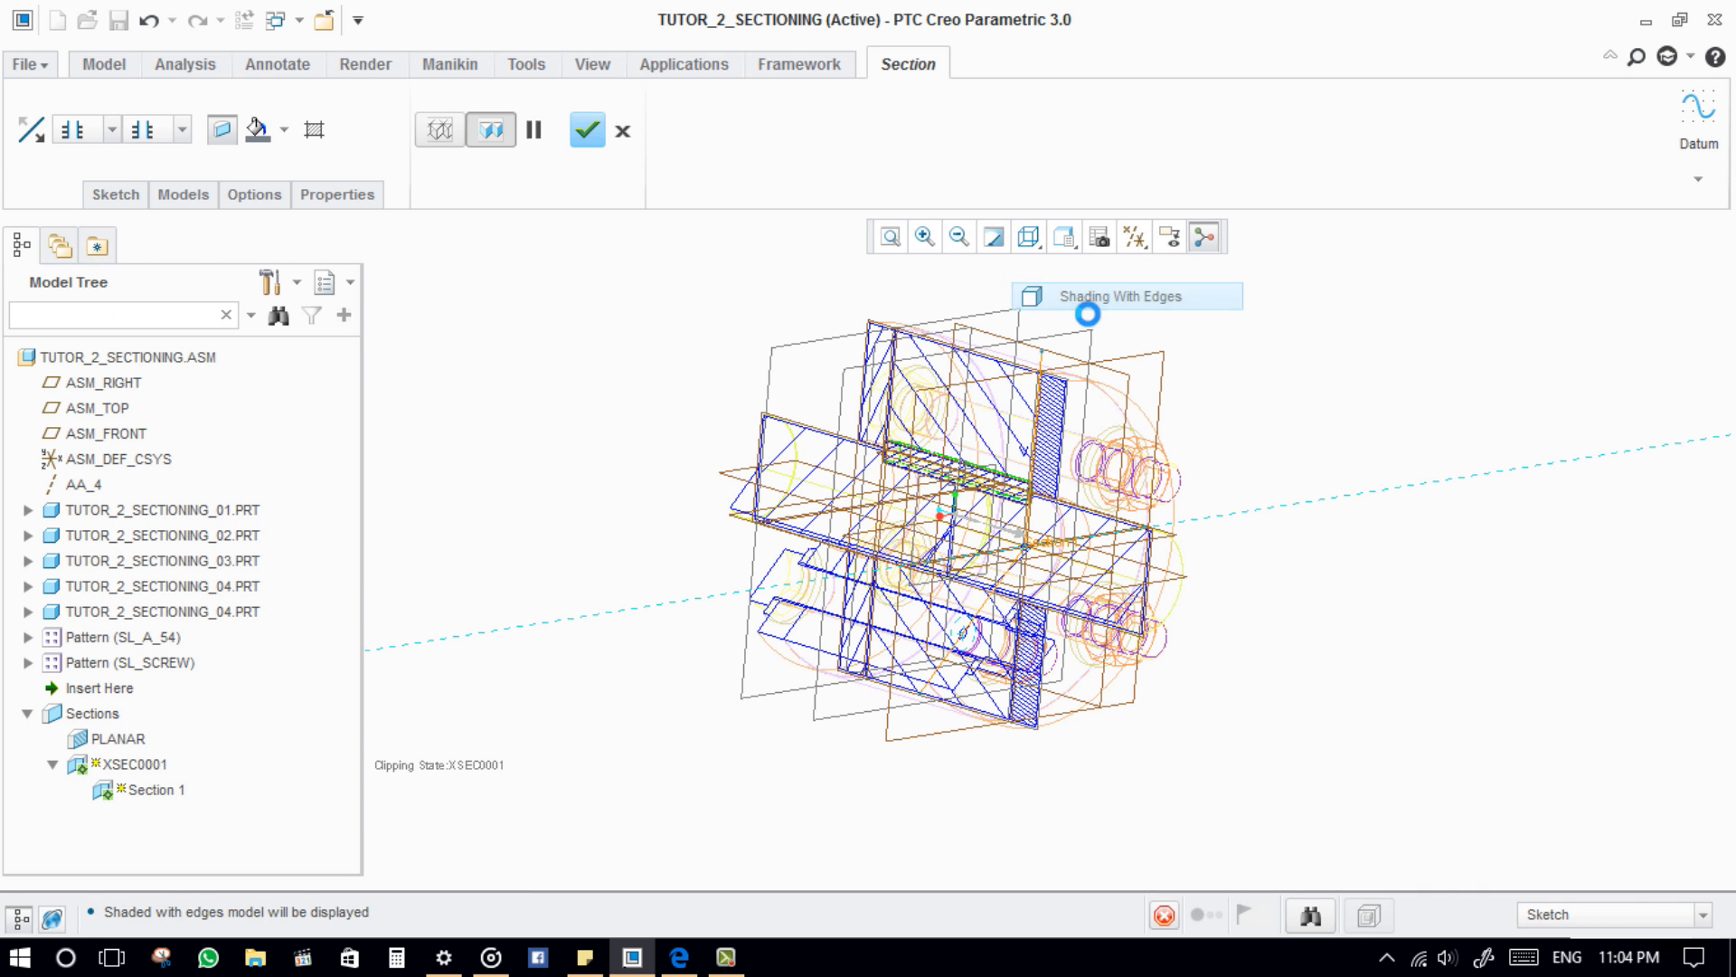
click(1134, 237)
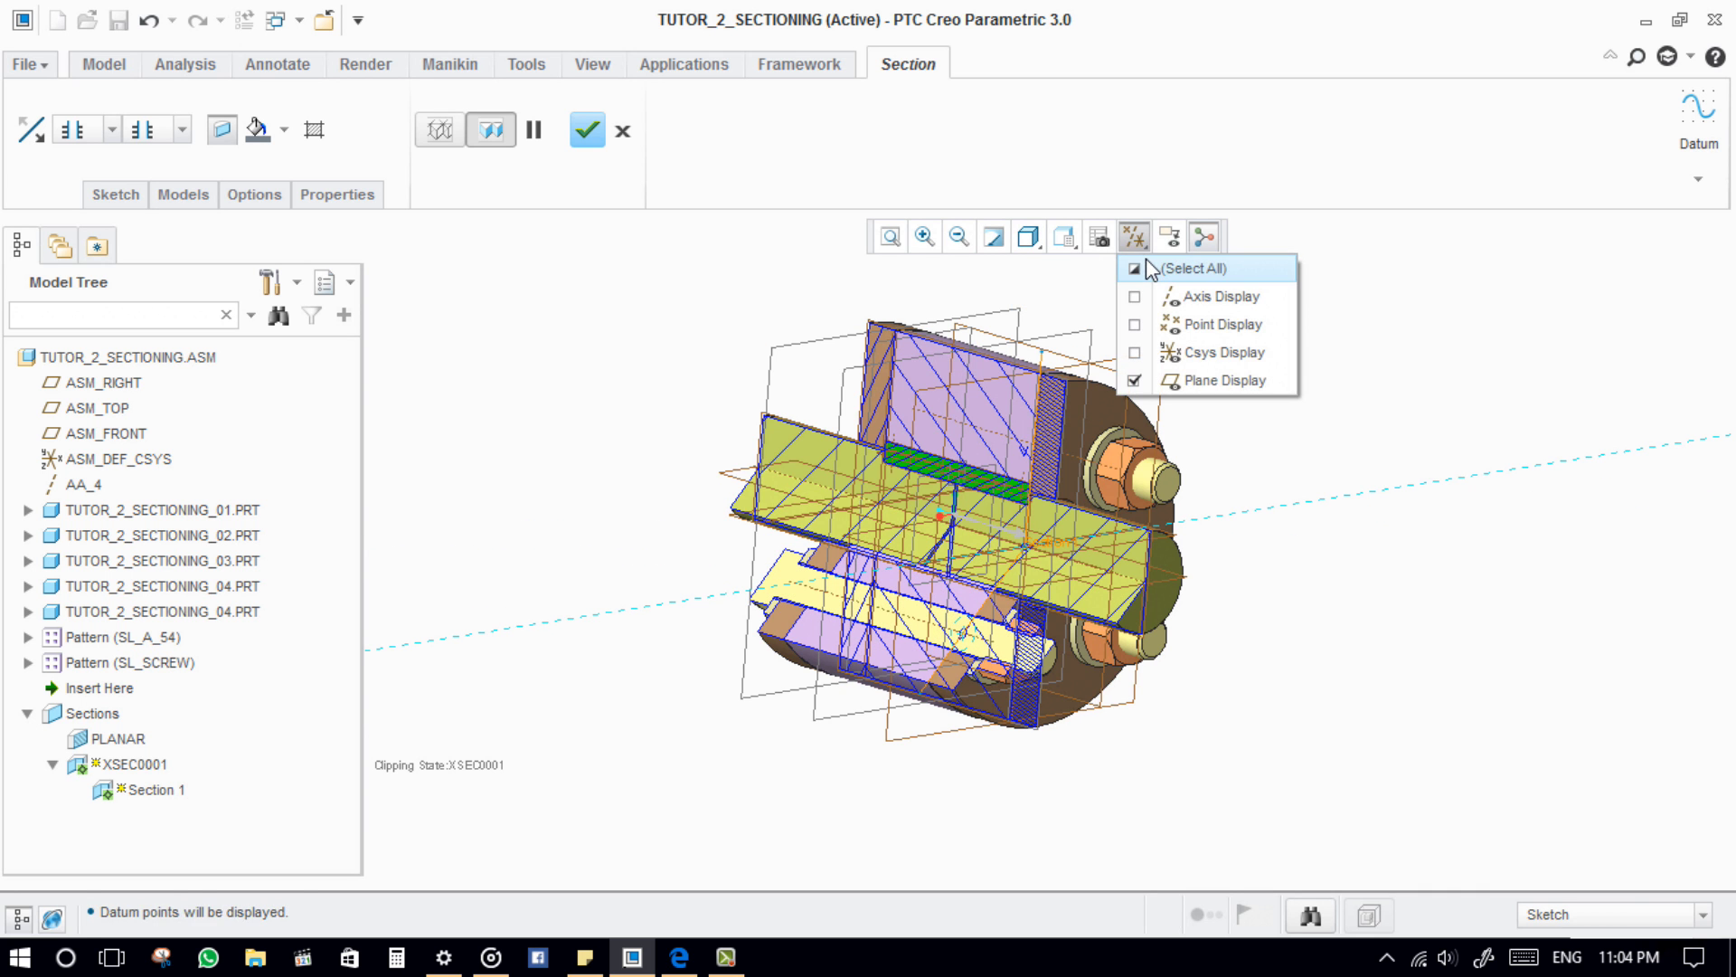
click(1134, 269)
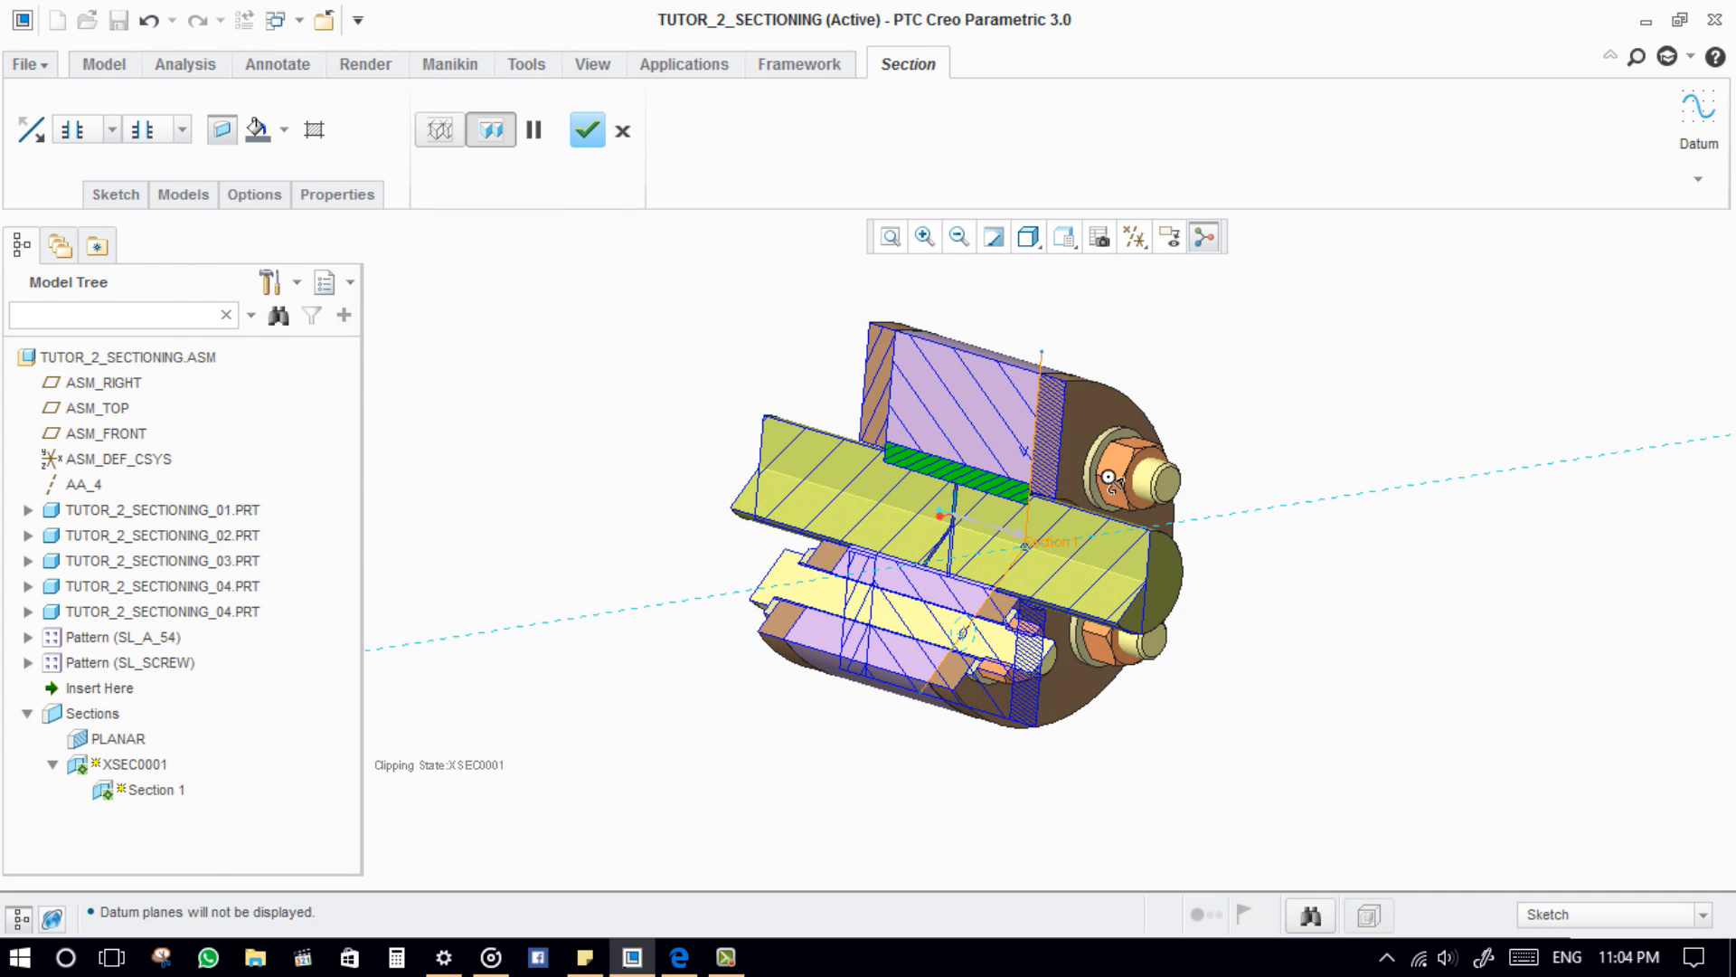
middle_drag(1112, 484, 1077, 600)
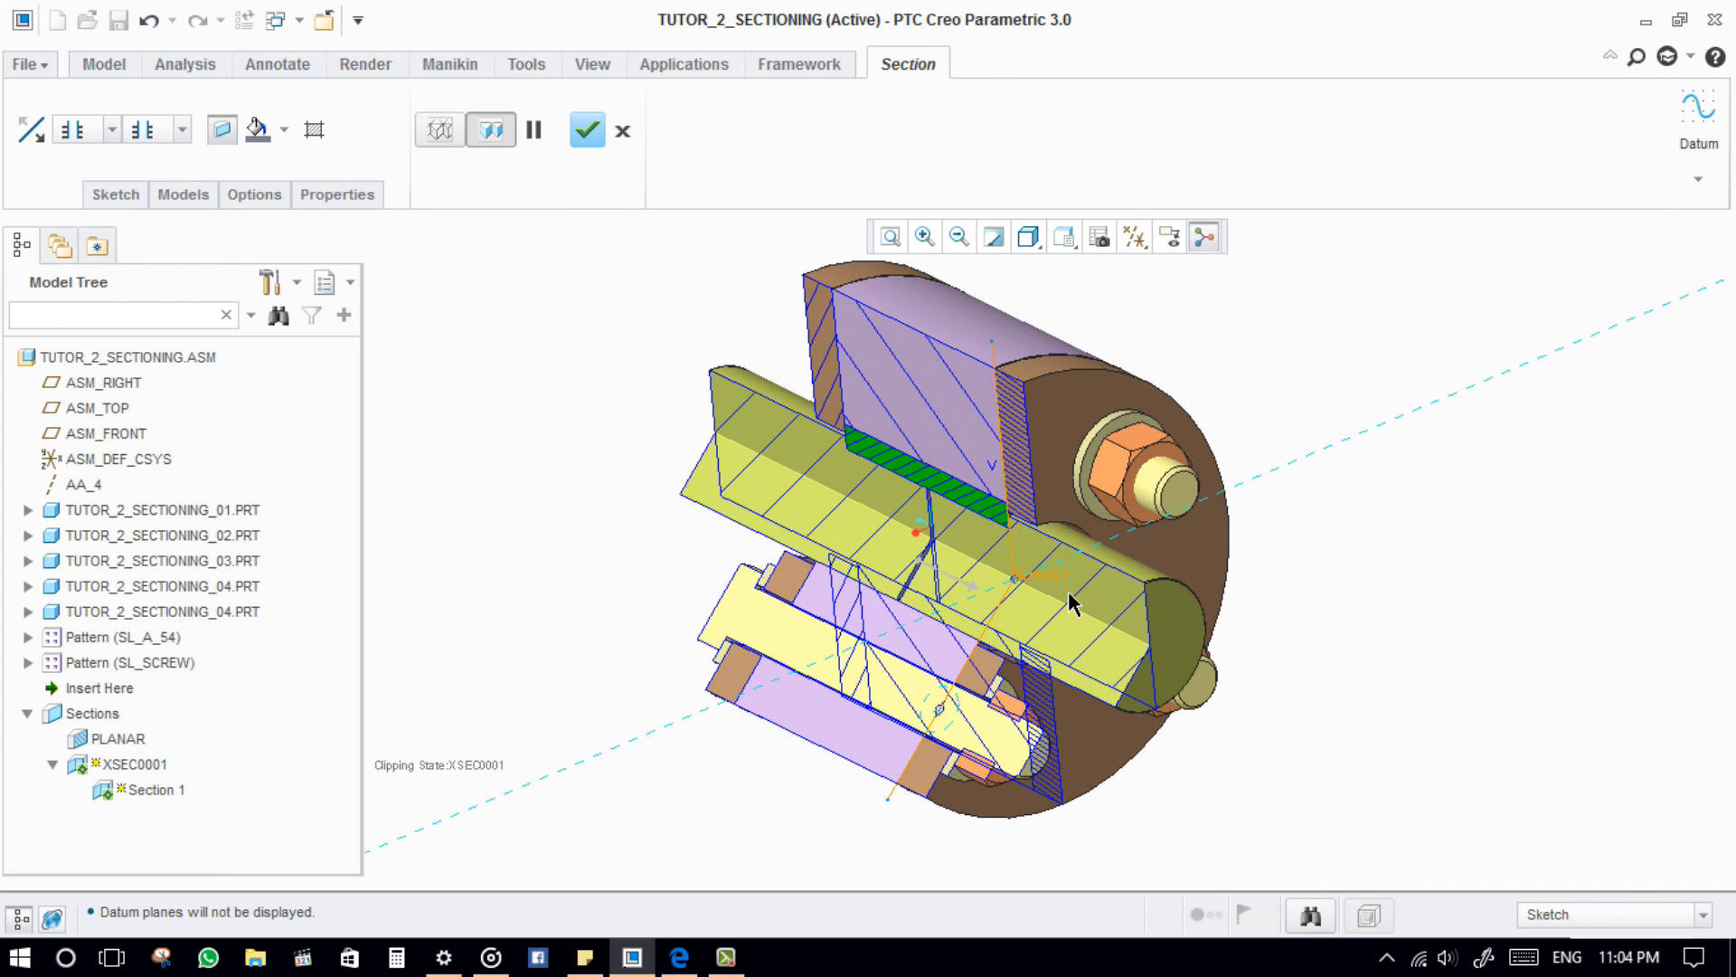
middle_click(1077, 600)
Step: Rename the finished offset section XSEC0001 in the model tree as offset
click(127, 764)
right_click(127, 764)
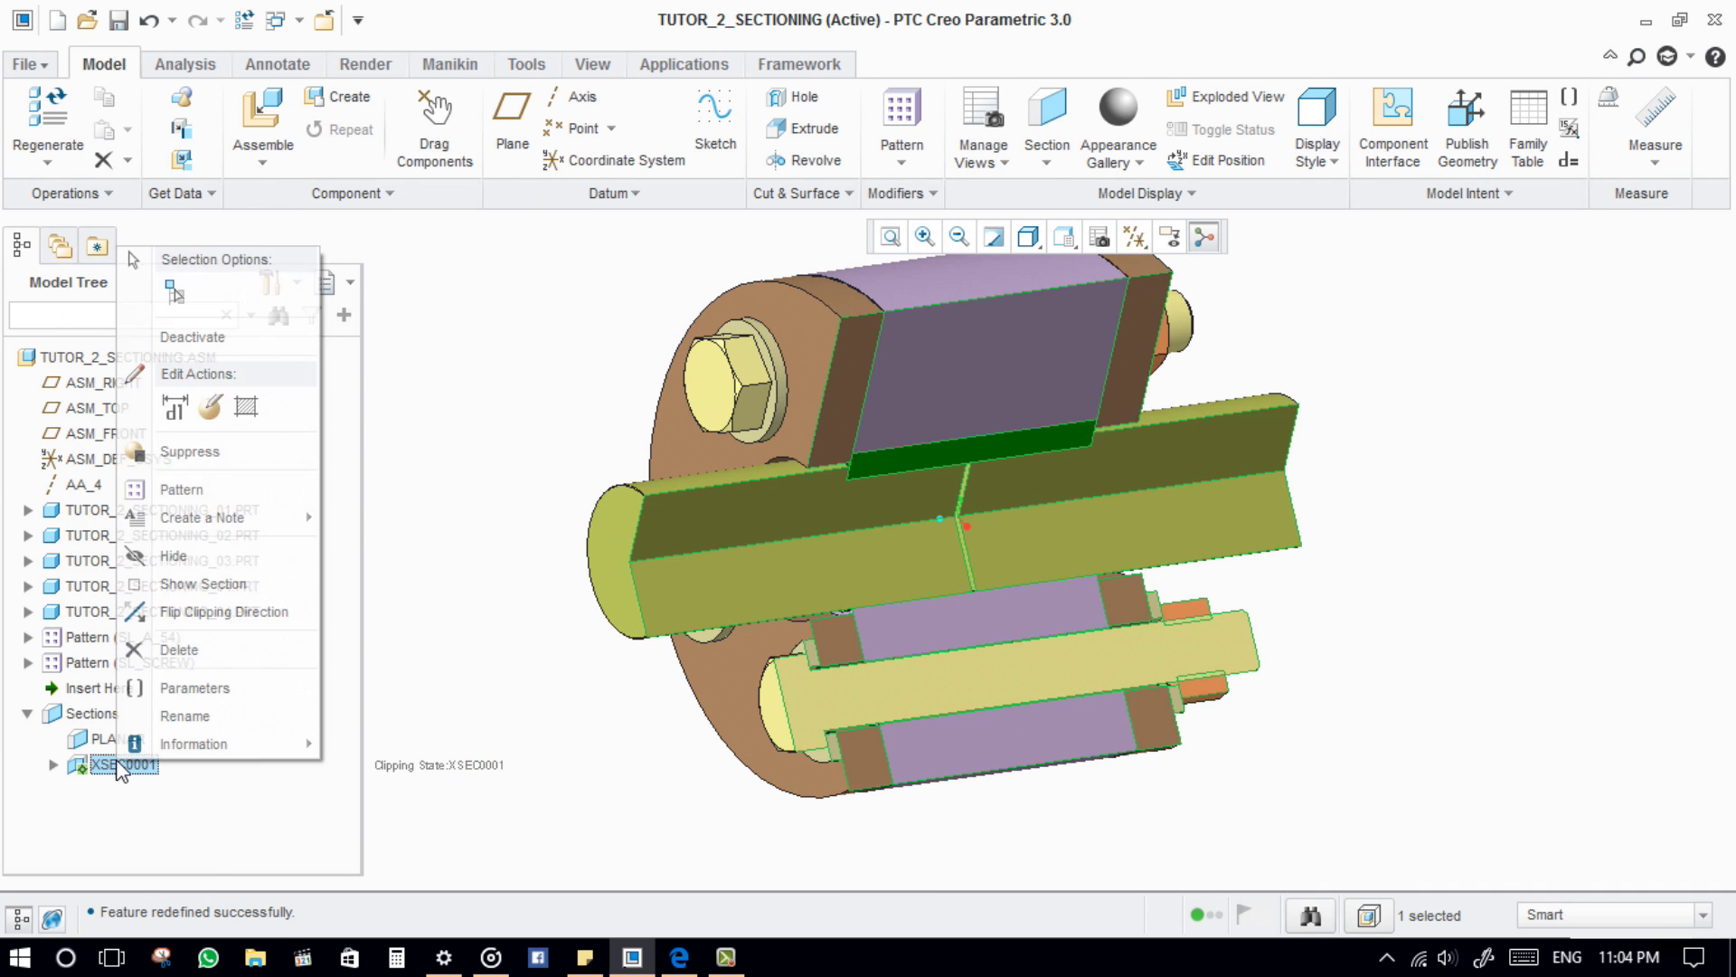
click(190, 715)
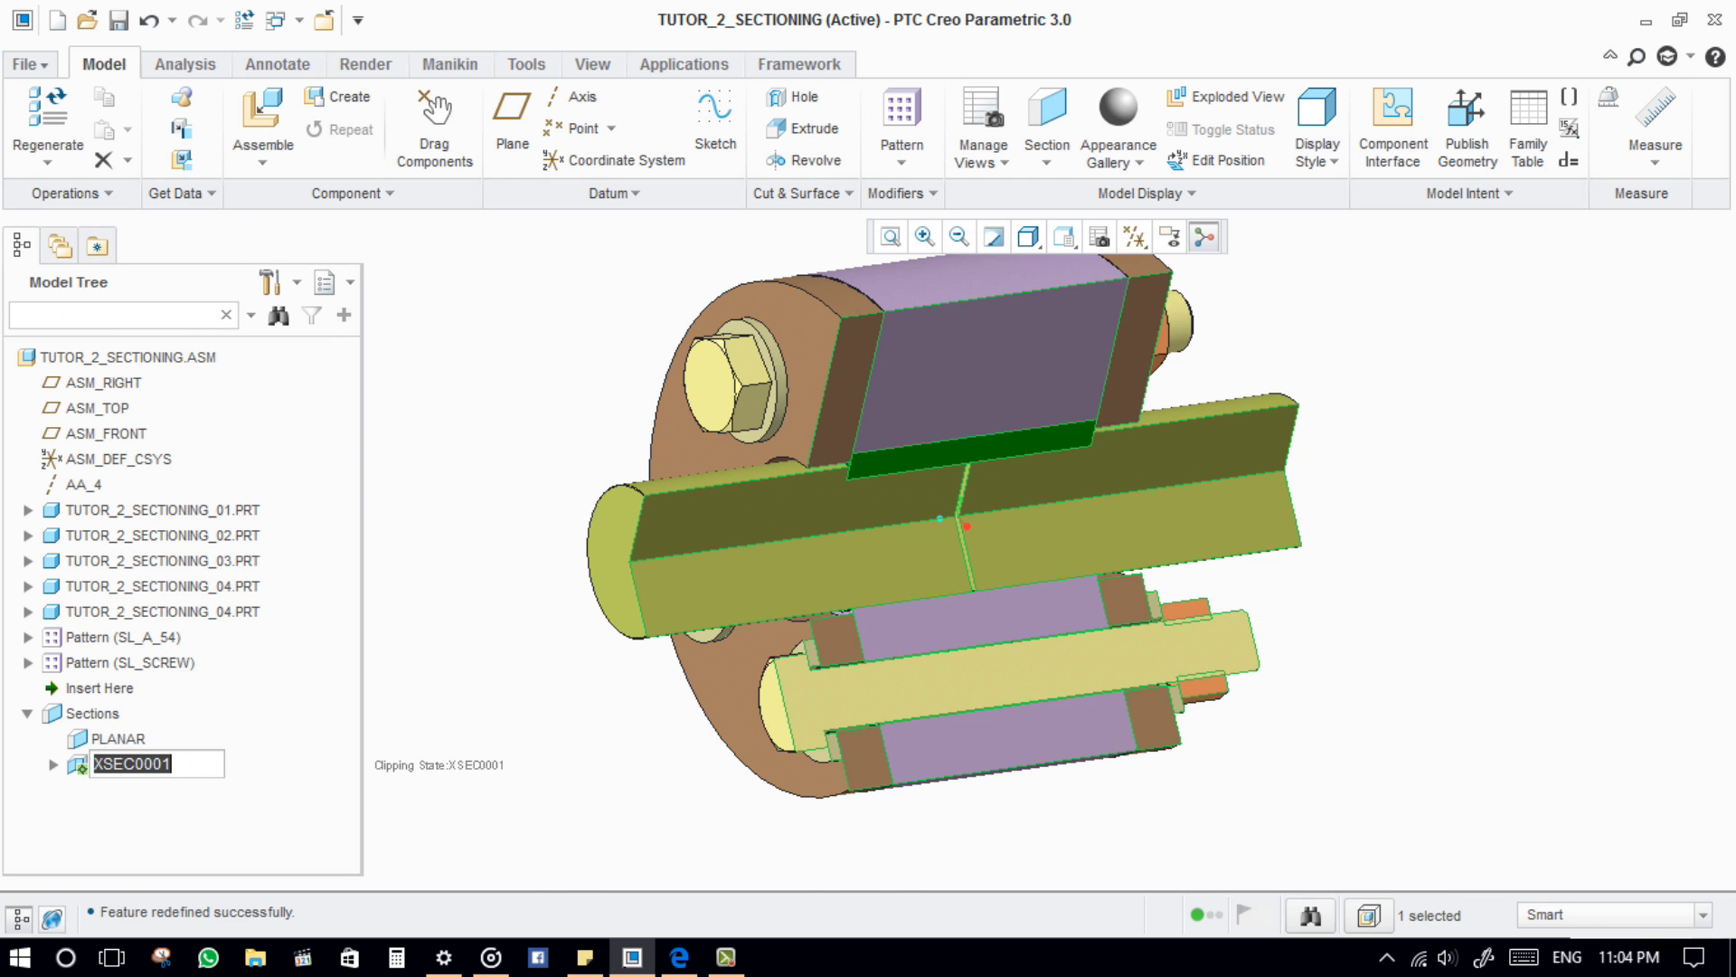
text(offset)
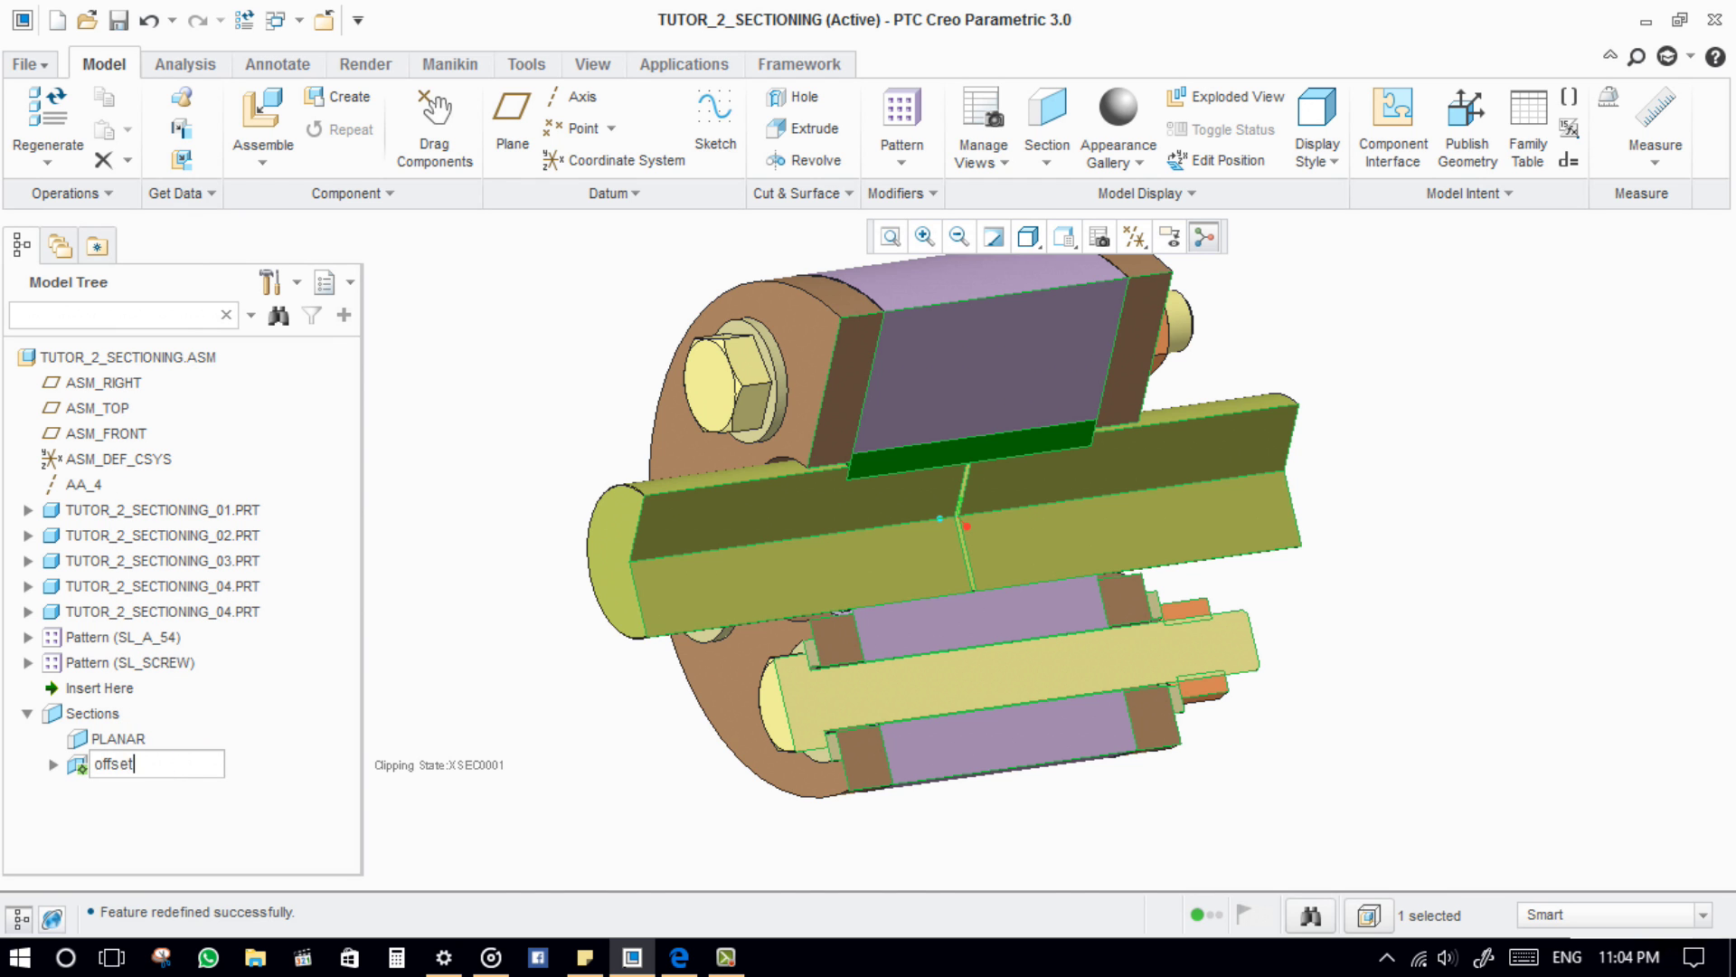
Step: Start a zone section of the assembly and choose Half-Space as the type of its first reference
click(1046, 161)
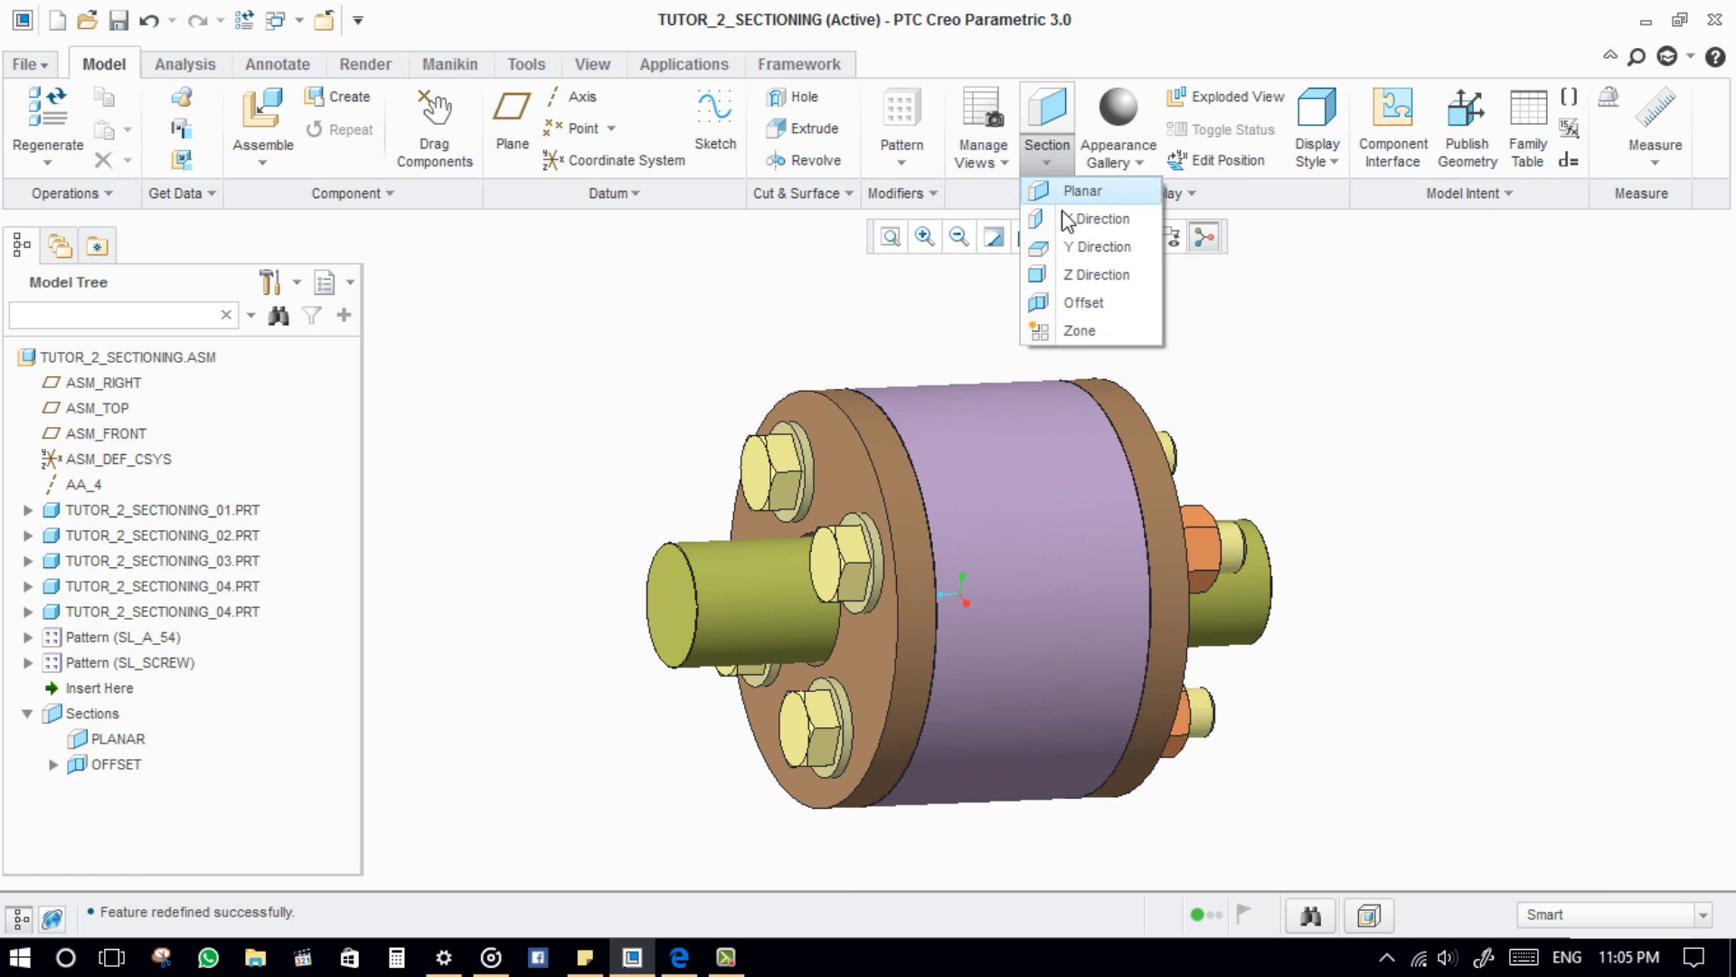
click(1111, 333)
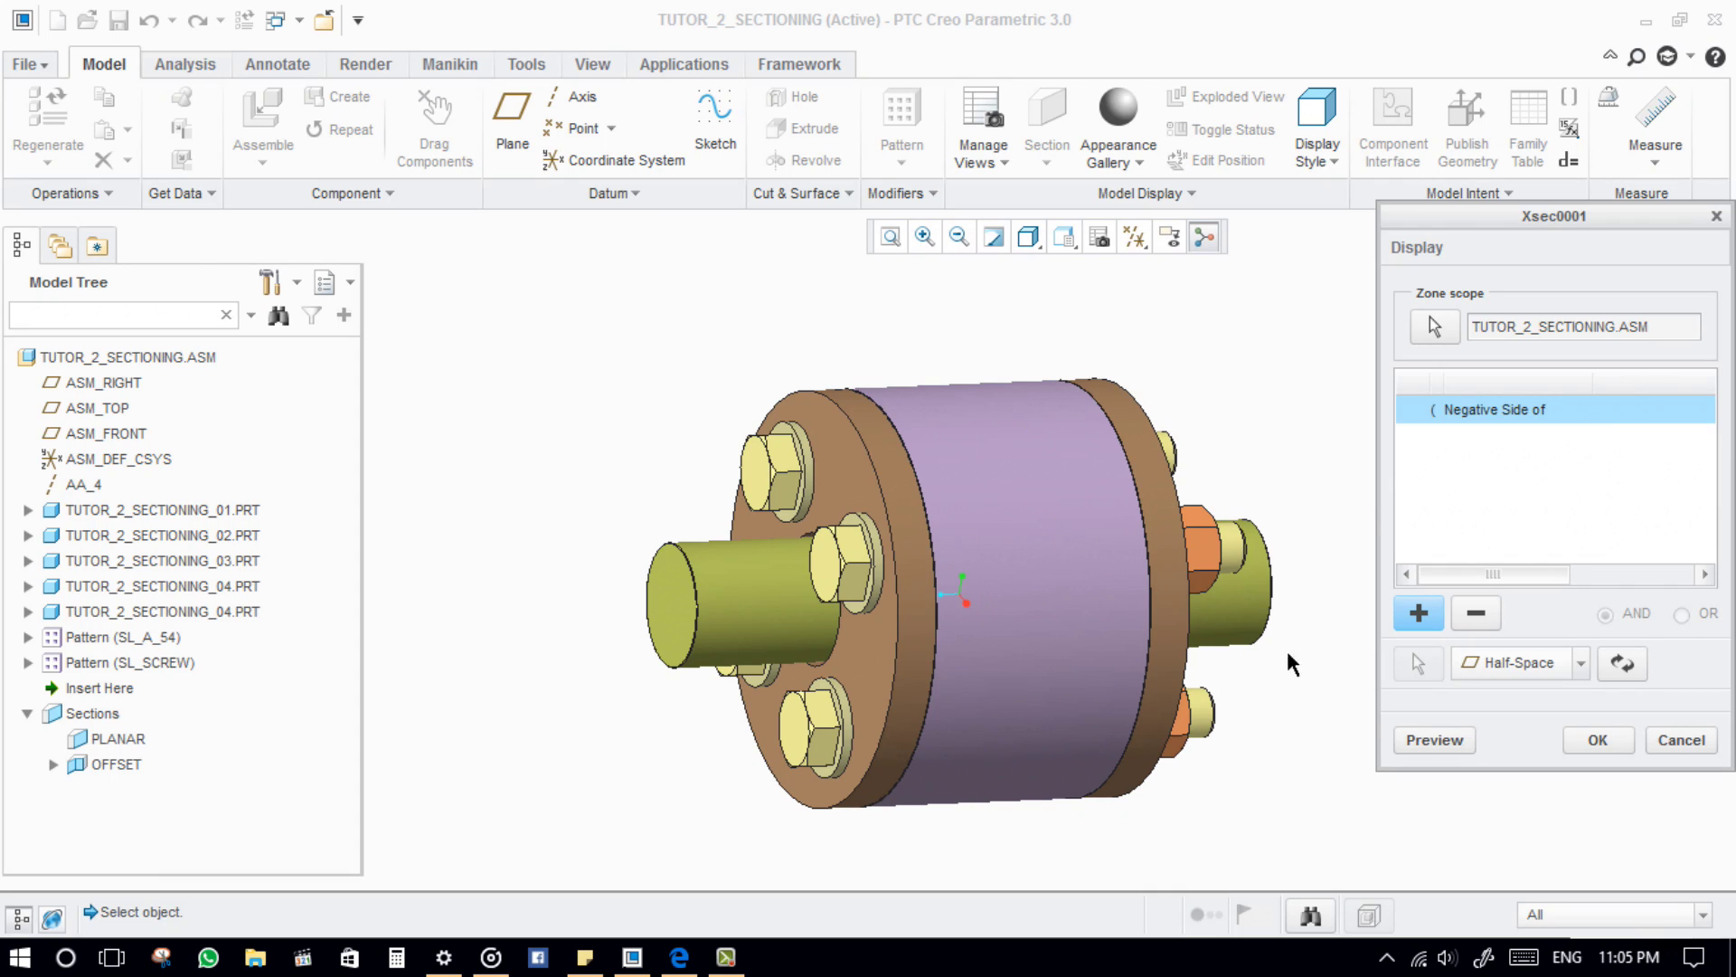
click(1581, 663)
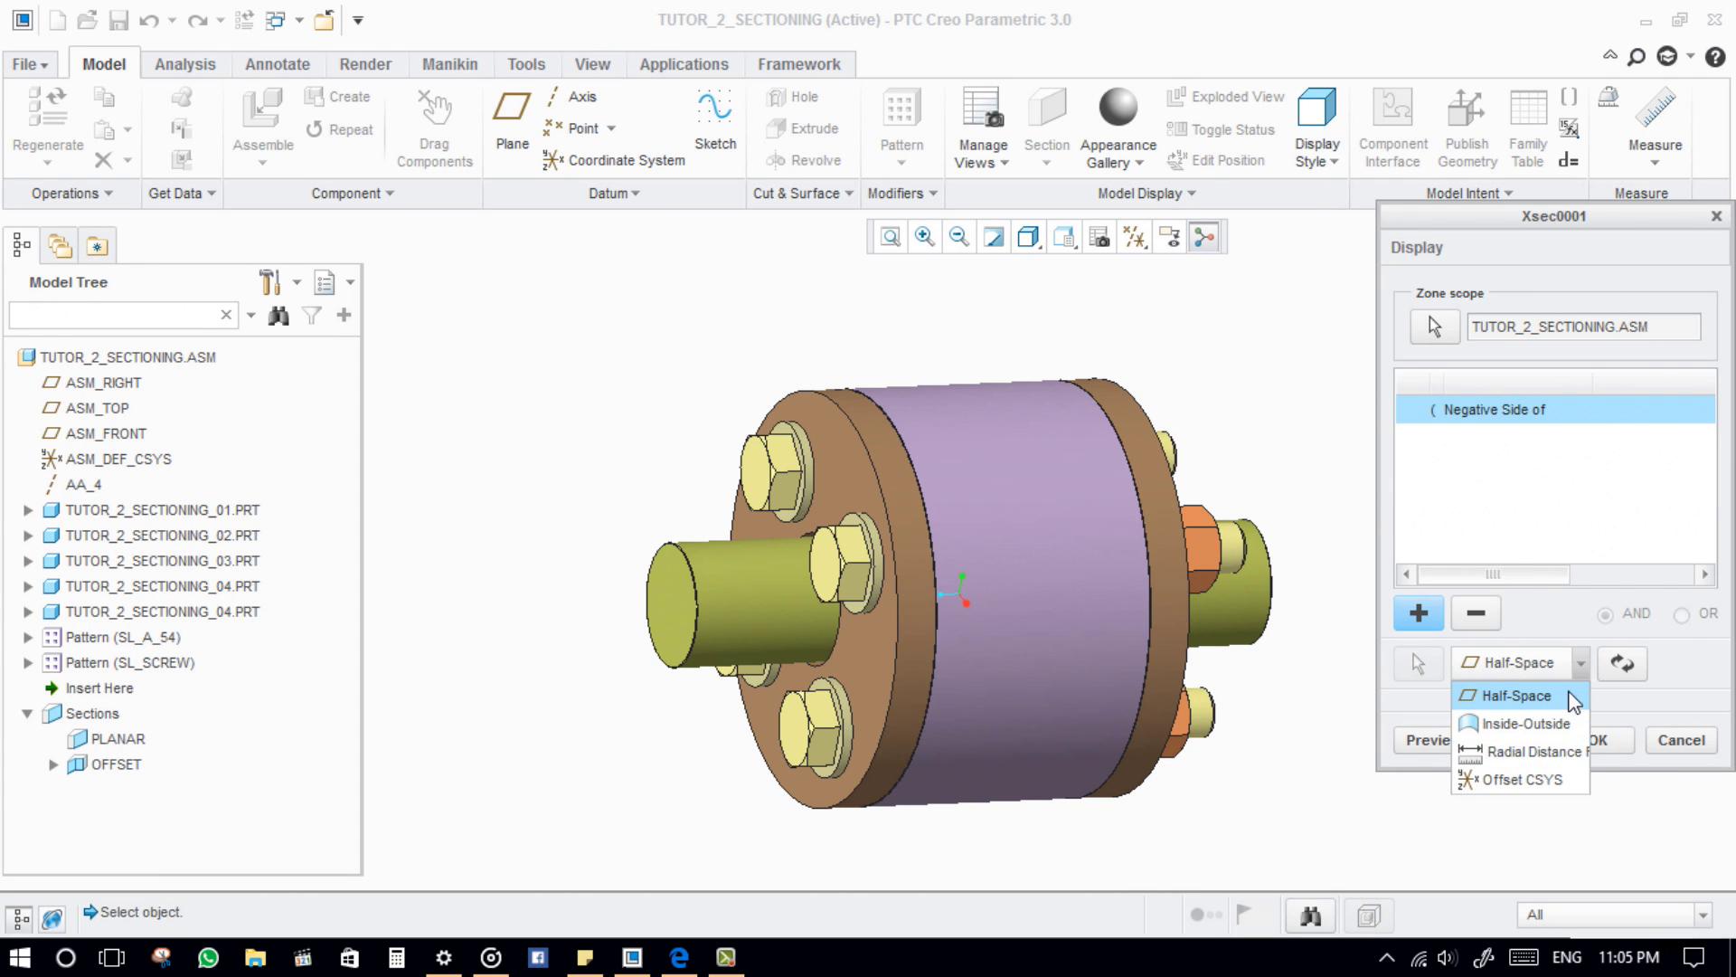
click(1570, 695)
click(1528, 443)
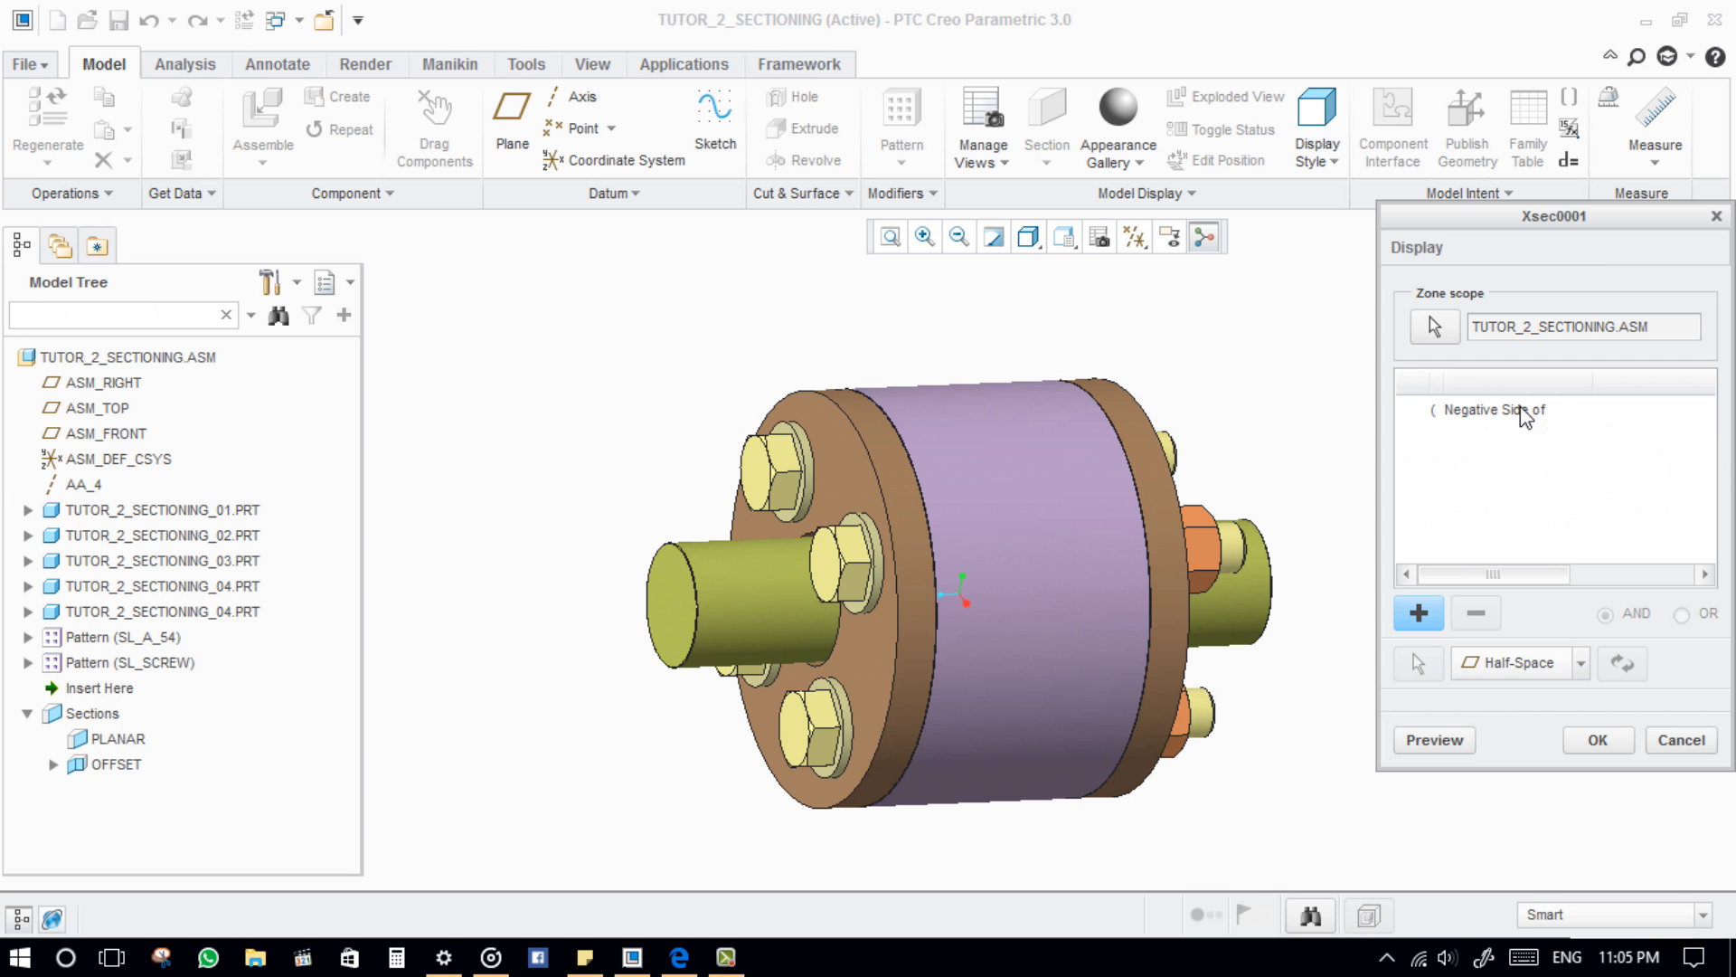
click(1515, 411)
Step: Display the datum planes and choose the ASM_RIGHT plane as the zone's half-space reference
click(1134, 237)
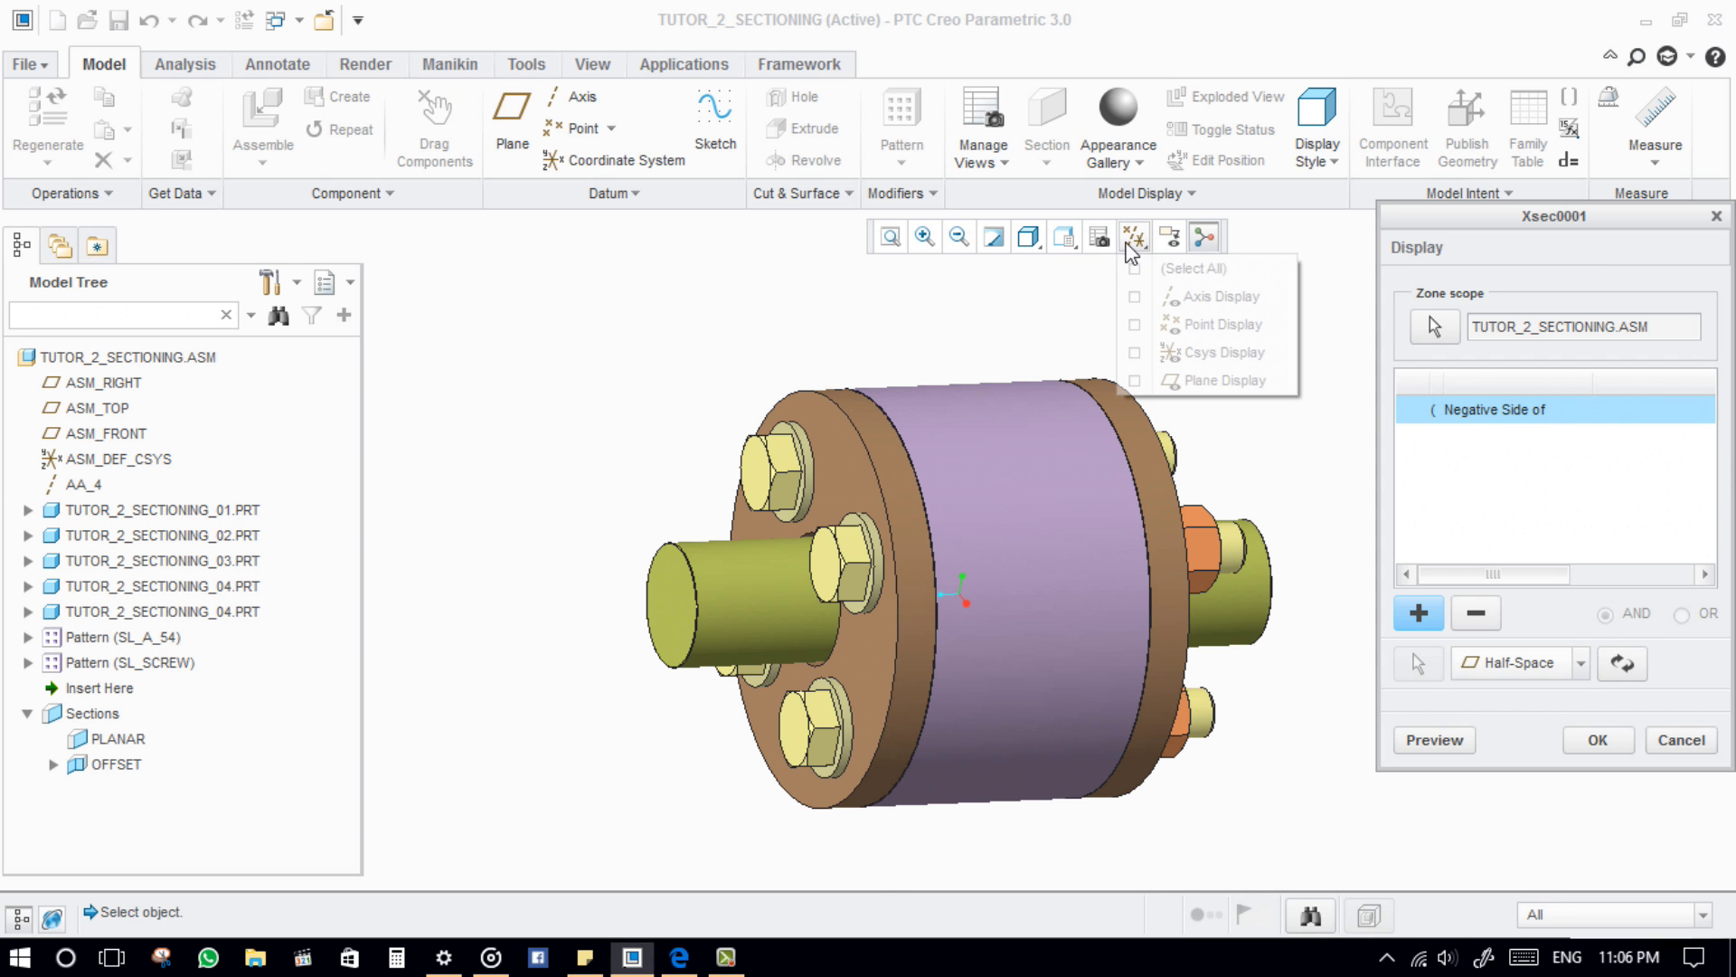
click(1193, 380)
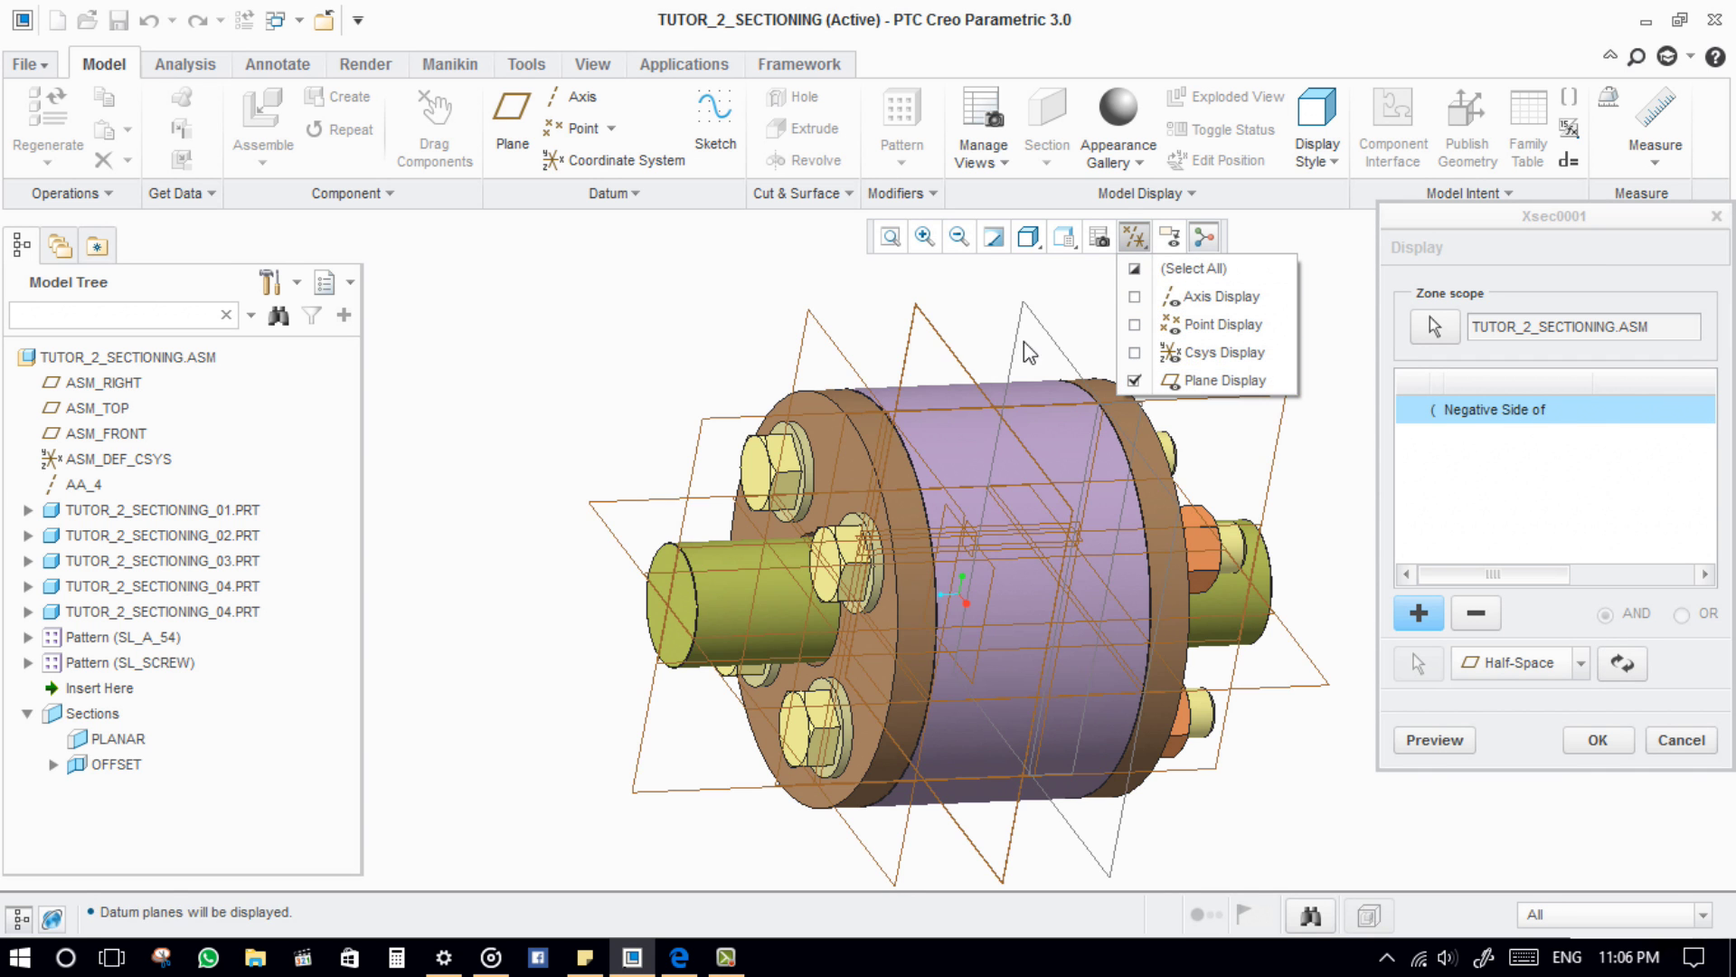
click(977, 314)
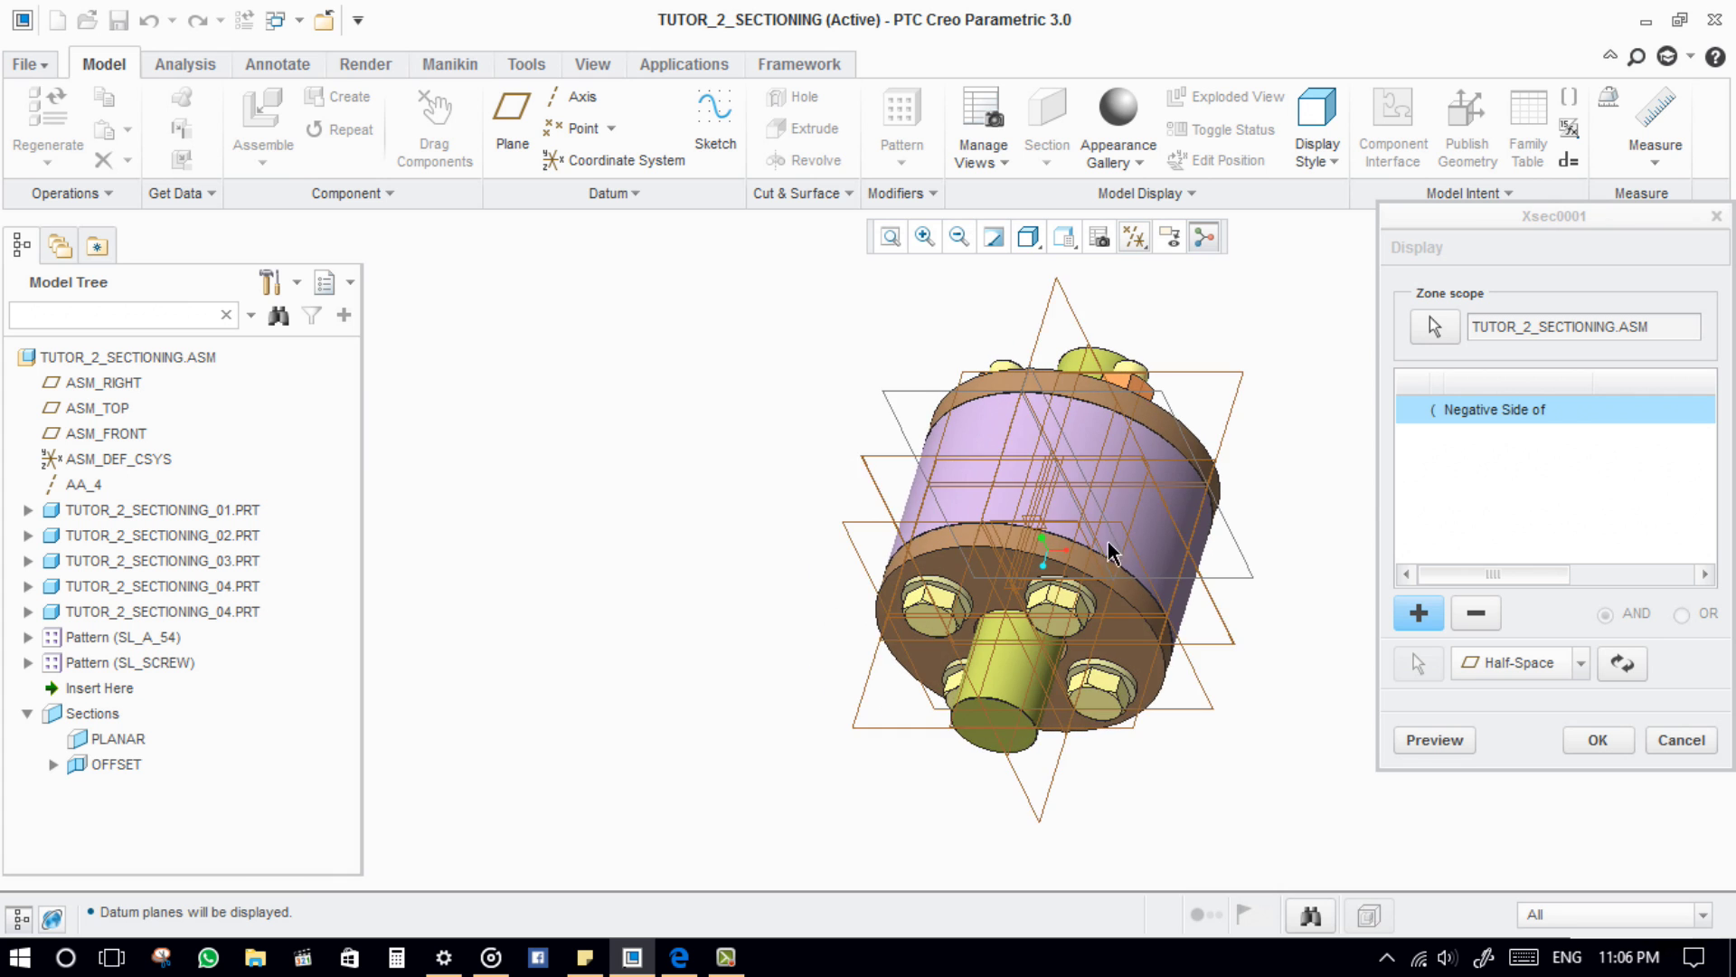
middle_drag(1104, 546, 931, 307)
click(931, 308)
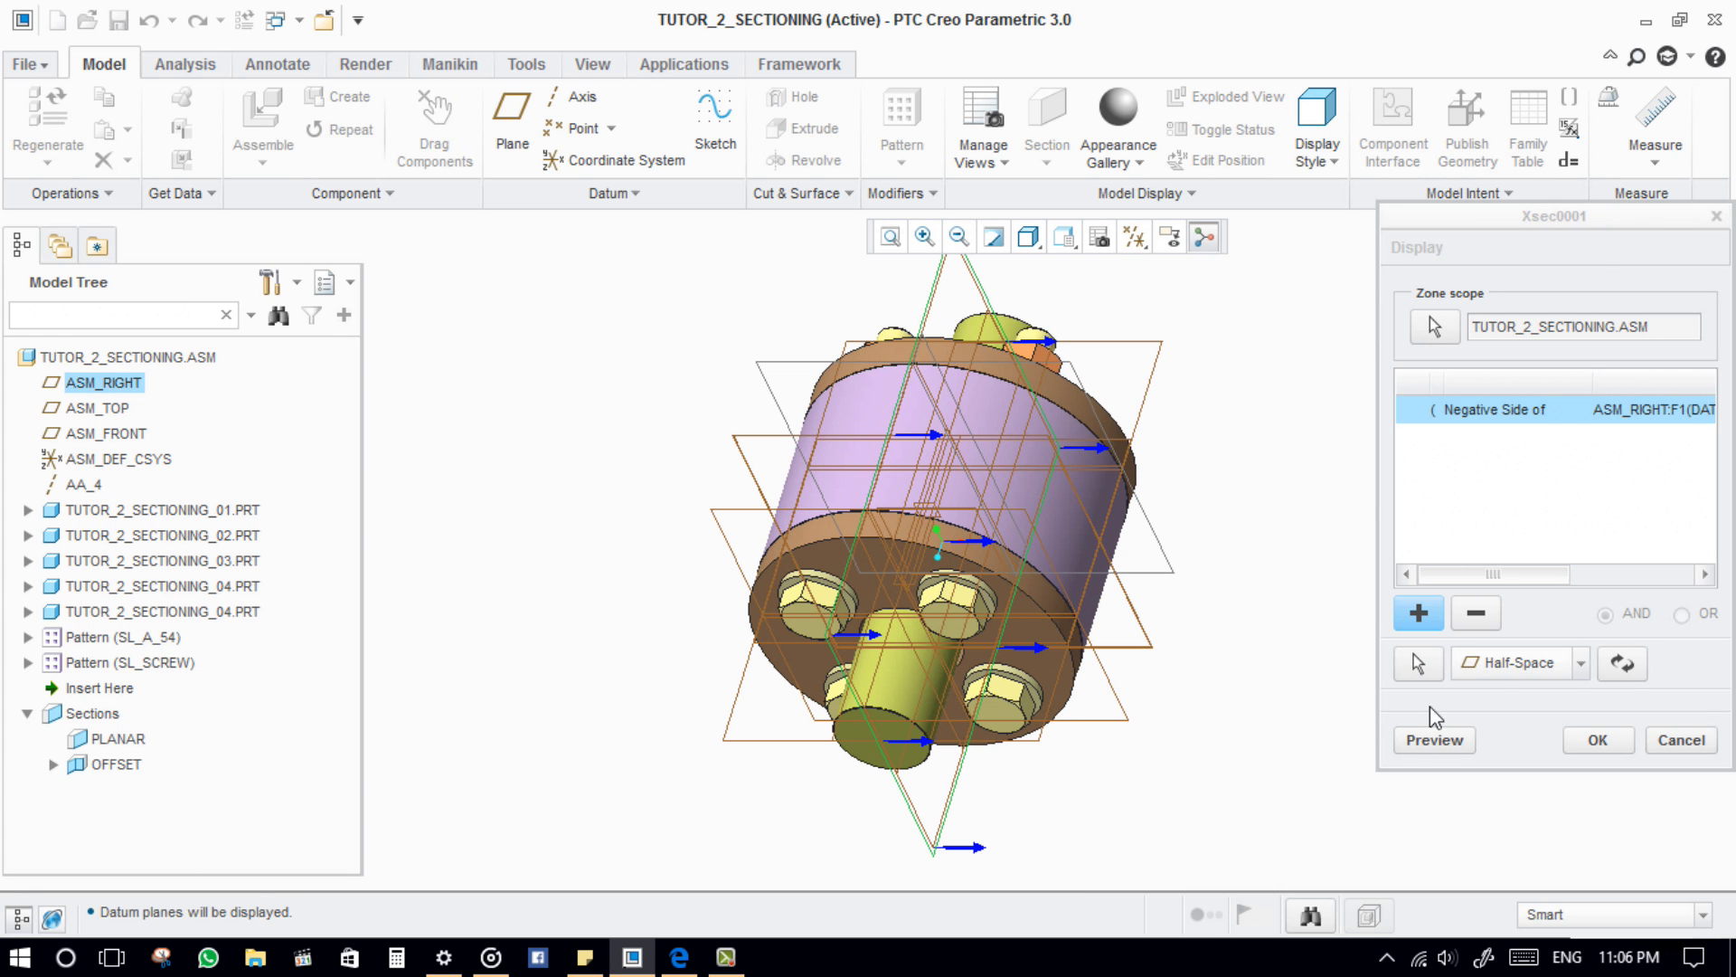
Step: Flip the zone to the positive side of ASM_RIGHT, preview its reference planes, and accept the zone
click(1621, 666)
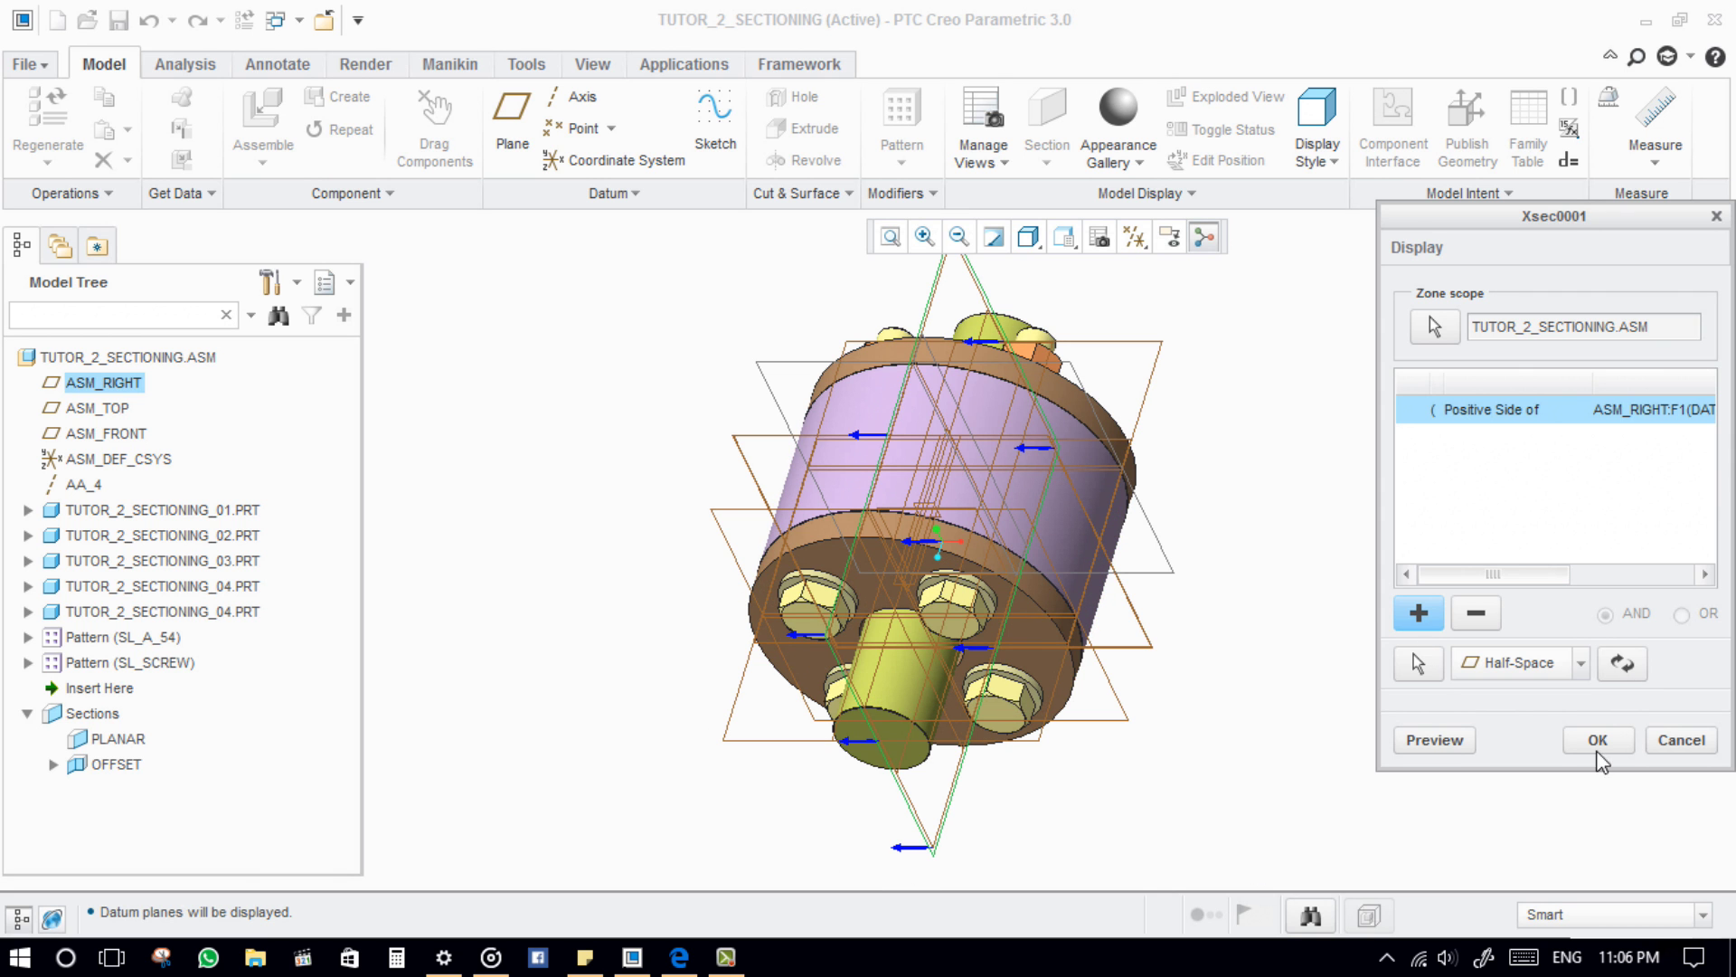
click(1452, 743)
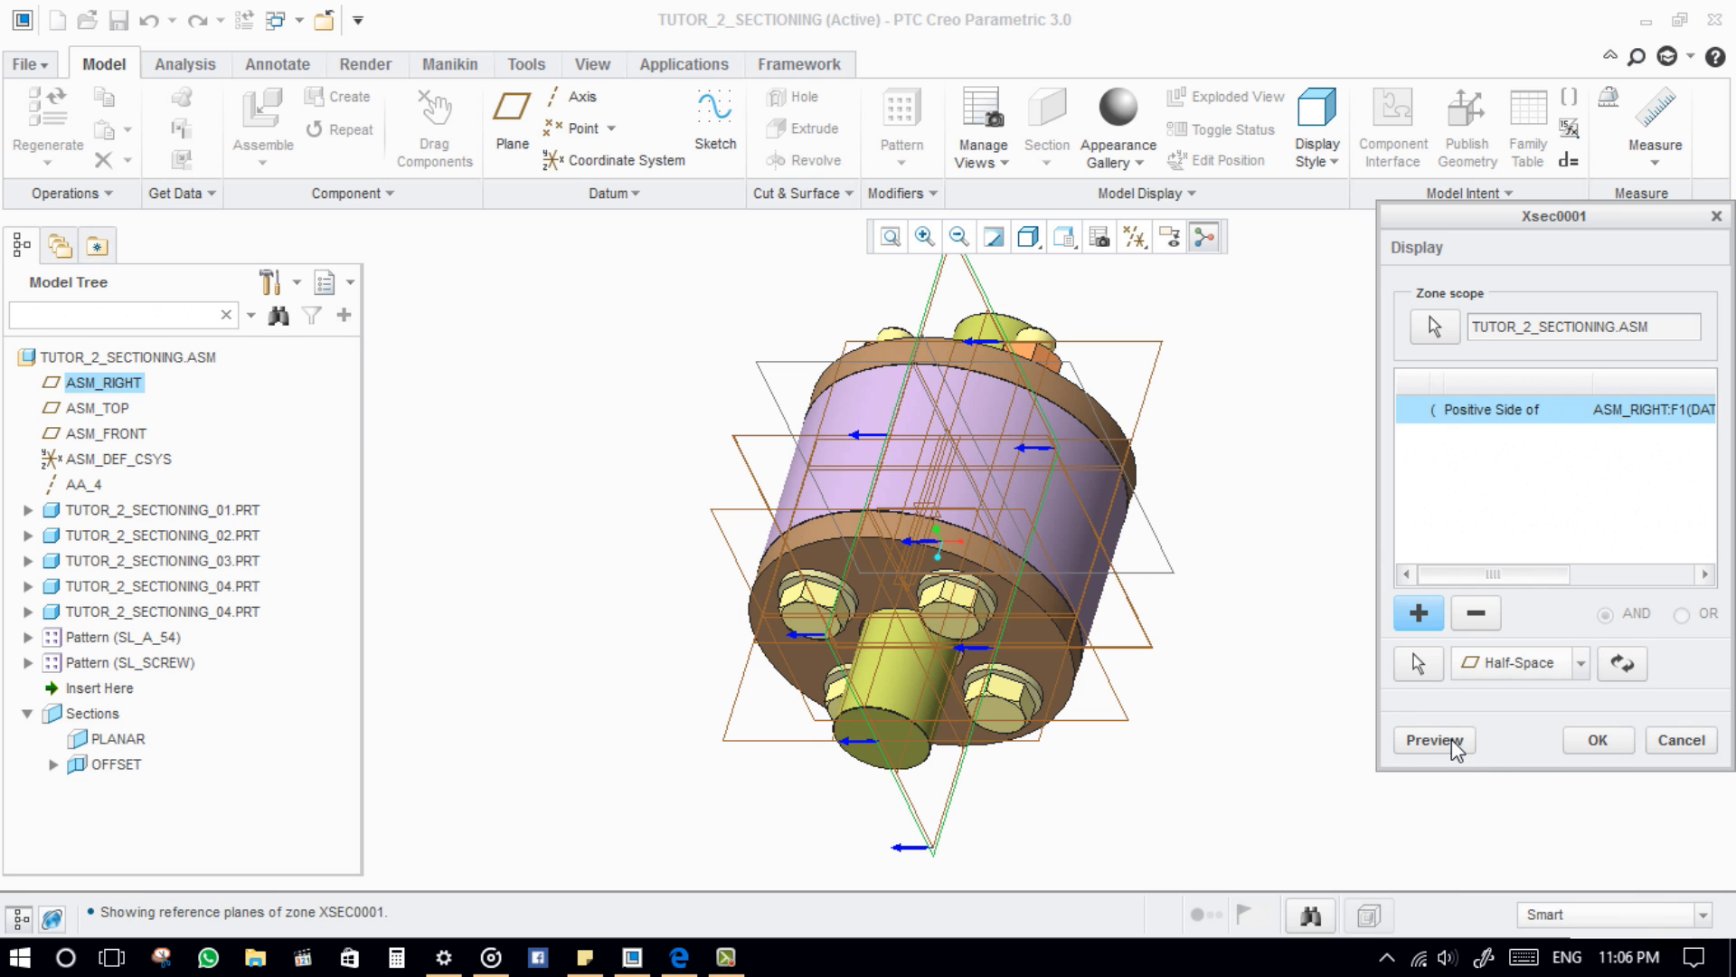
shift+middle_drag(1135, 805, 1097, 822)
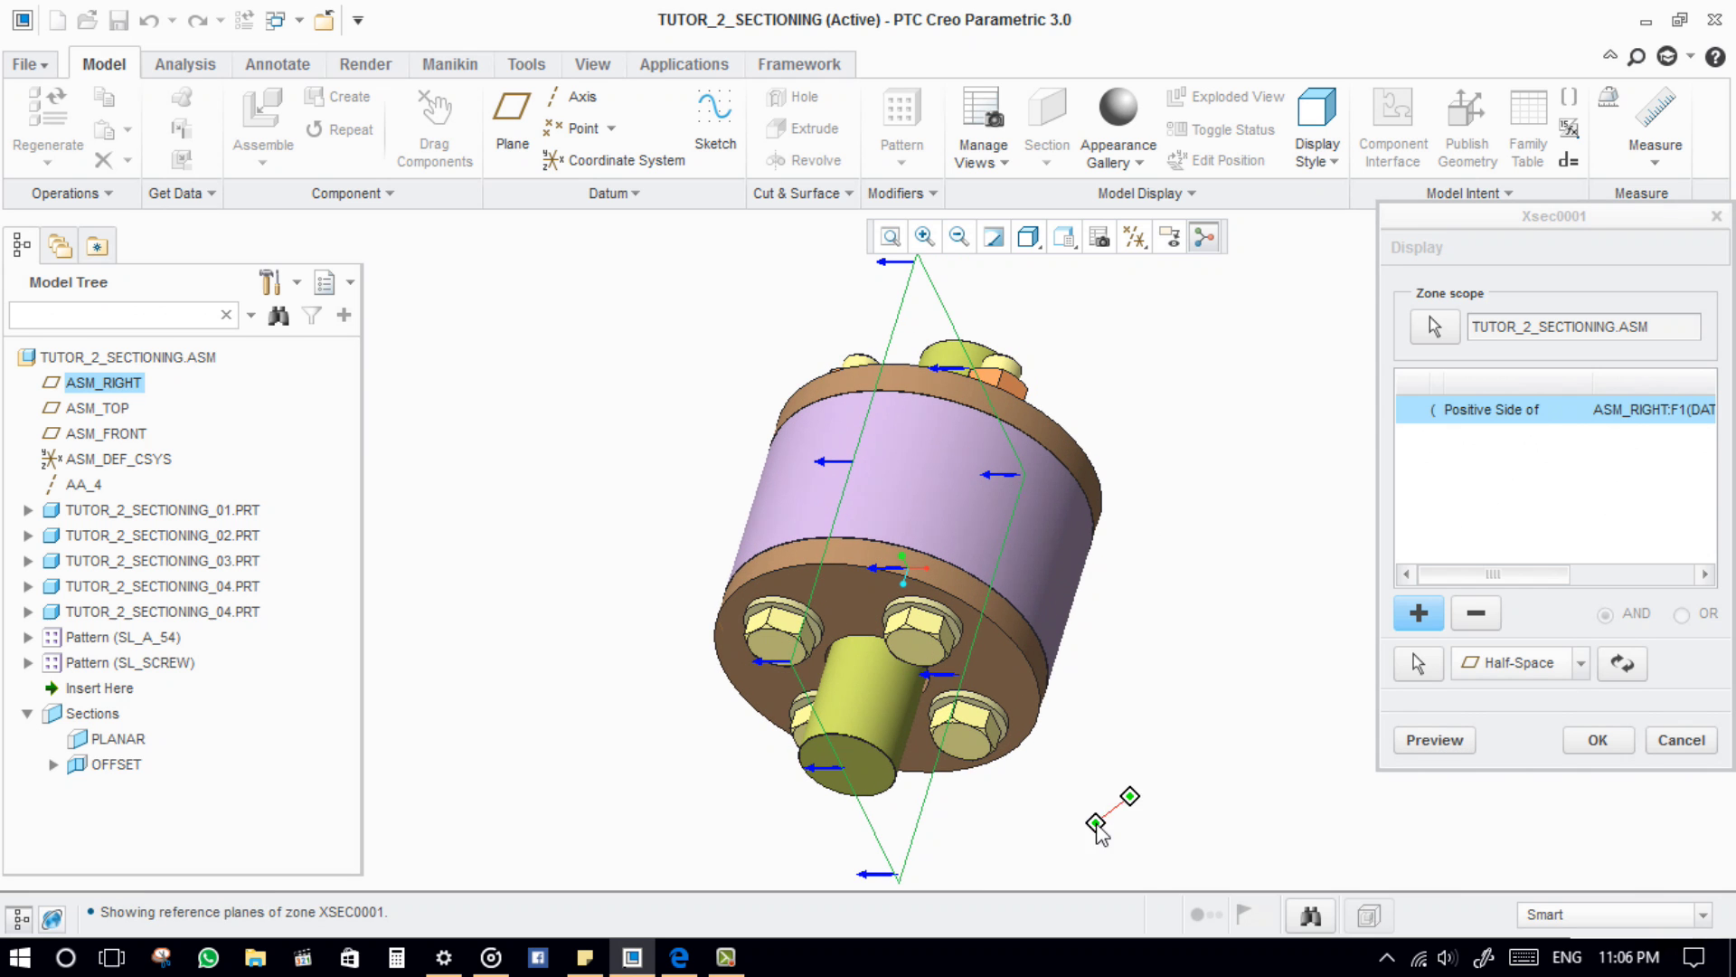
click(1590, 741)
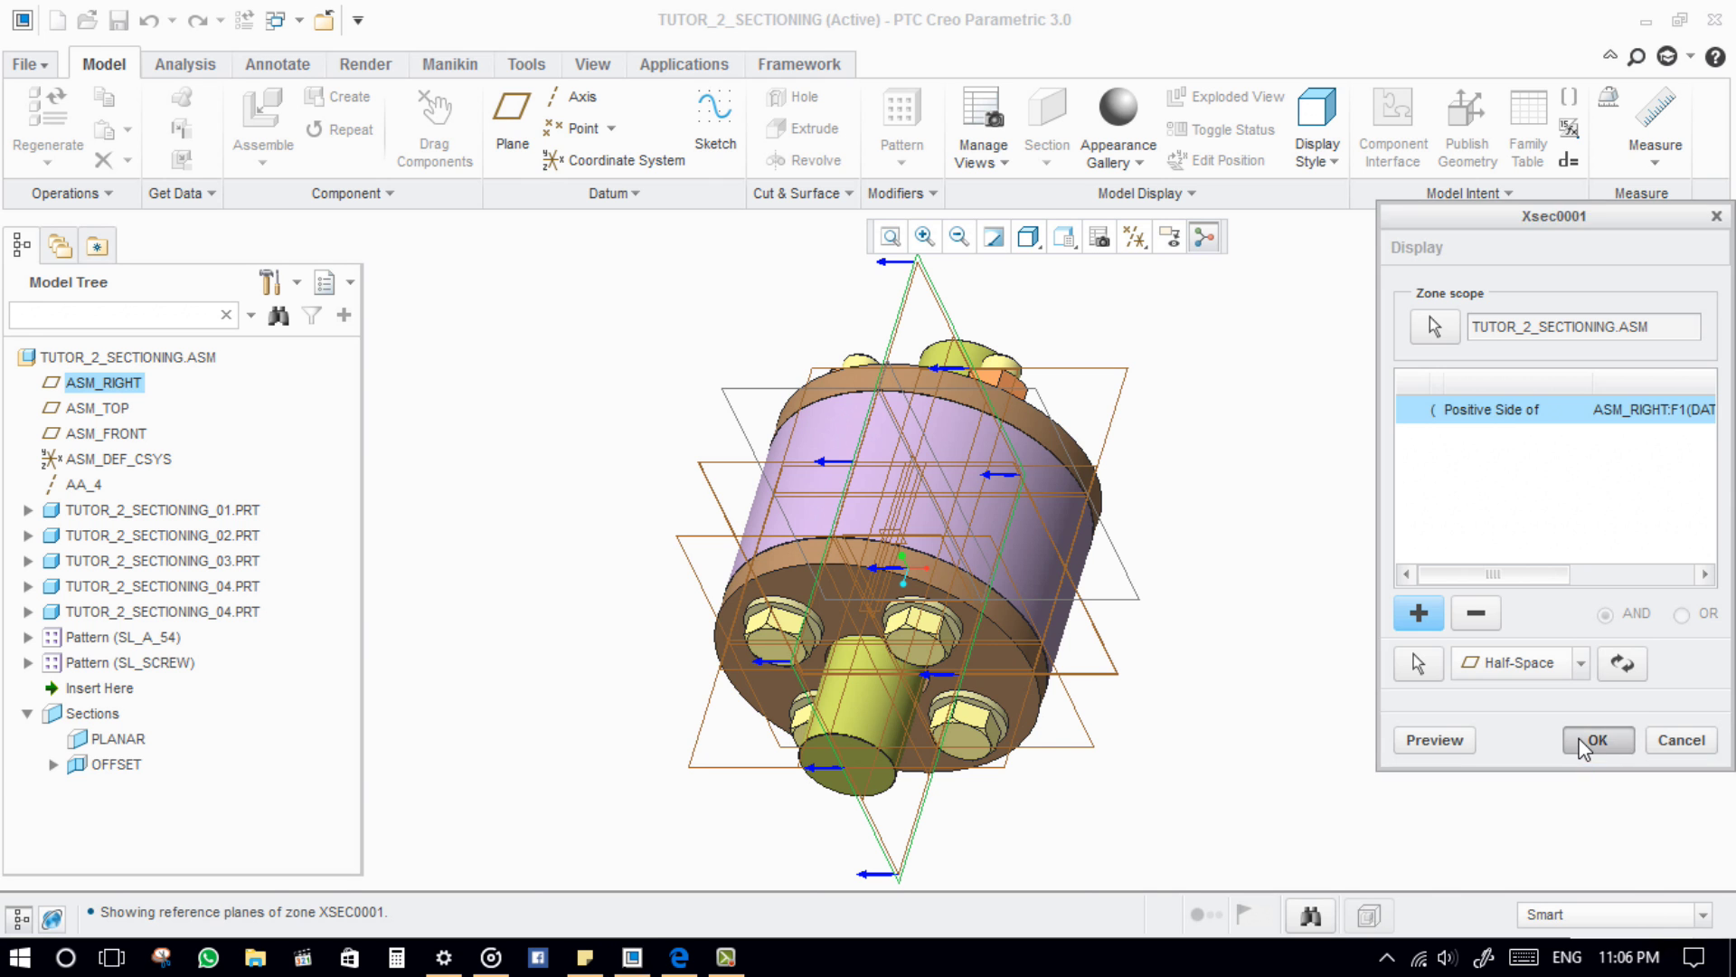
Step: Rename the new zone under Footer in the model tree as zone
click(28, 789)
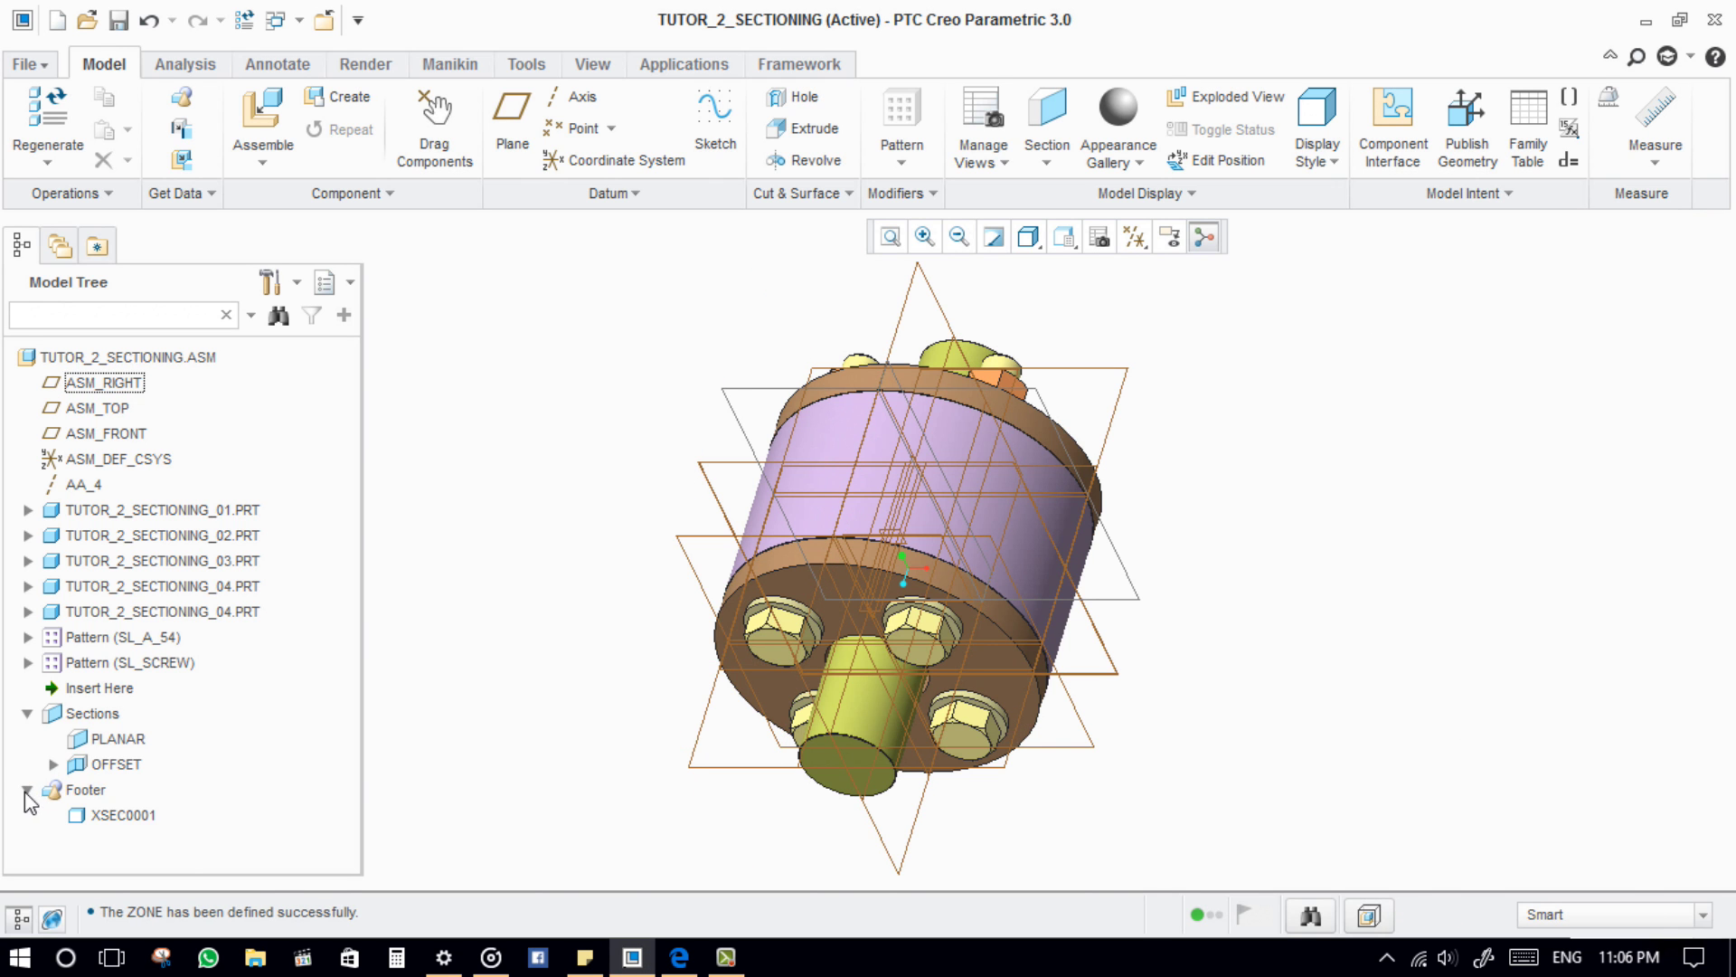
right_click(122, 815)
click(210, 775)
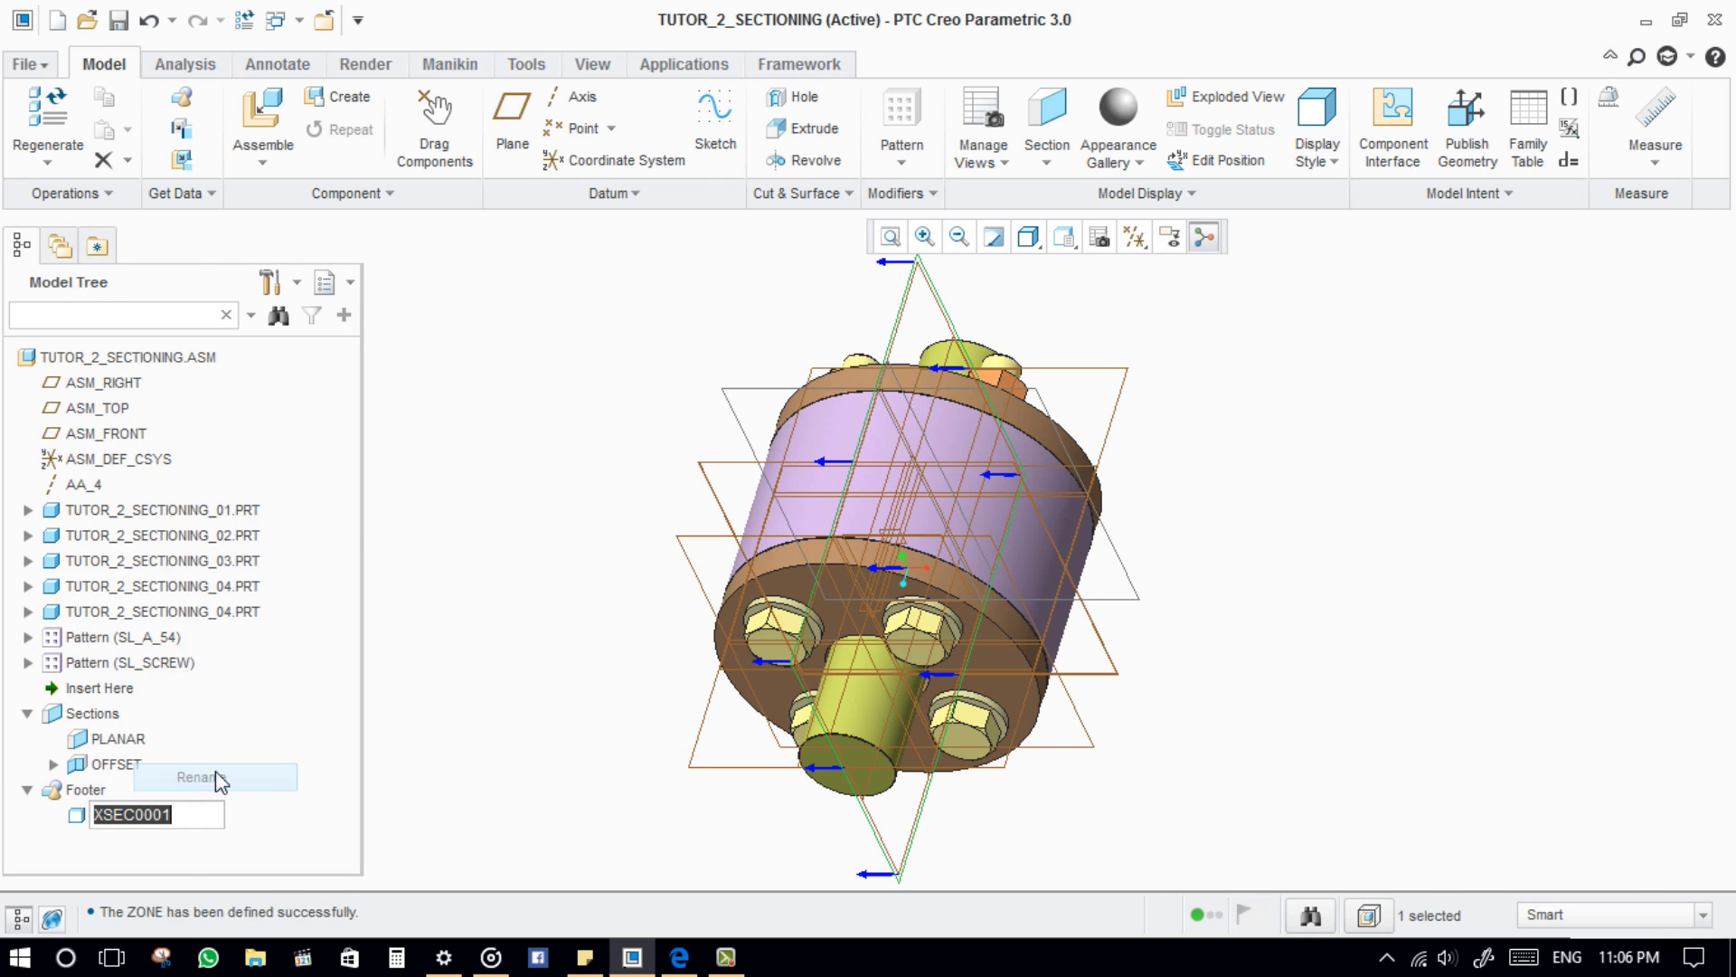
text(zo)
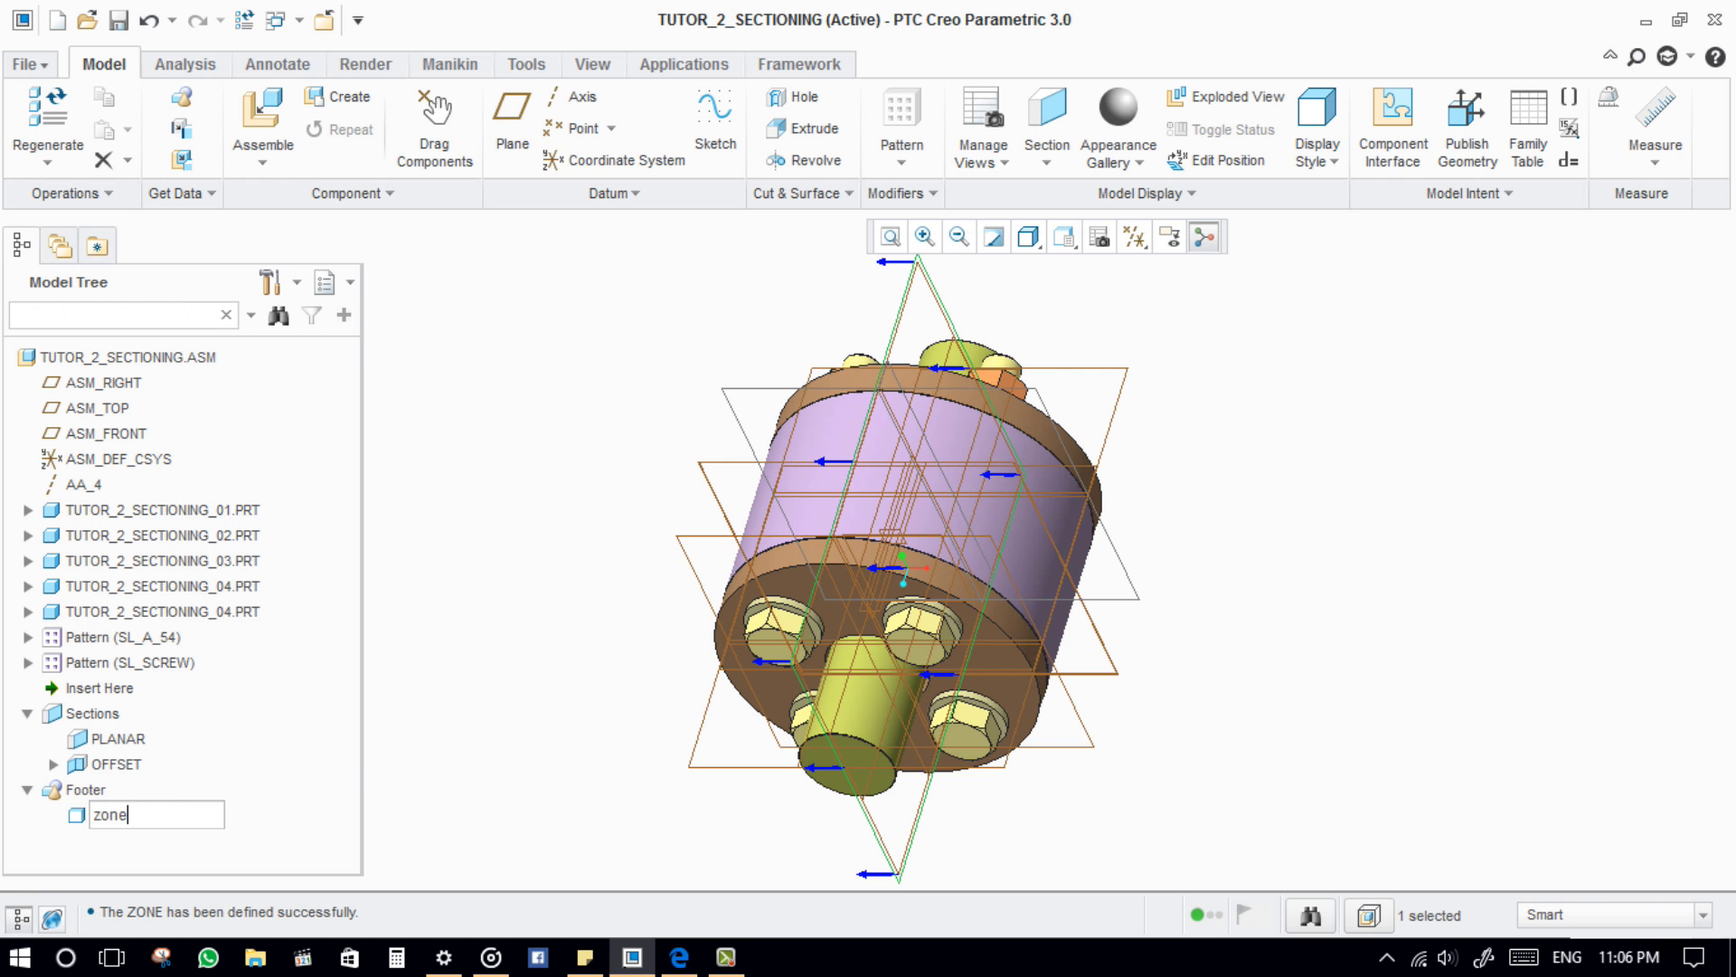
text(ne)
key(Return)
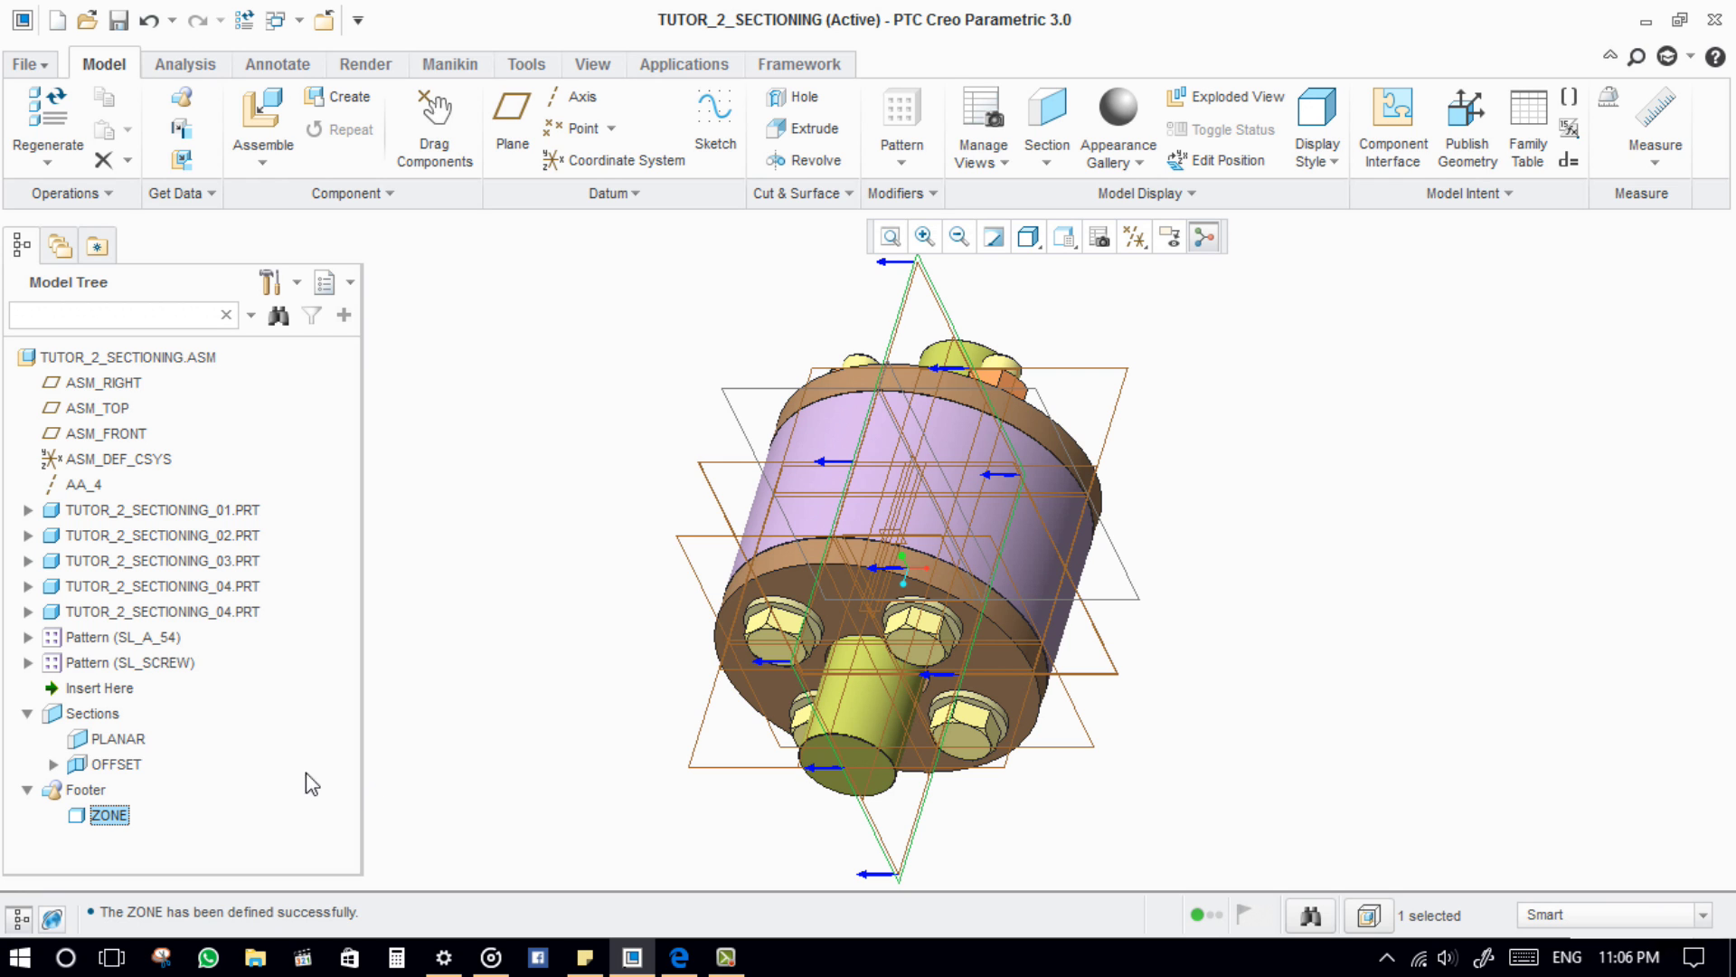
click(28, 790)
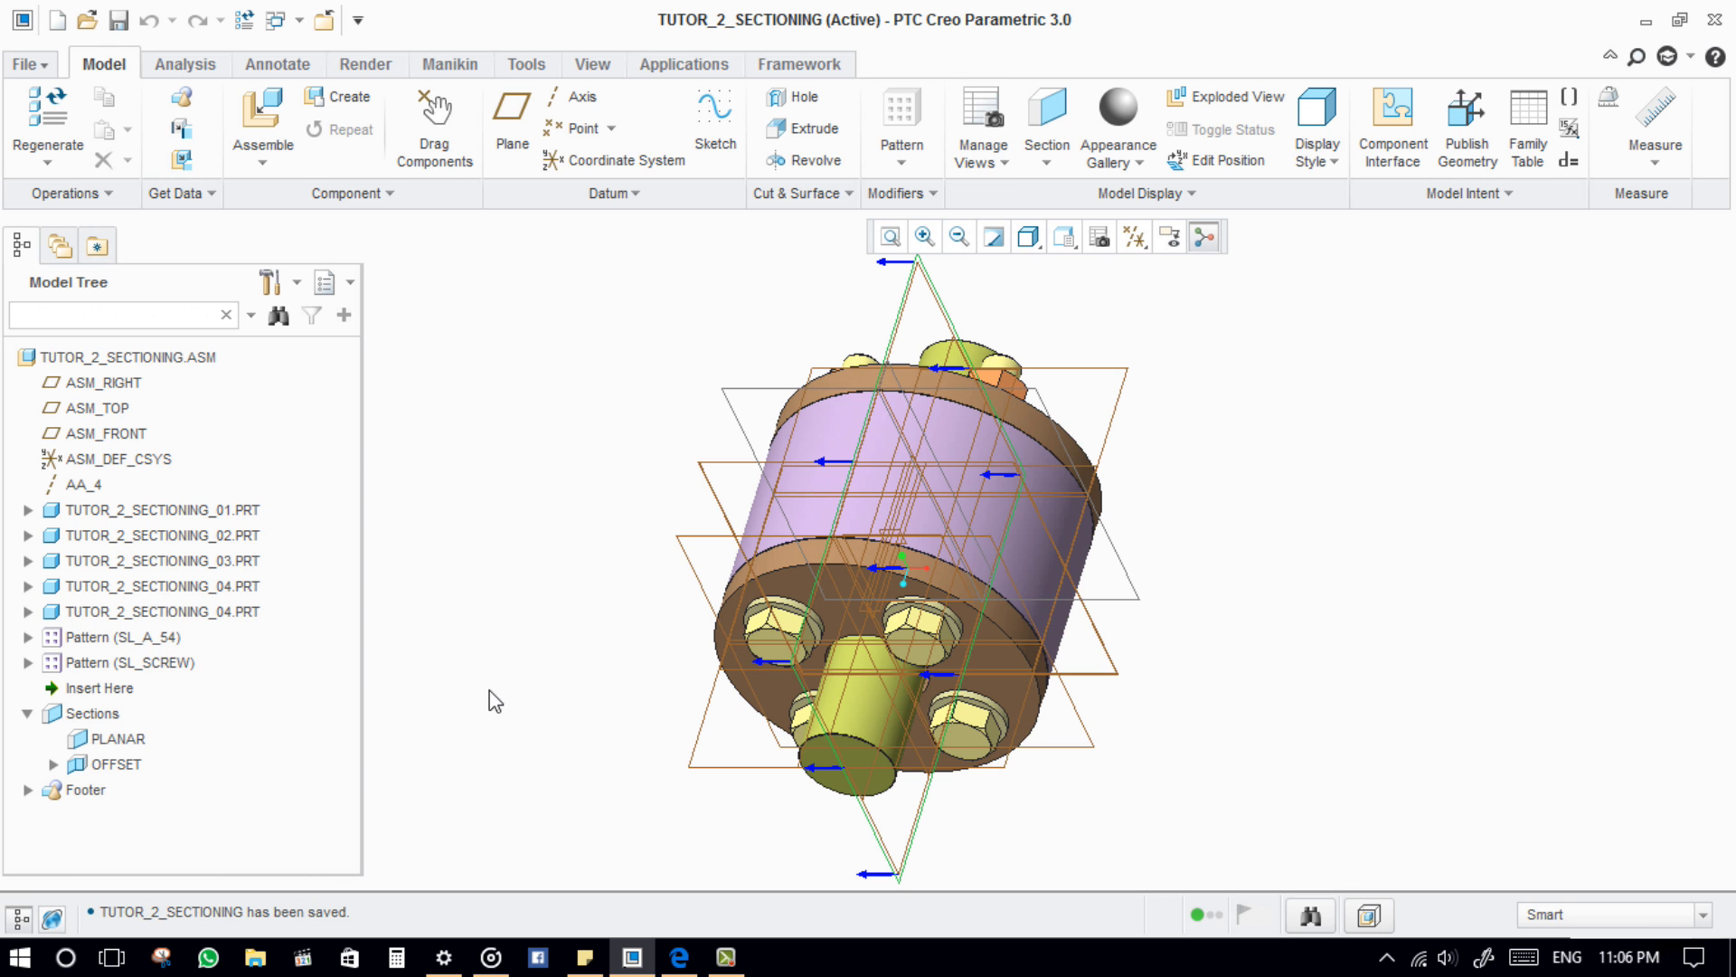
middle_drag(608, 687, 568, 638)
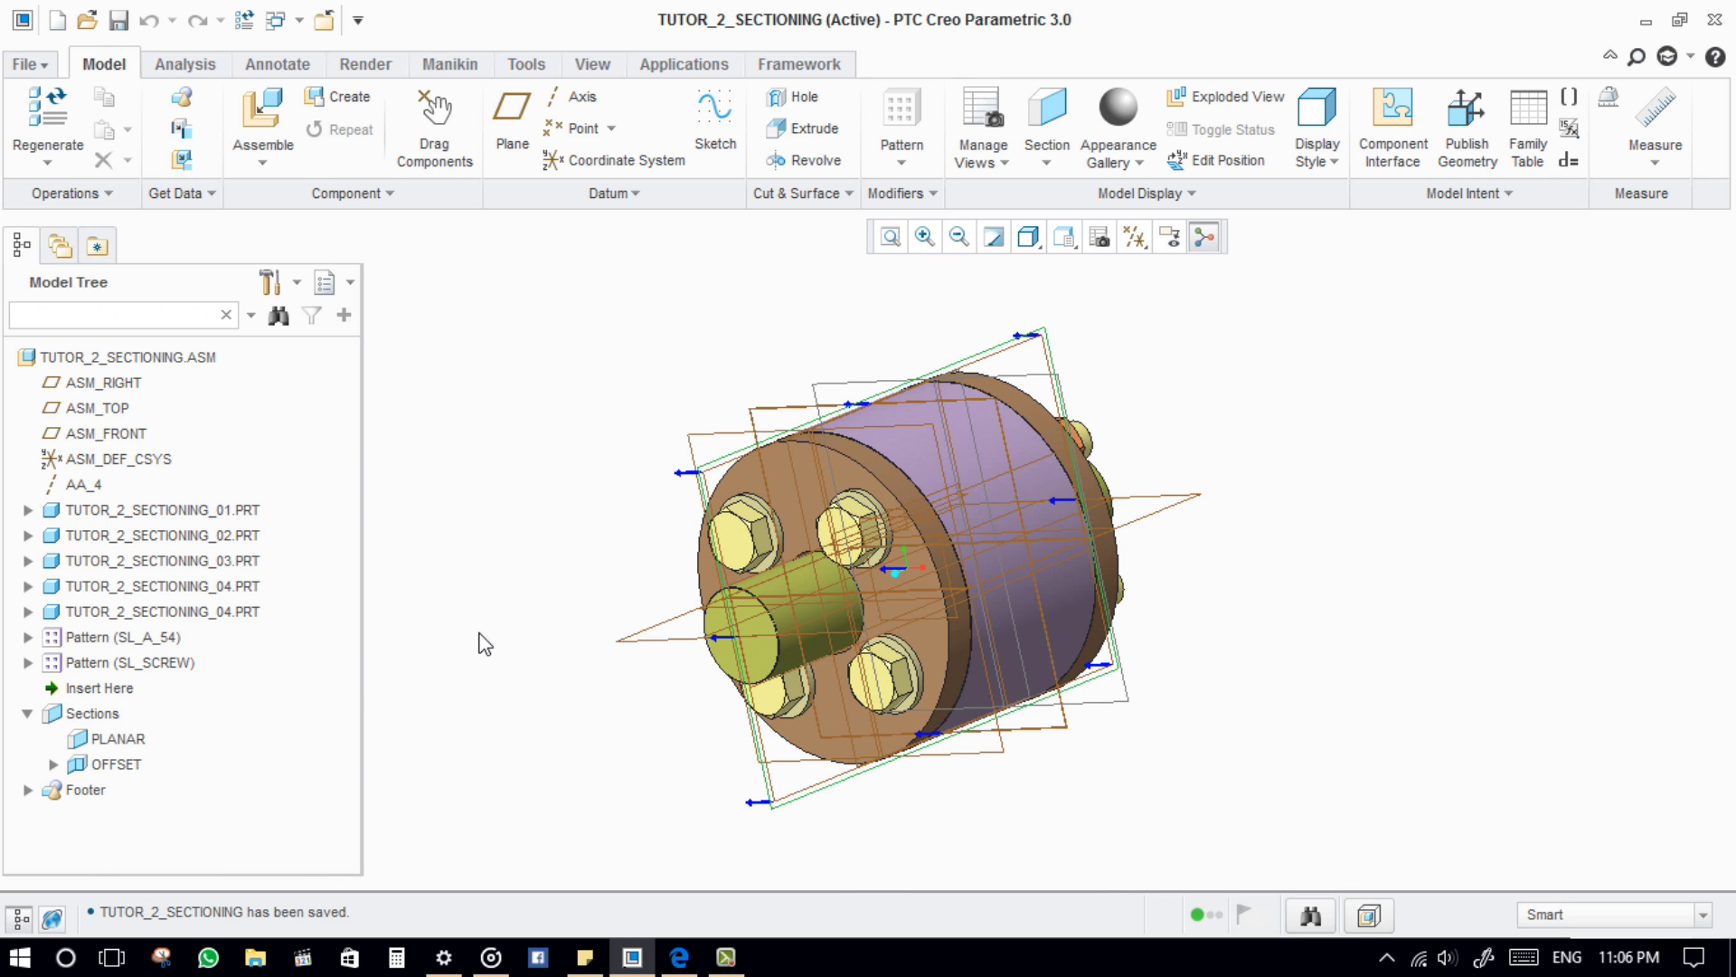
click(28, 790)
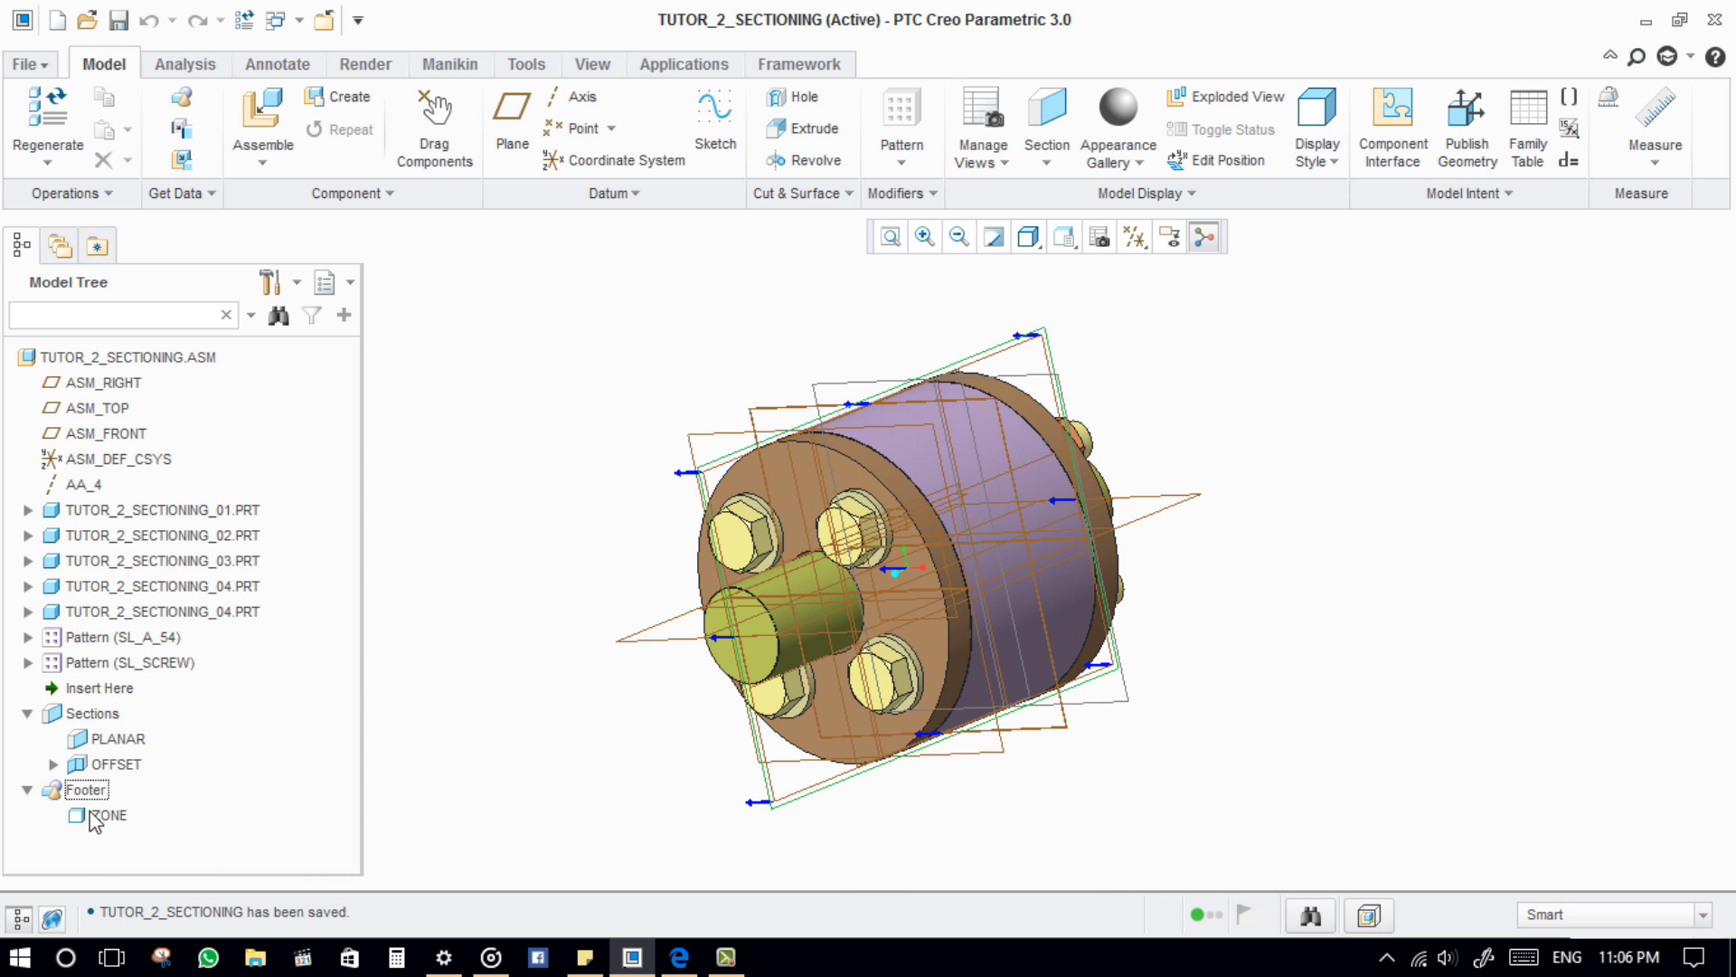
Step: Create a new drawing of the assembly named sections_01 using the default template
click(57, 19)
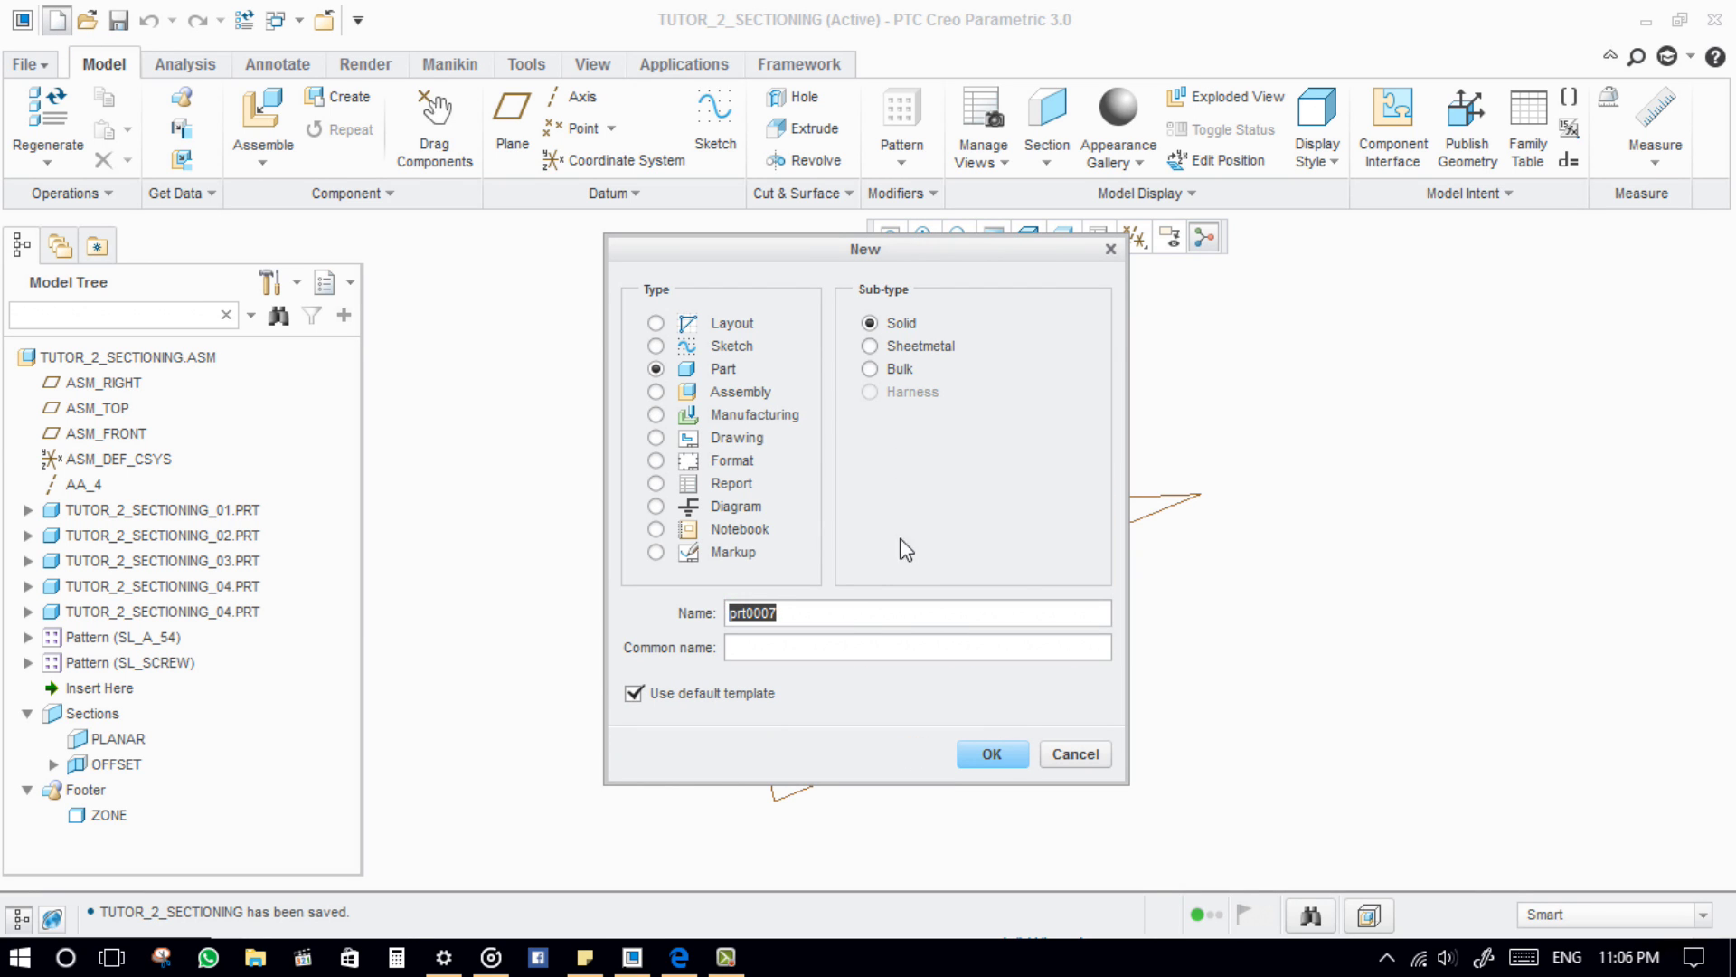
text(sections_01)
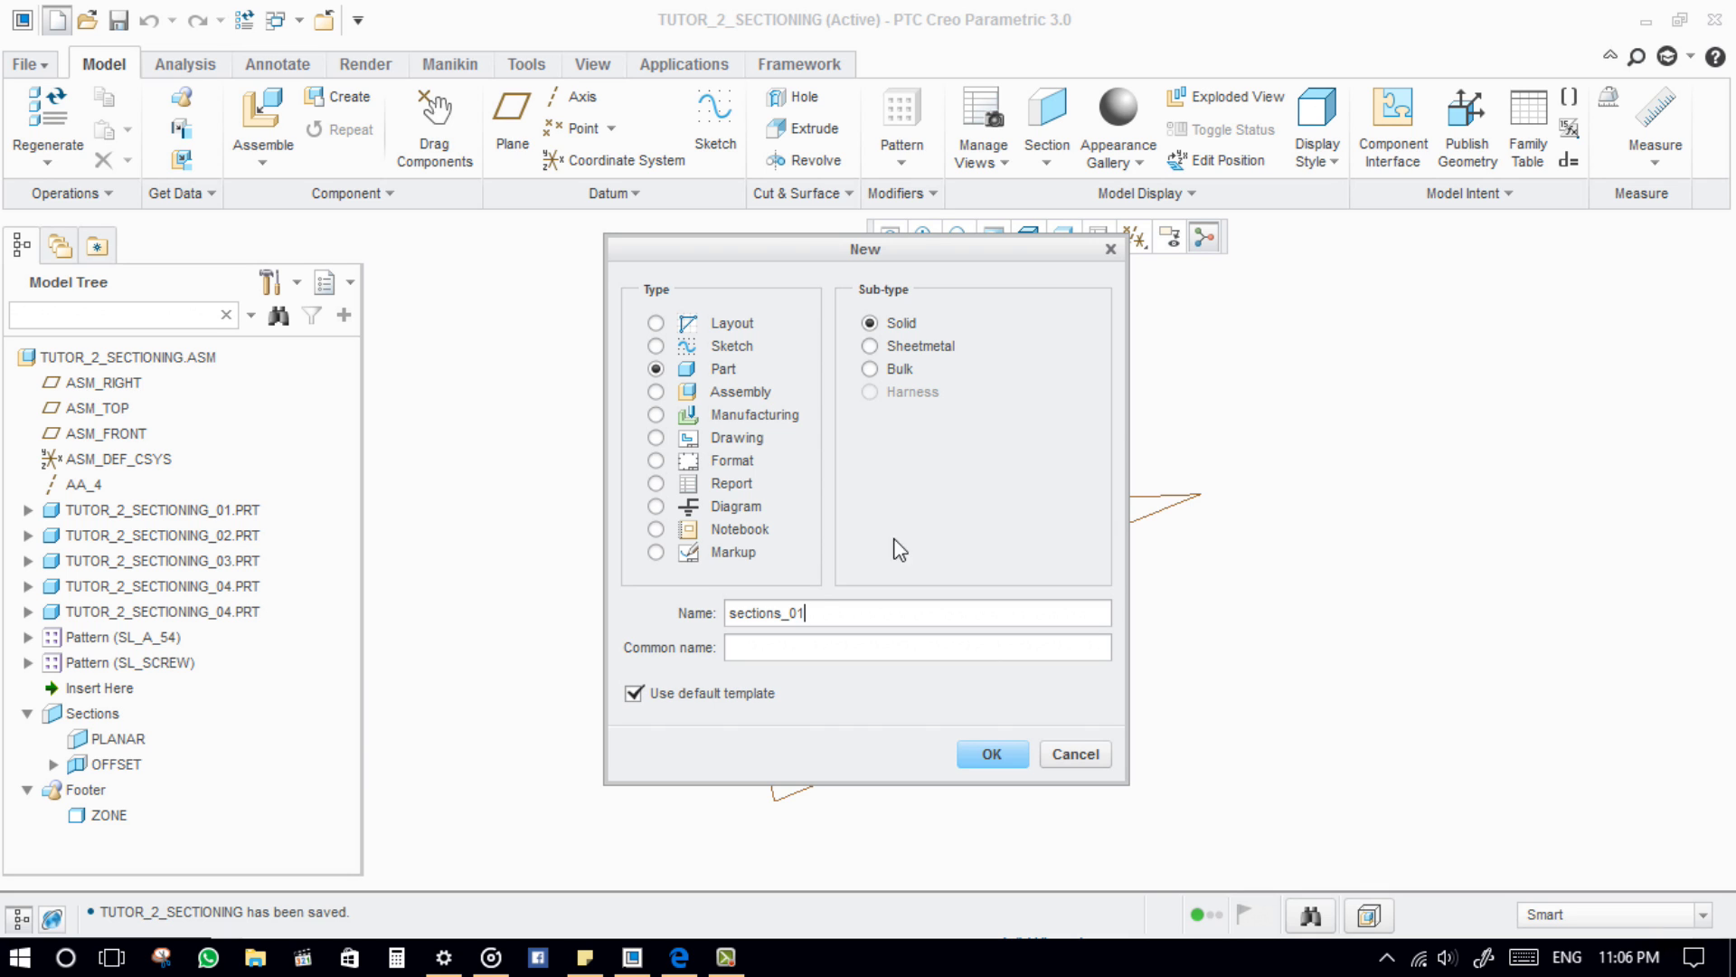
click(723, 441)
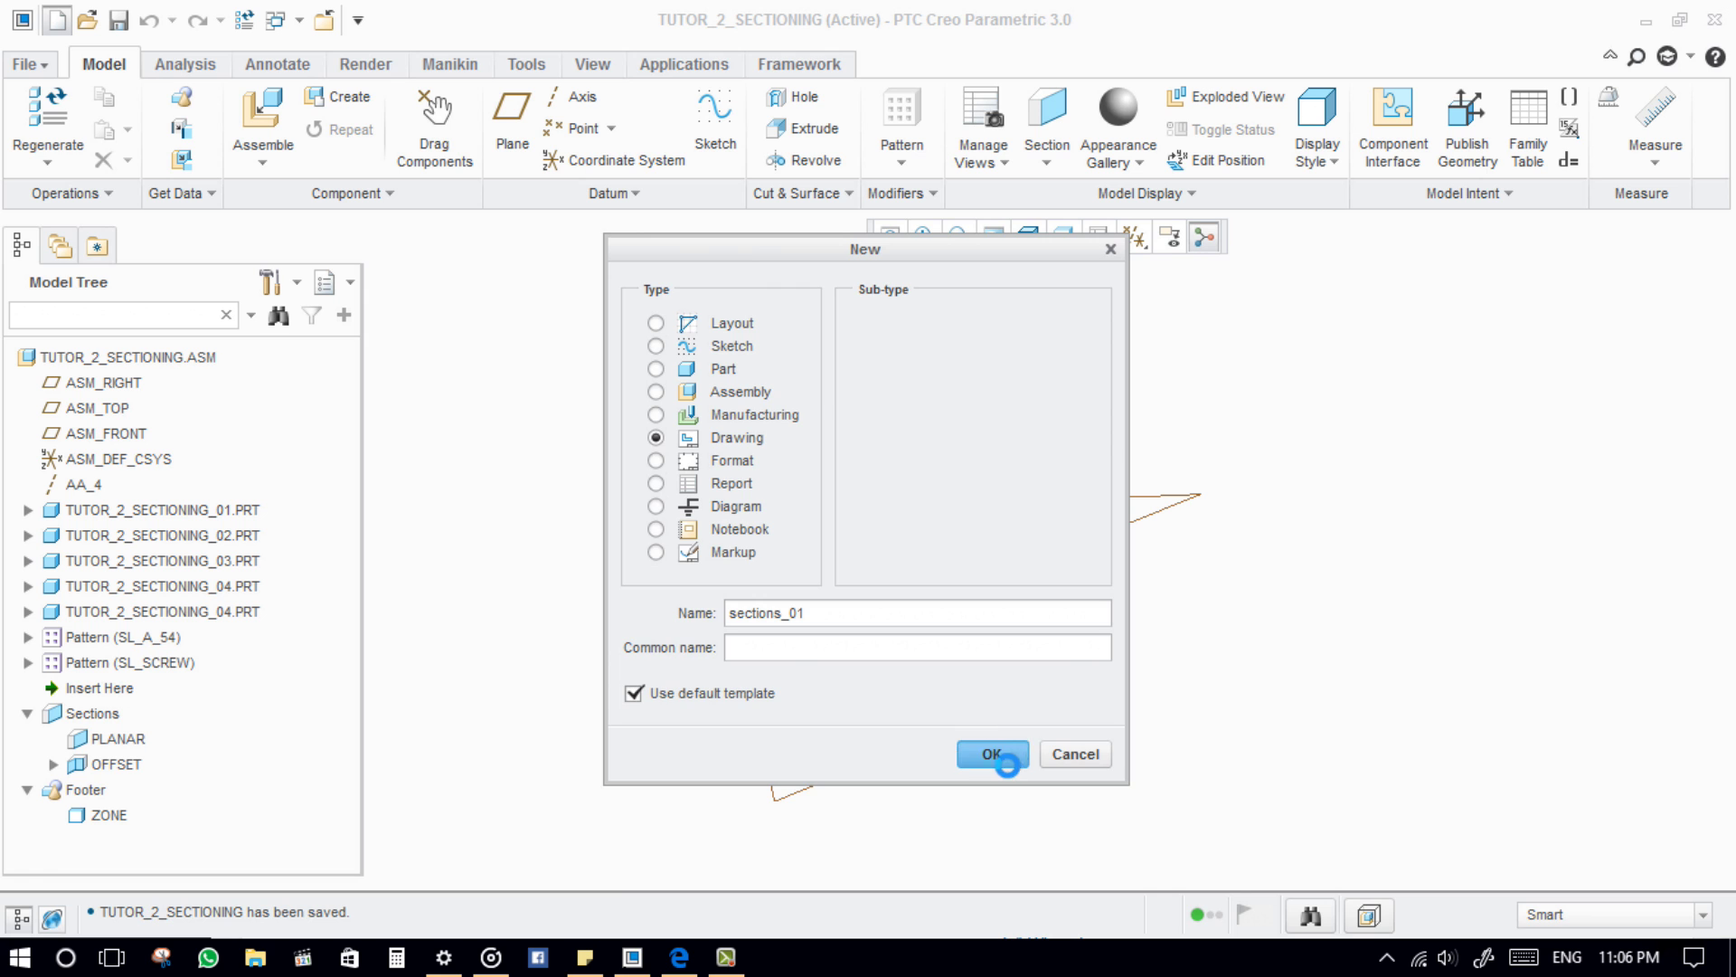
click(990, 754)
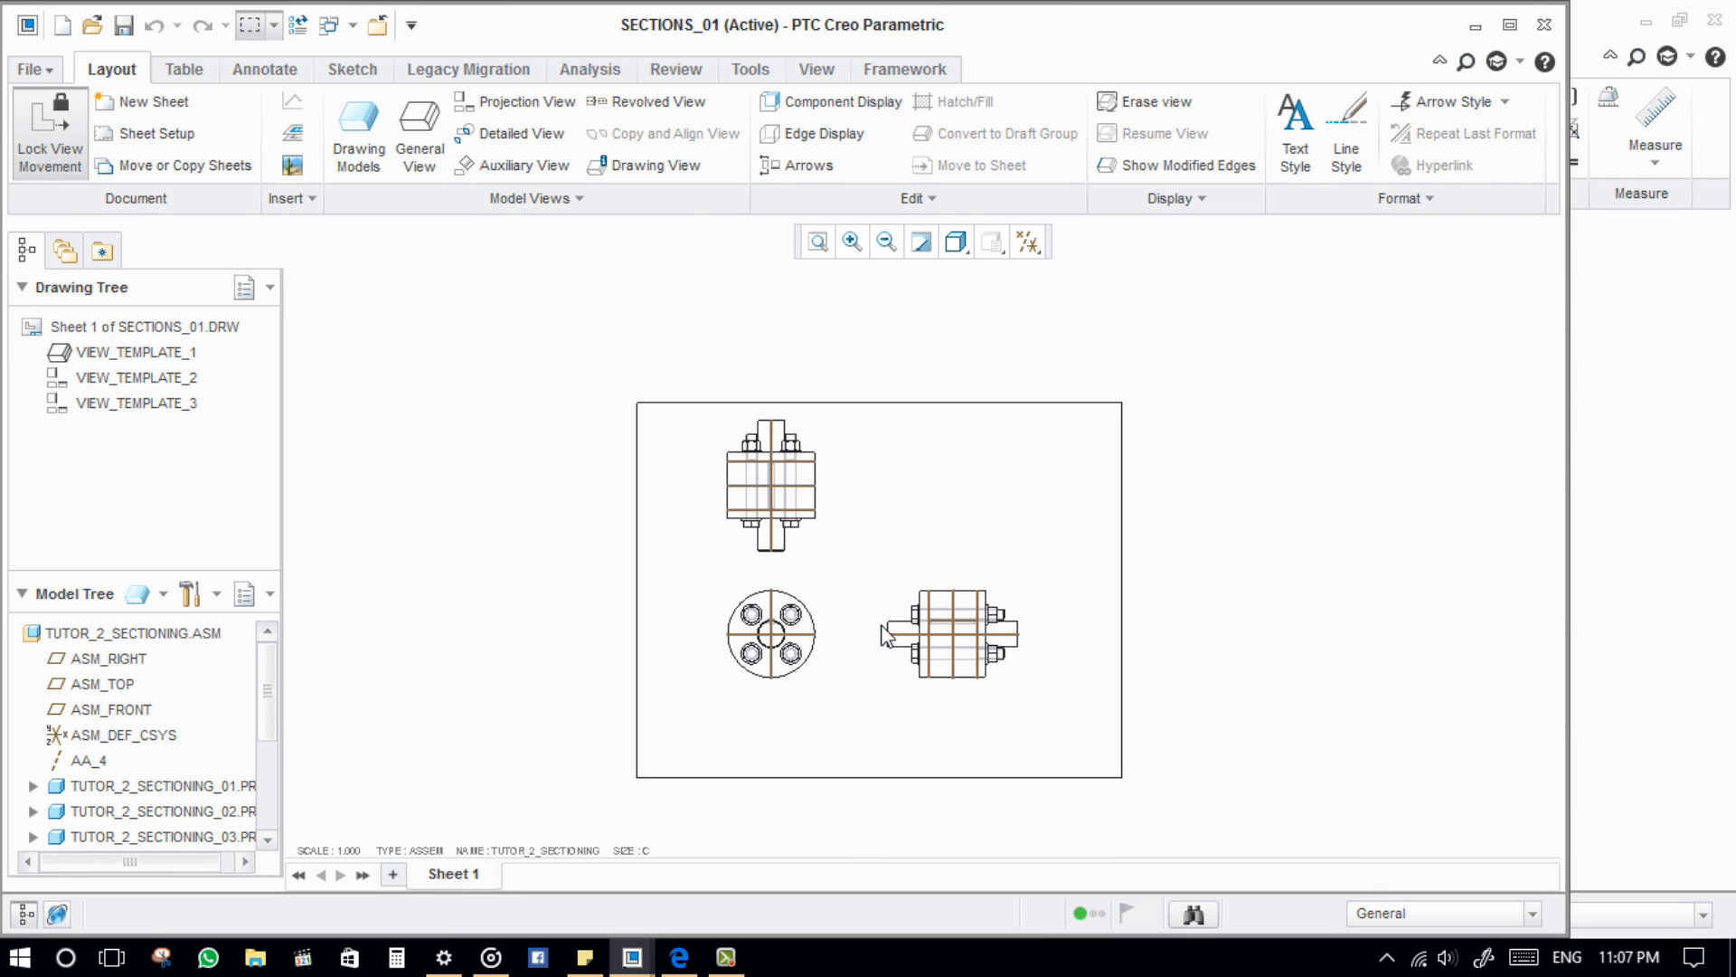
Step: Delete the projected view above the circular front view from the drawing sheet
scroll(950, 633, up, 5)
scroll(985, 746, down, 3)
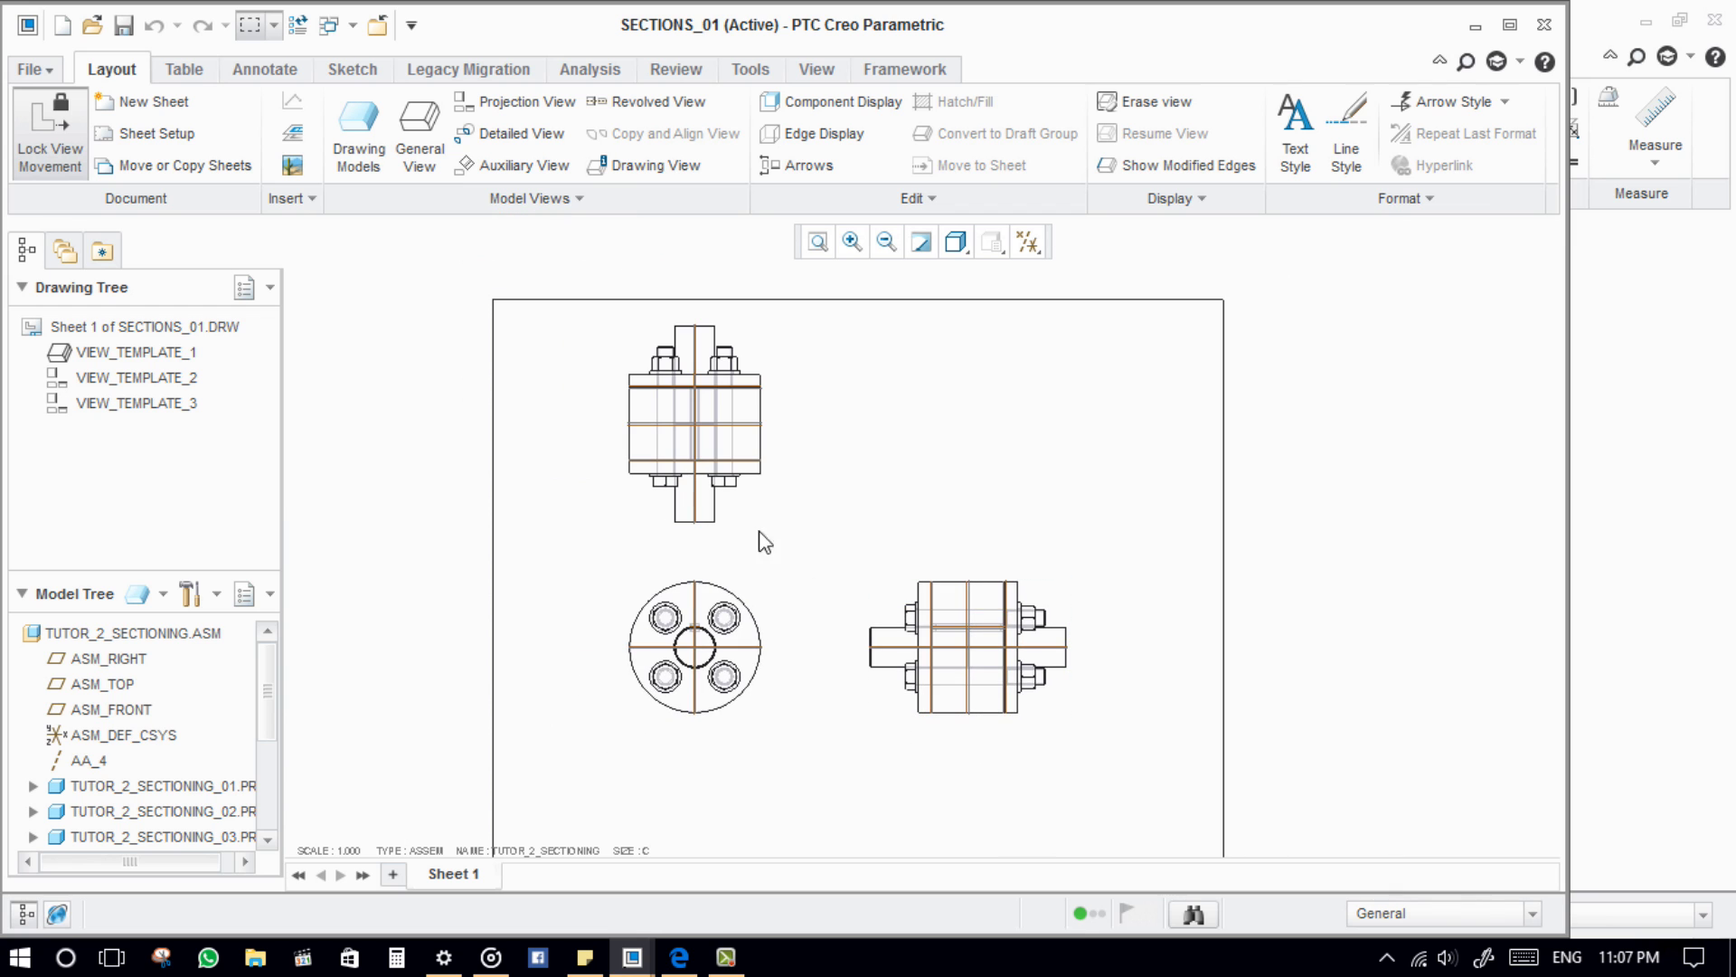
click(736, 506)
key(Delete)
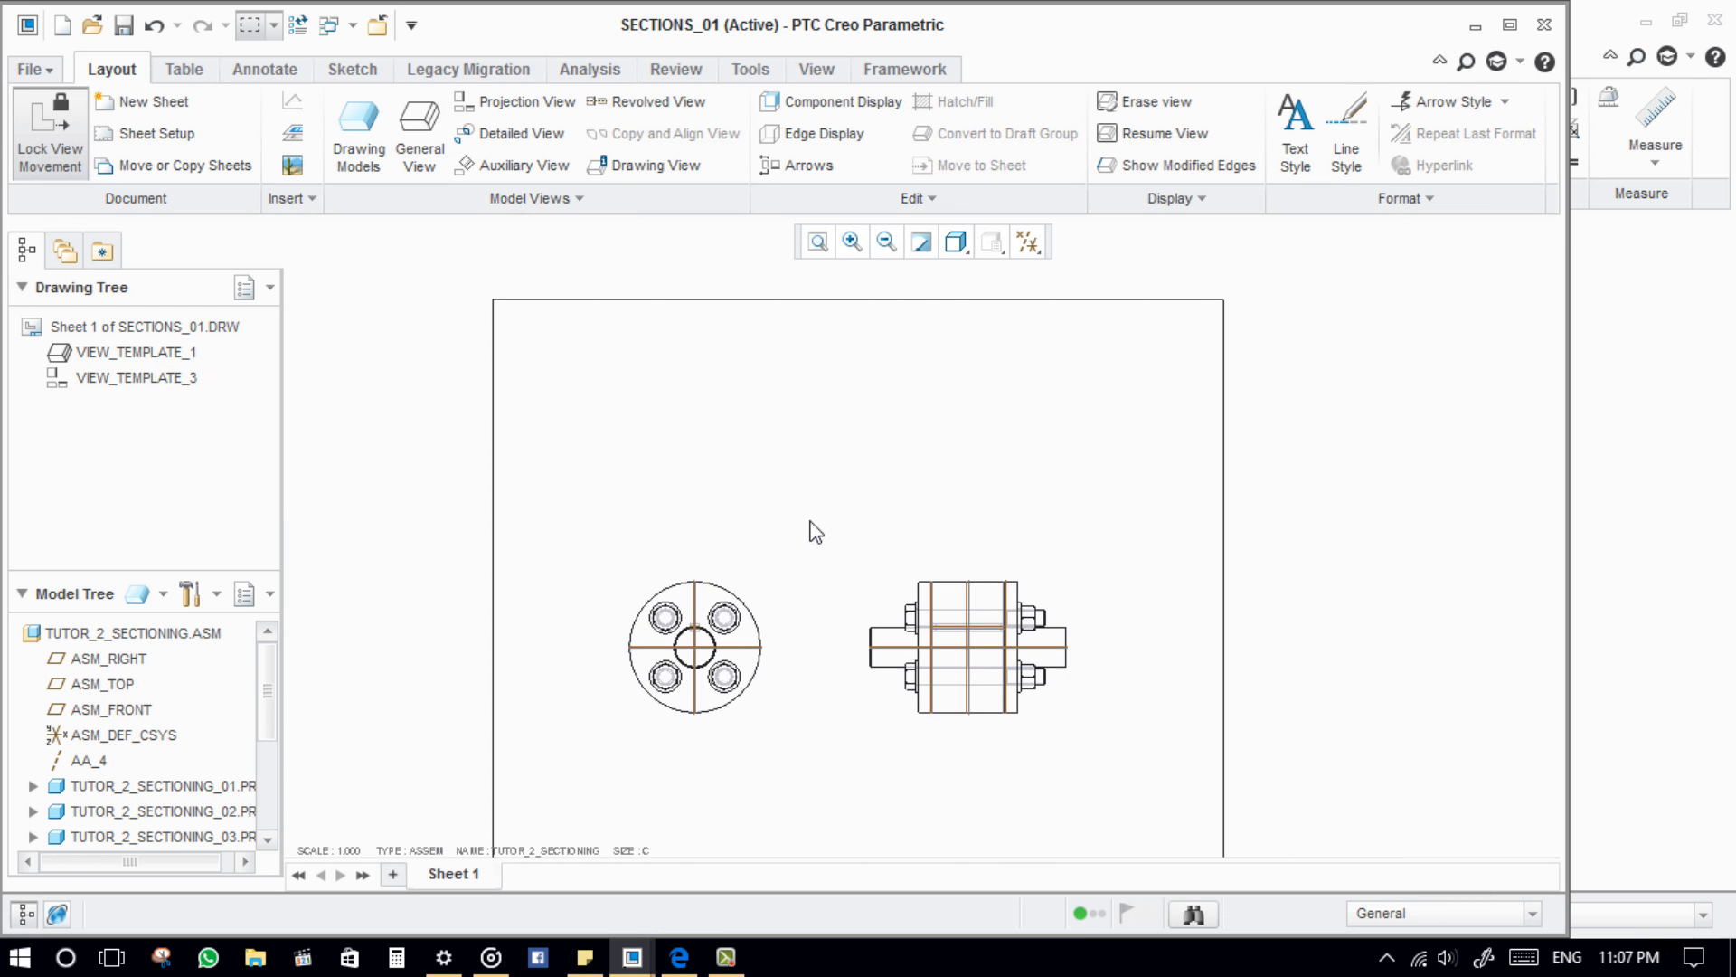
Step: Turn off the display of all datum features in the drawing
middle_drag(971, 677, 932, 631)
click(1028, 241)
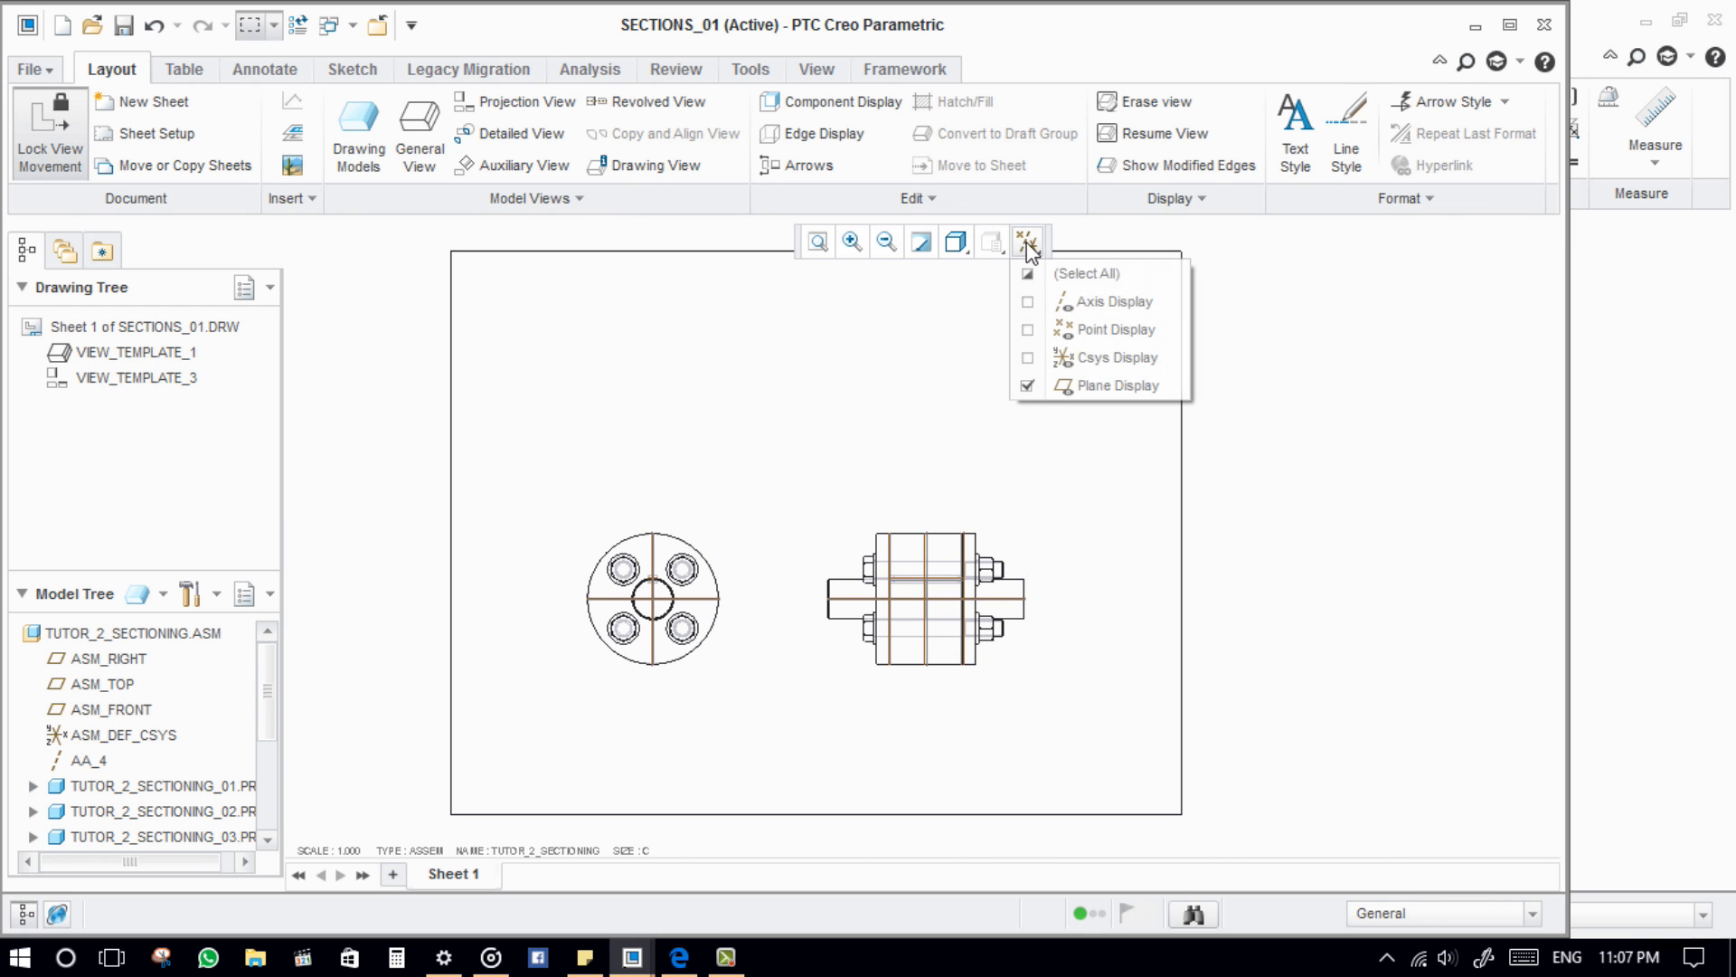
click(1028, 274)
click(1027, 274)
Step: Apply the PLANAR 2D cross-section as a full section to the projected side view
scroll(904, 497, up, 4)
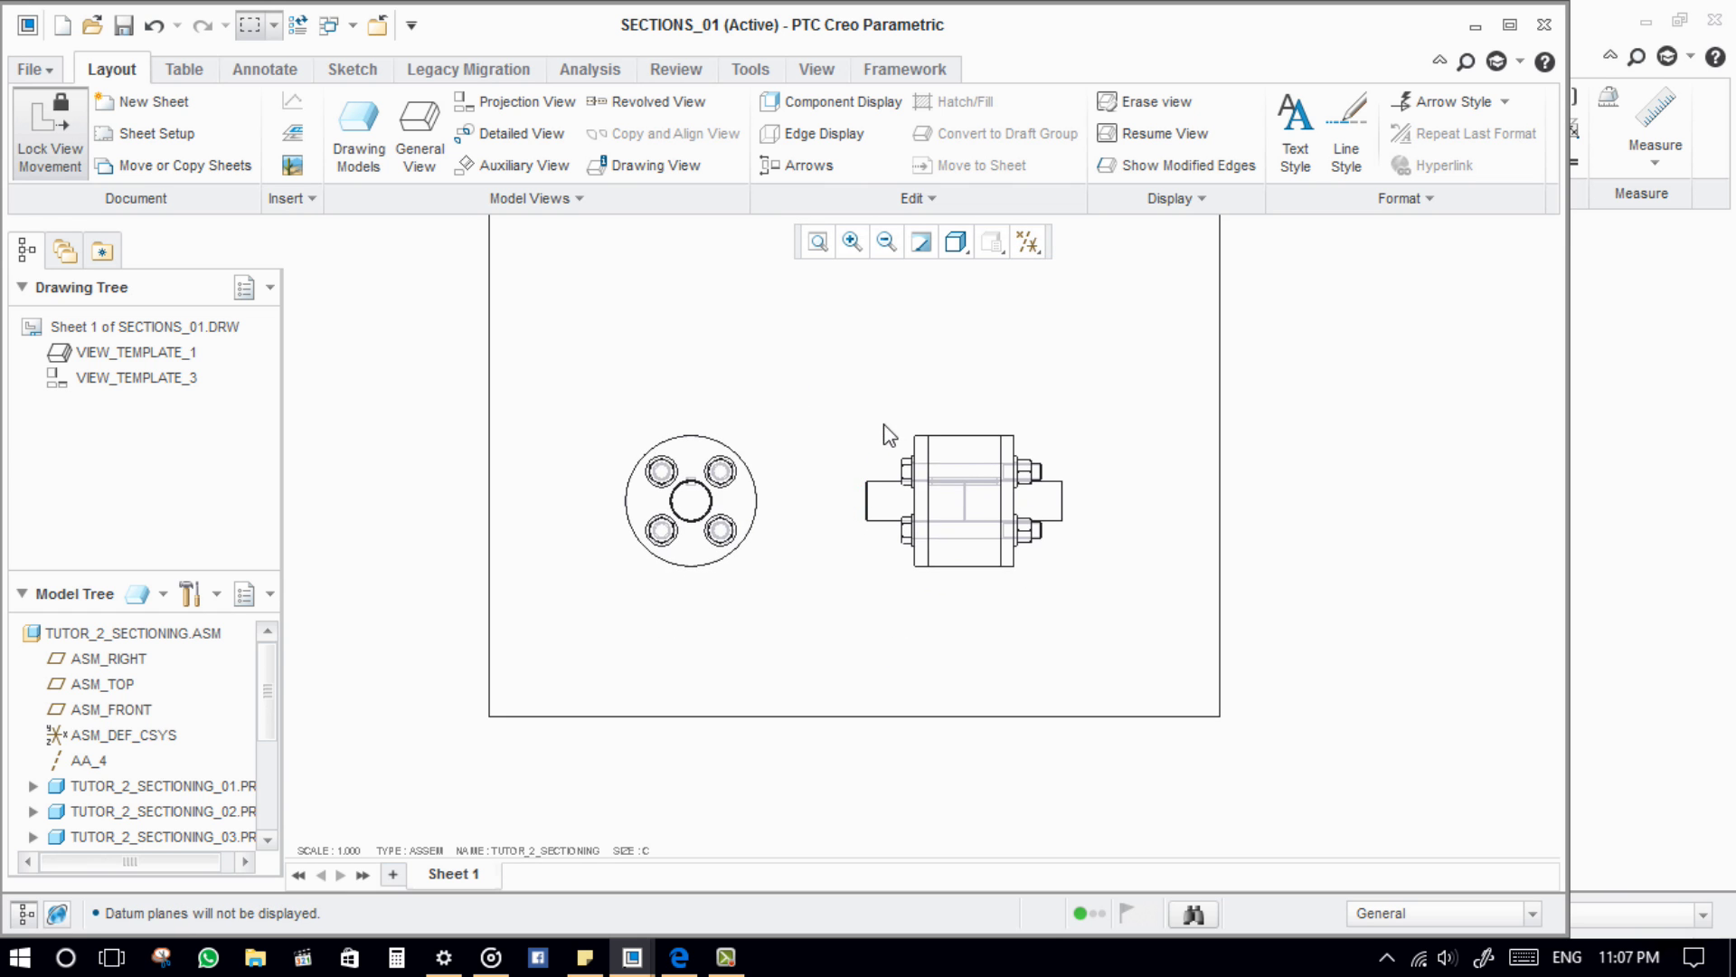
double_click(796, 443)
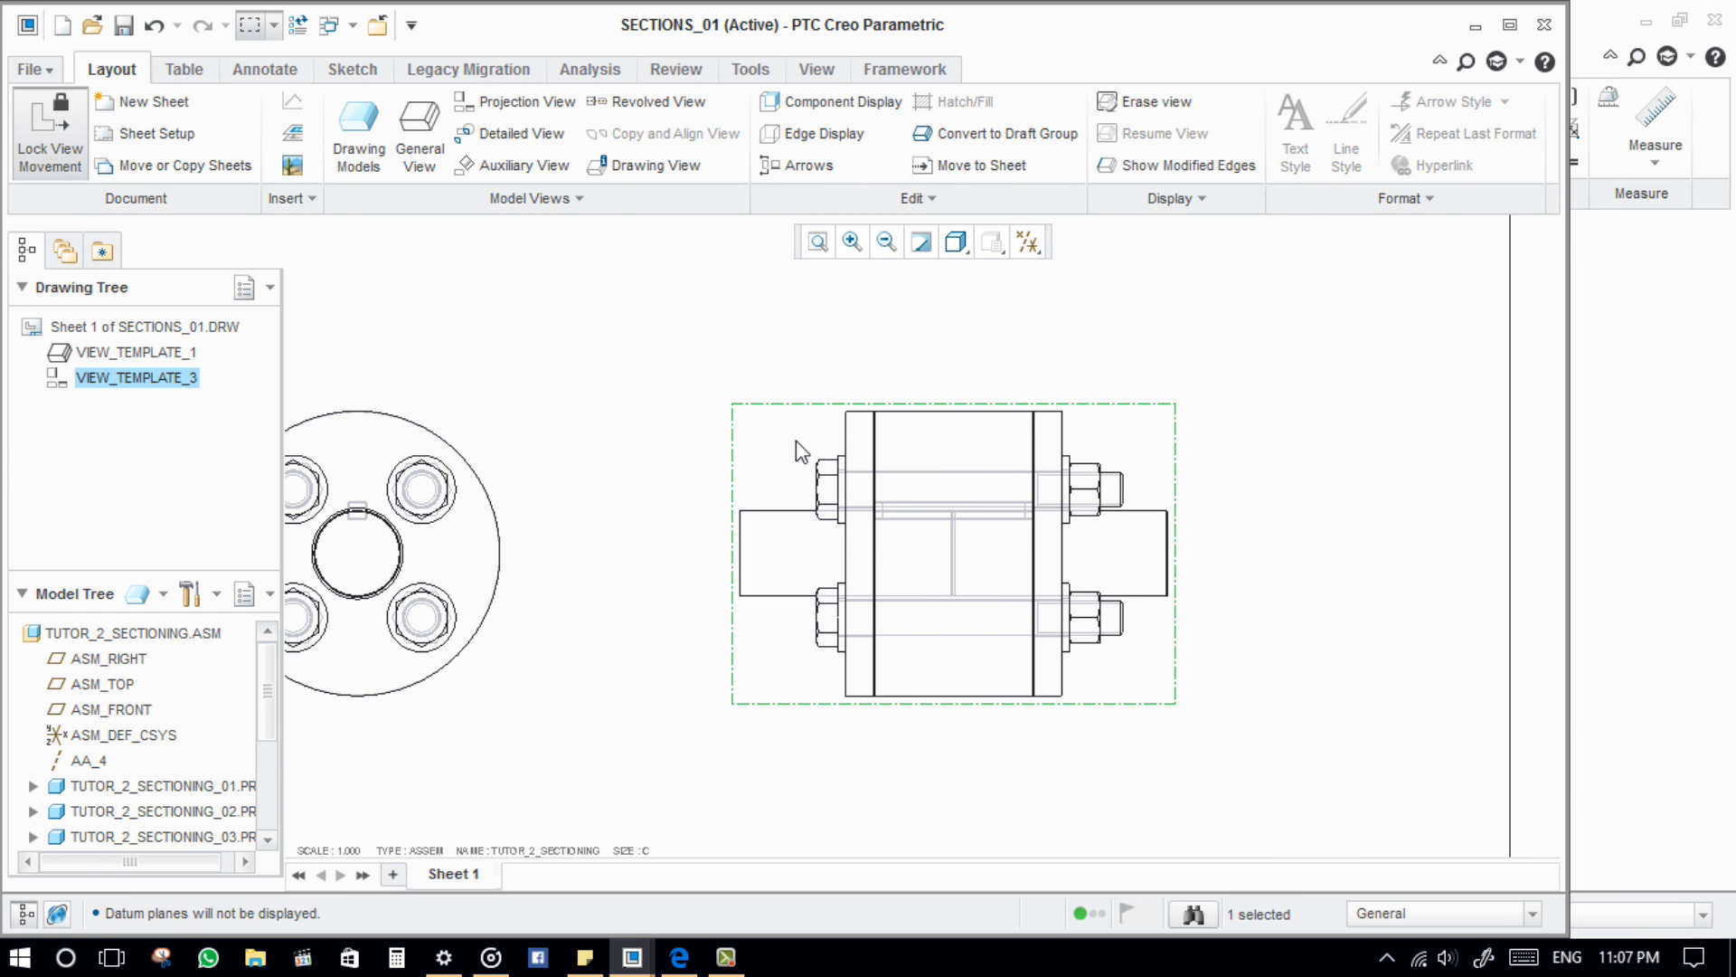
middle_drag(873, 561, 541, 529)
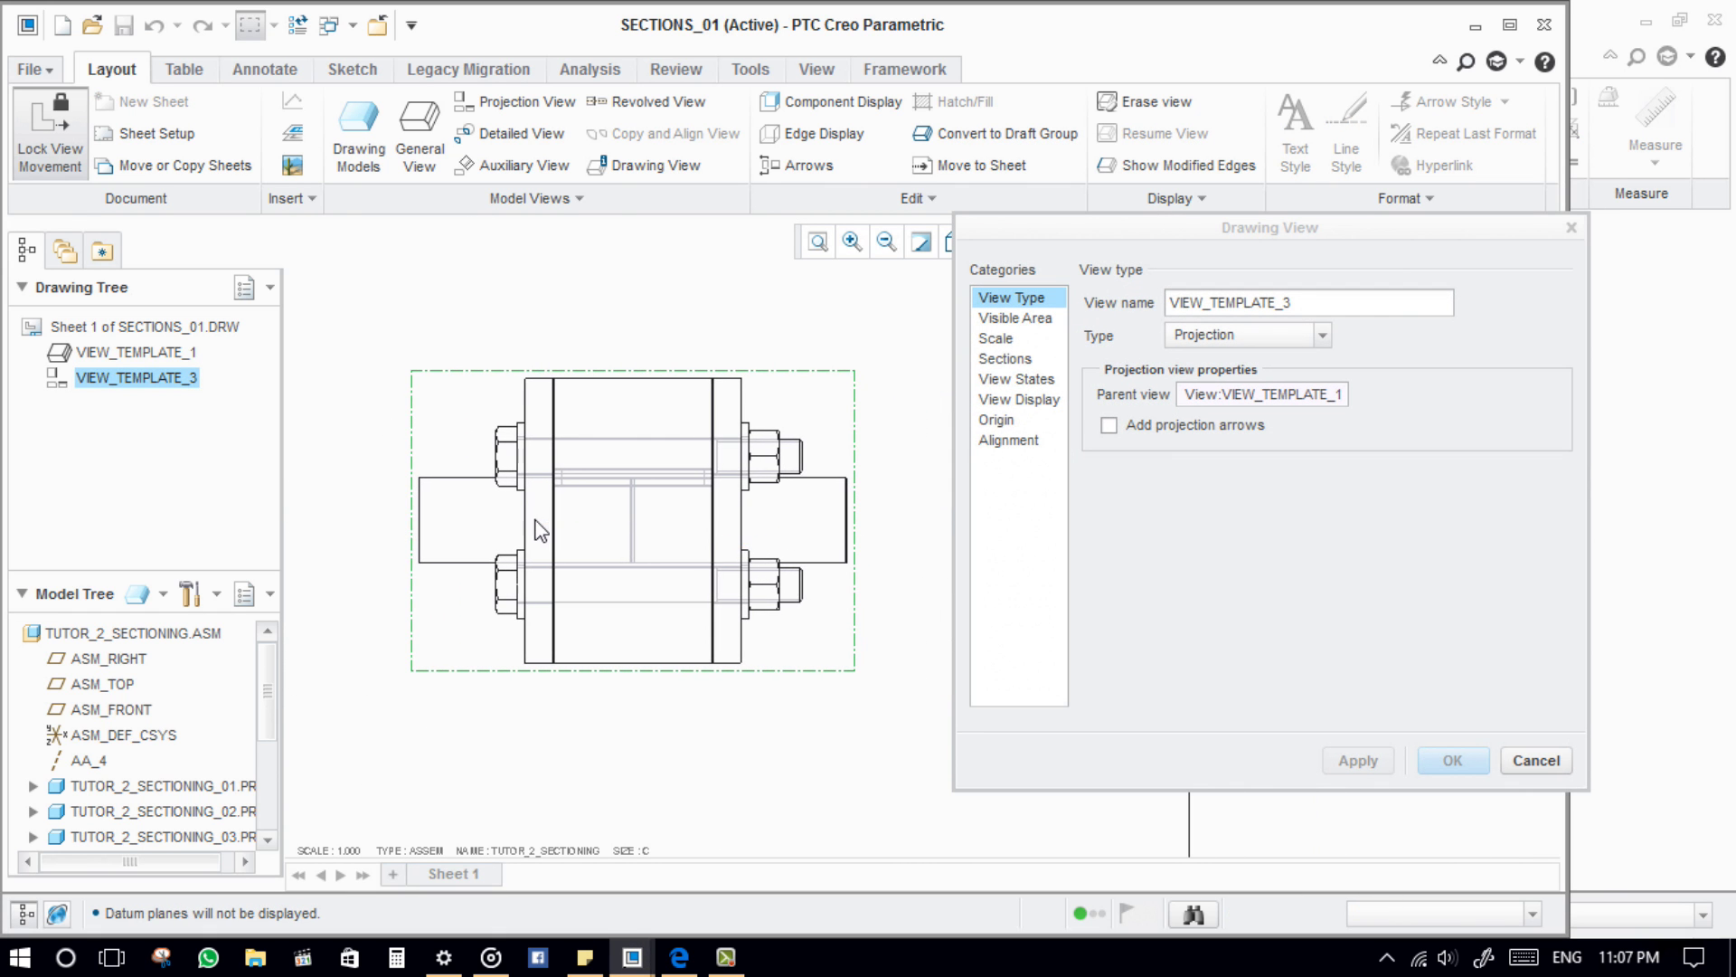
click(1024, 362)
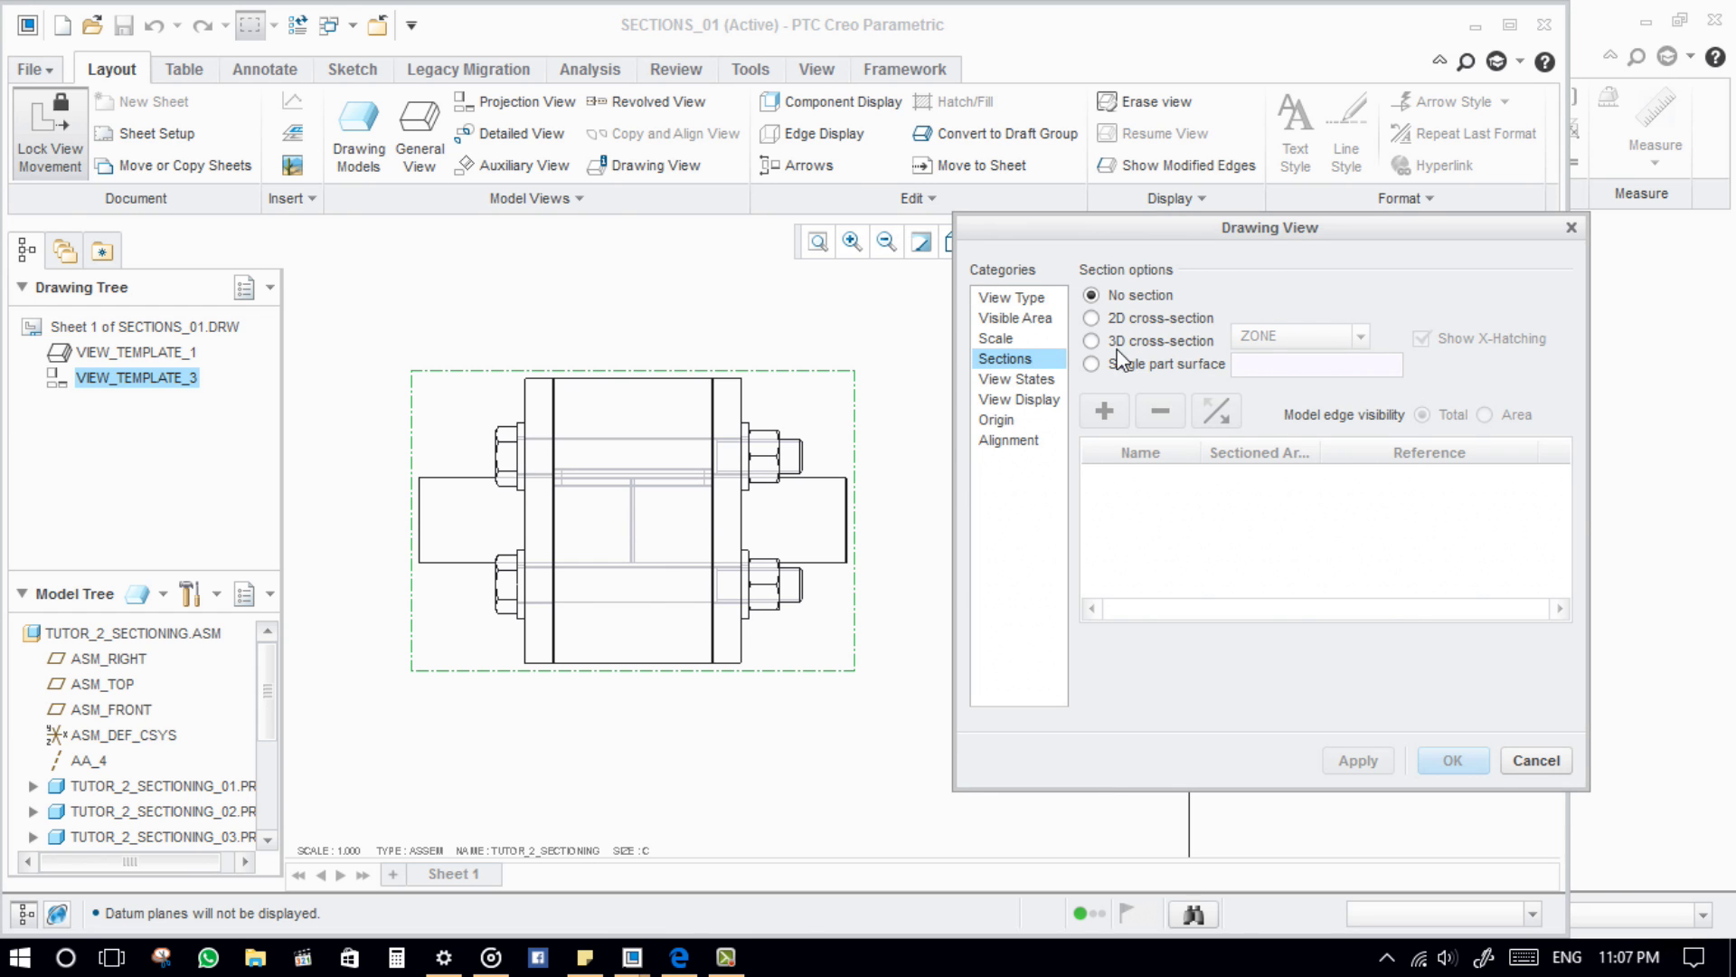
click(1142, 319)
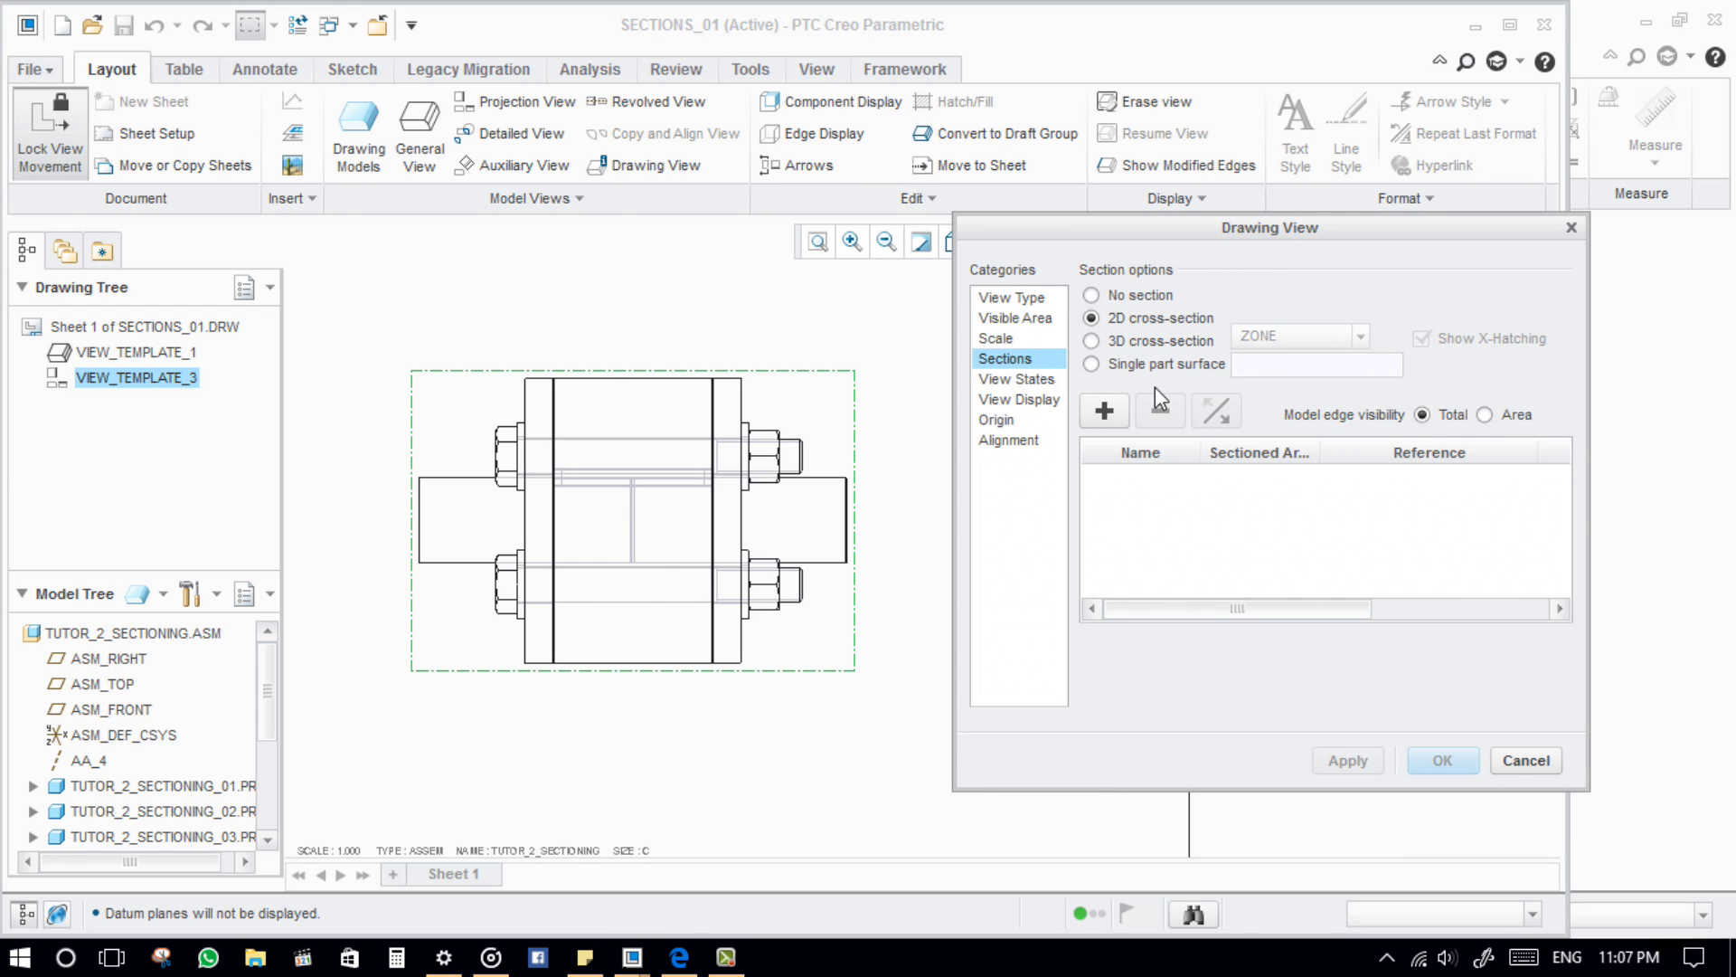
click(1120, 423)
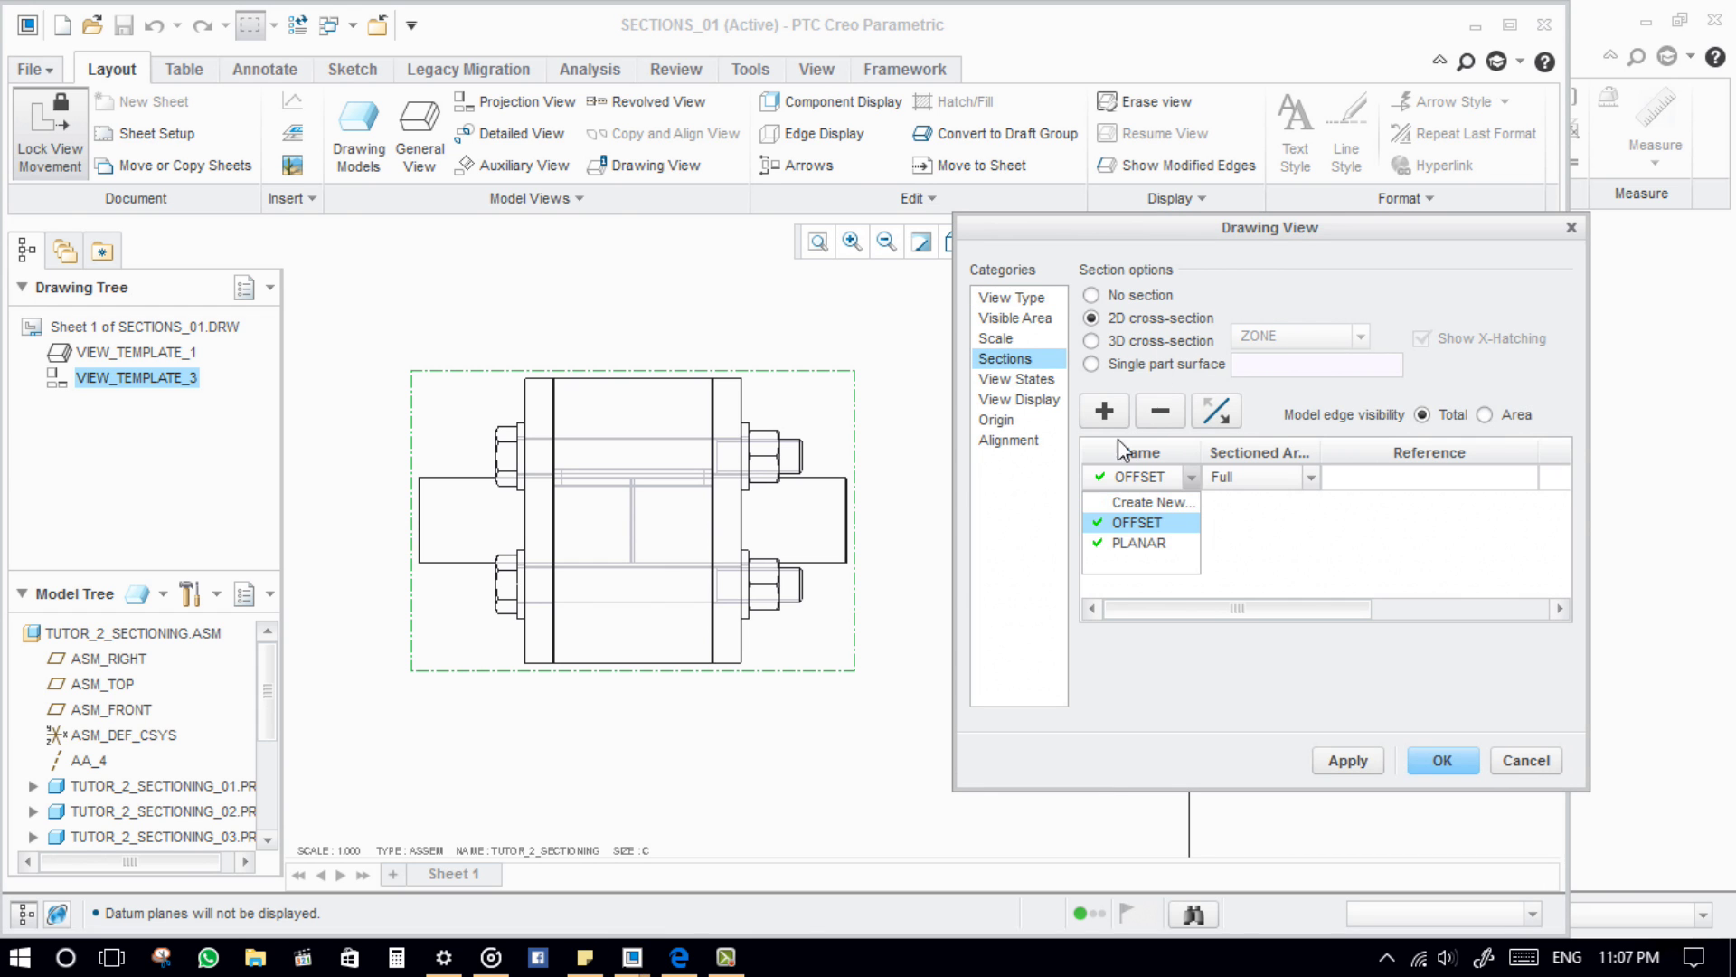
click(1141, 544)
click(1347, 761)
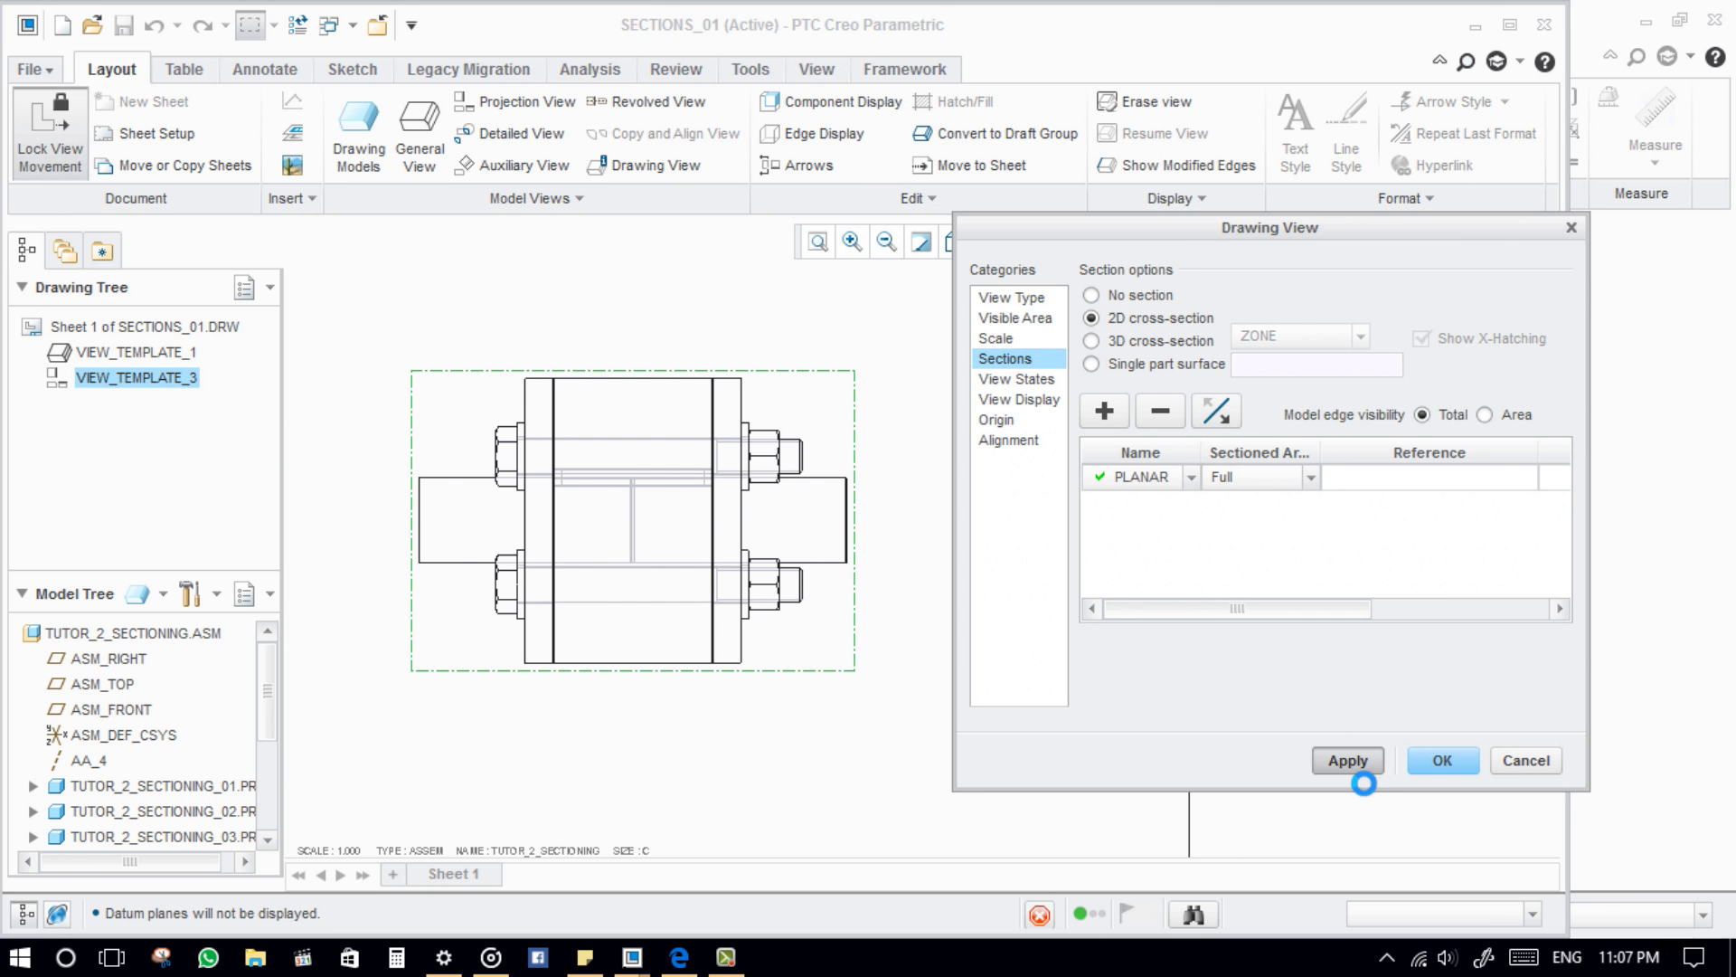
Step: Set the planar section view's display style to No Hidden and its tangent edges display style to None
scroll(689, 554, up, 2)
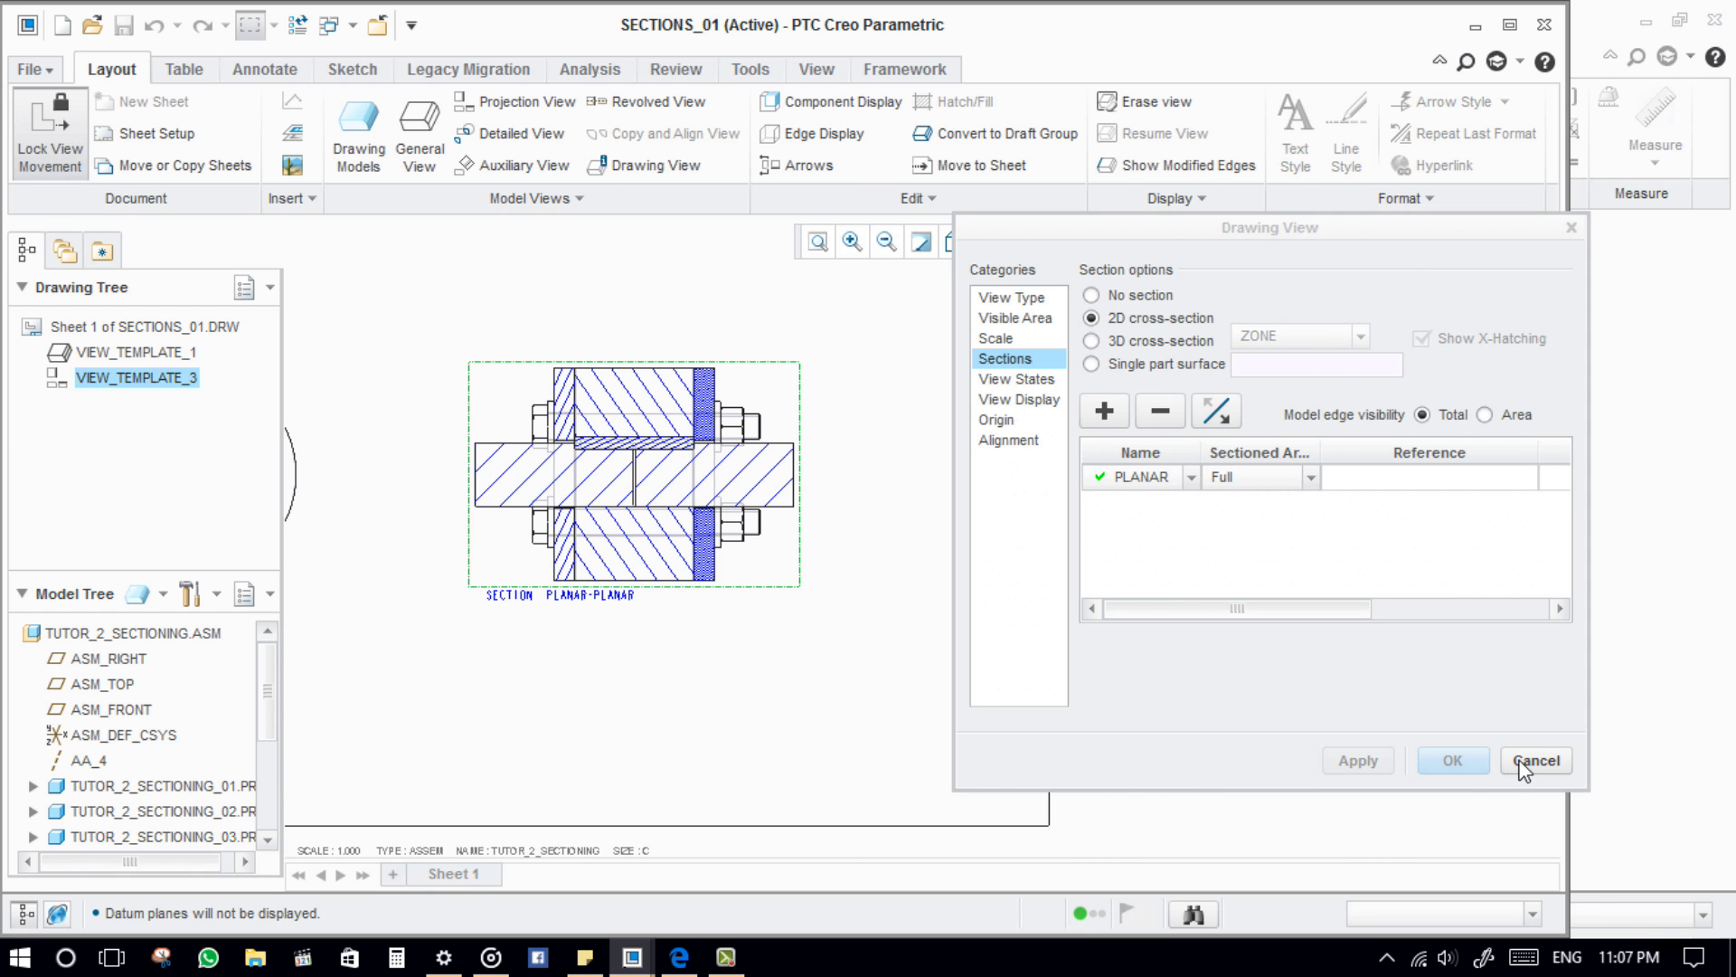
click(1019, 399)
click(1282, 329)
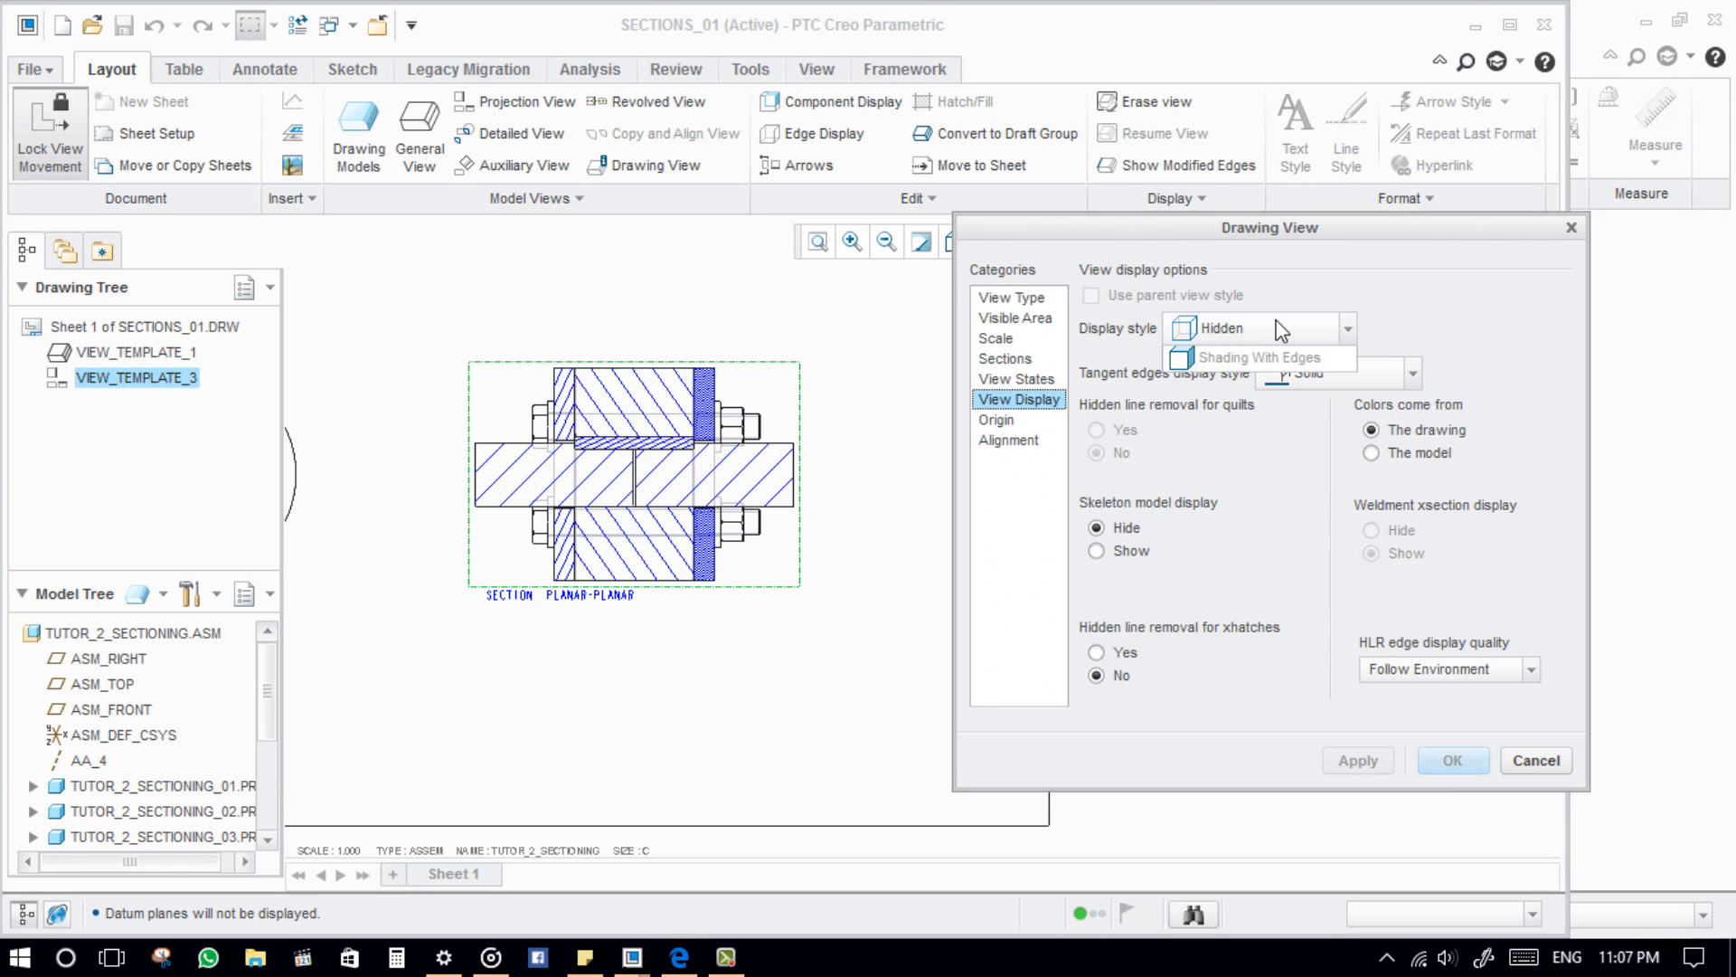
click(1230, 445)
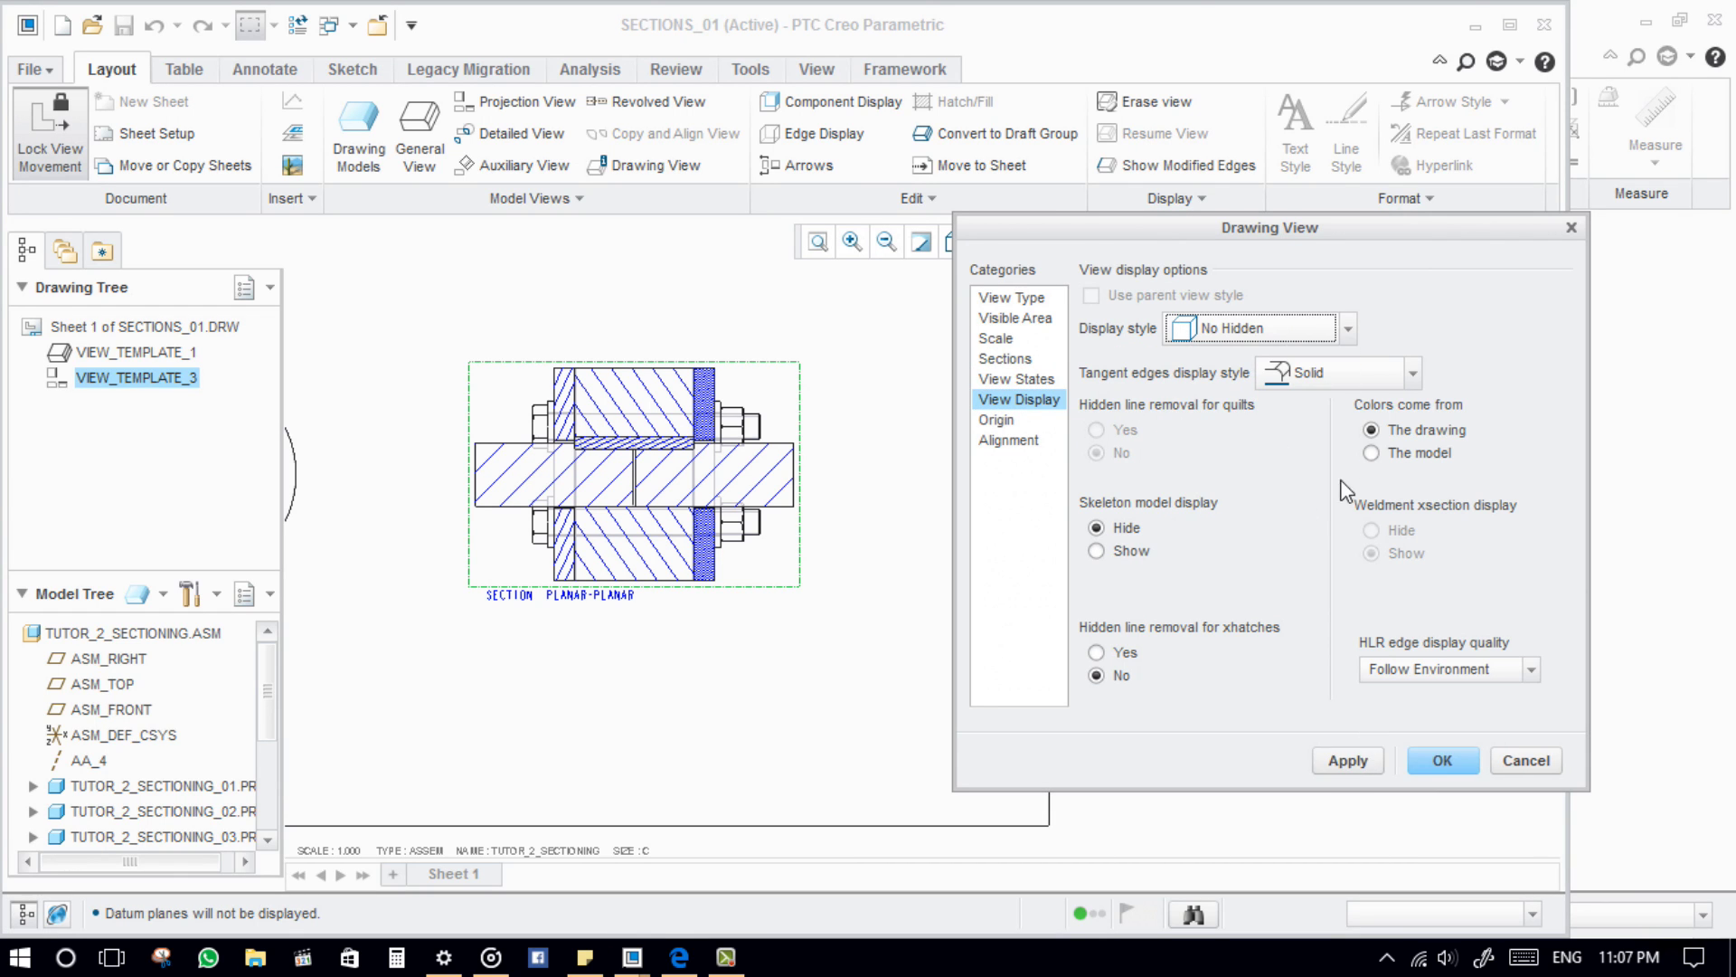
click(1330, 373)
click(1332, 429)
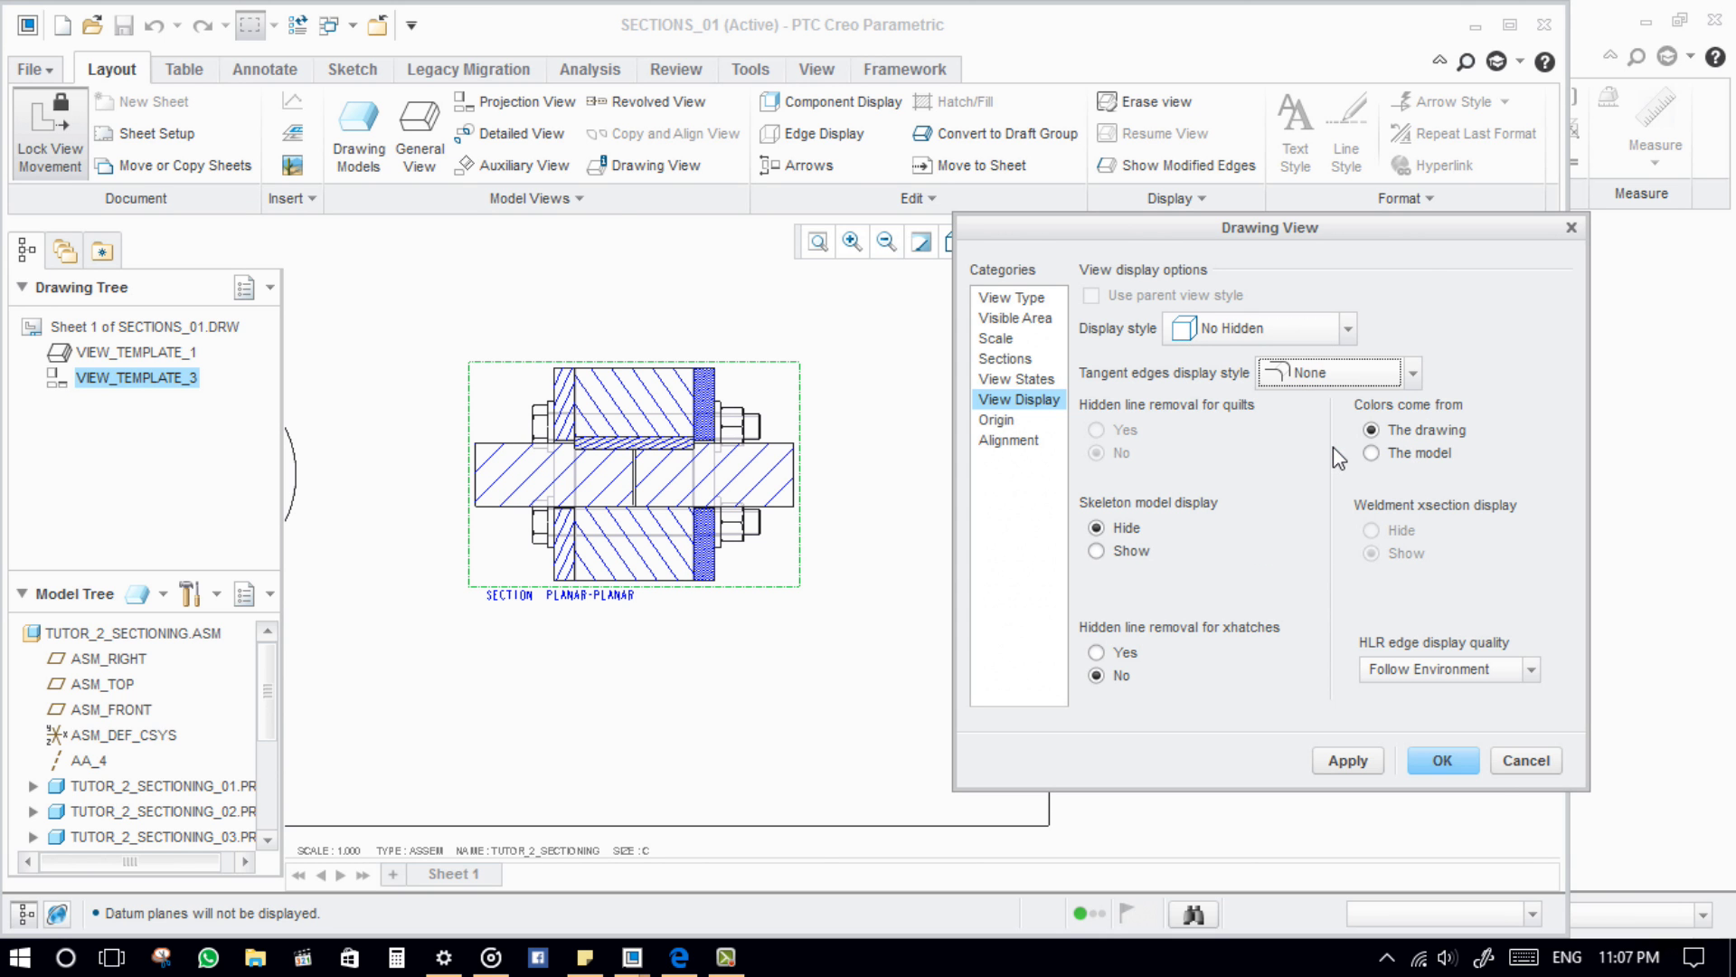
click(1349, 761)
click(1516, 763)
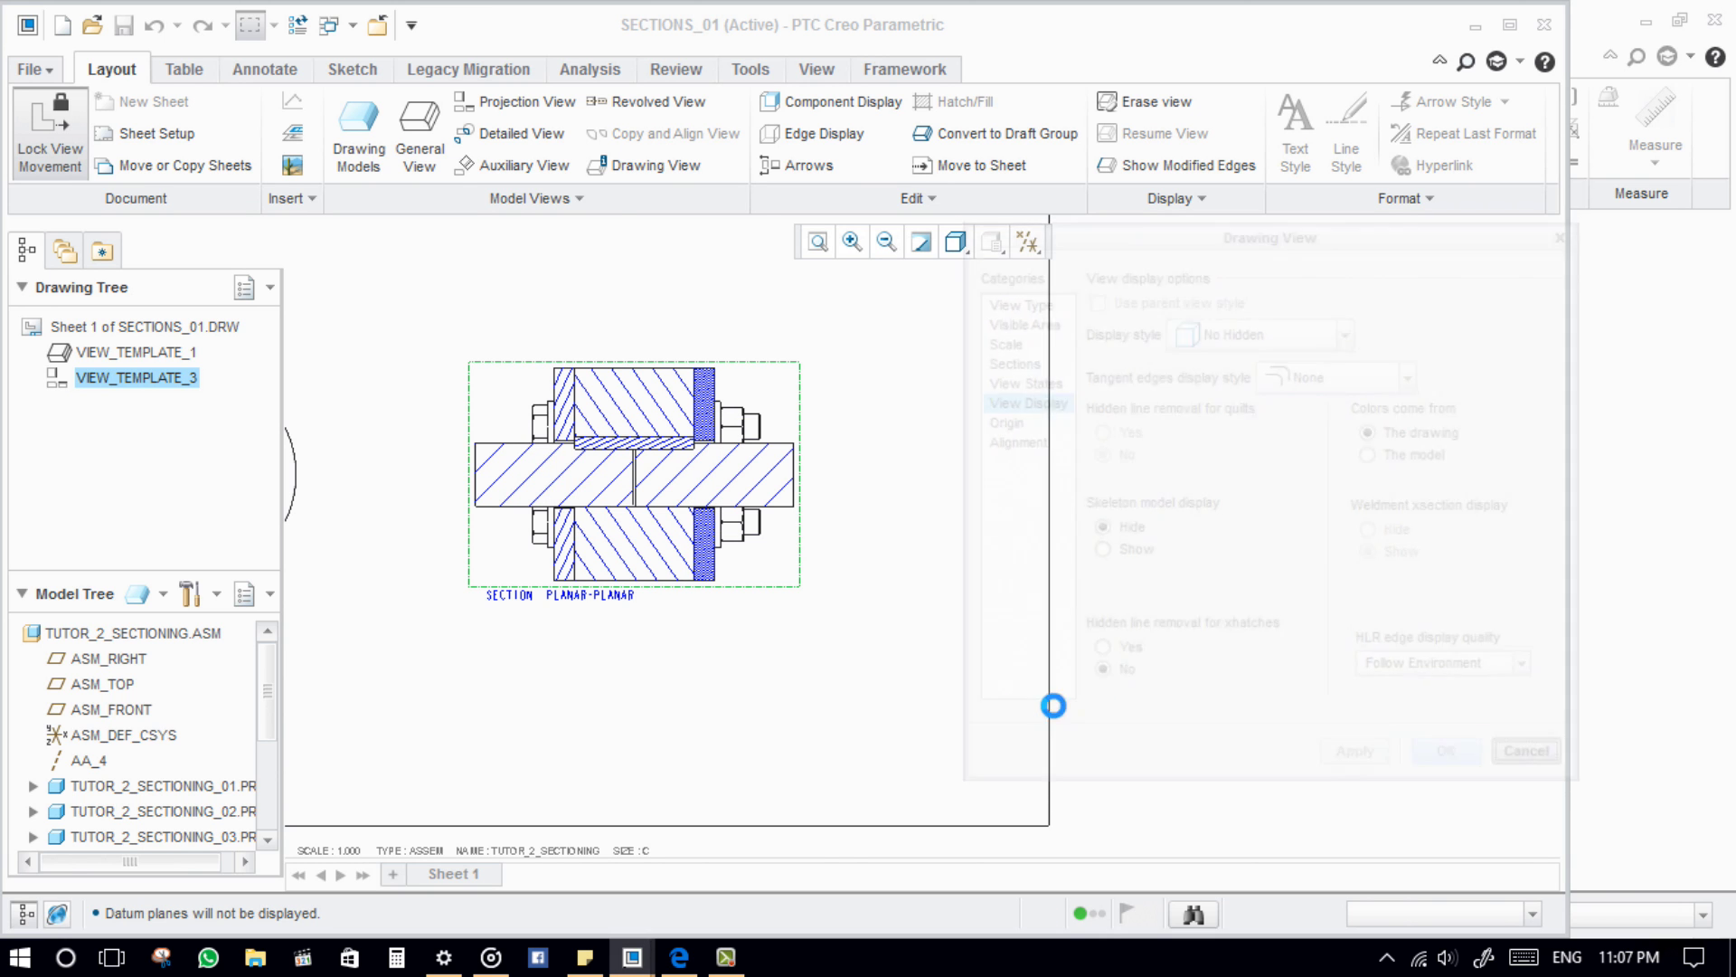
Step: Add a projection view of the circular front view, placed to the right of the planar section view beyond the sheet border
scroll(846, 567, down, 2)
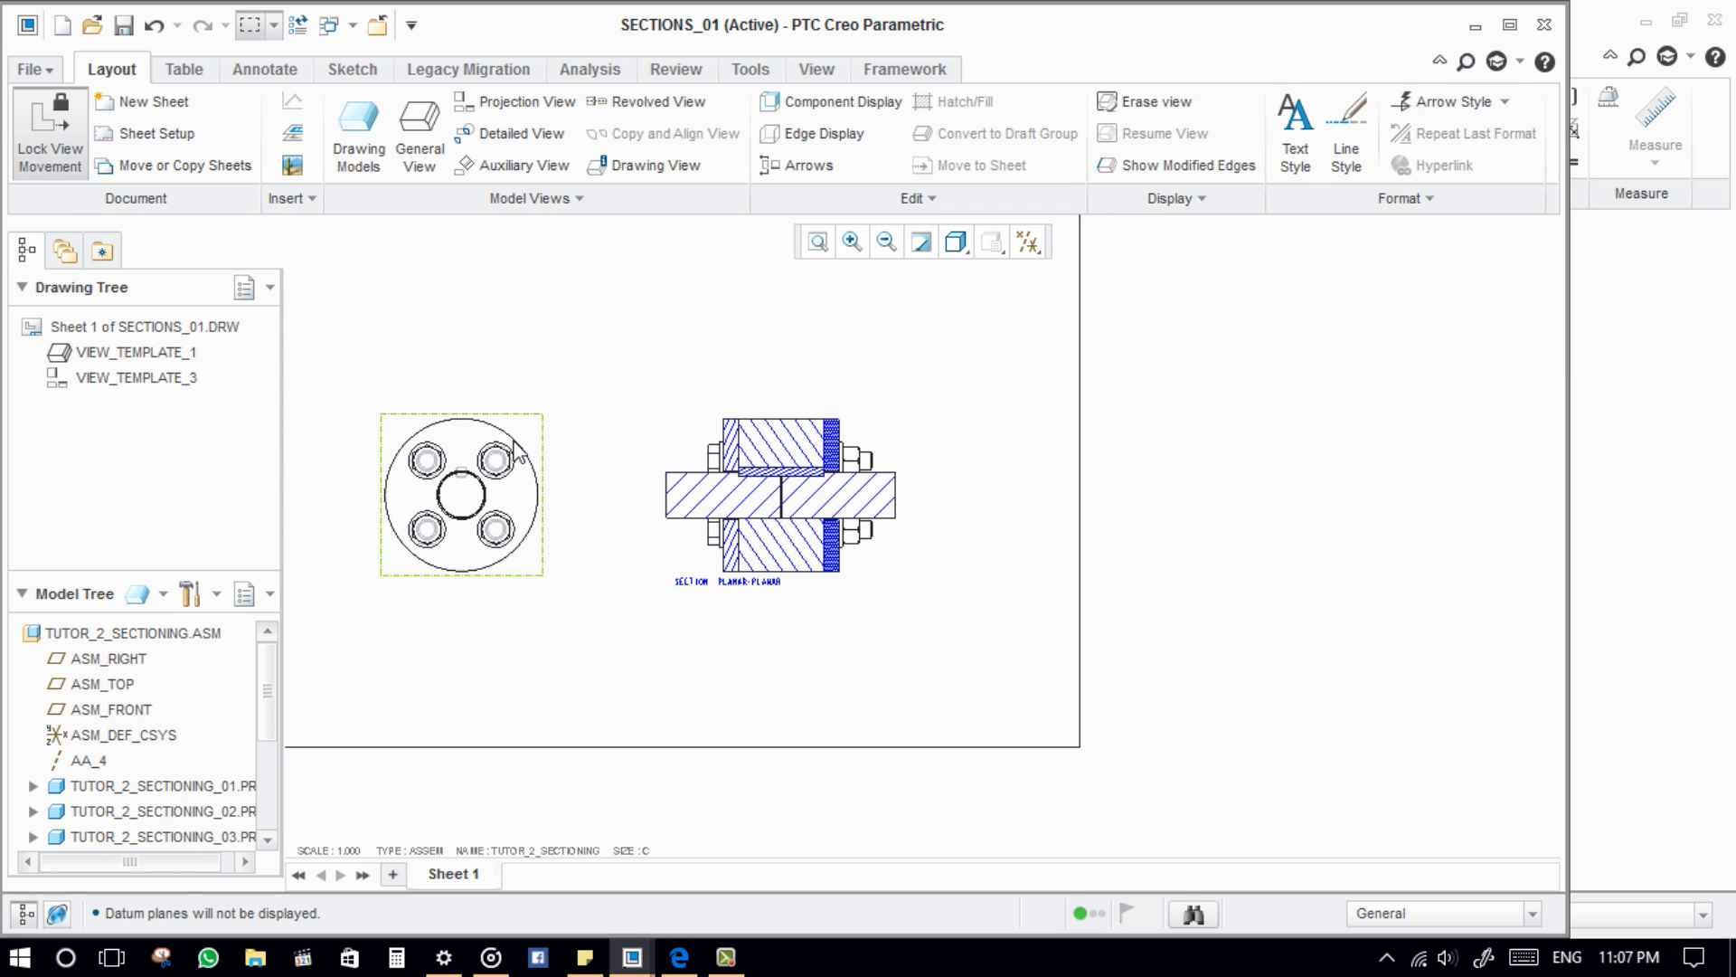
click(511, 447)
click(512, 102)
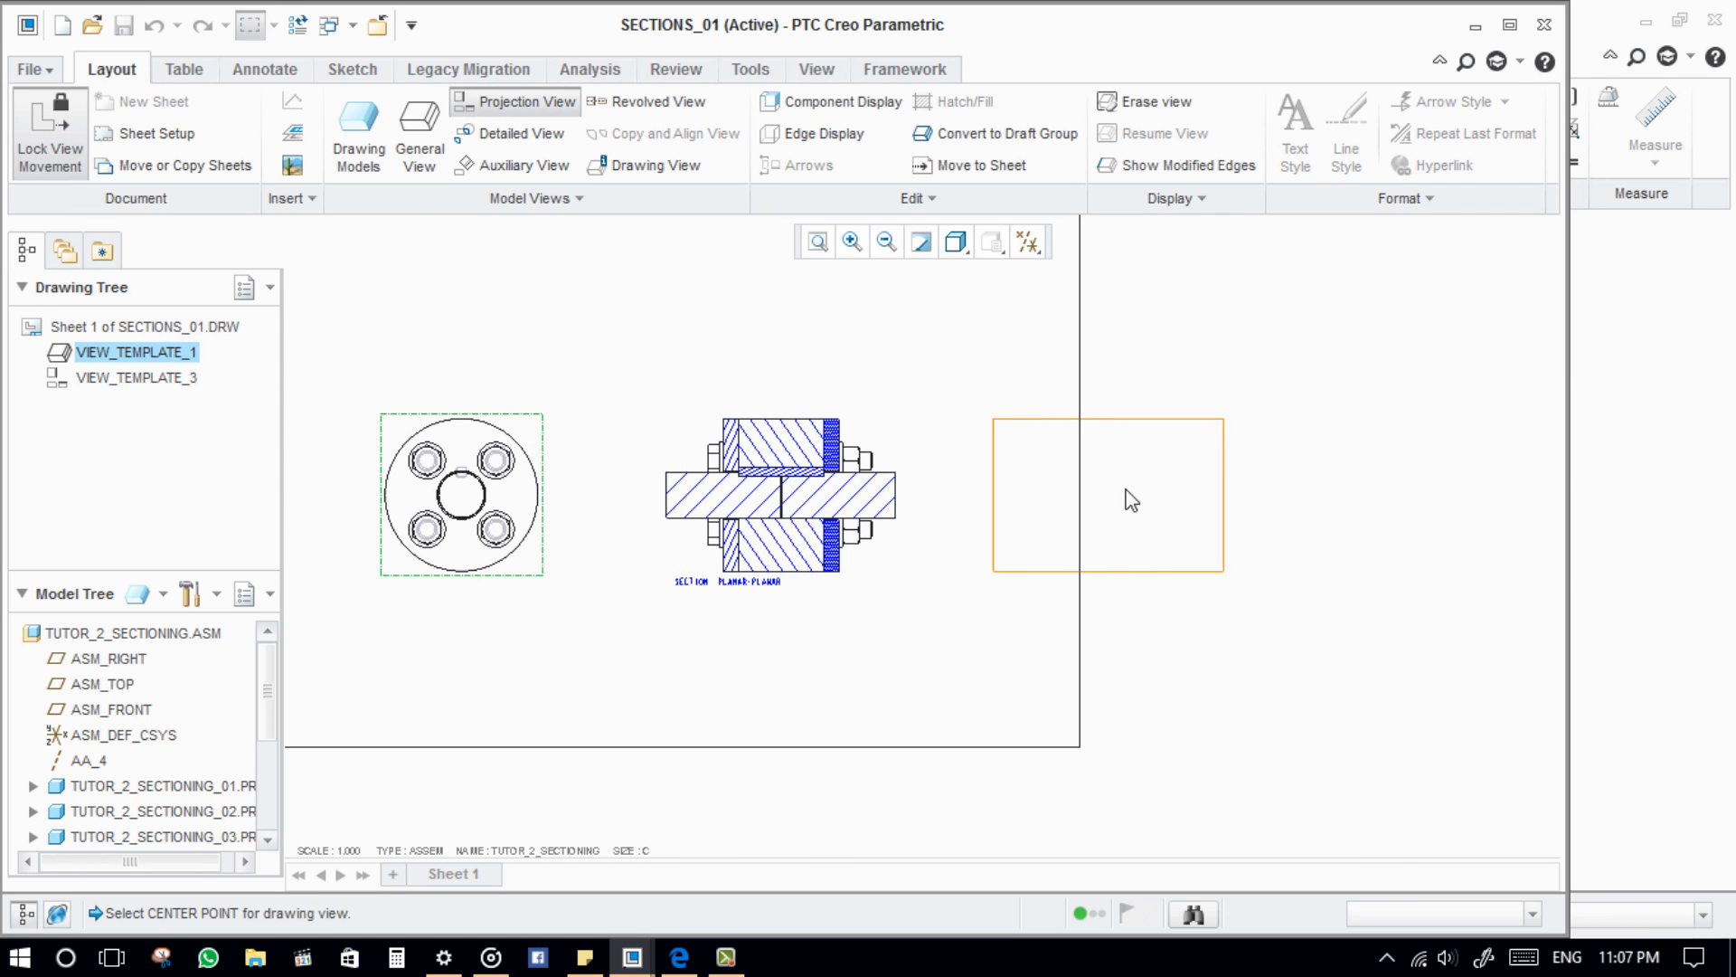
click(1222, 487)
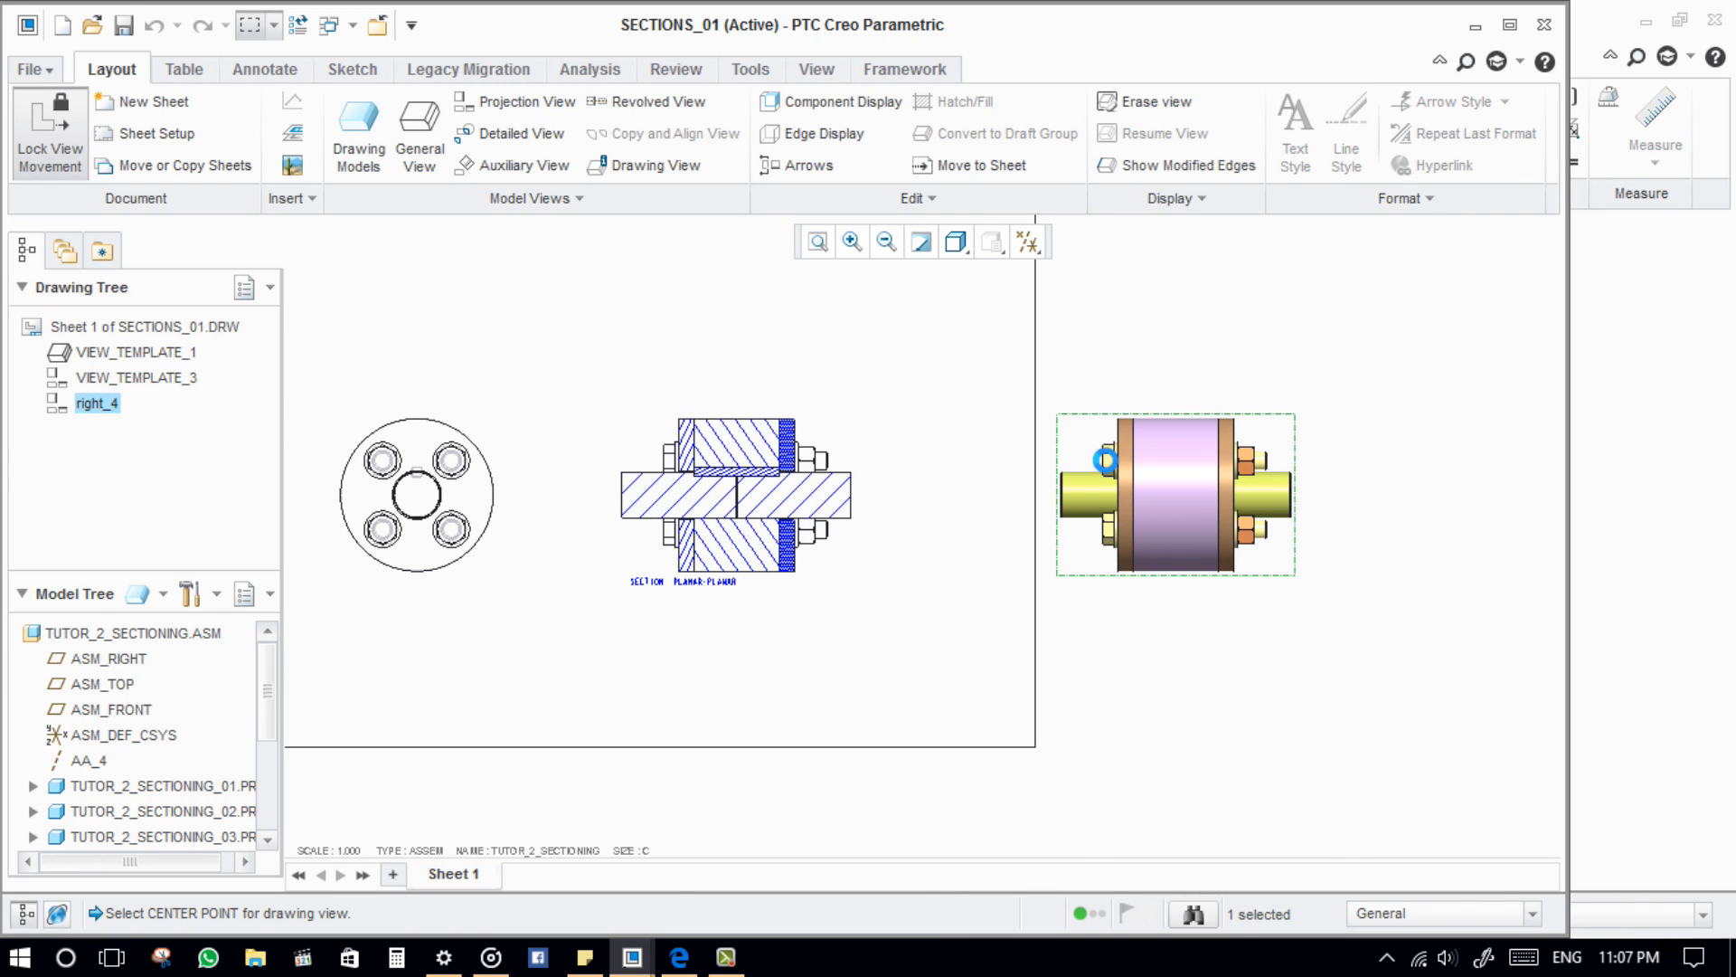
Step: Set the display style of the new projection view to No Hidden
double_click(1190, 470)
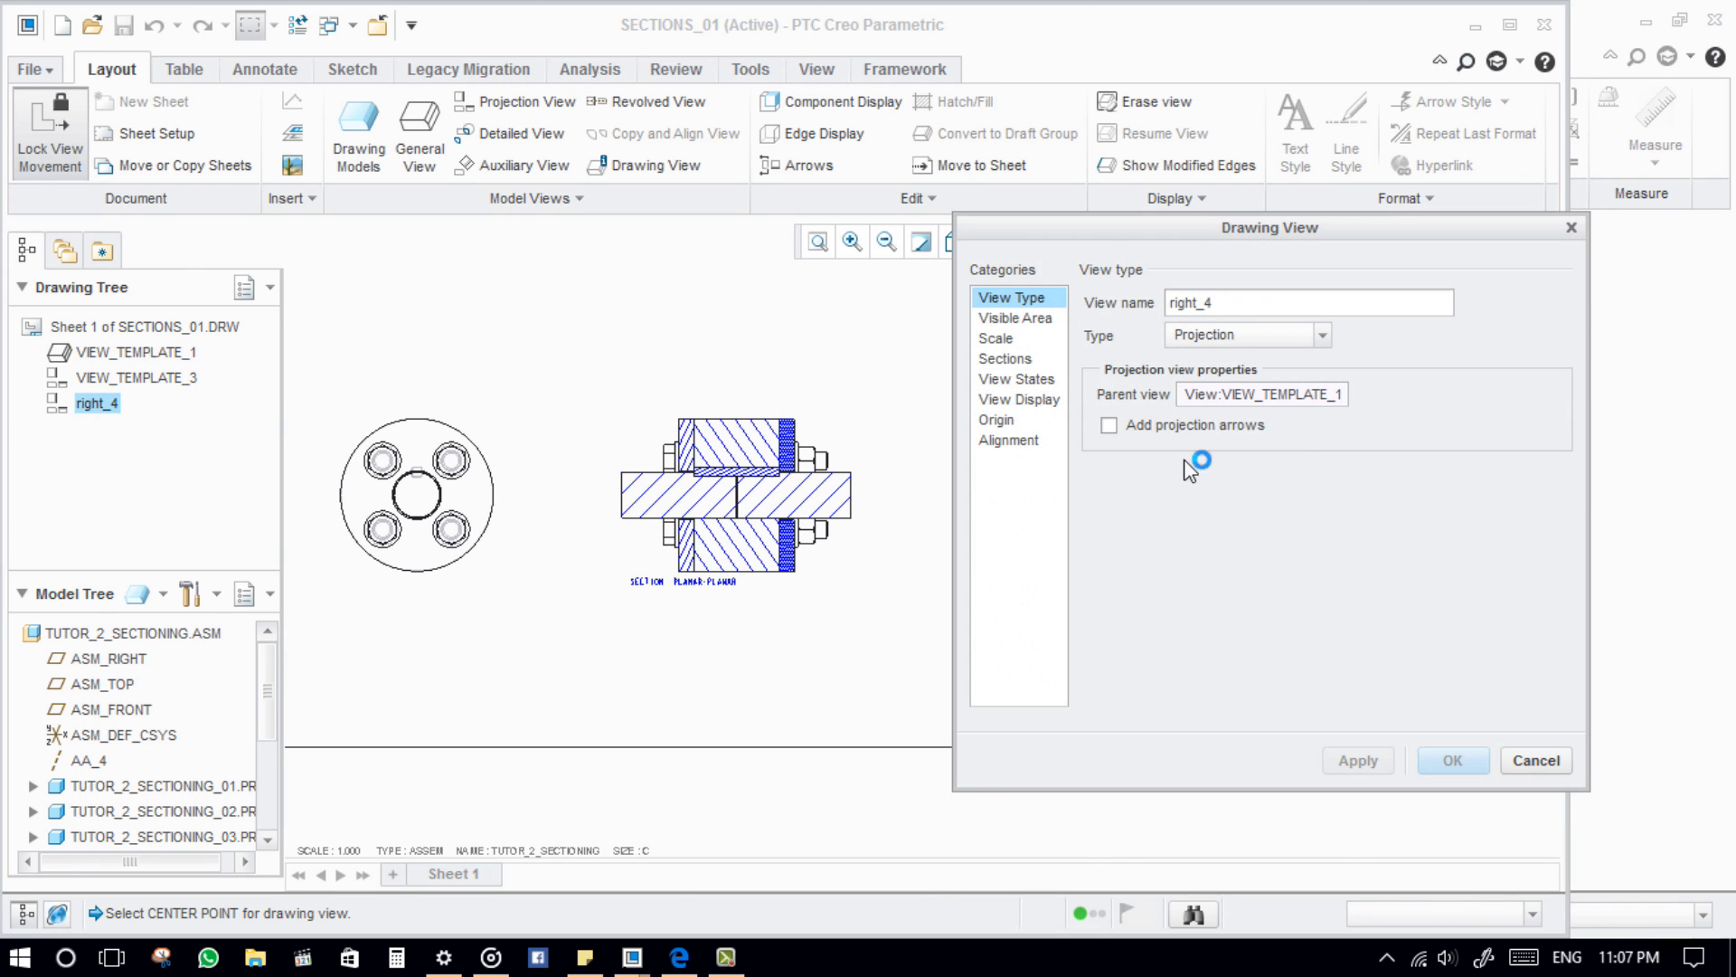
click(1038, 399)
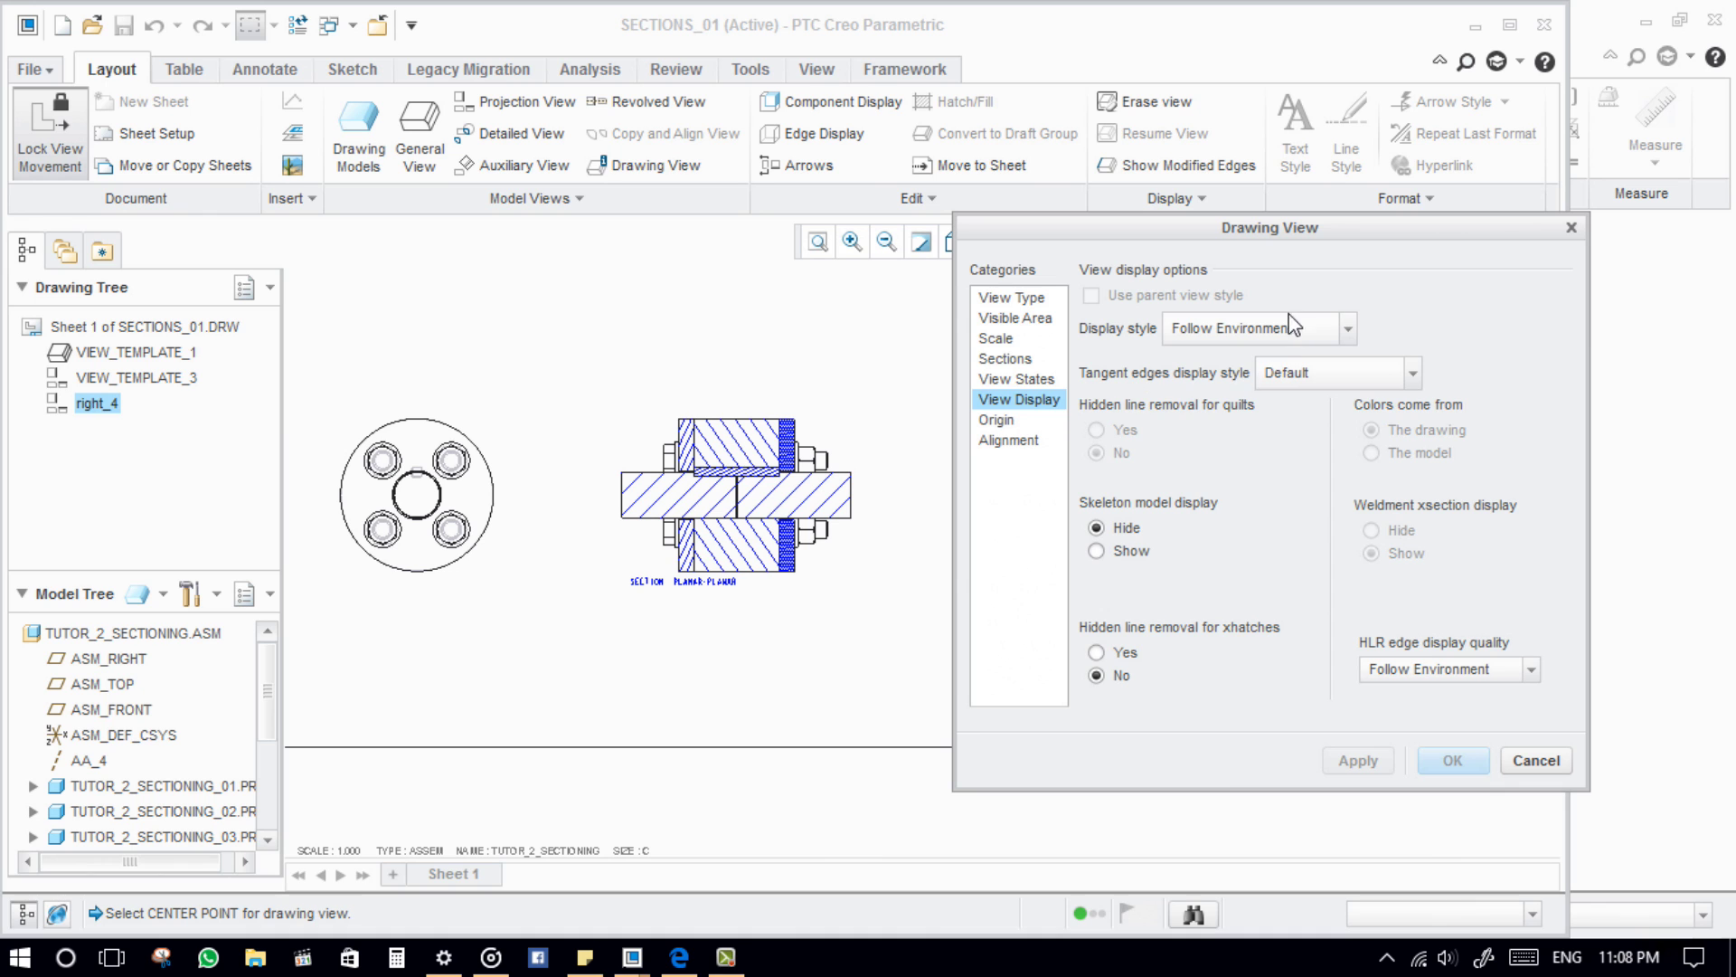
click(1284, 329)
click(1246, 442)
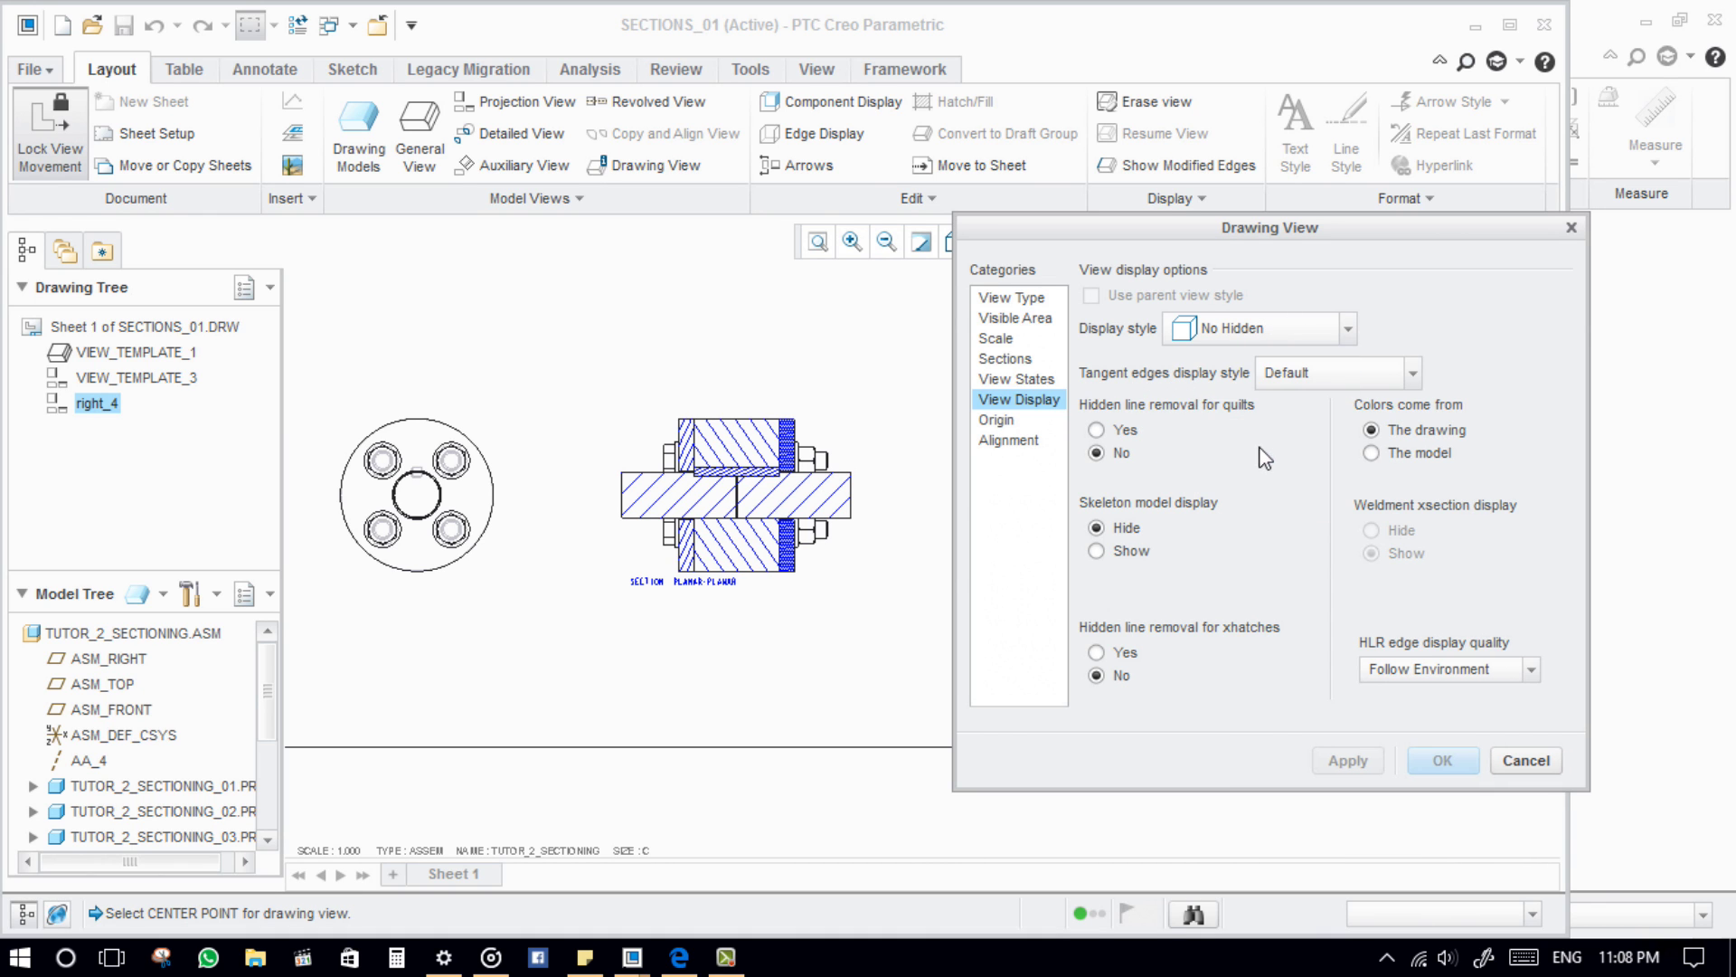
click(1348, 760)
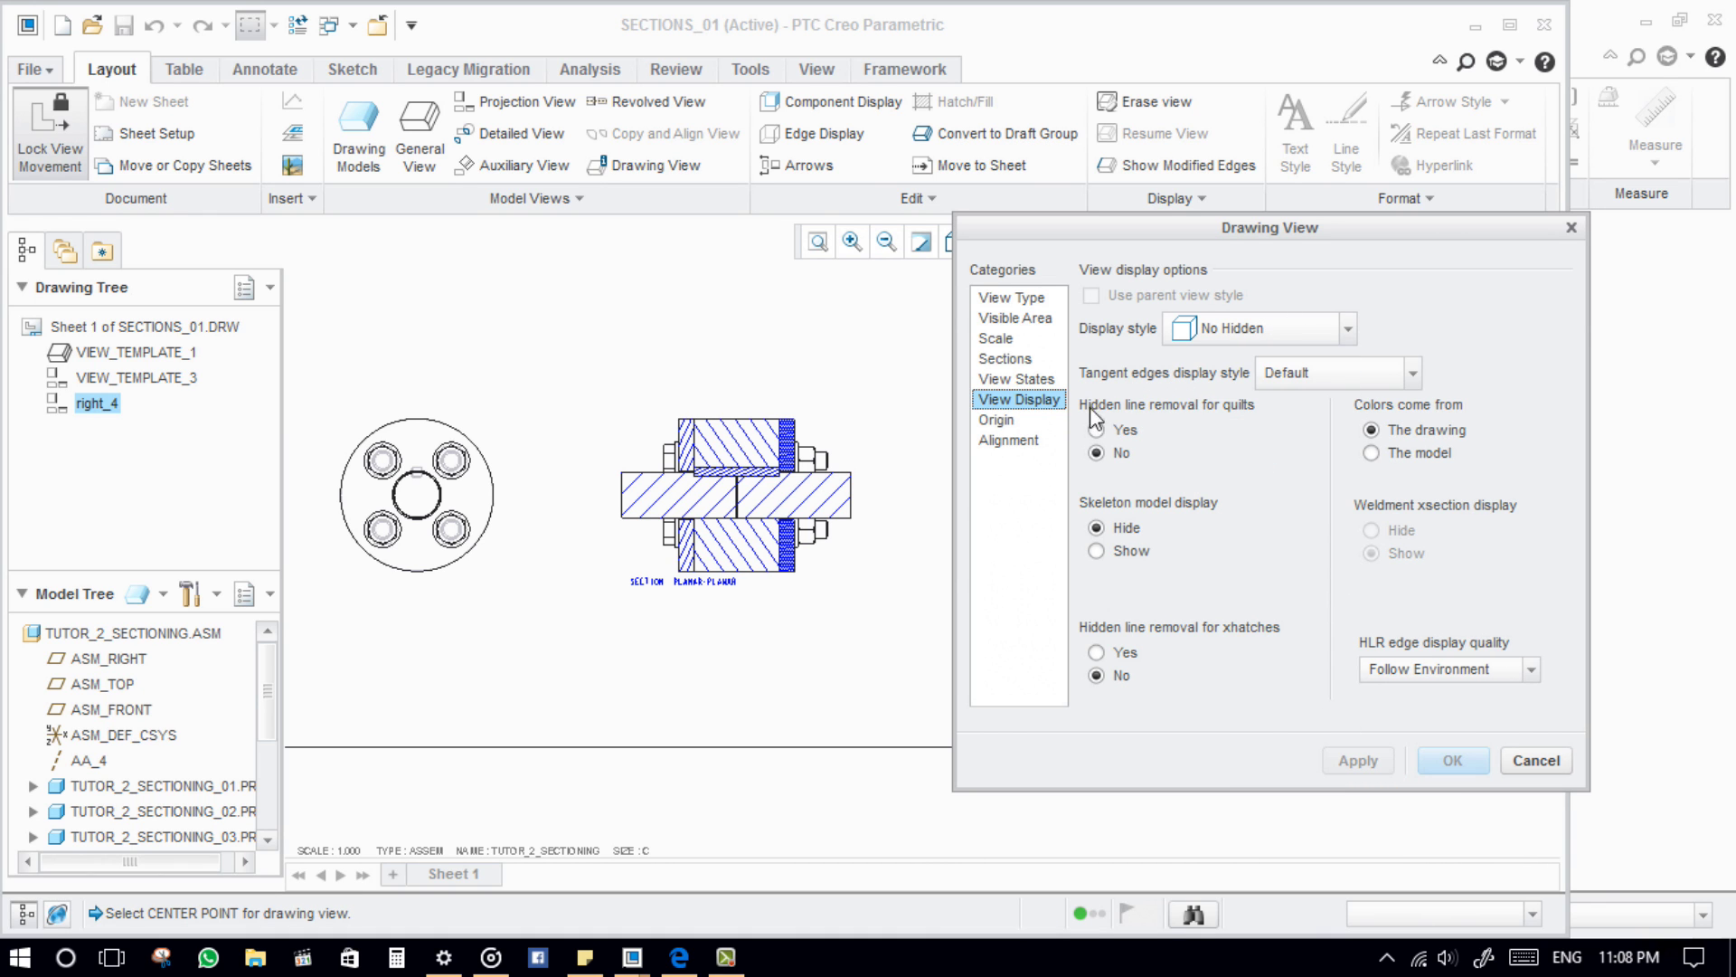
Step: Assign the OFFSET 2D cross-section to the new projection view with the sectioned area set to Full(Aligned)
click(1004, 358)
click(1186, 314)
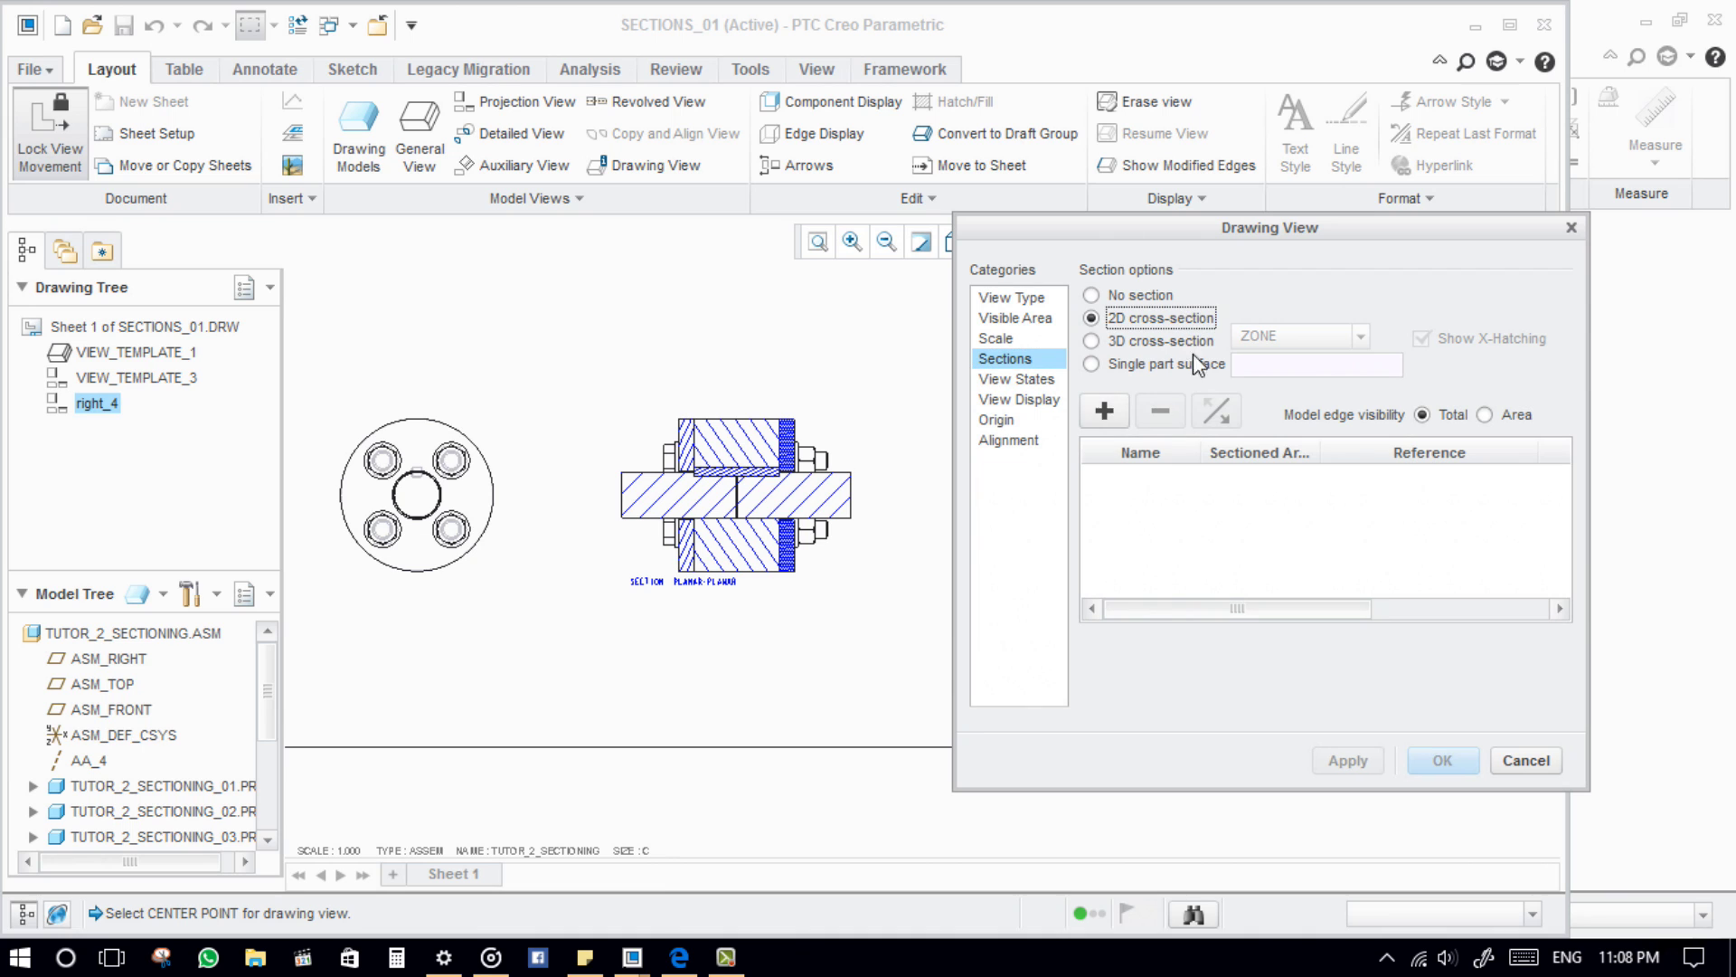
click(1105, 411)
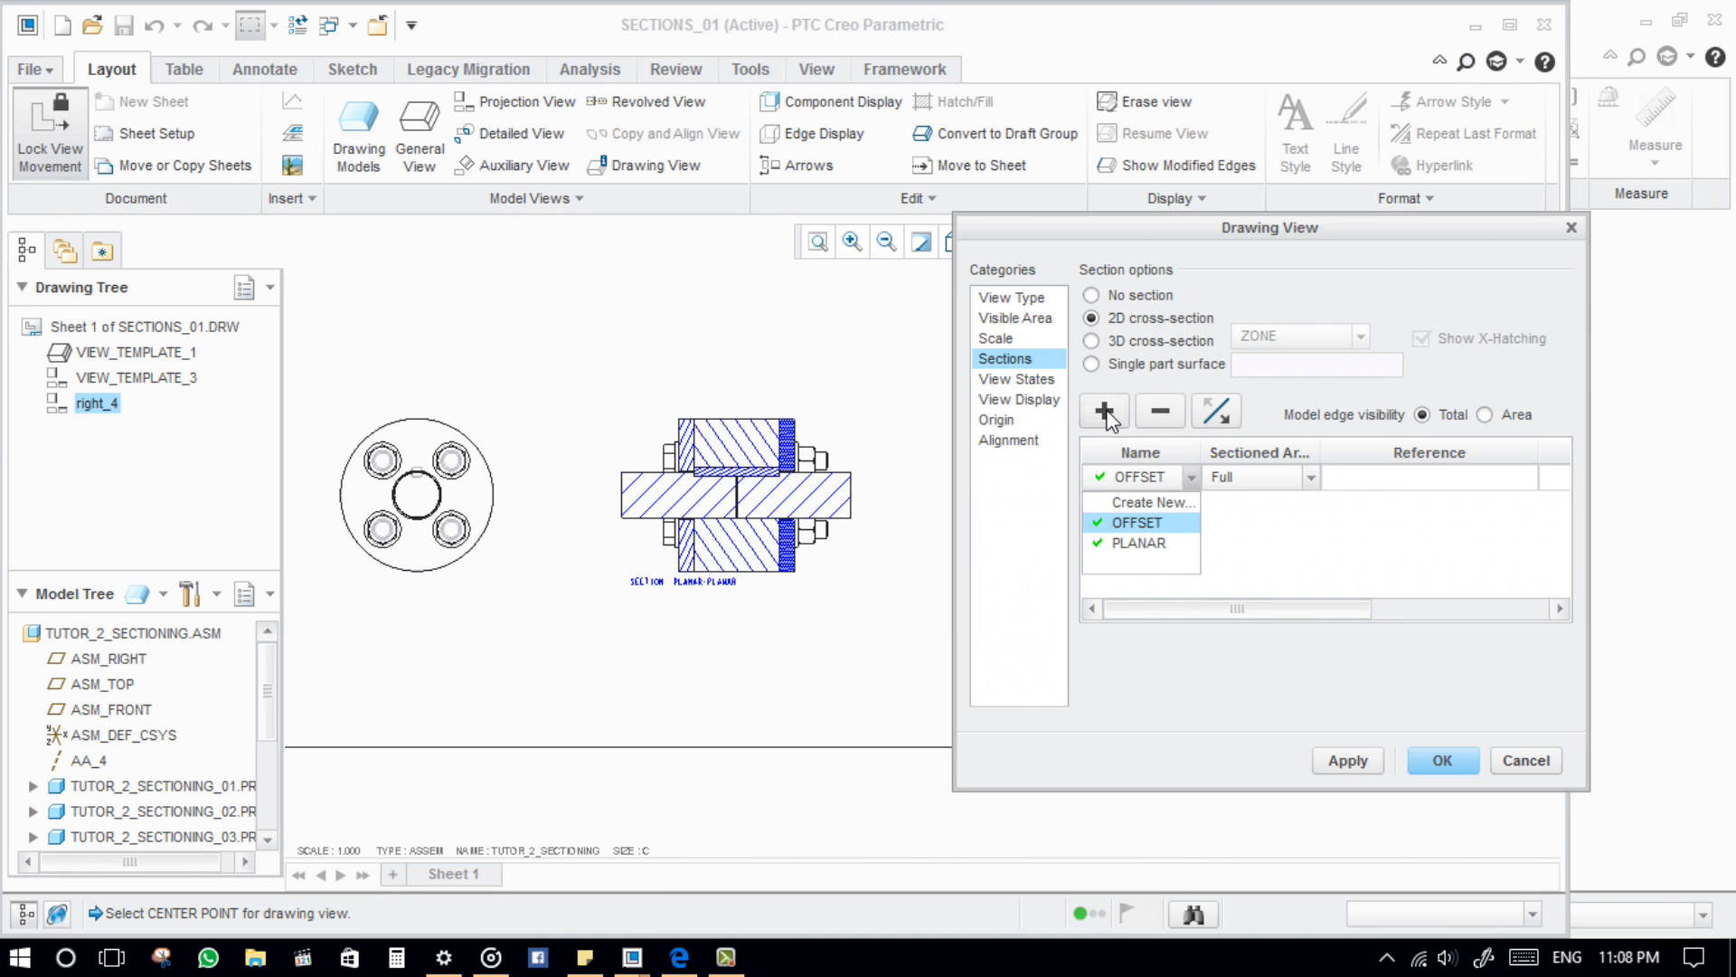
click(1147, 524)
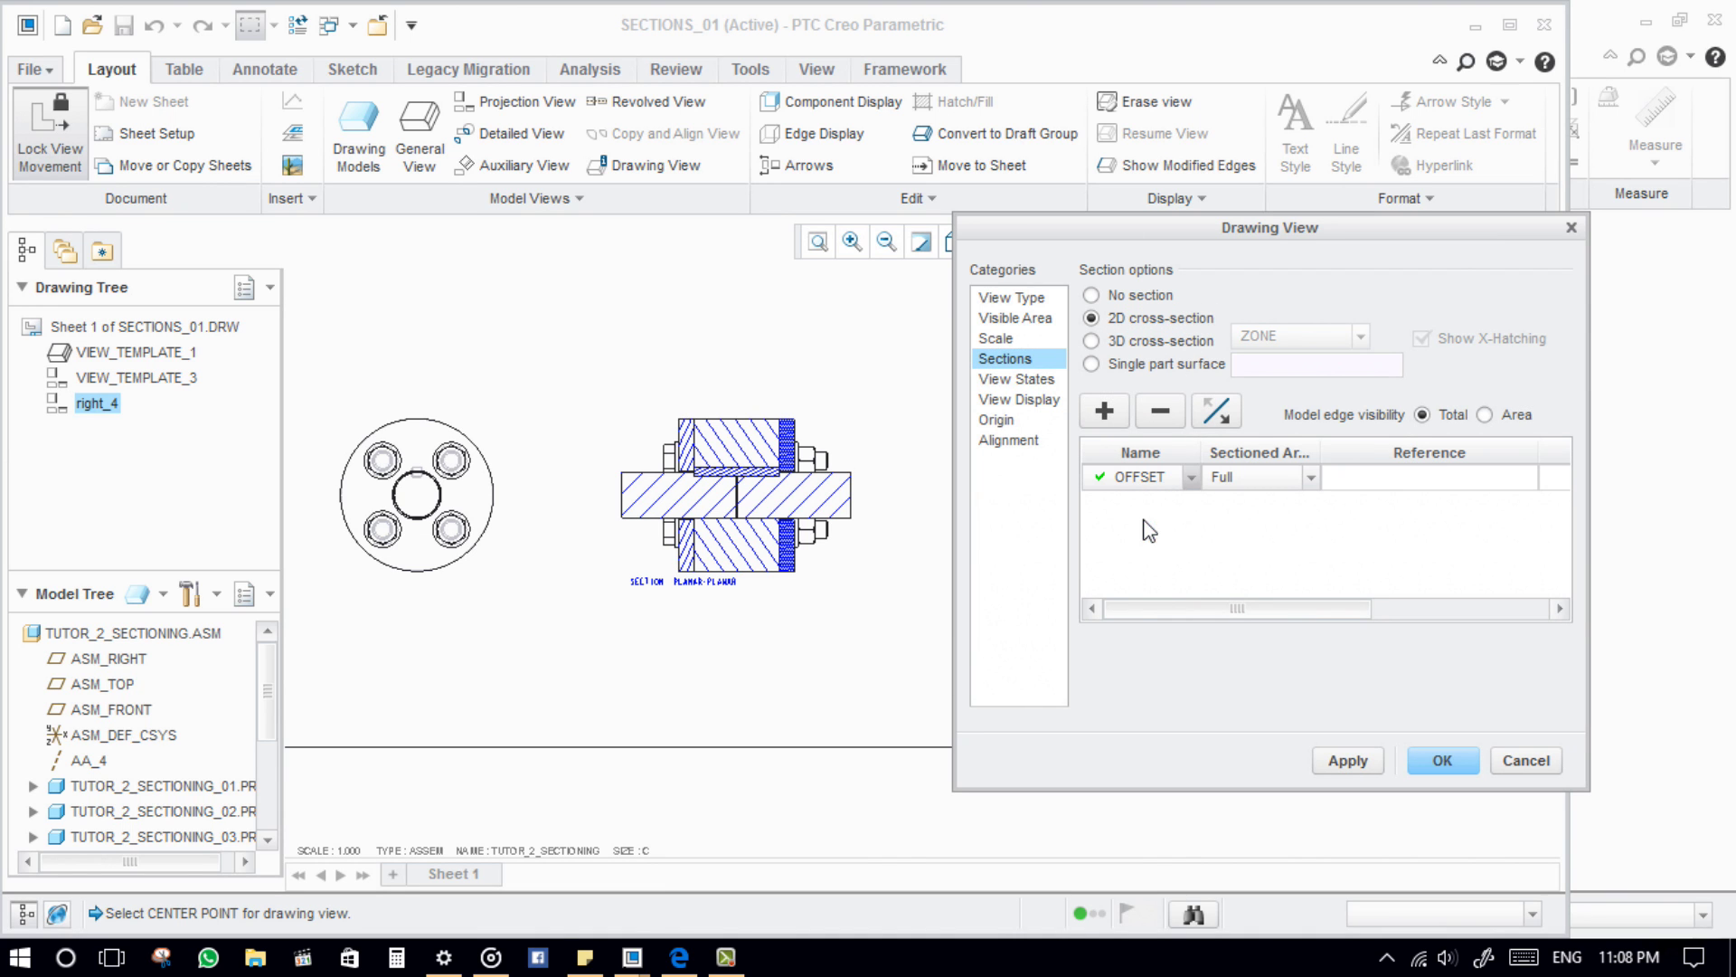
click(1308, 479)
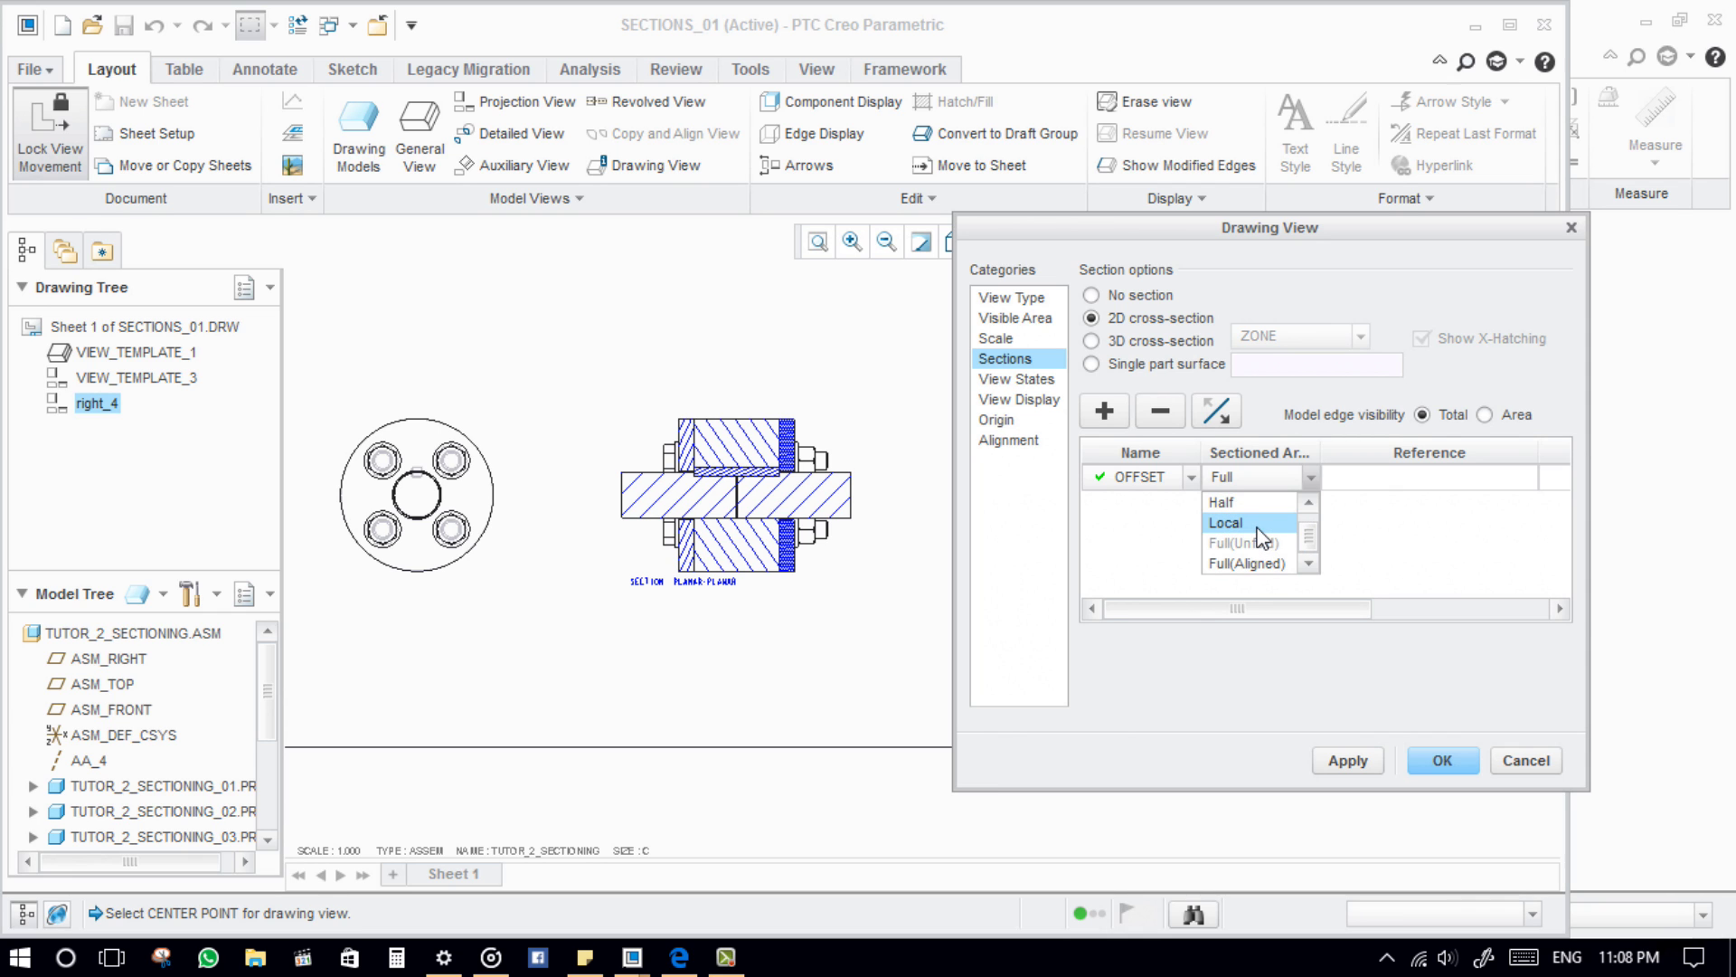
click(917, 546)
middle_drag(816, 526, 507, 487)
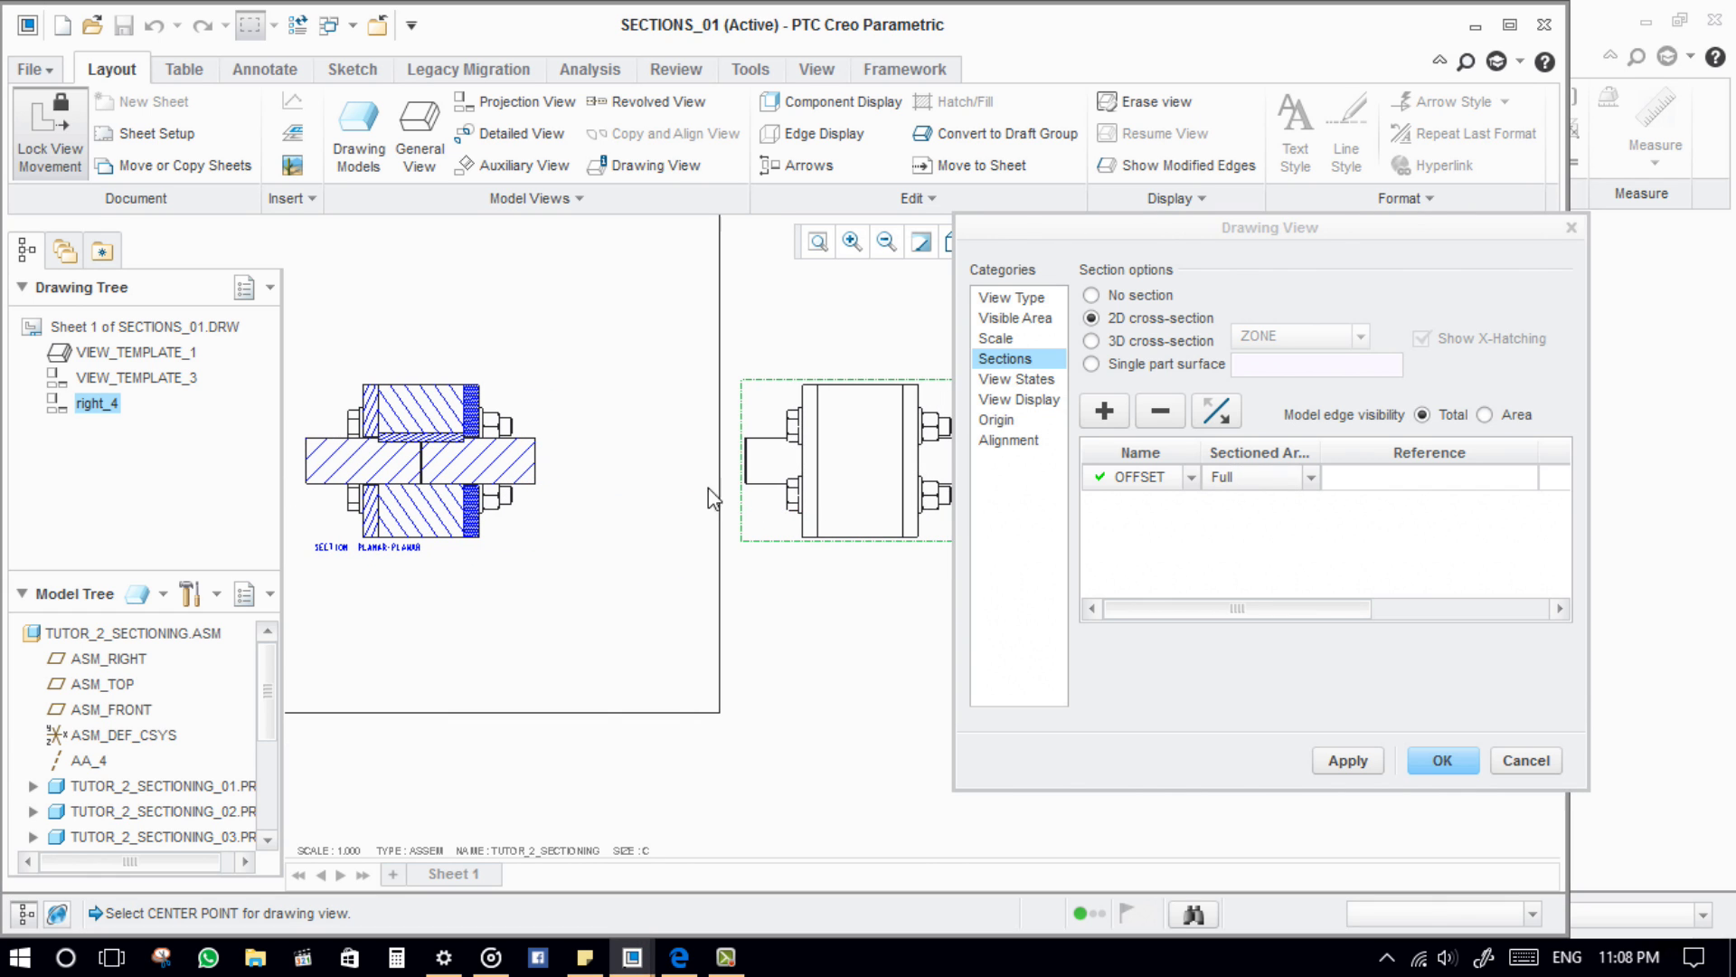
click(1313, 478)
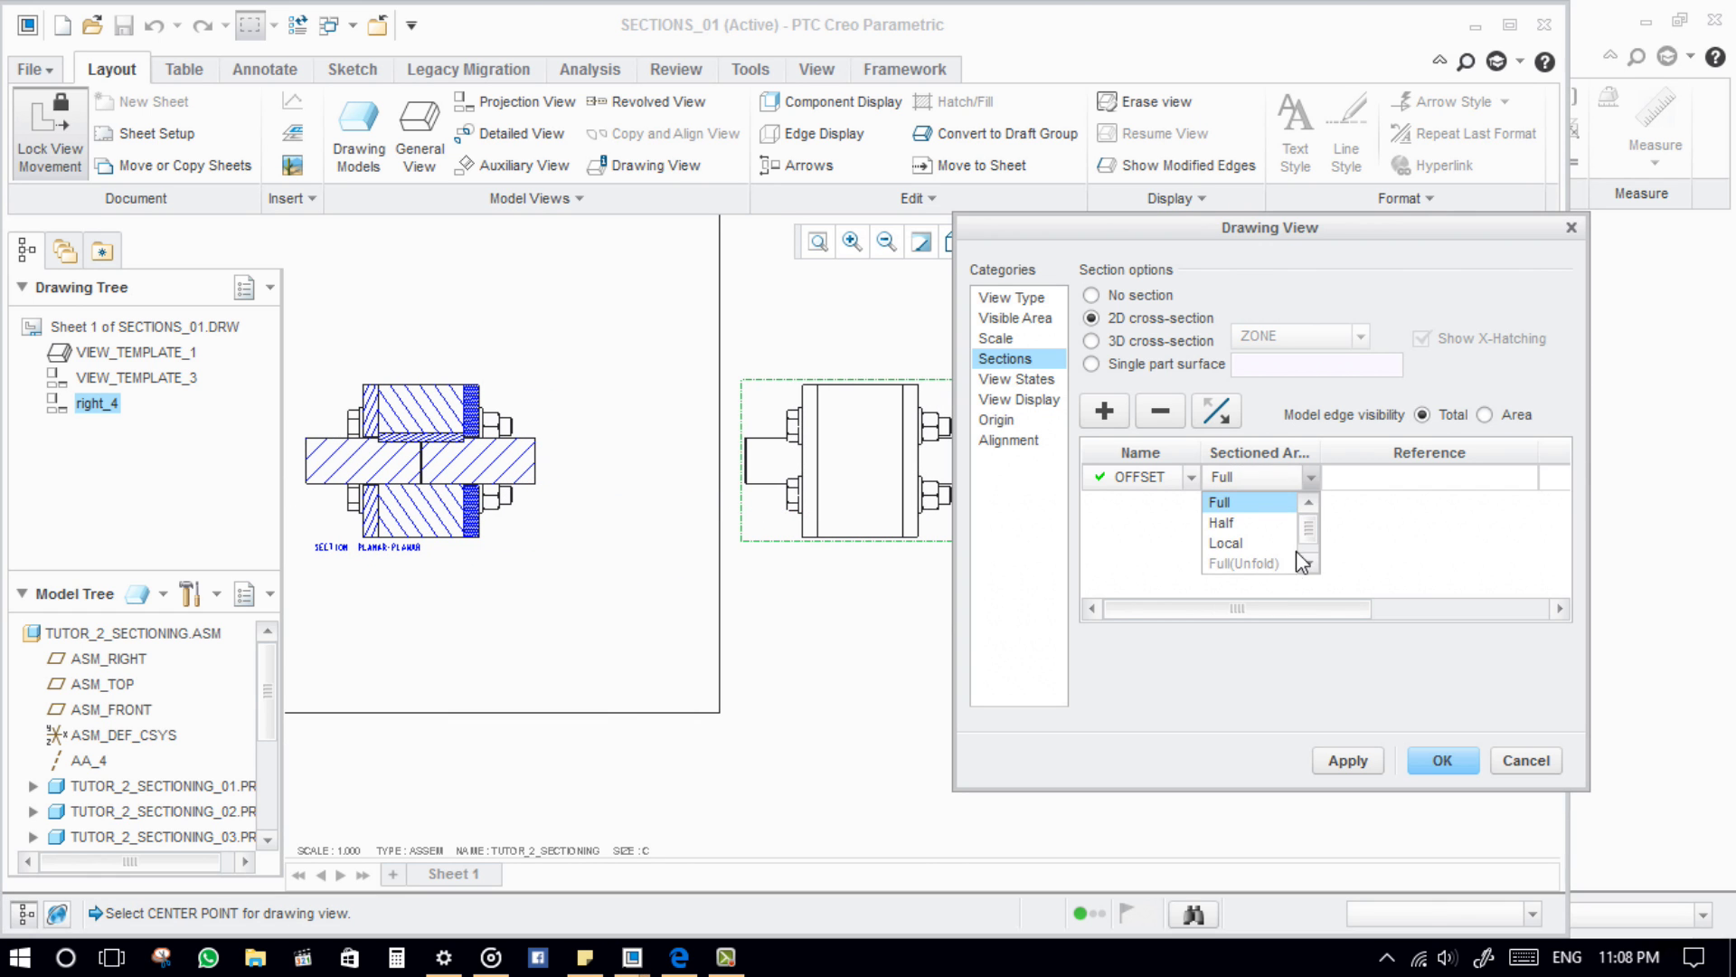
click(1258, 565)
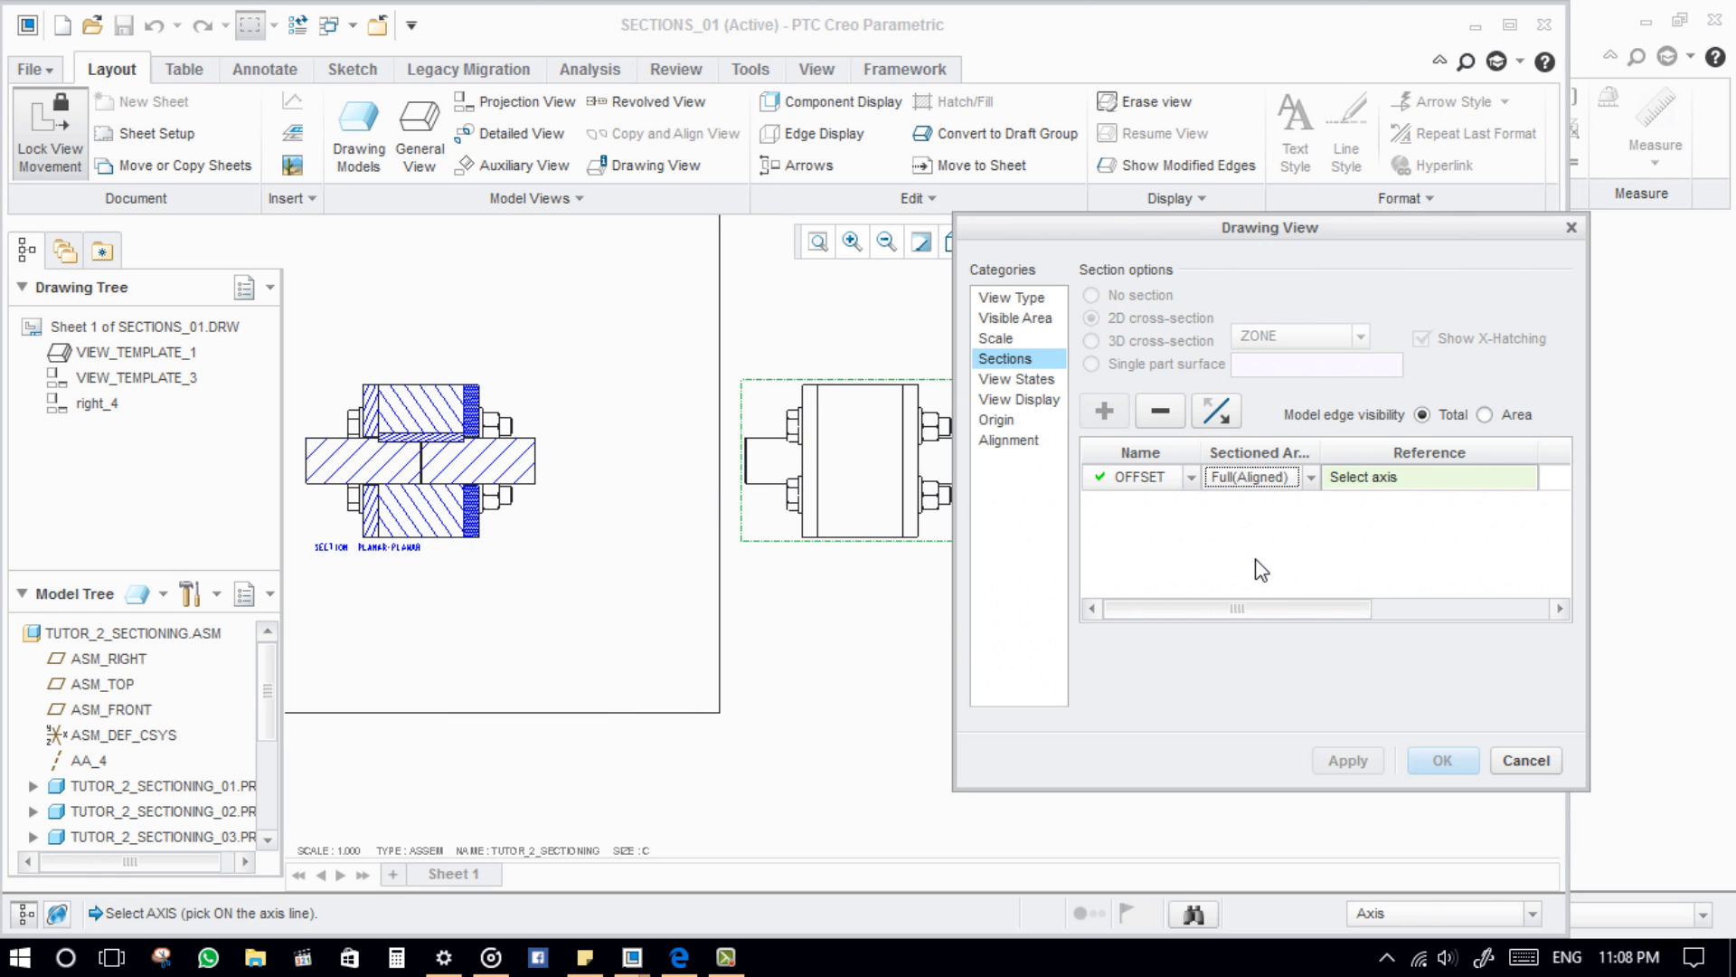
Step: Show all datum features, choose the shaft's central axis as the aligned section's reference, and apply the section
click(1371, 486)
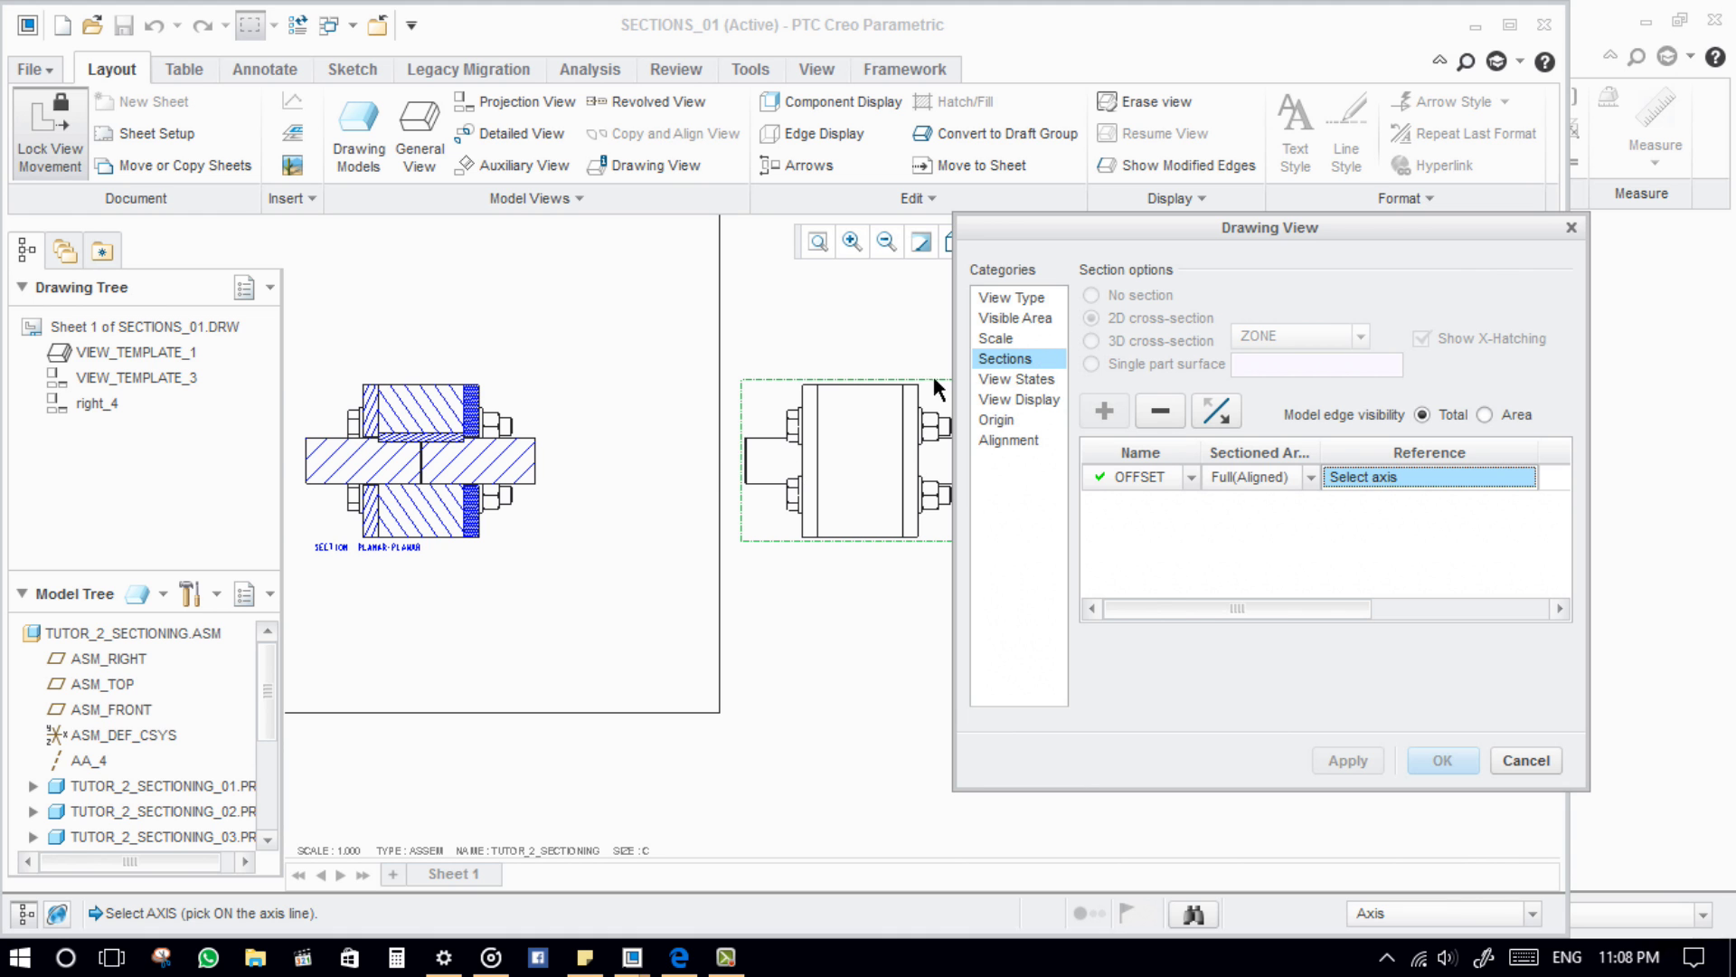
scroll(934, 389, up, 2)
drag(1183, 235, 1228, 351)
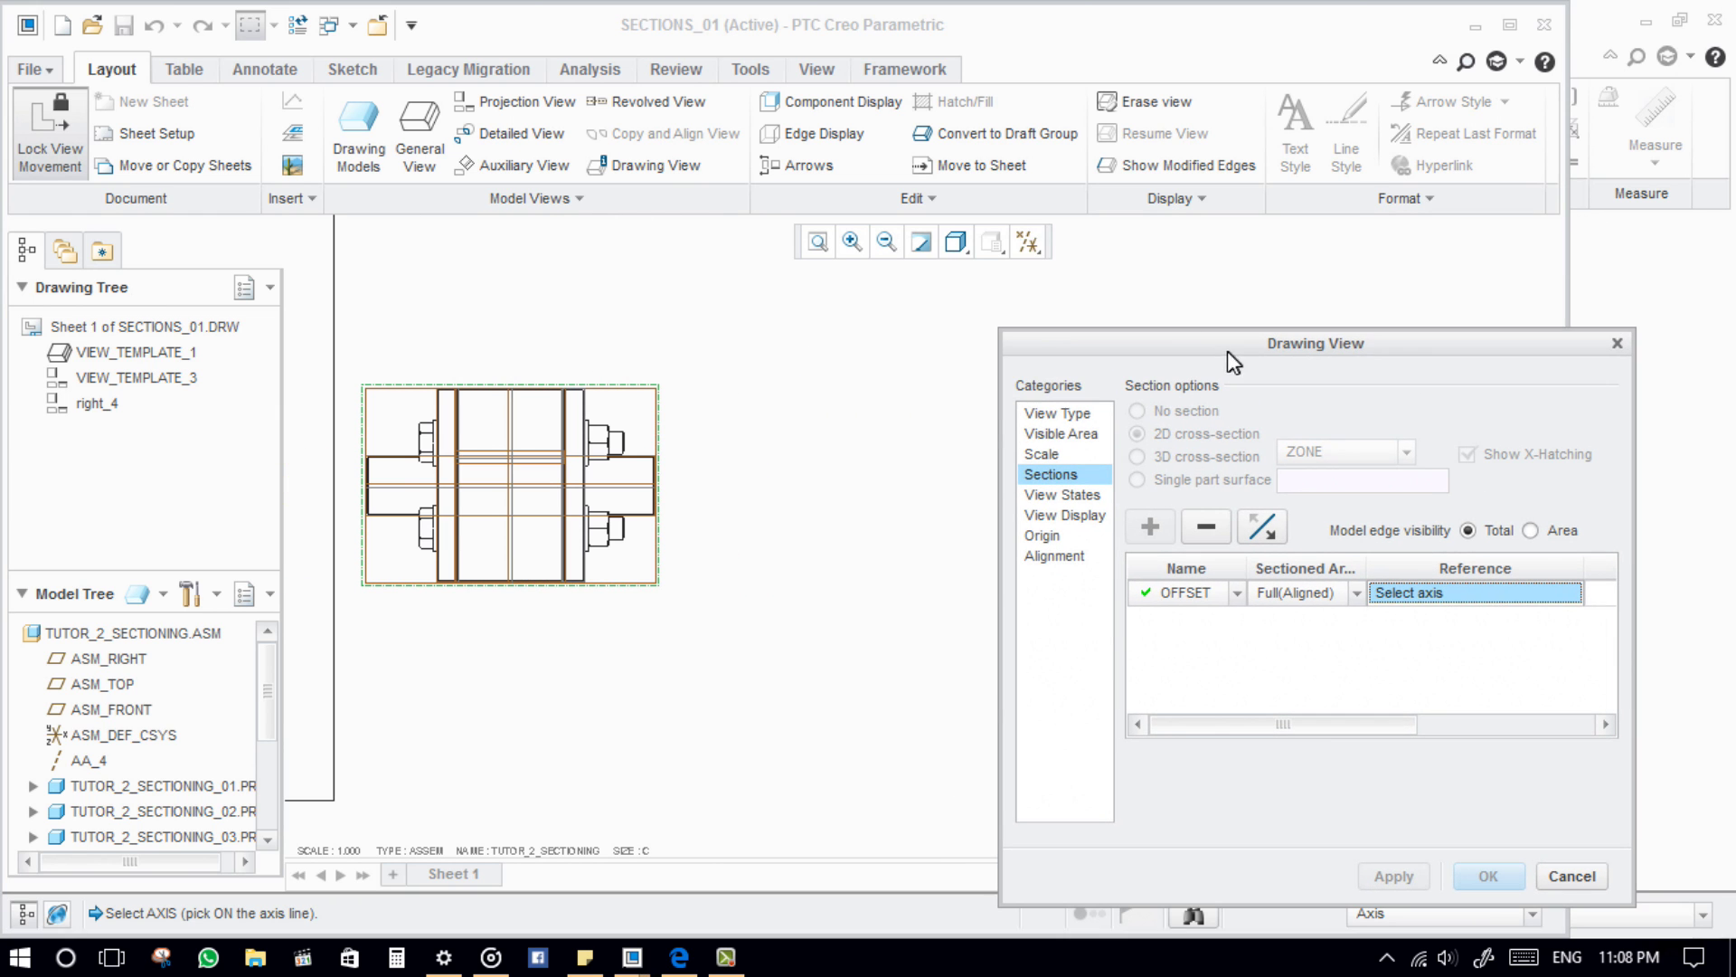
click(1028, 243)
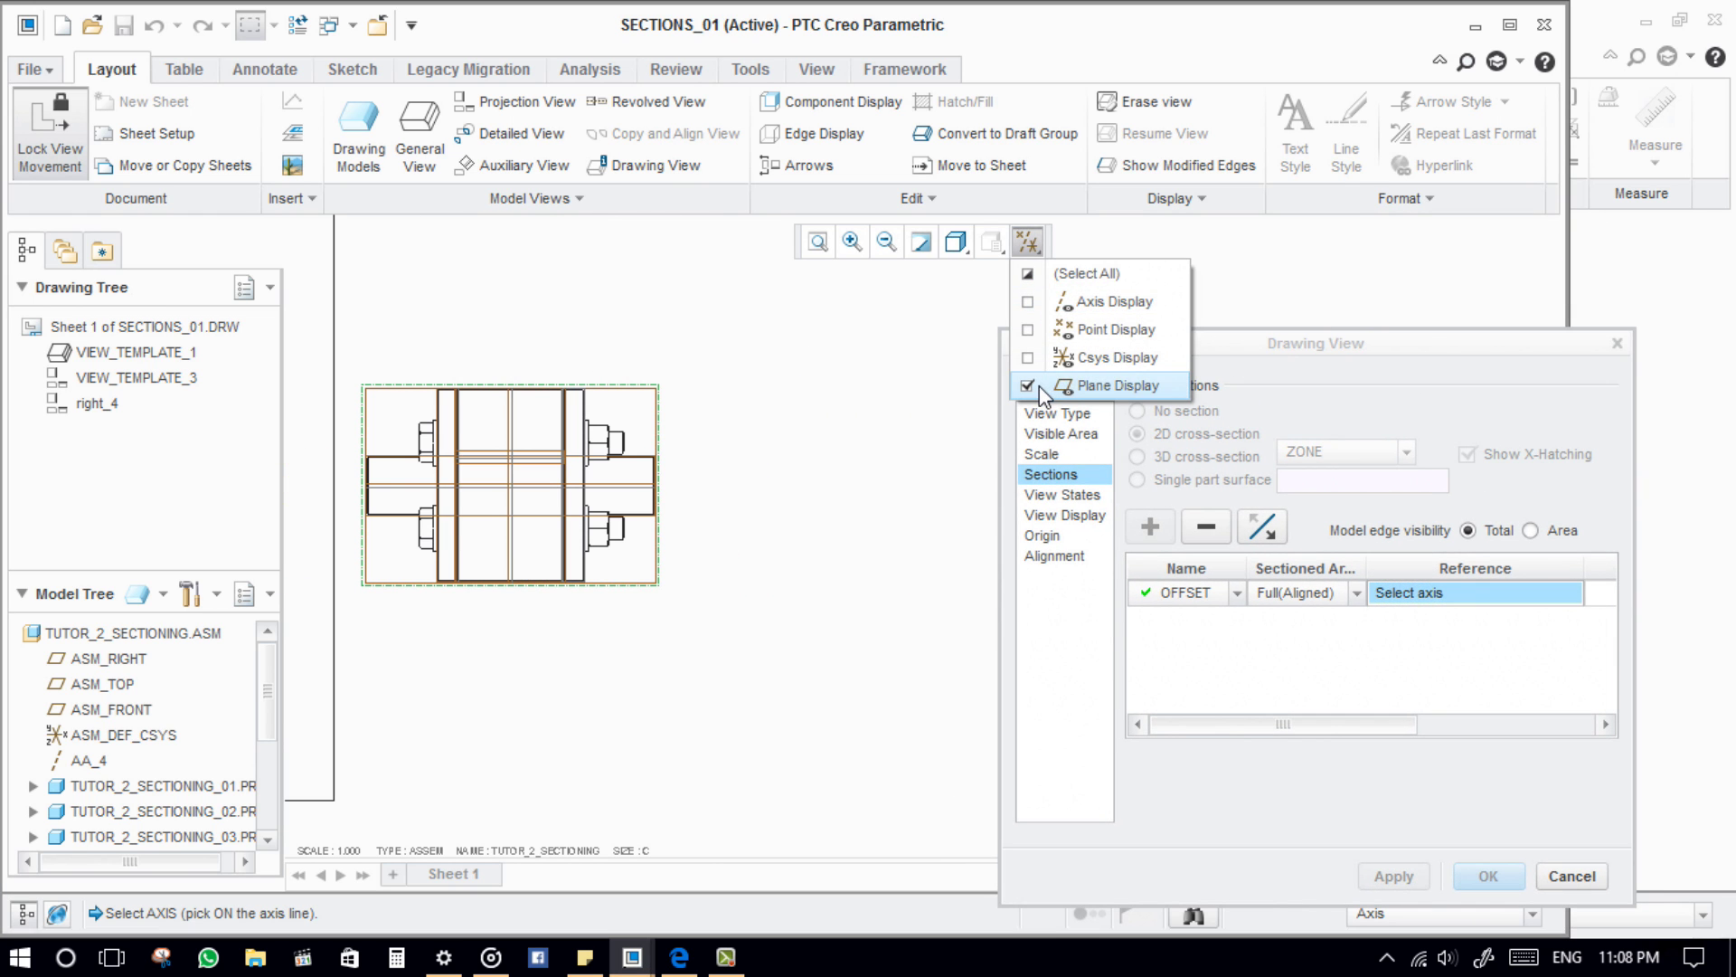
click(1028, 273)
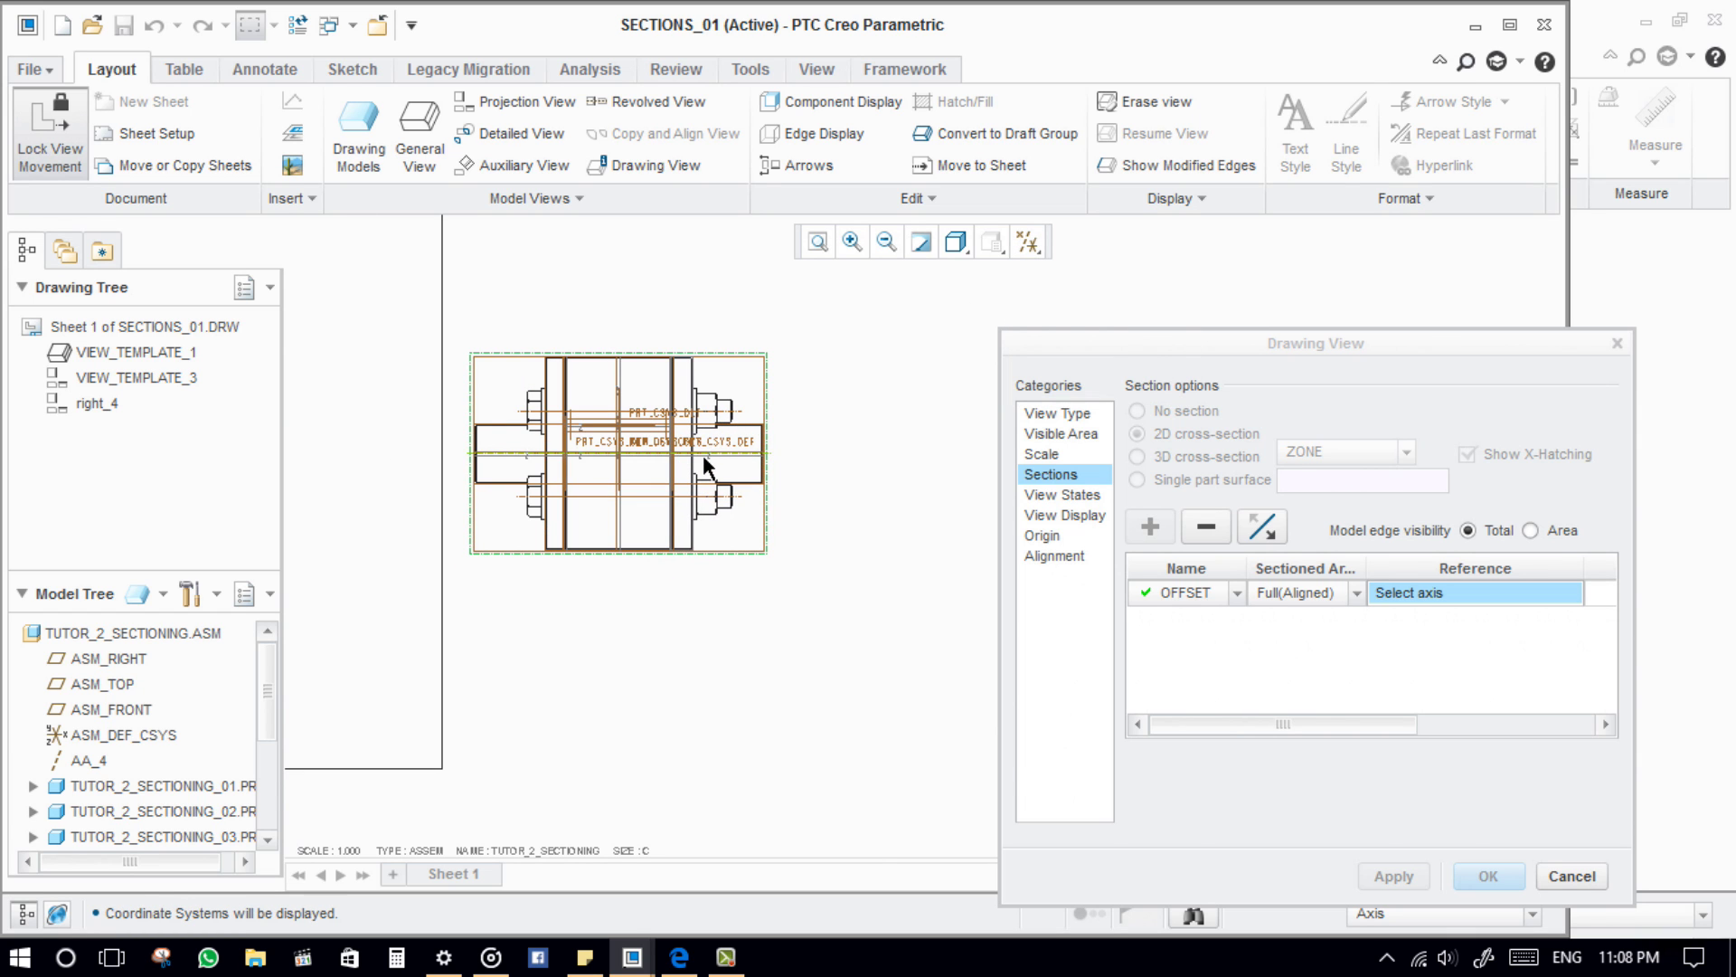
click(703, 454)
click(1397, 876)
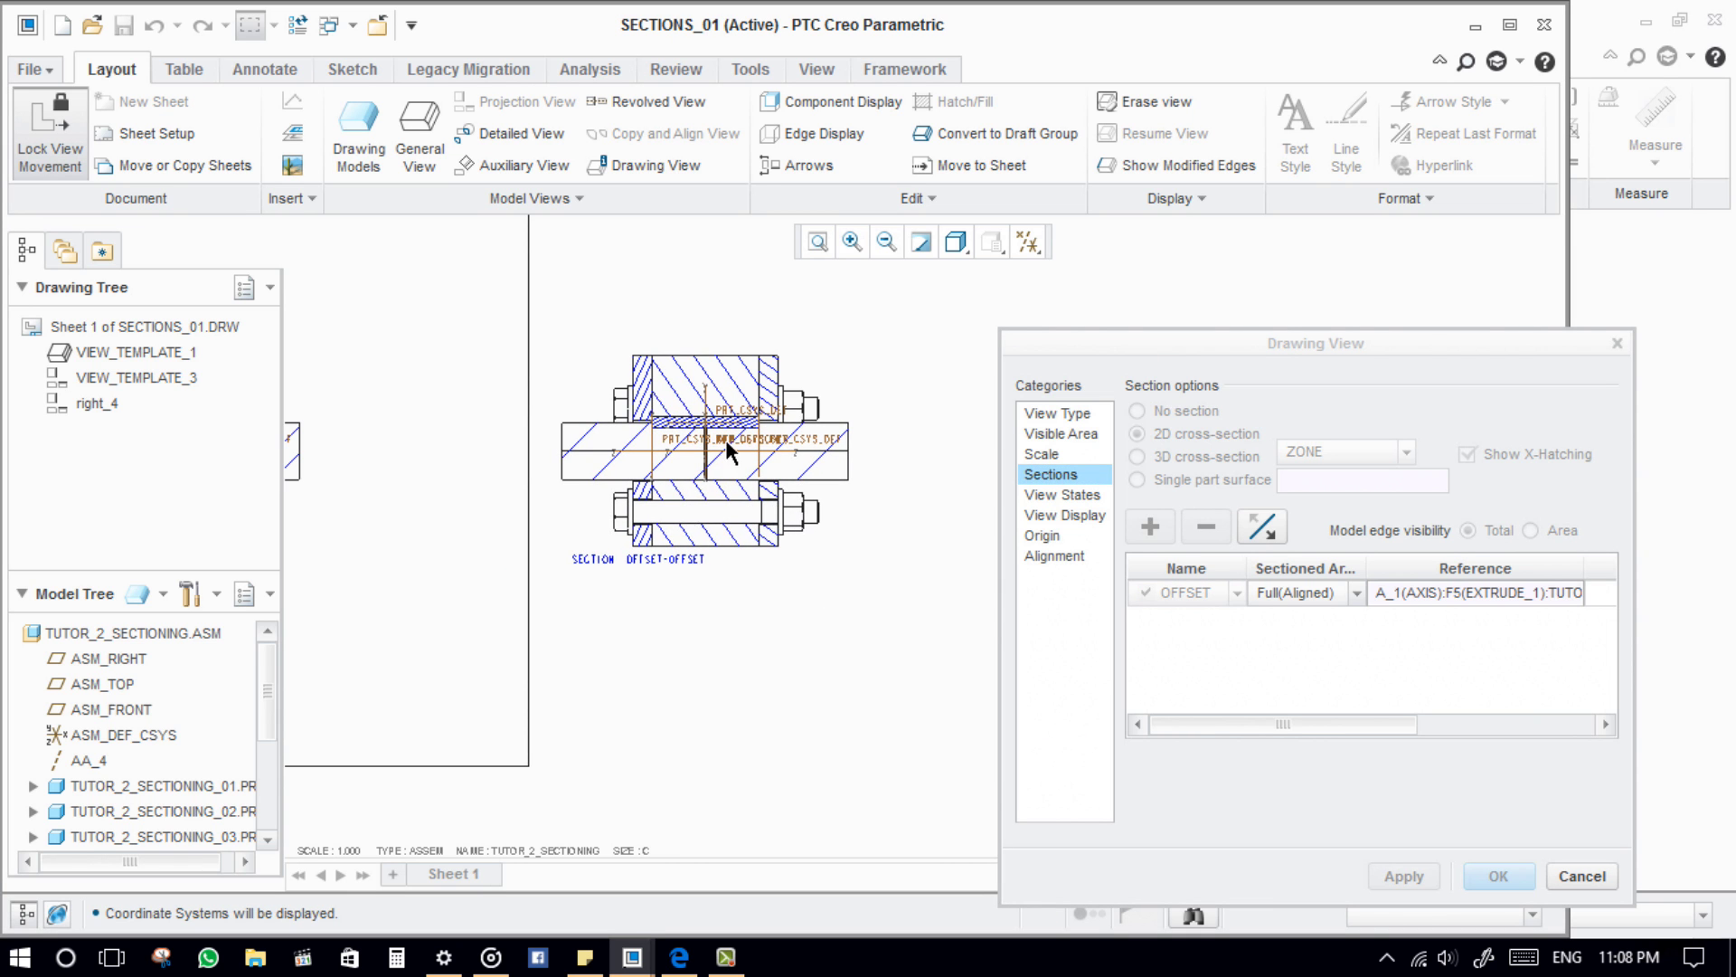
Step: Hide all datum features in the drawing and close the offset section view's properties
scroll(731, 448, up, 4)
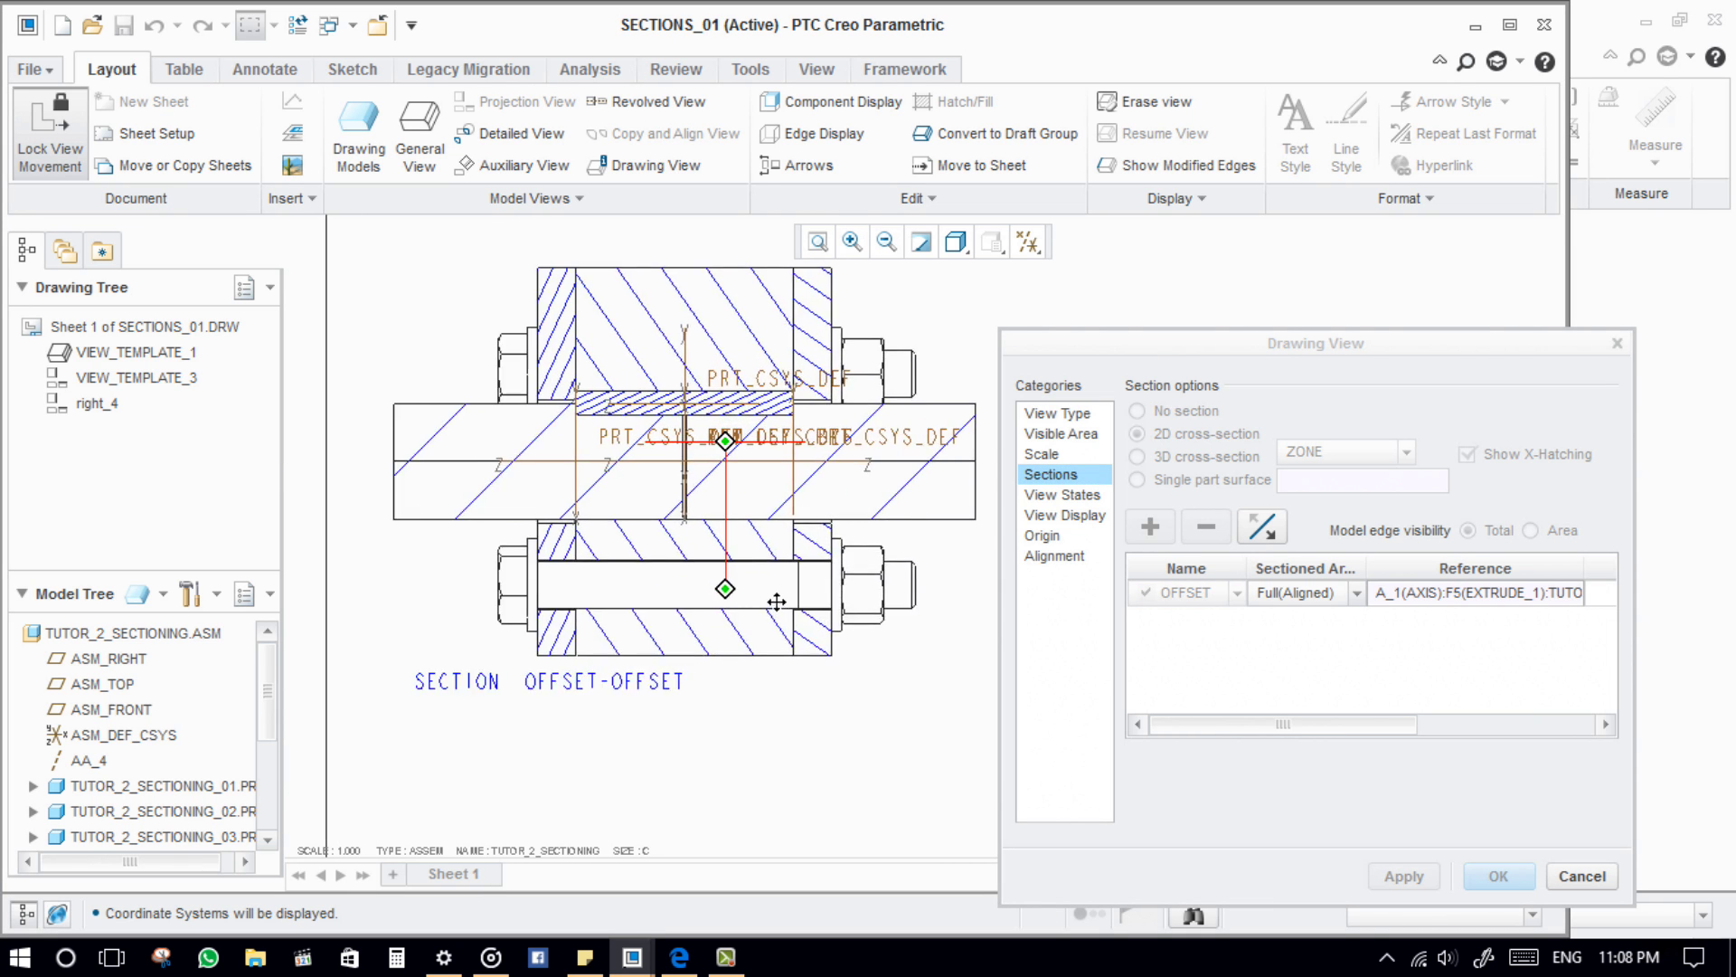
click(1027, 241)
click(1028, 274)
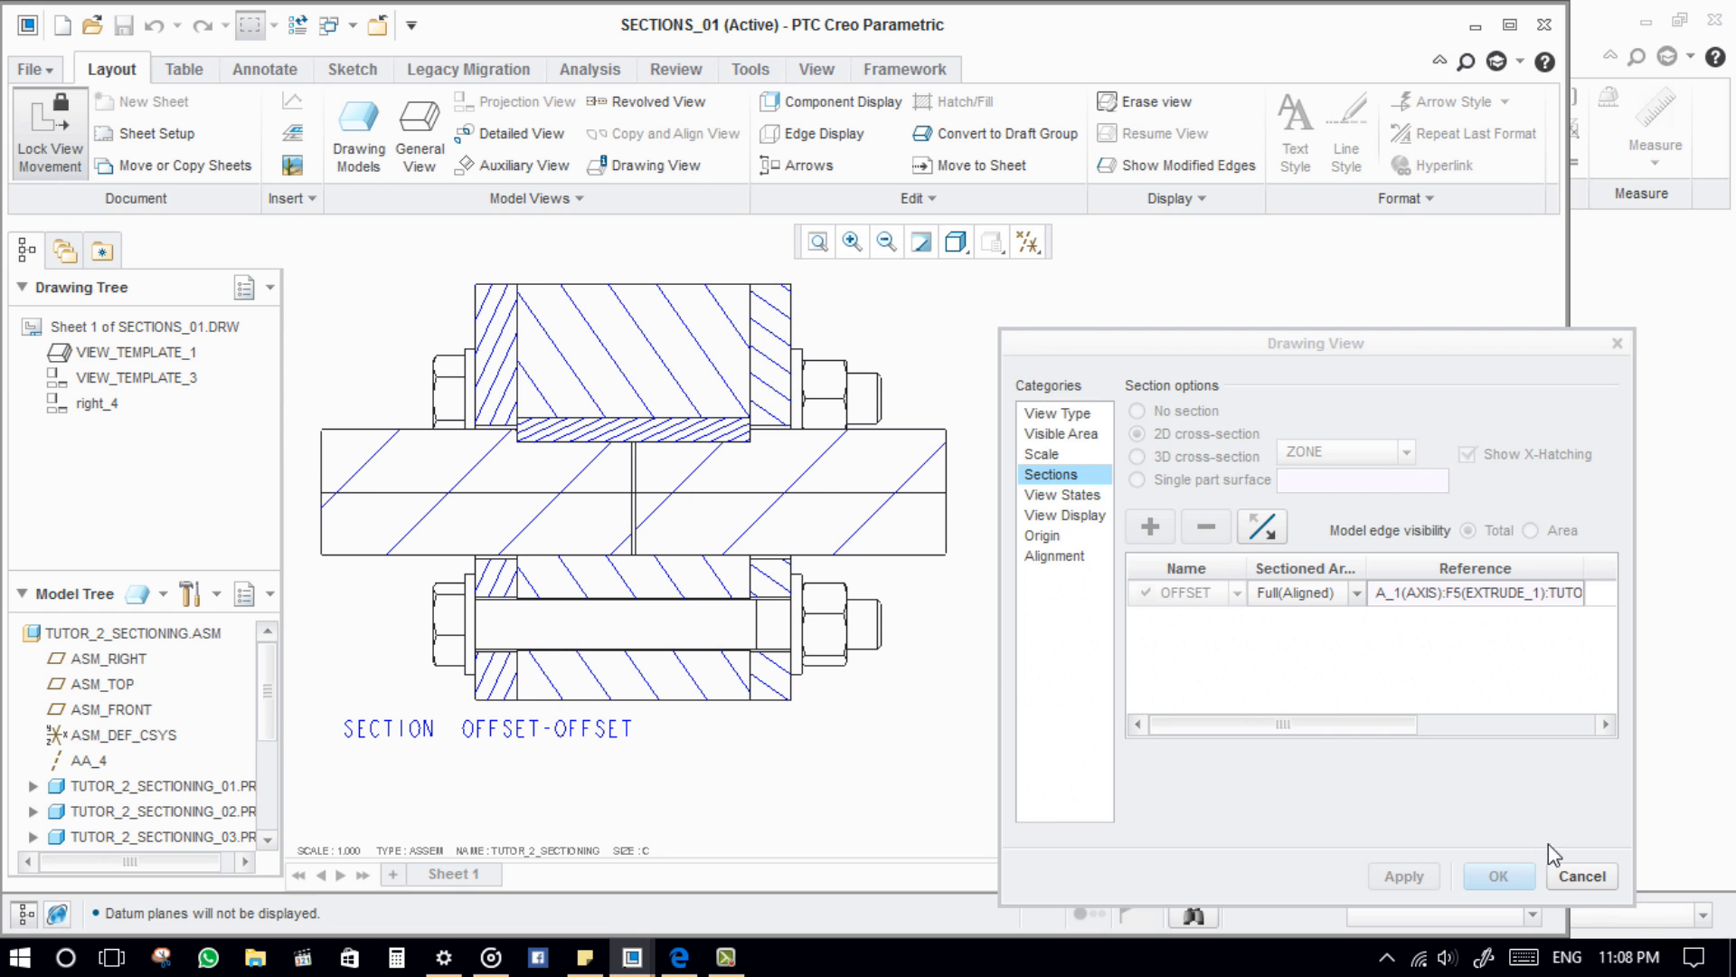
click(1580, 877)
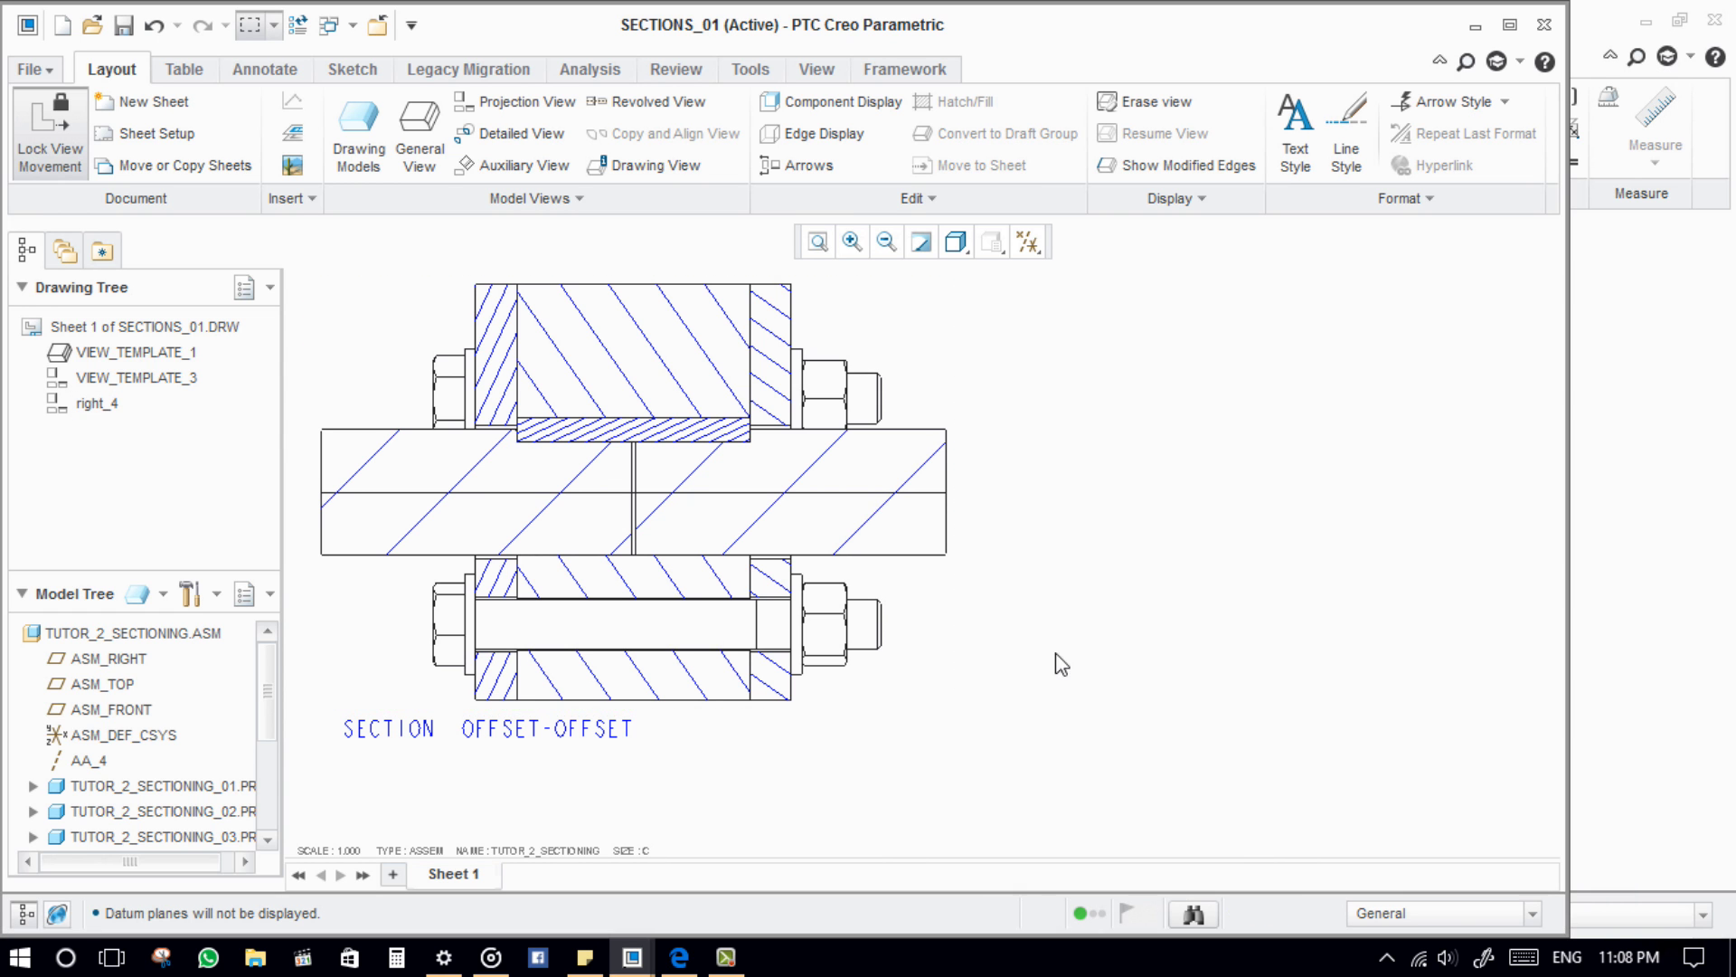
scroll(1074, 594, down, 5)
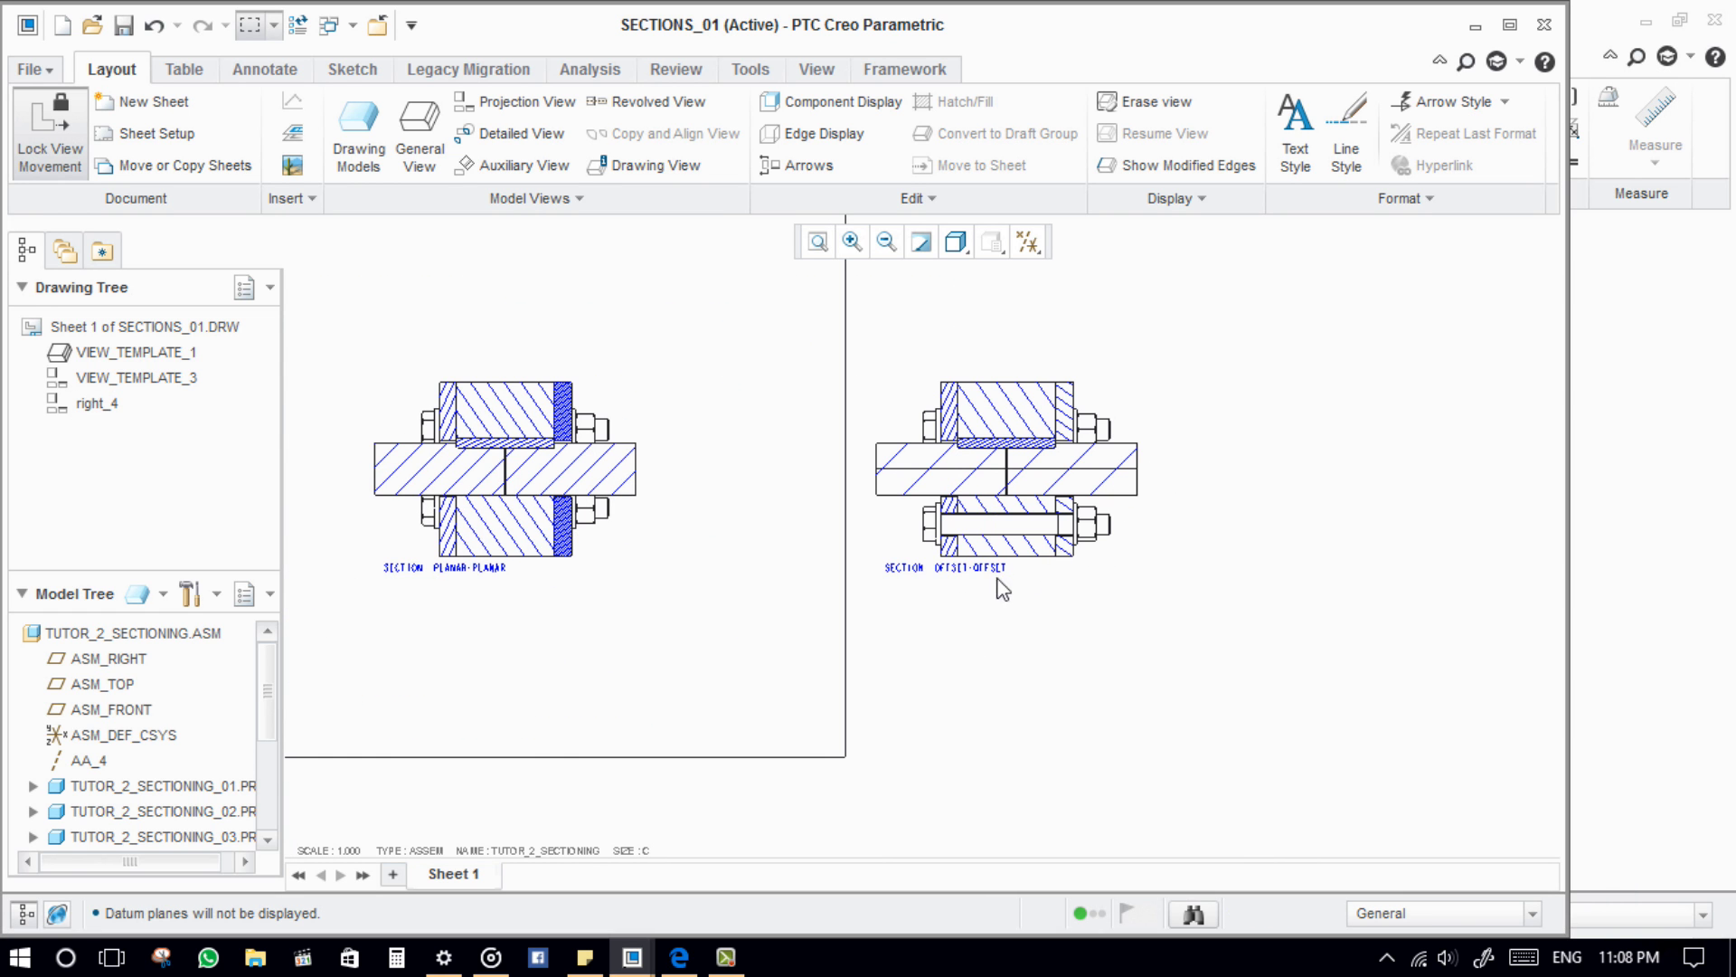
Step: Unlock view movement and shift the circular end view and the planar section view toward the sheet's left edge
mouse_move(1001, 590)
middle_down()
mouse_move(1079, 571)
mouse_move(1246, 591)
middle_up()
scroll(1083, 577, down, 2)
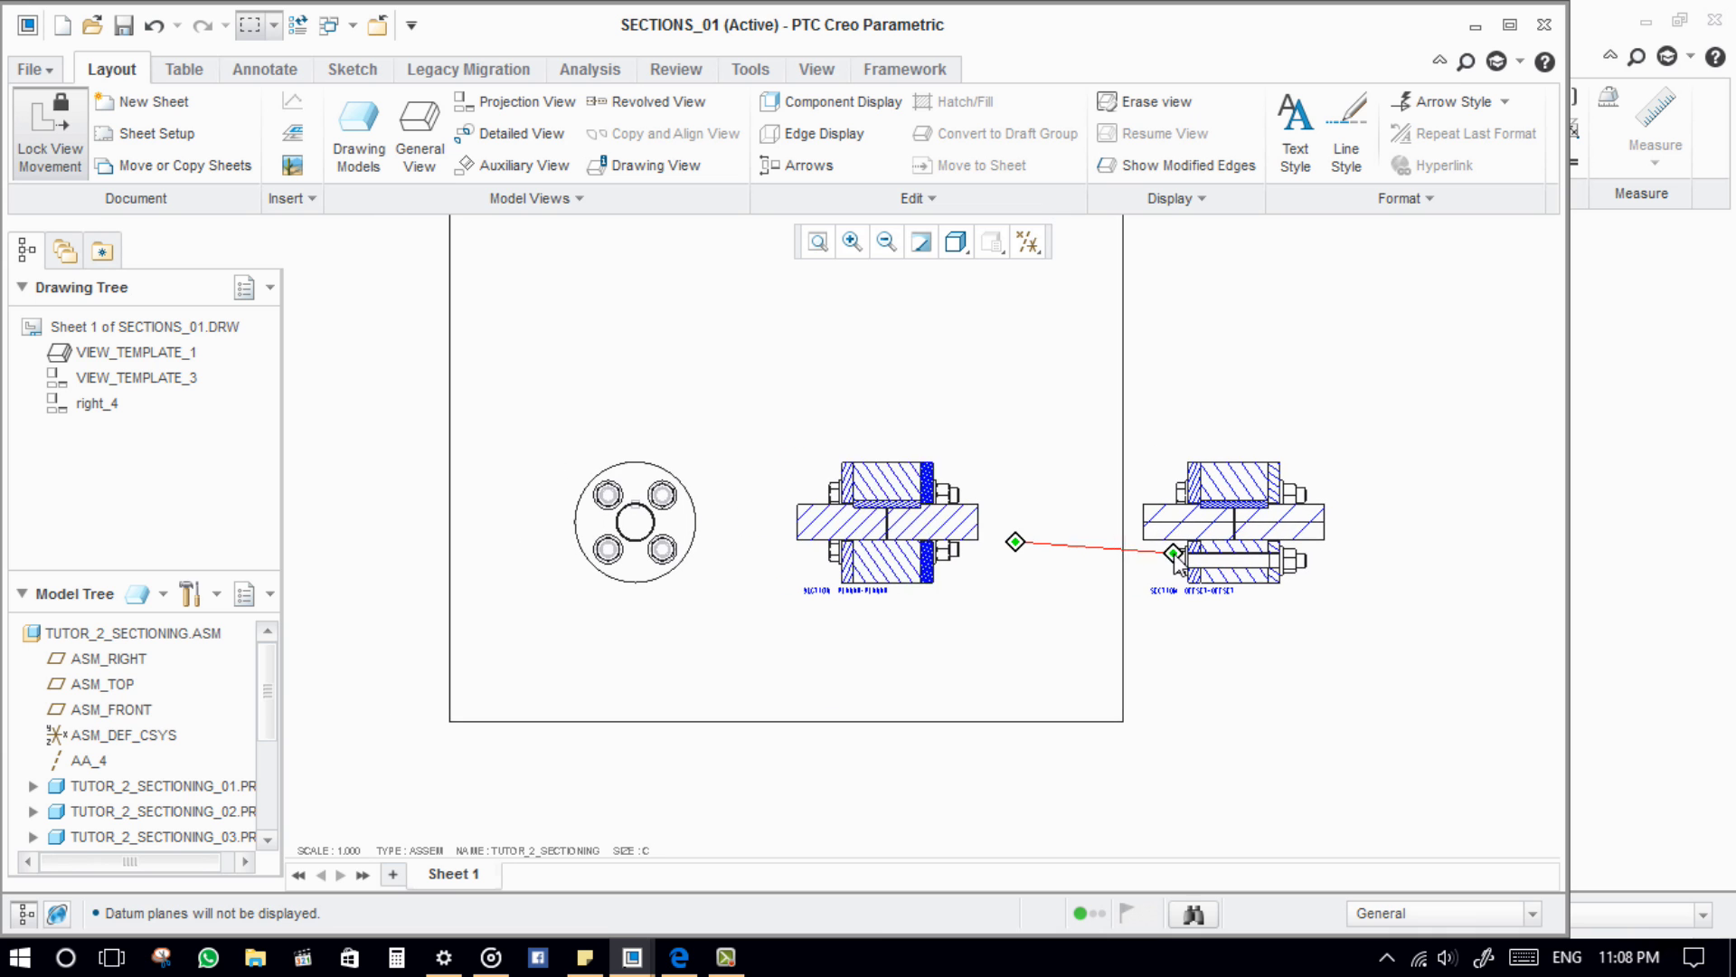
click(692, 565)
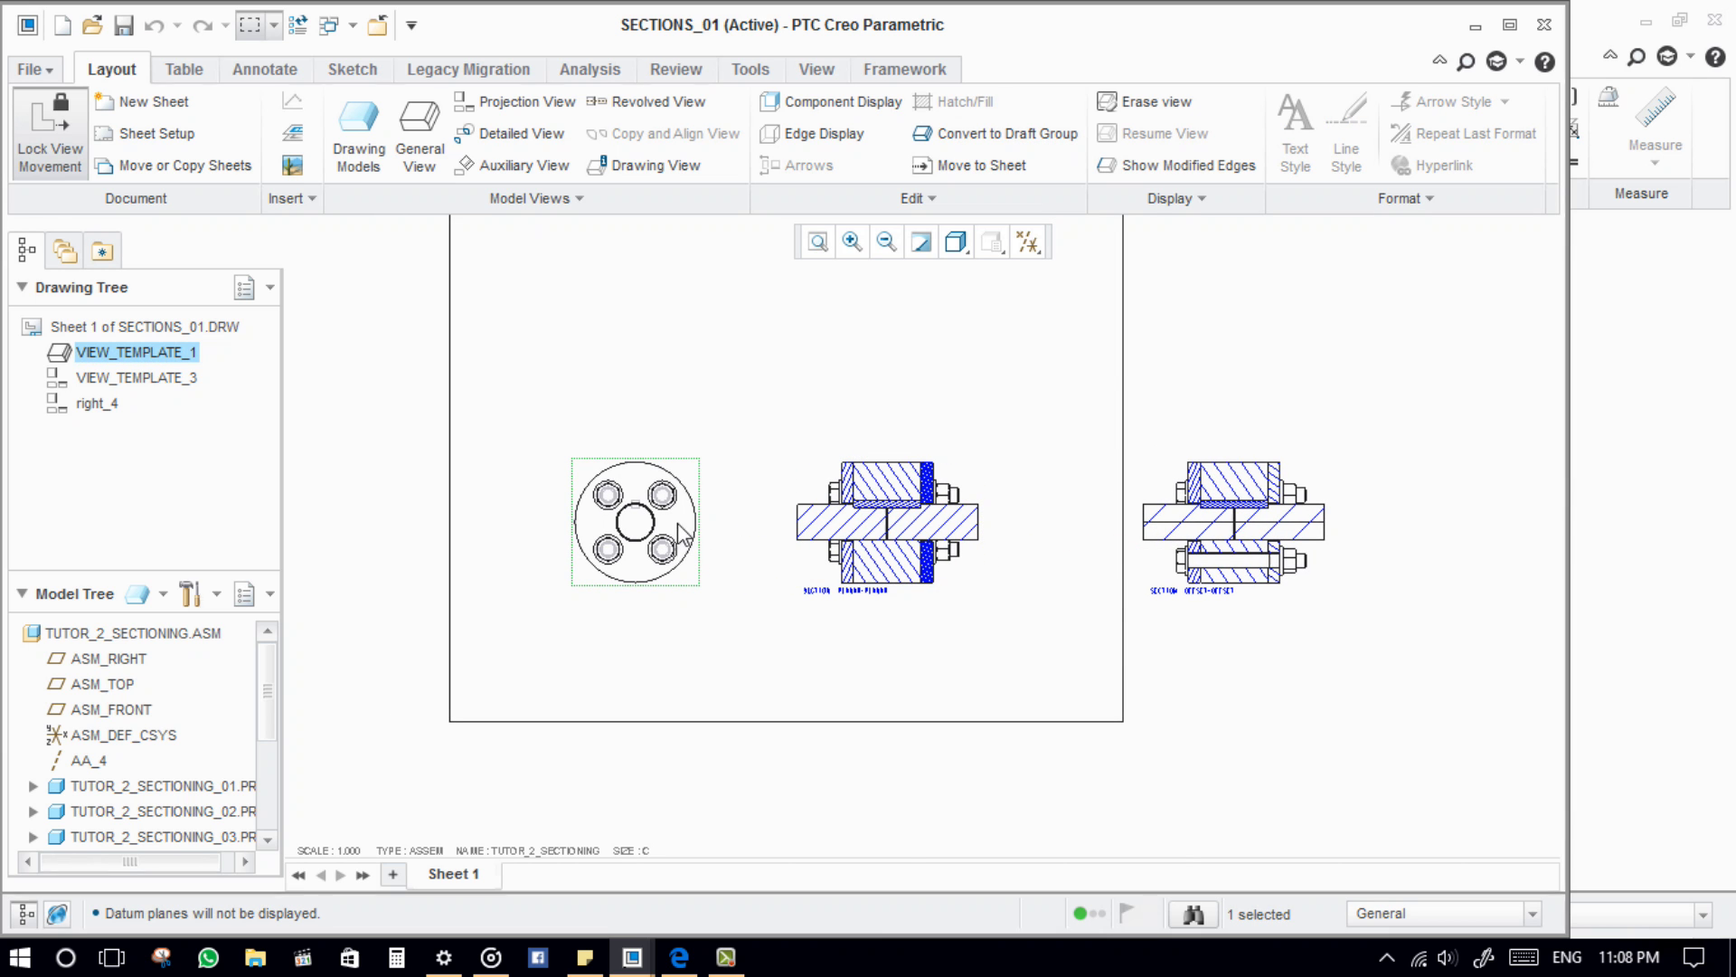
drag(676, 549, 581, 546)
click(814, 560)
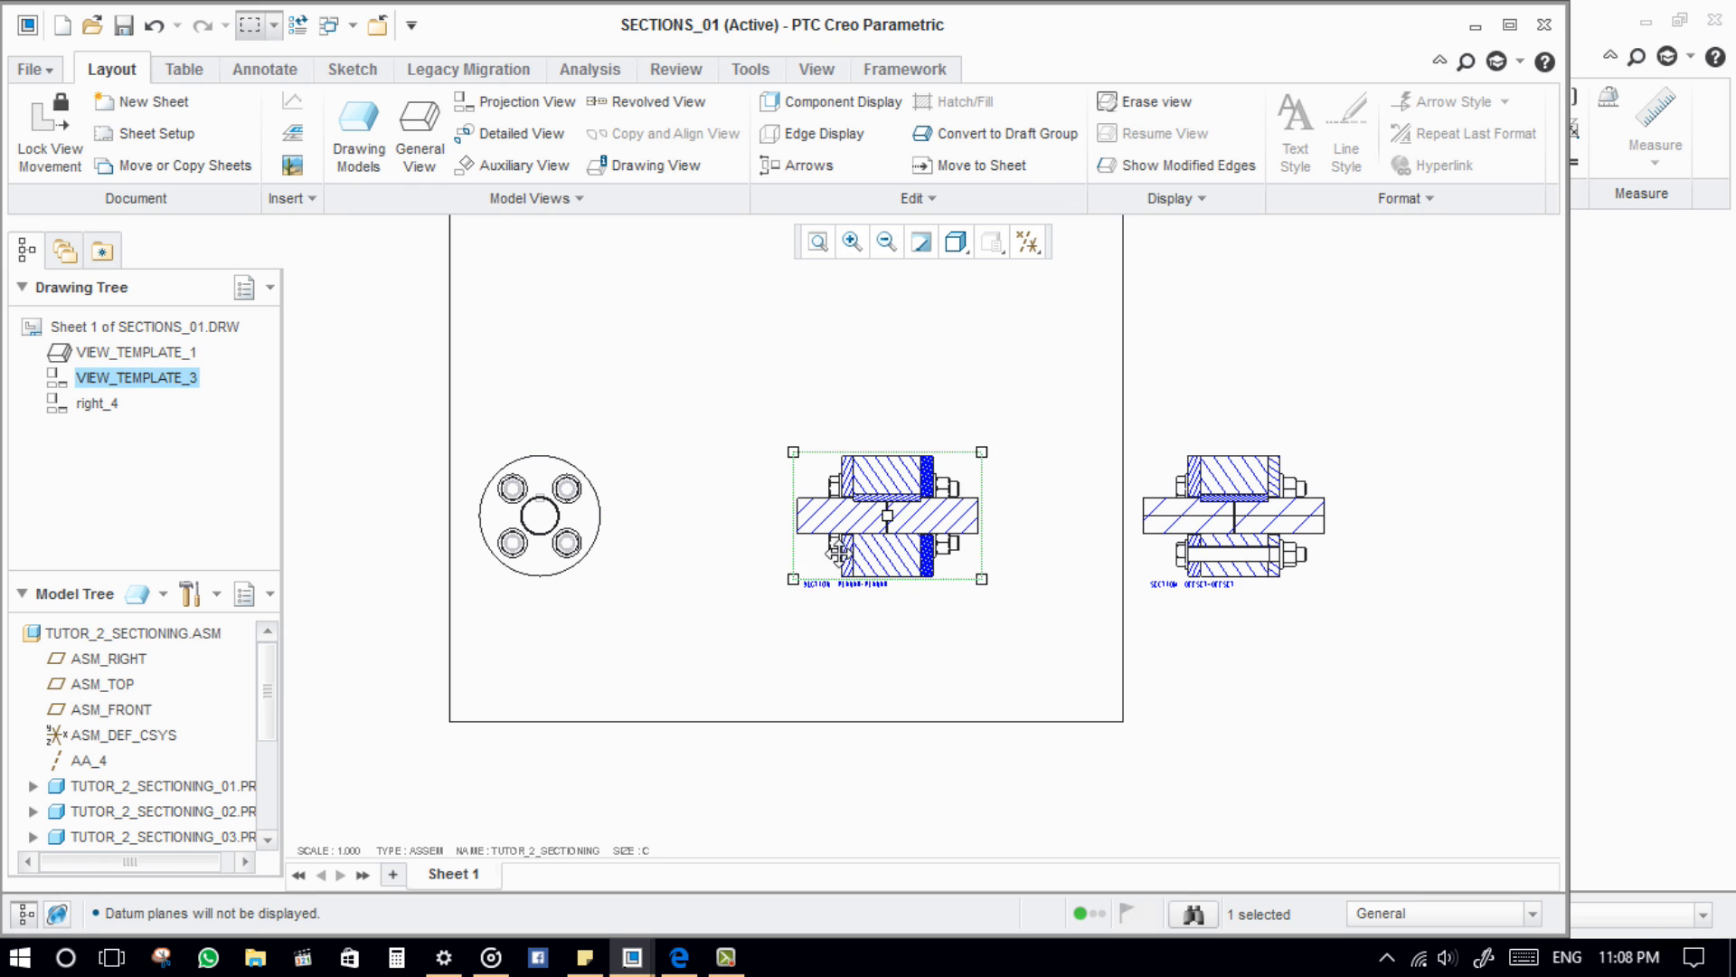
drag(838, 550, 674, 549)
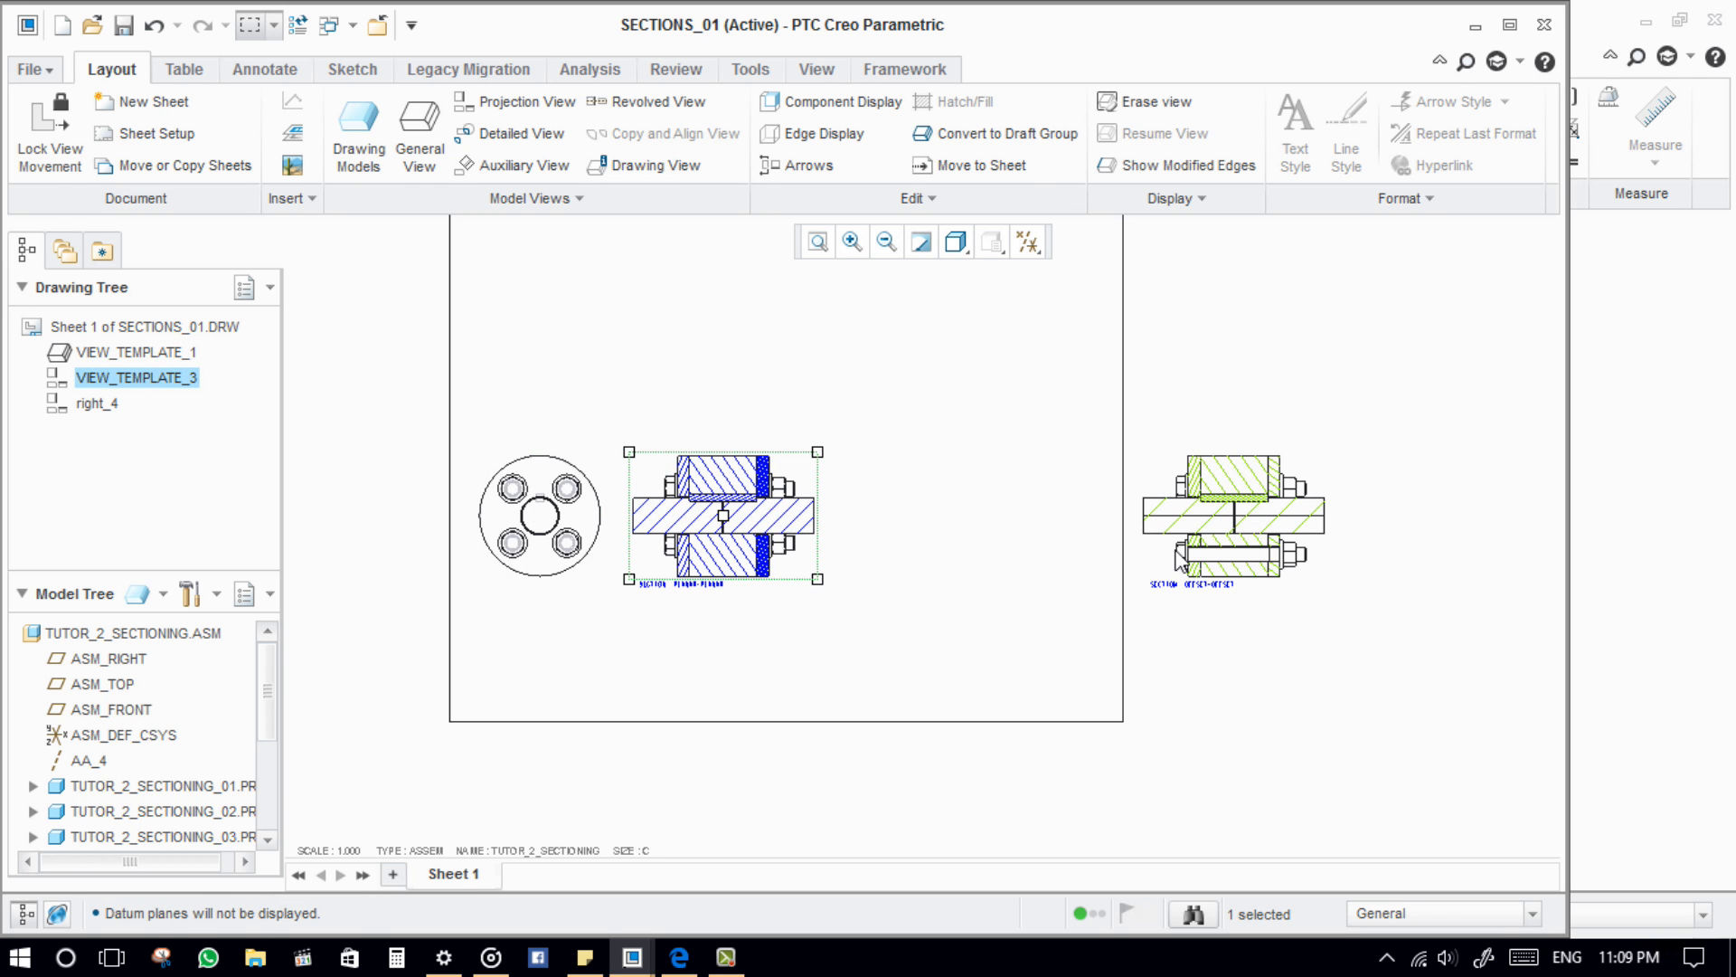
Step: Move the offset section view inside the sheet border, beside the planar section view
click(1180, 554)
click(1154, 557)
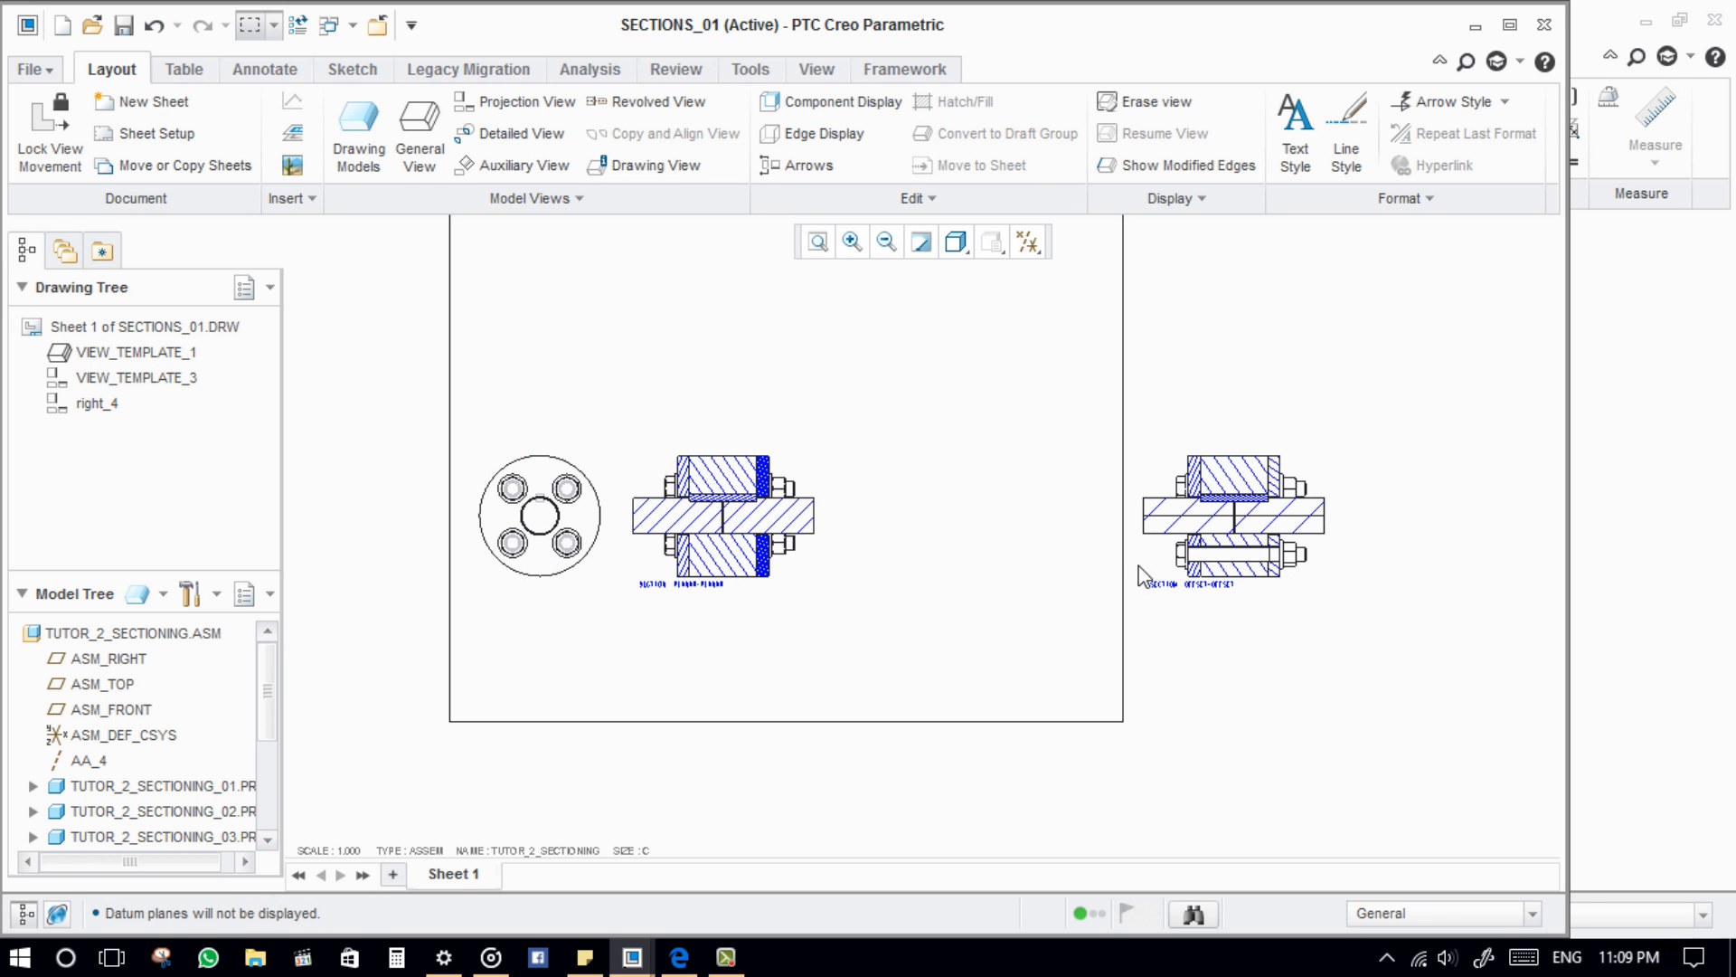
click(1164, 573)
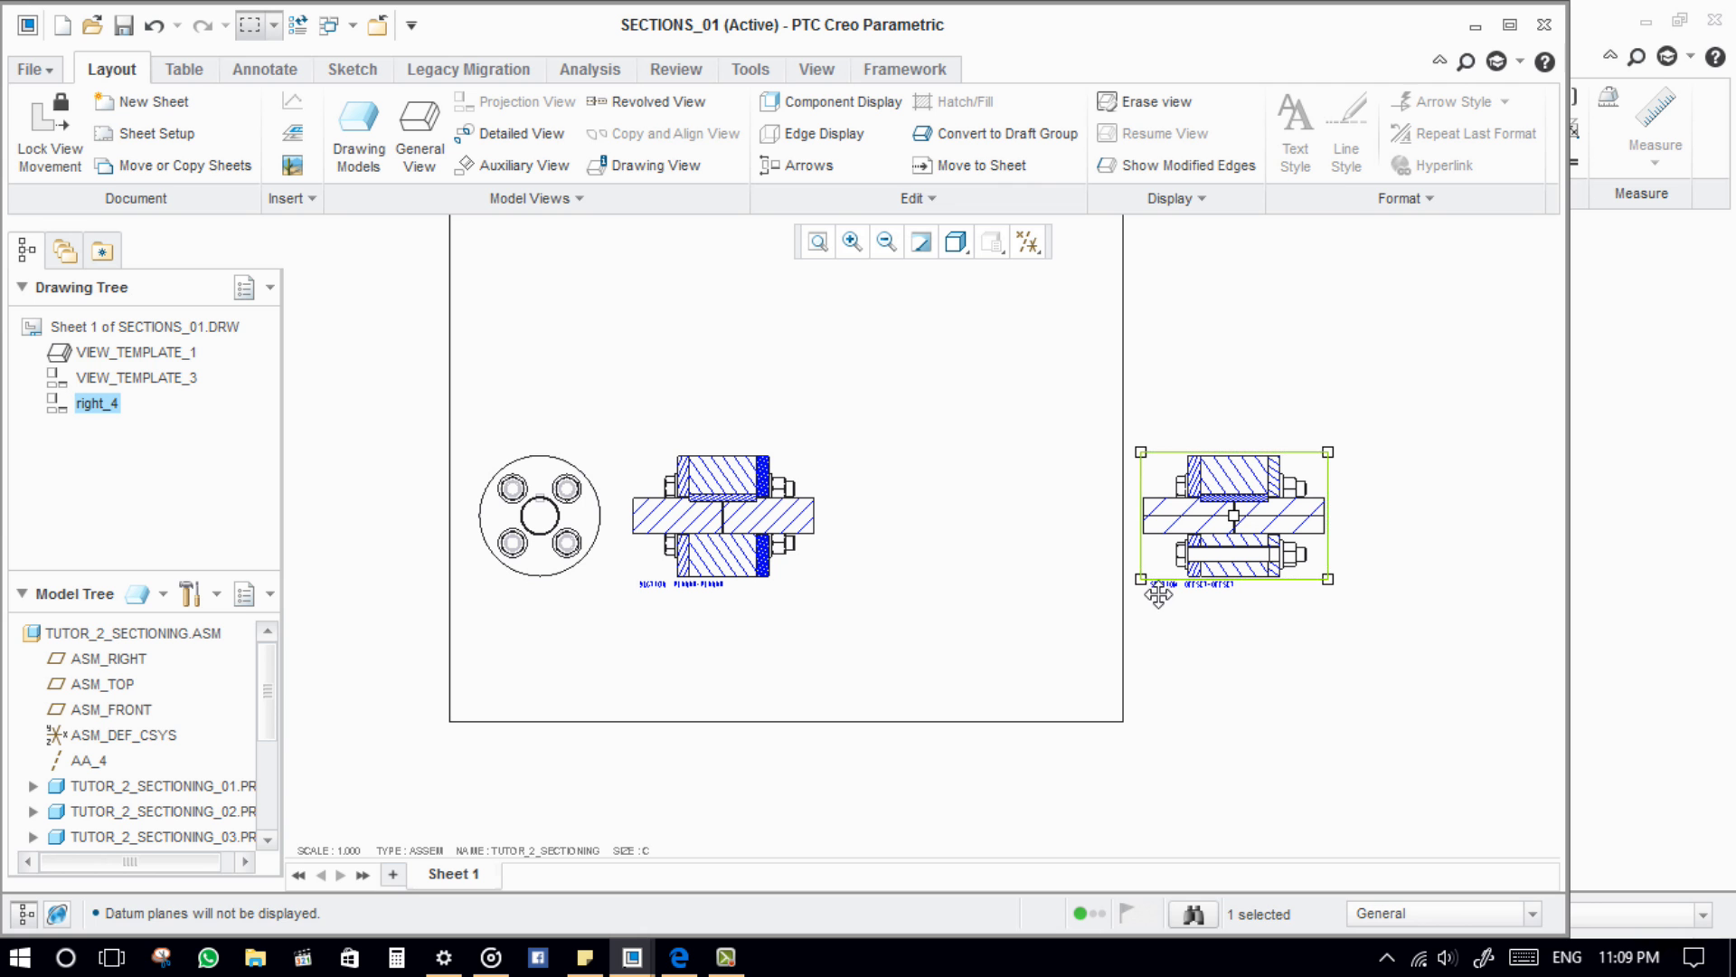
drag(1155, 588, 866, 579)
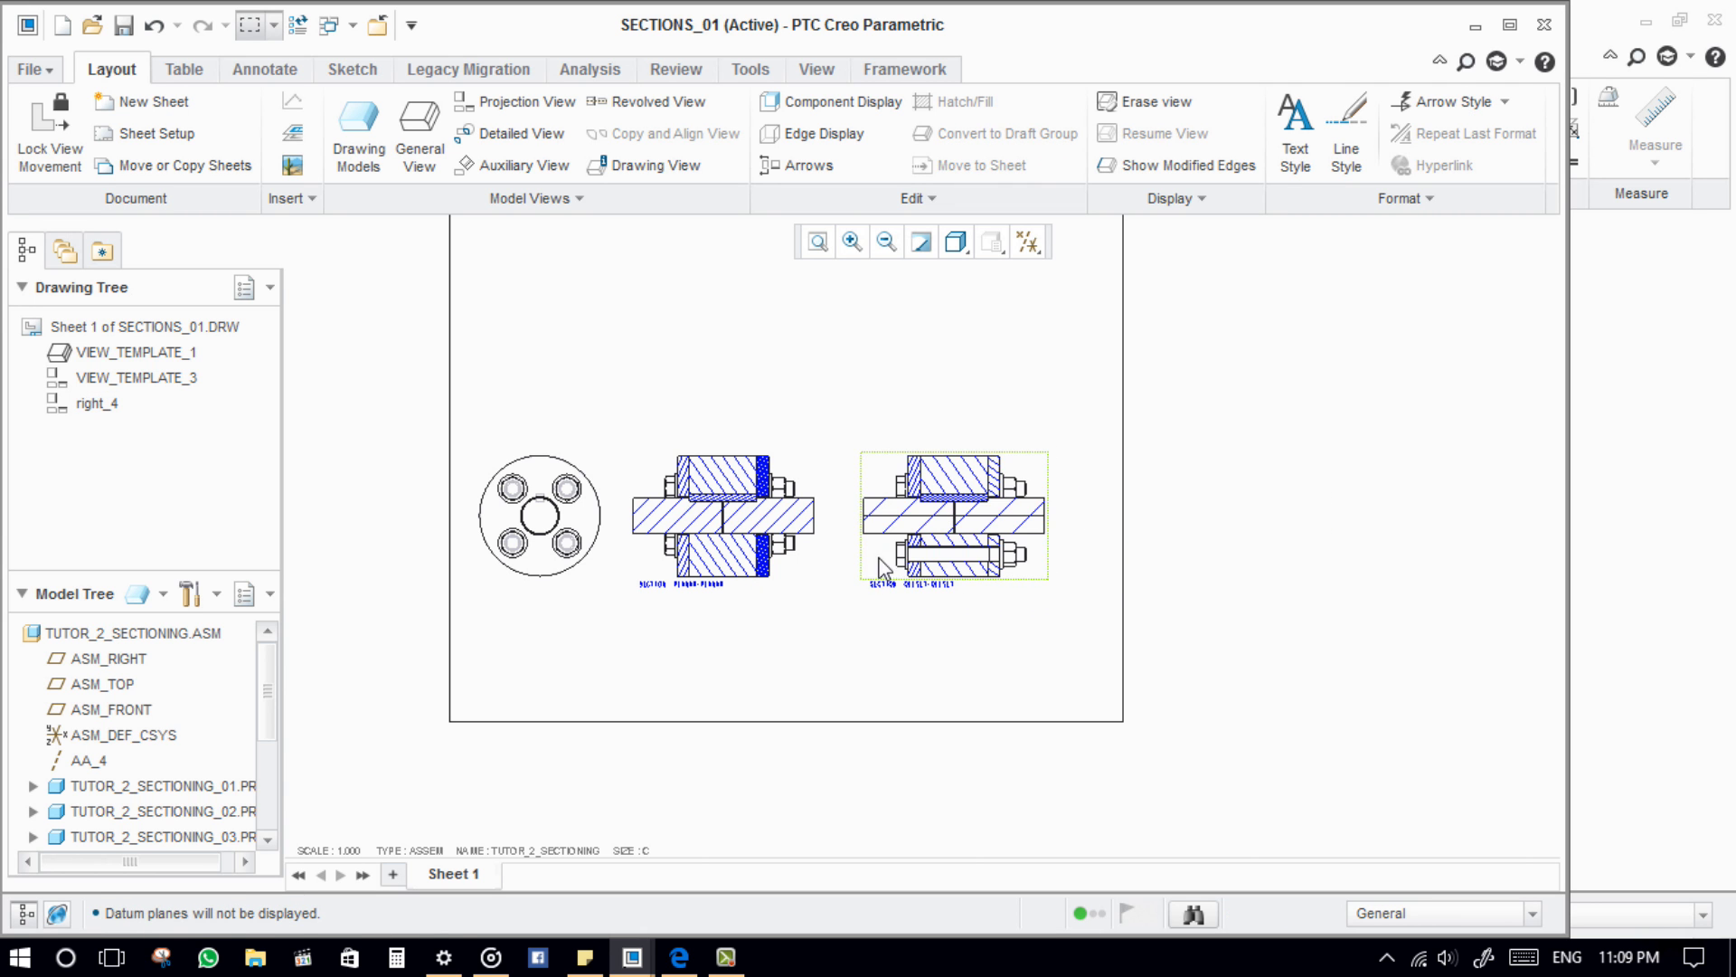
Step: Place a new general view of the assembly with No Combined State in the empty area above the section views
scroll(934, 701, up, 3)
scroll(930, 678, down, 1)
middle_drag(833, 635, 996, 633)
scroll(916, 659, up, 2)
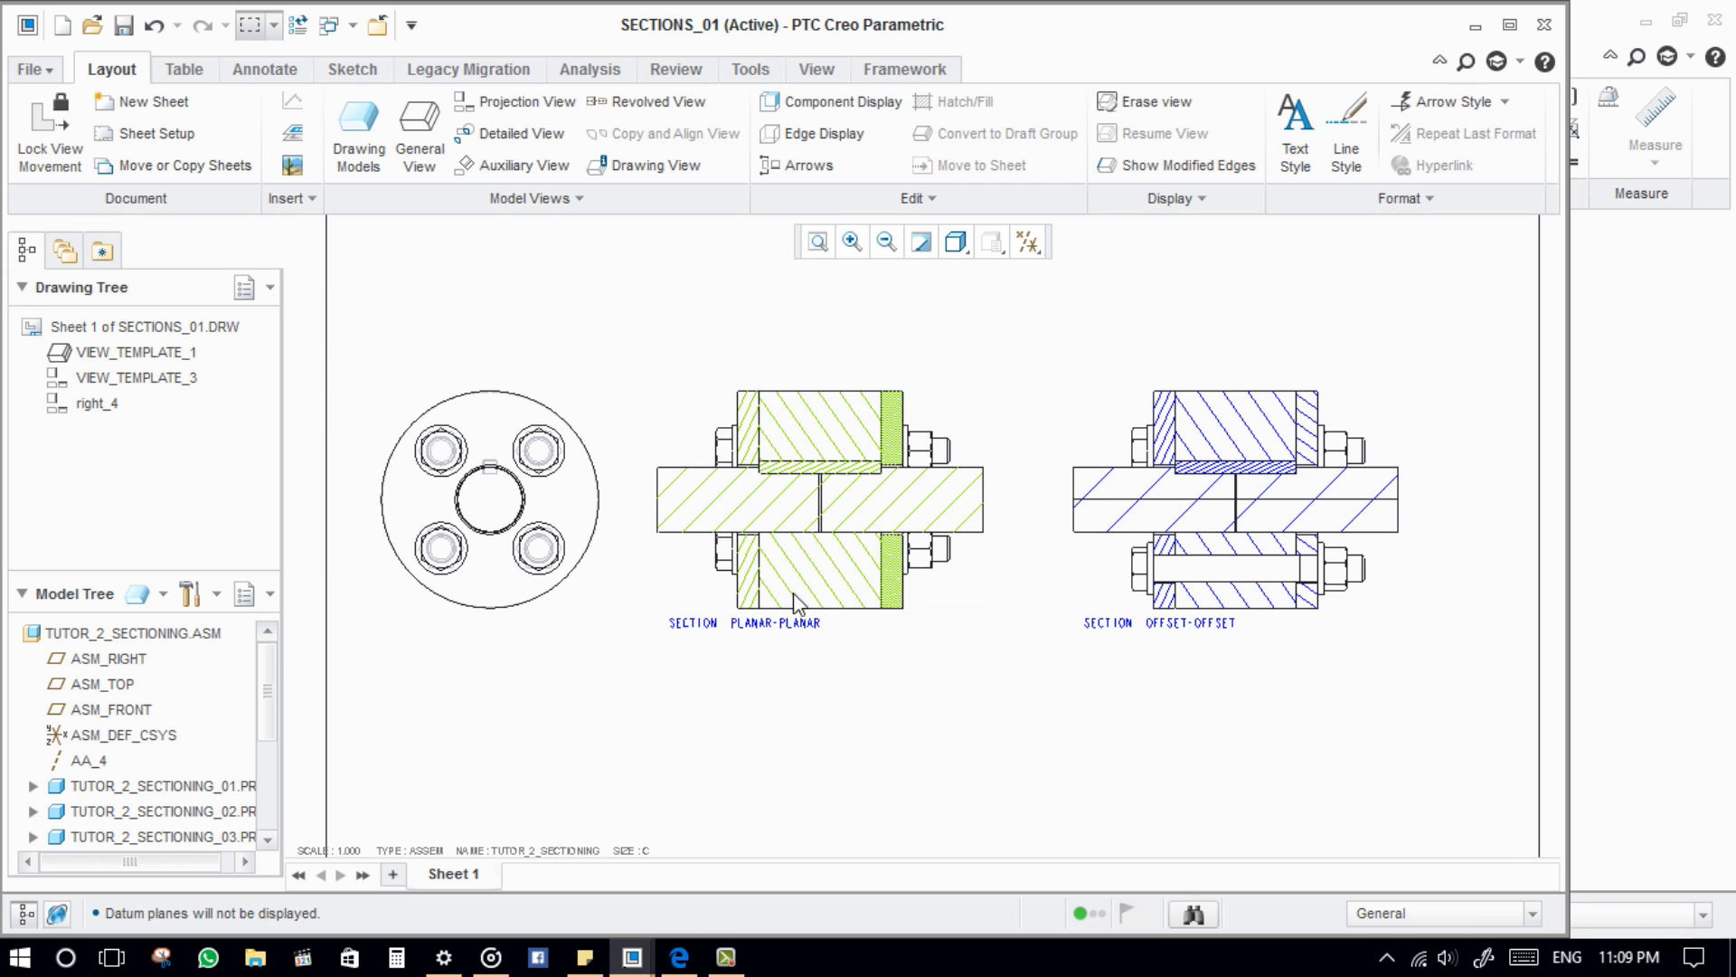
mouse_move(1102, 649)
middle_down()
mouse_move(1155, 669)
mouse_move(1127, 673)
middle_up()
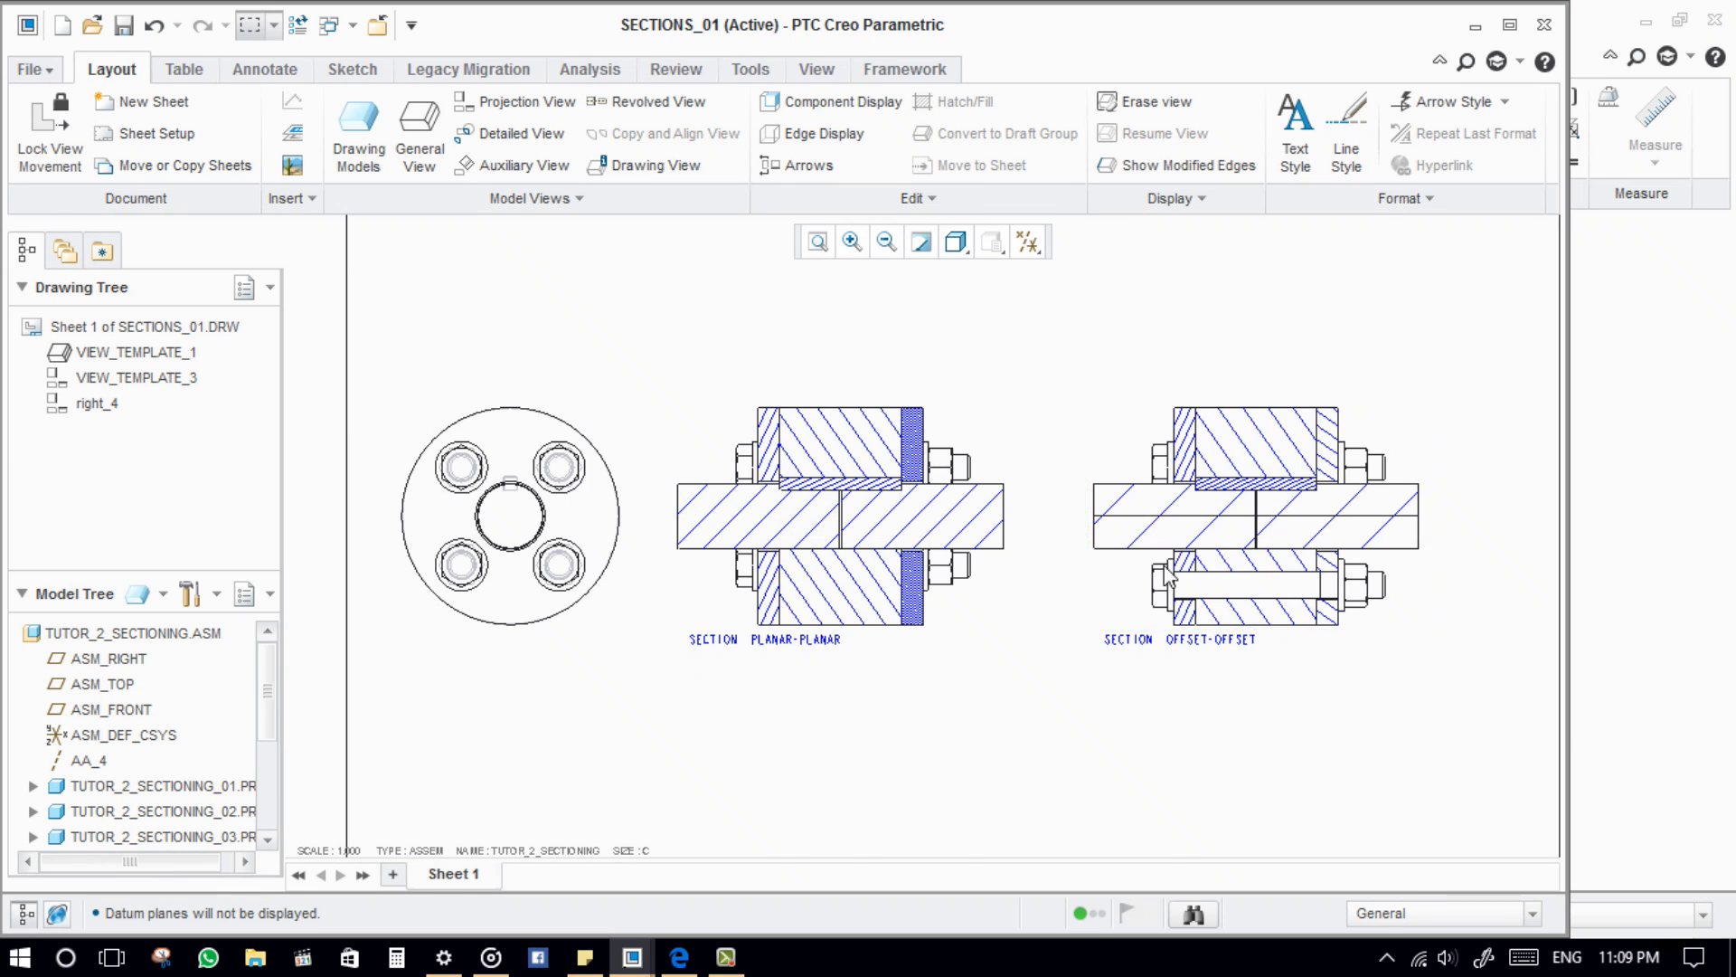
scroll(805, 416, up, 5)
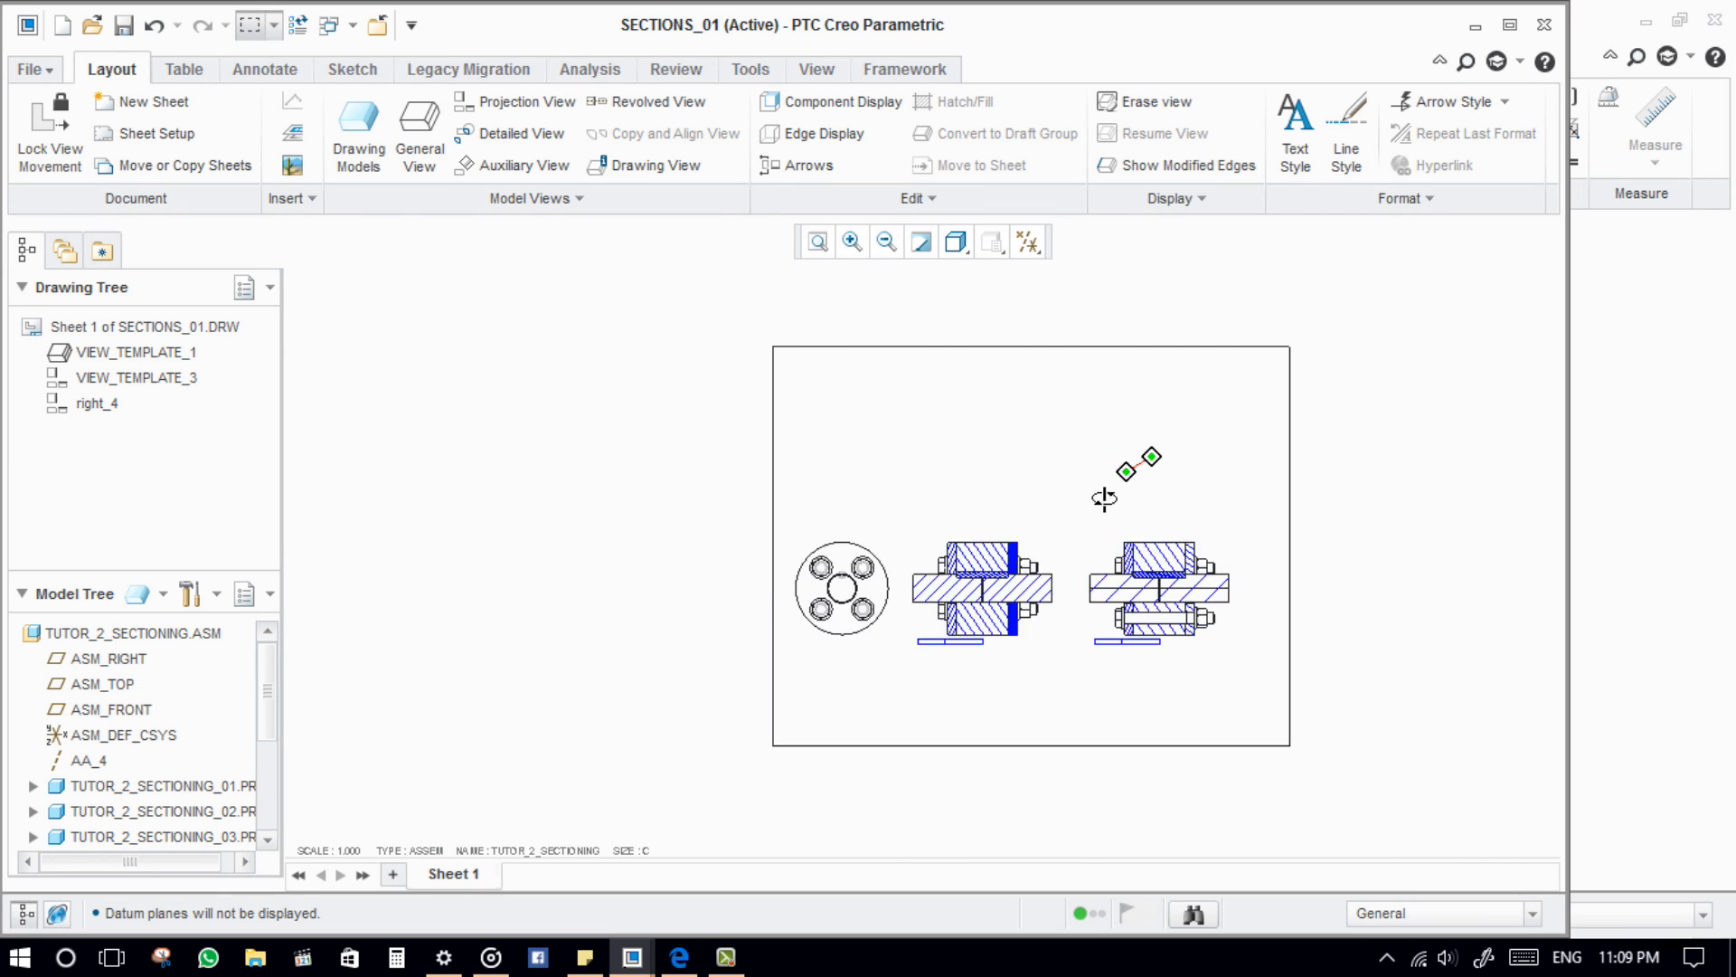
click(418, 150)
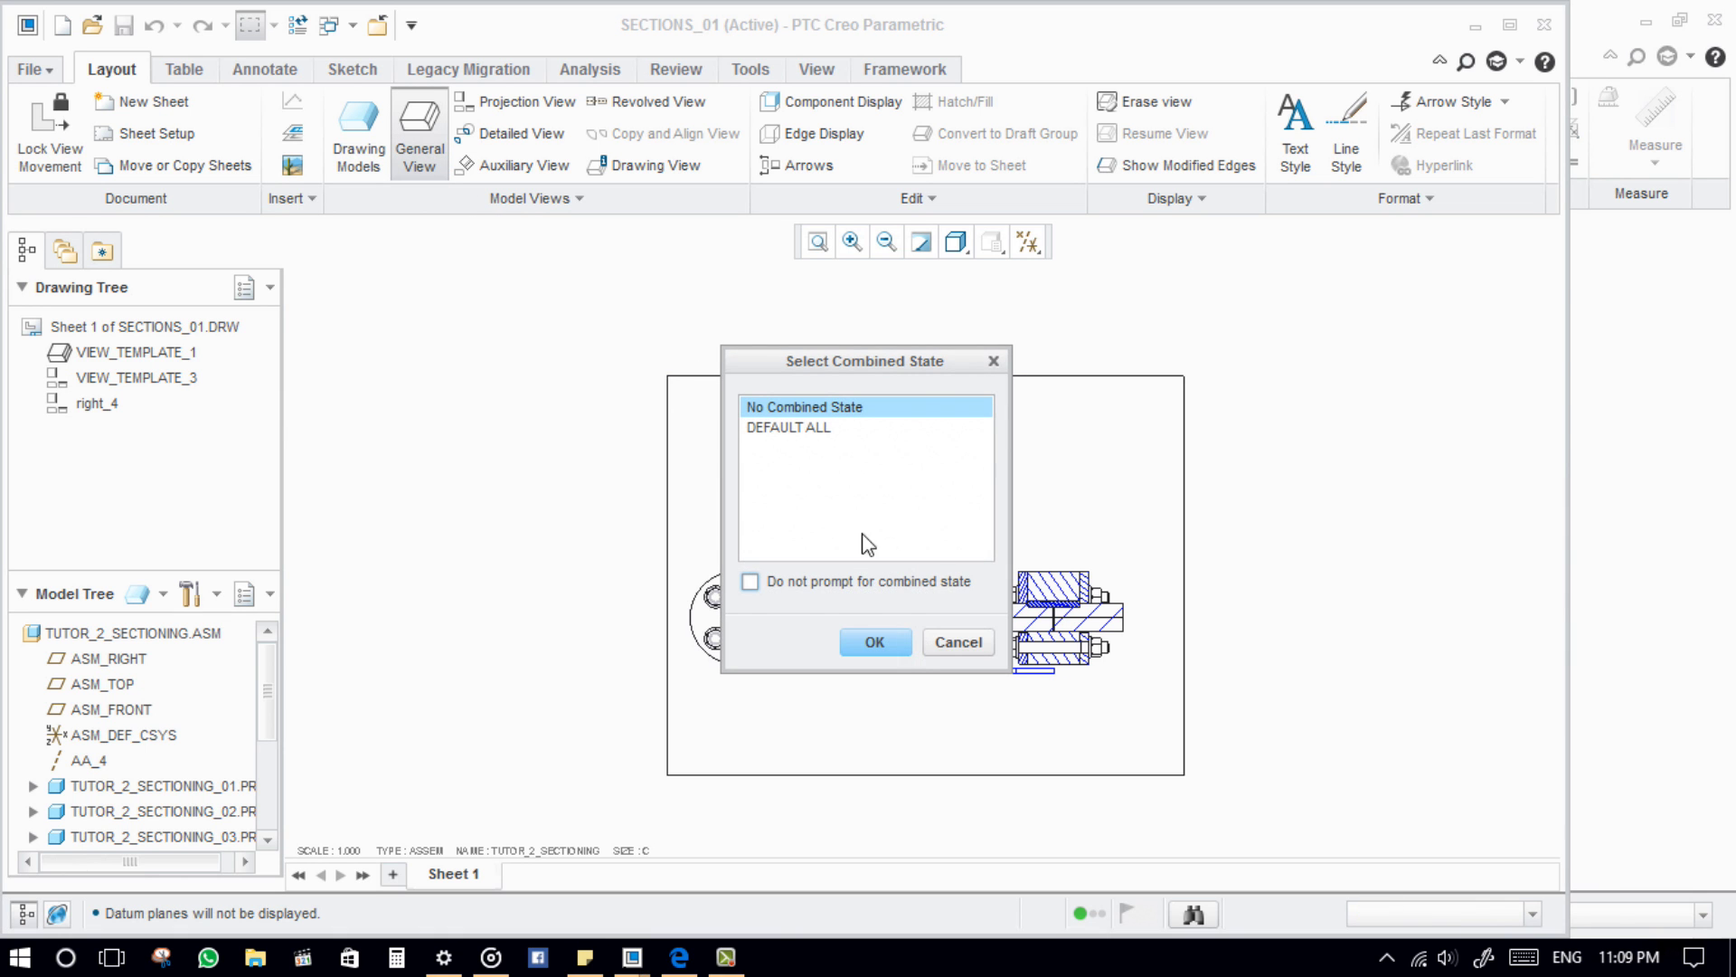
click(882, 646)
click(984, 465)
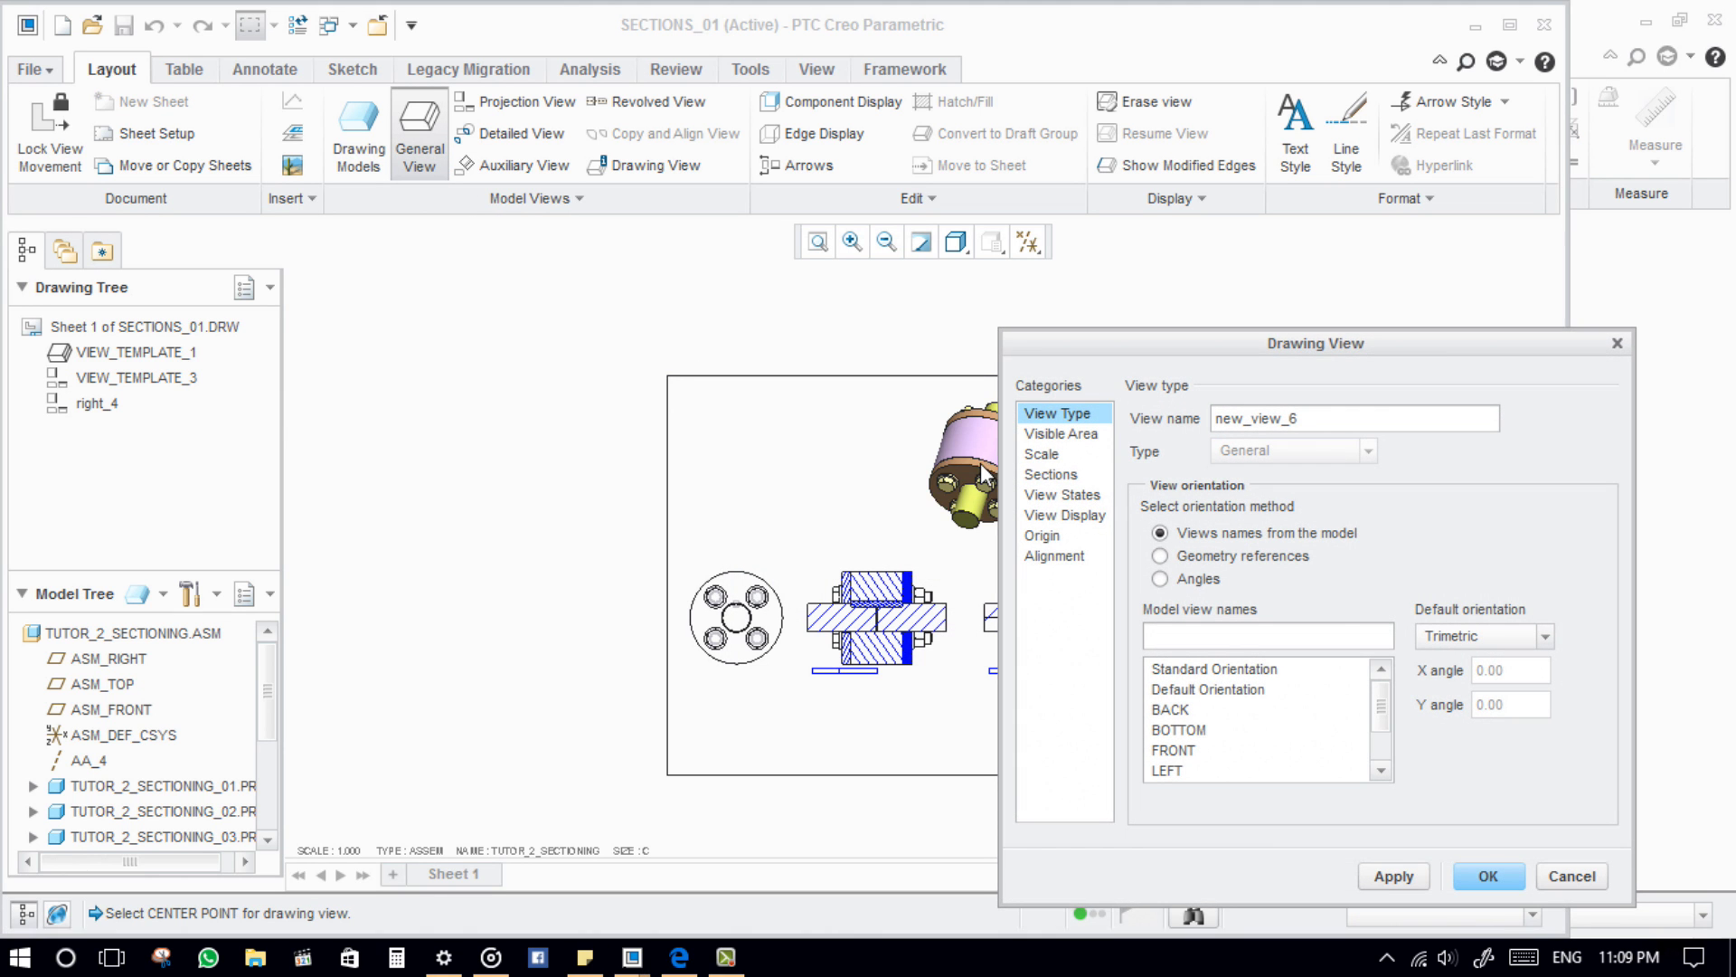
Step: Set the display style of the new general view to No Hidden and apply it
middle_drag(923, 556, 795, 578)
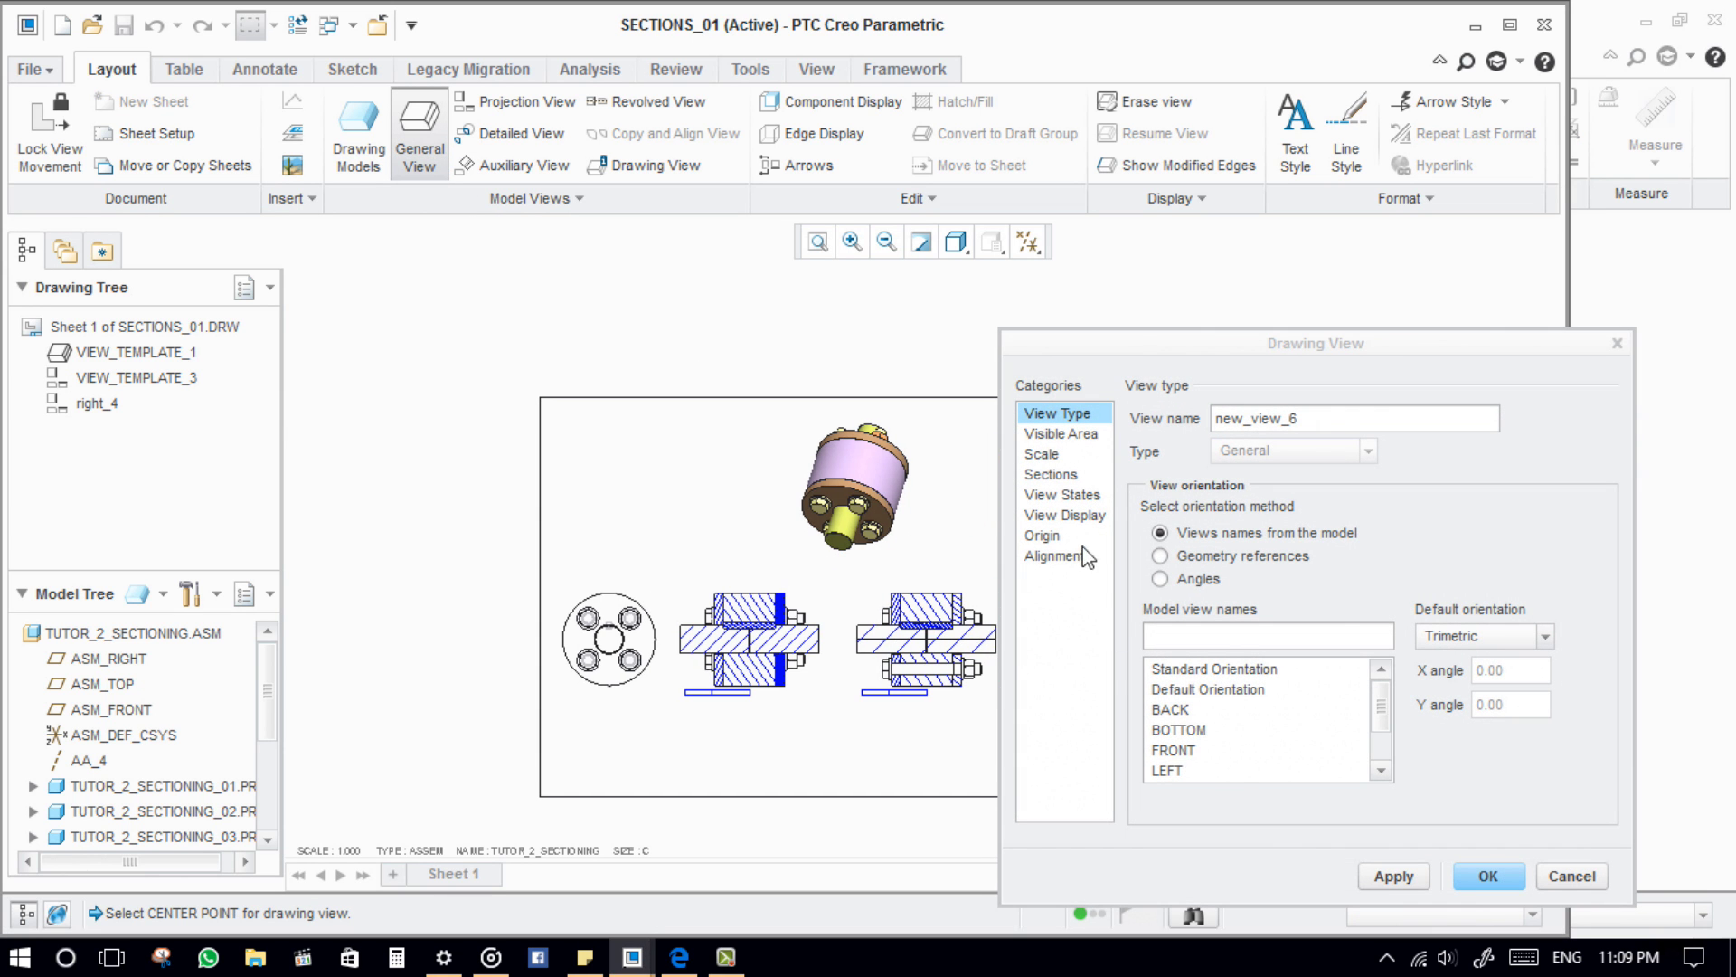
click(1072, 516)
click(1293, 444)
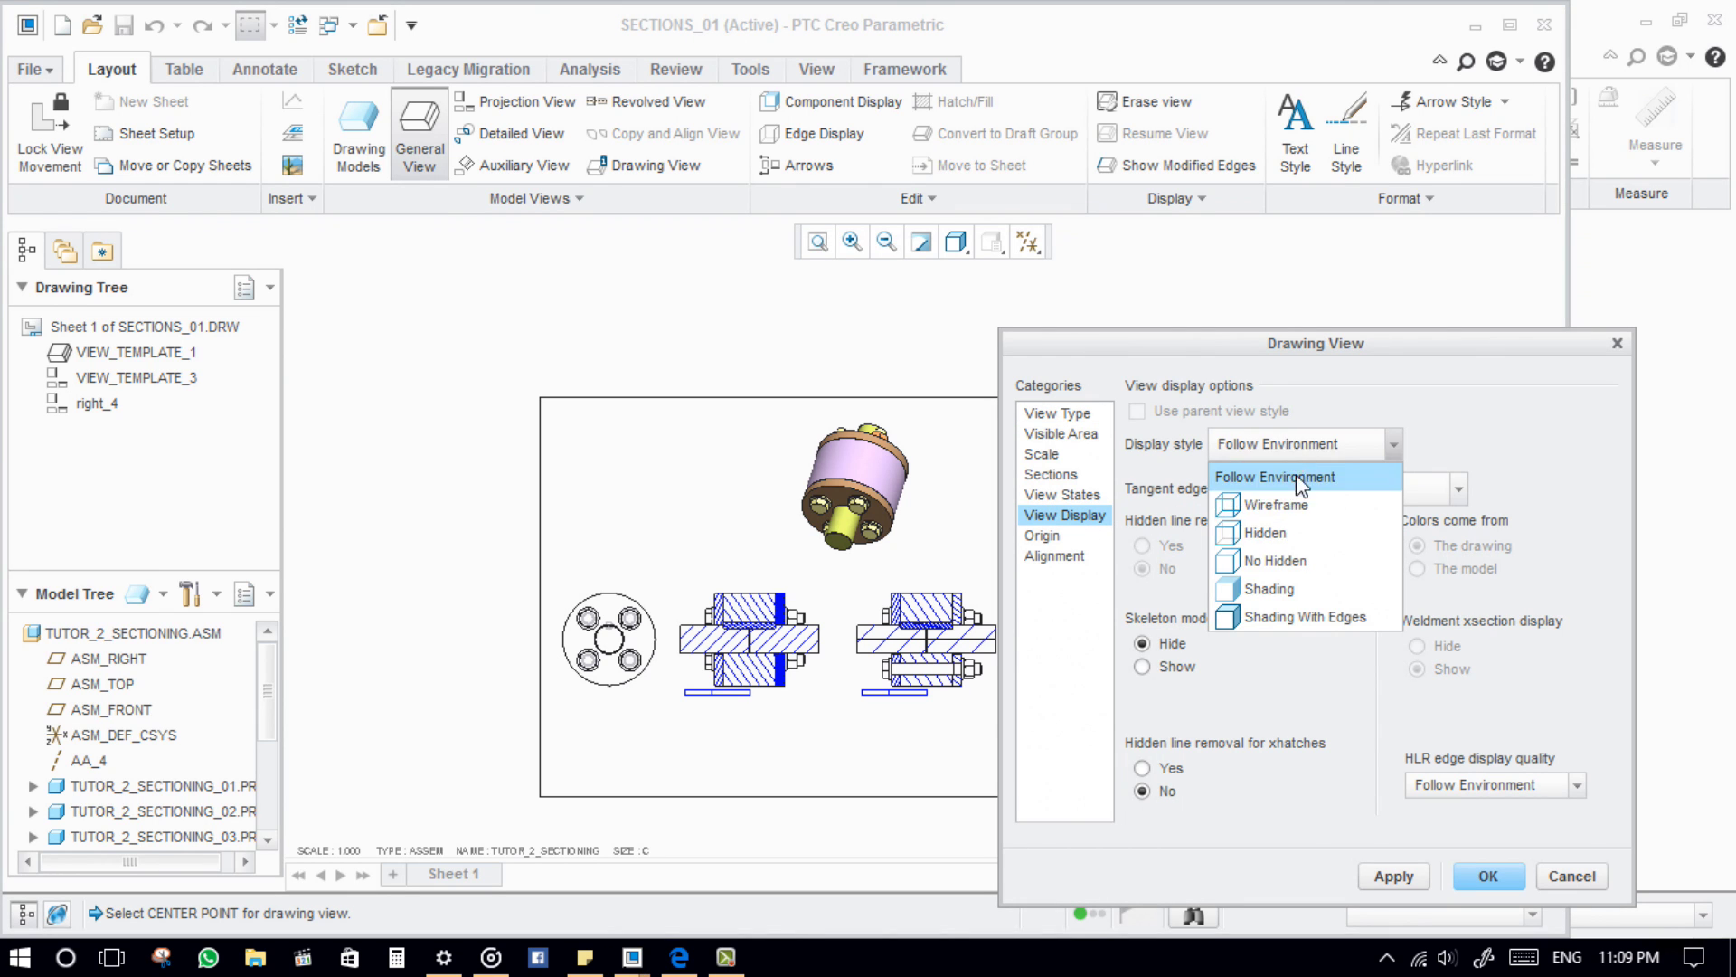
click(1302, 575)
click(1389, 872)
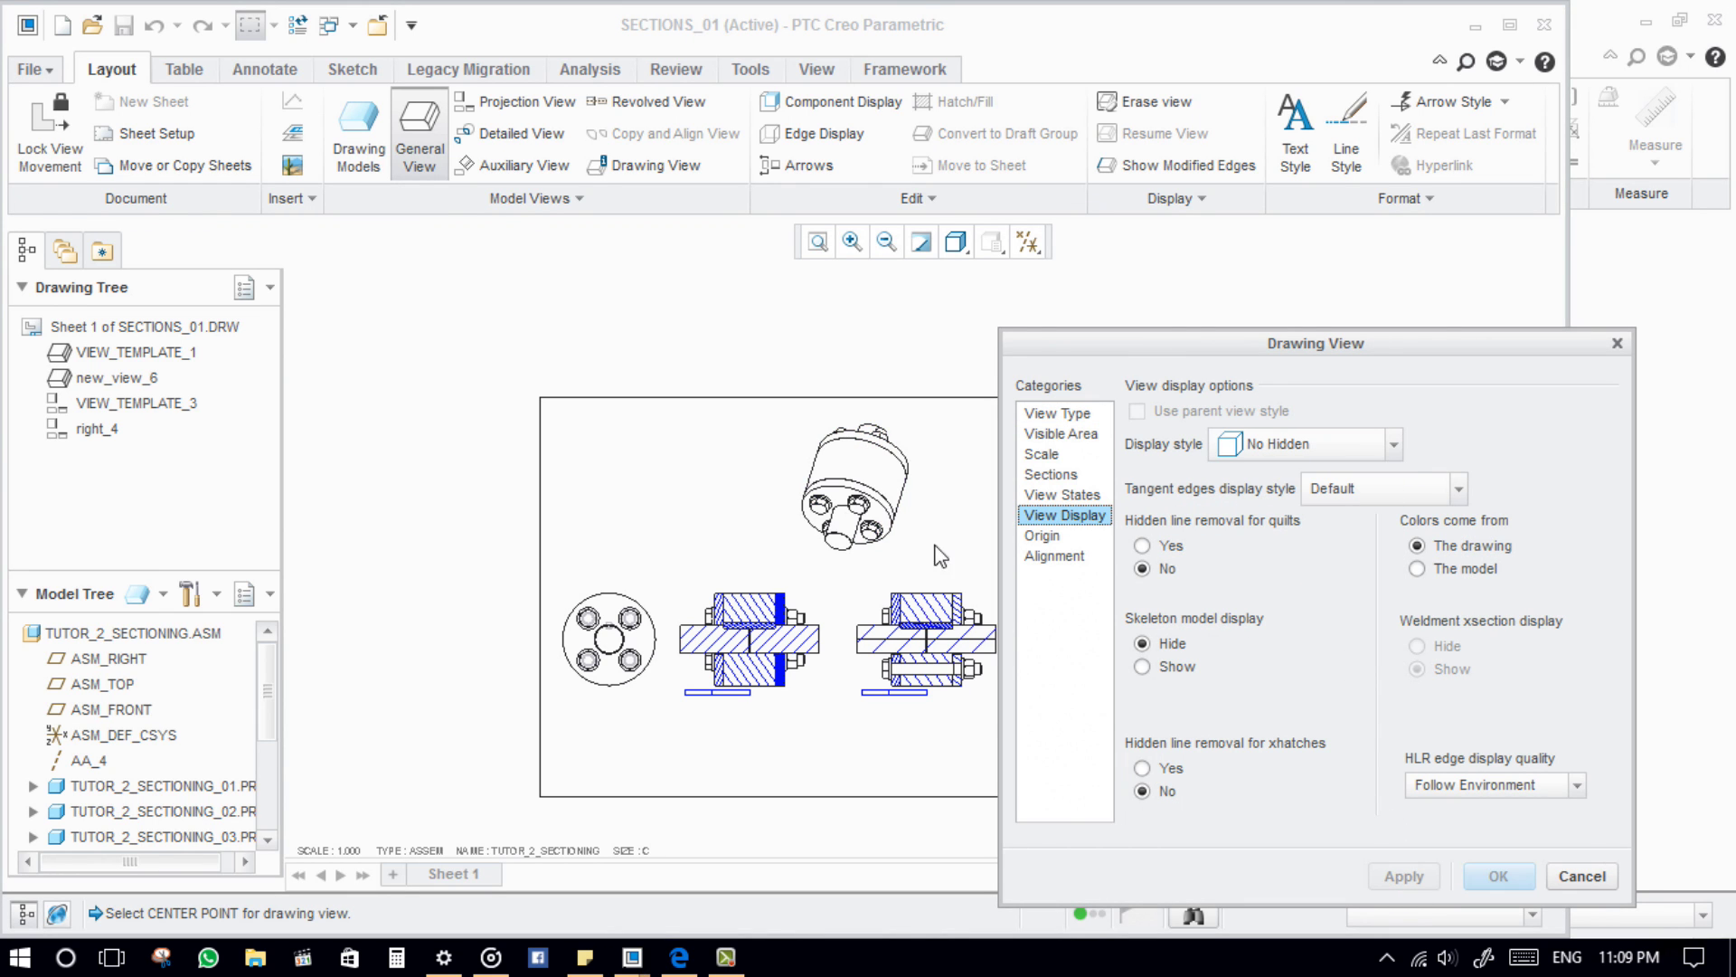
Step: Assign the ZONE 3D cross-section to the new general view, apply it, and close the view's properties
scroll(941, 555, up, 4)
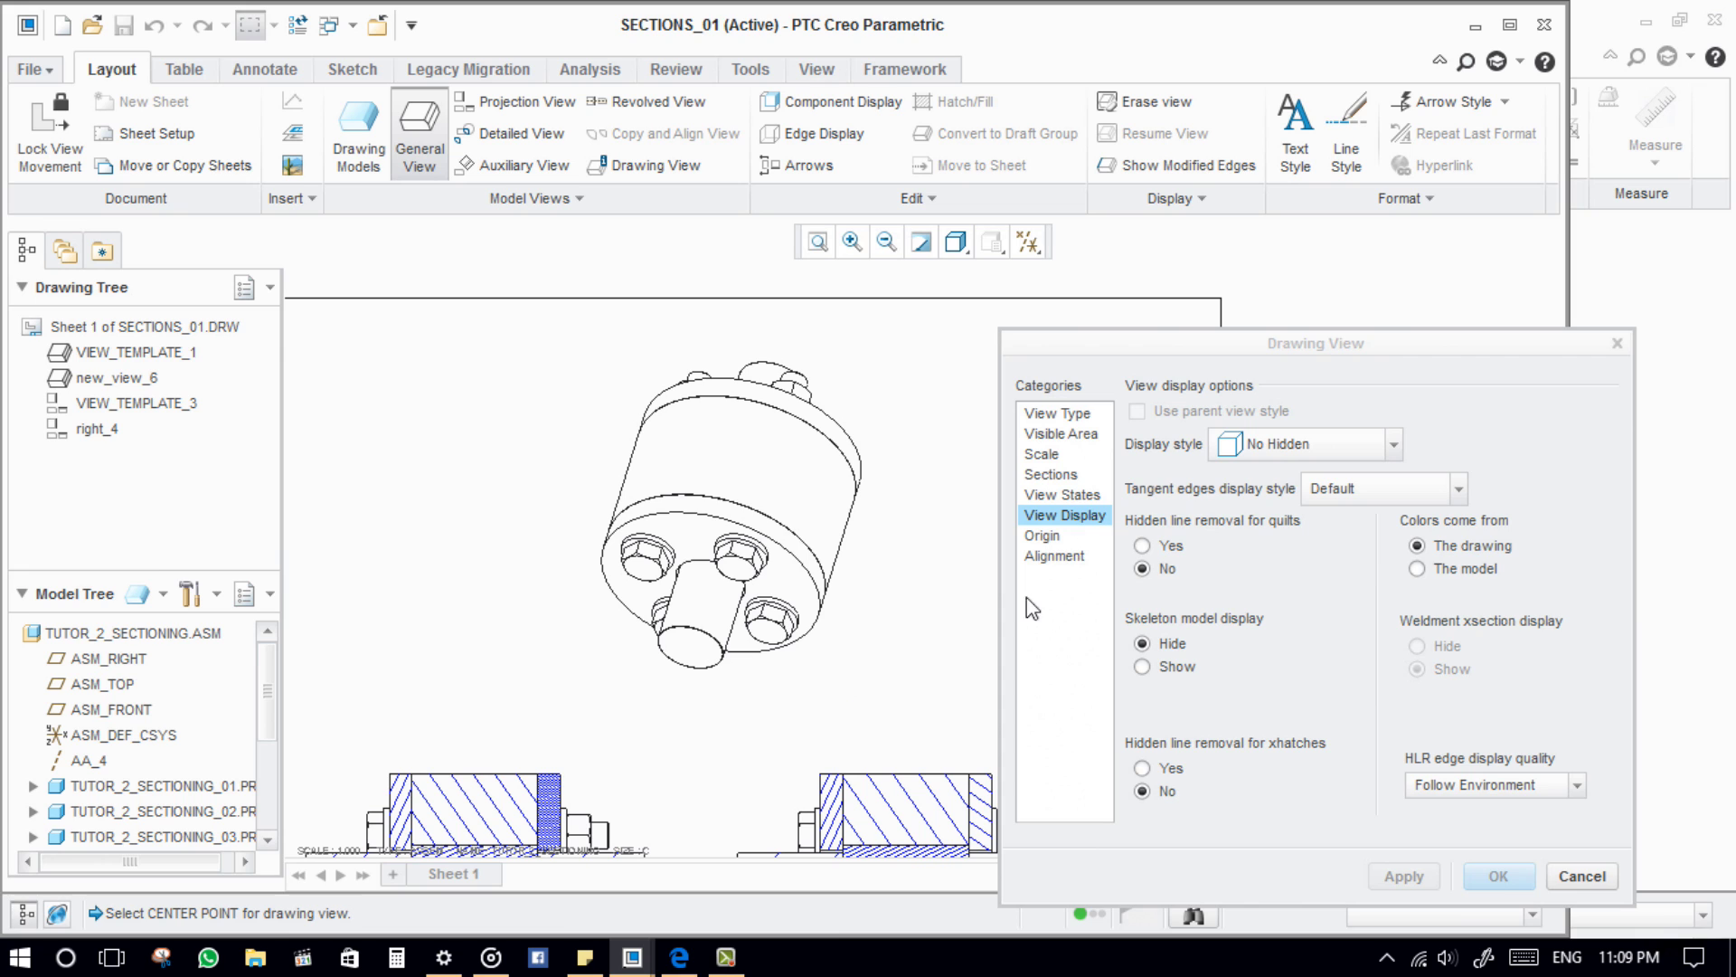
click(1072, 478)
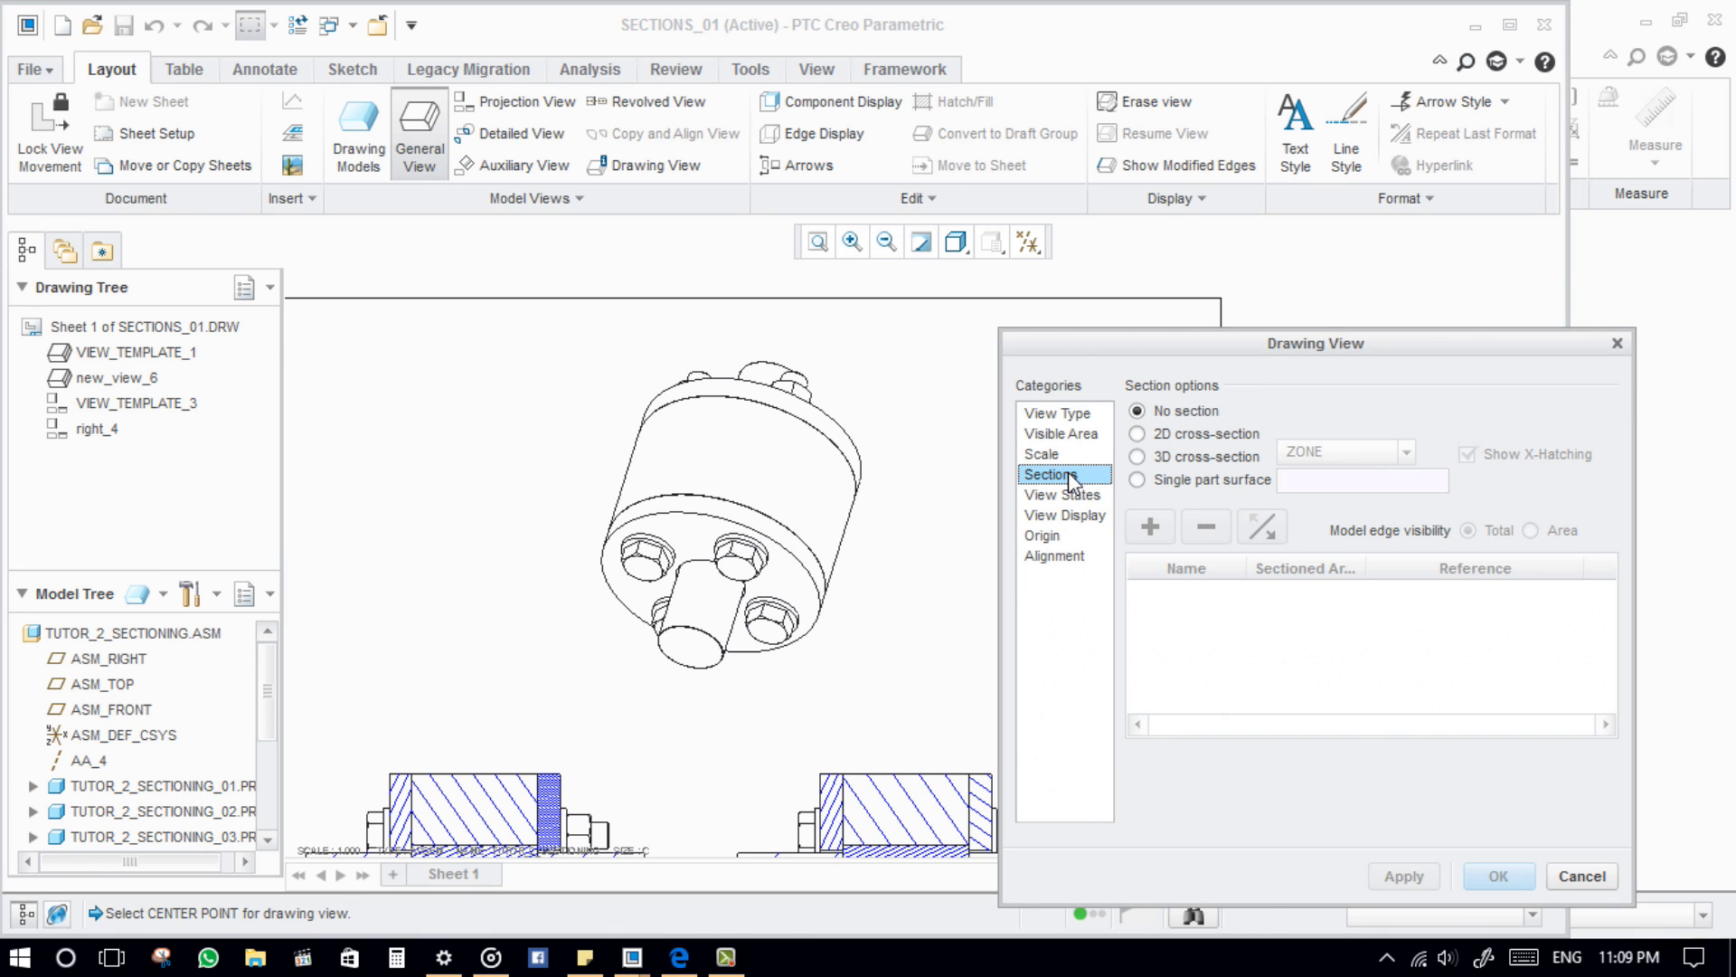
click(1192, 458)
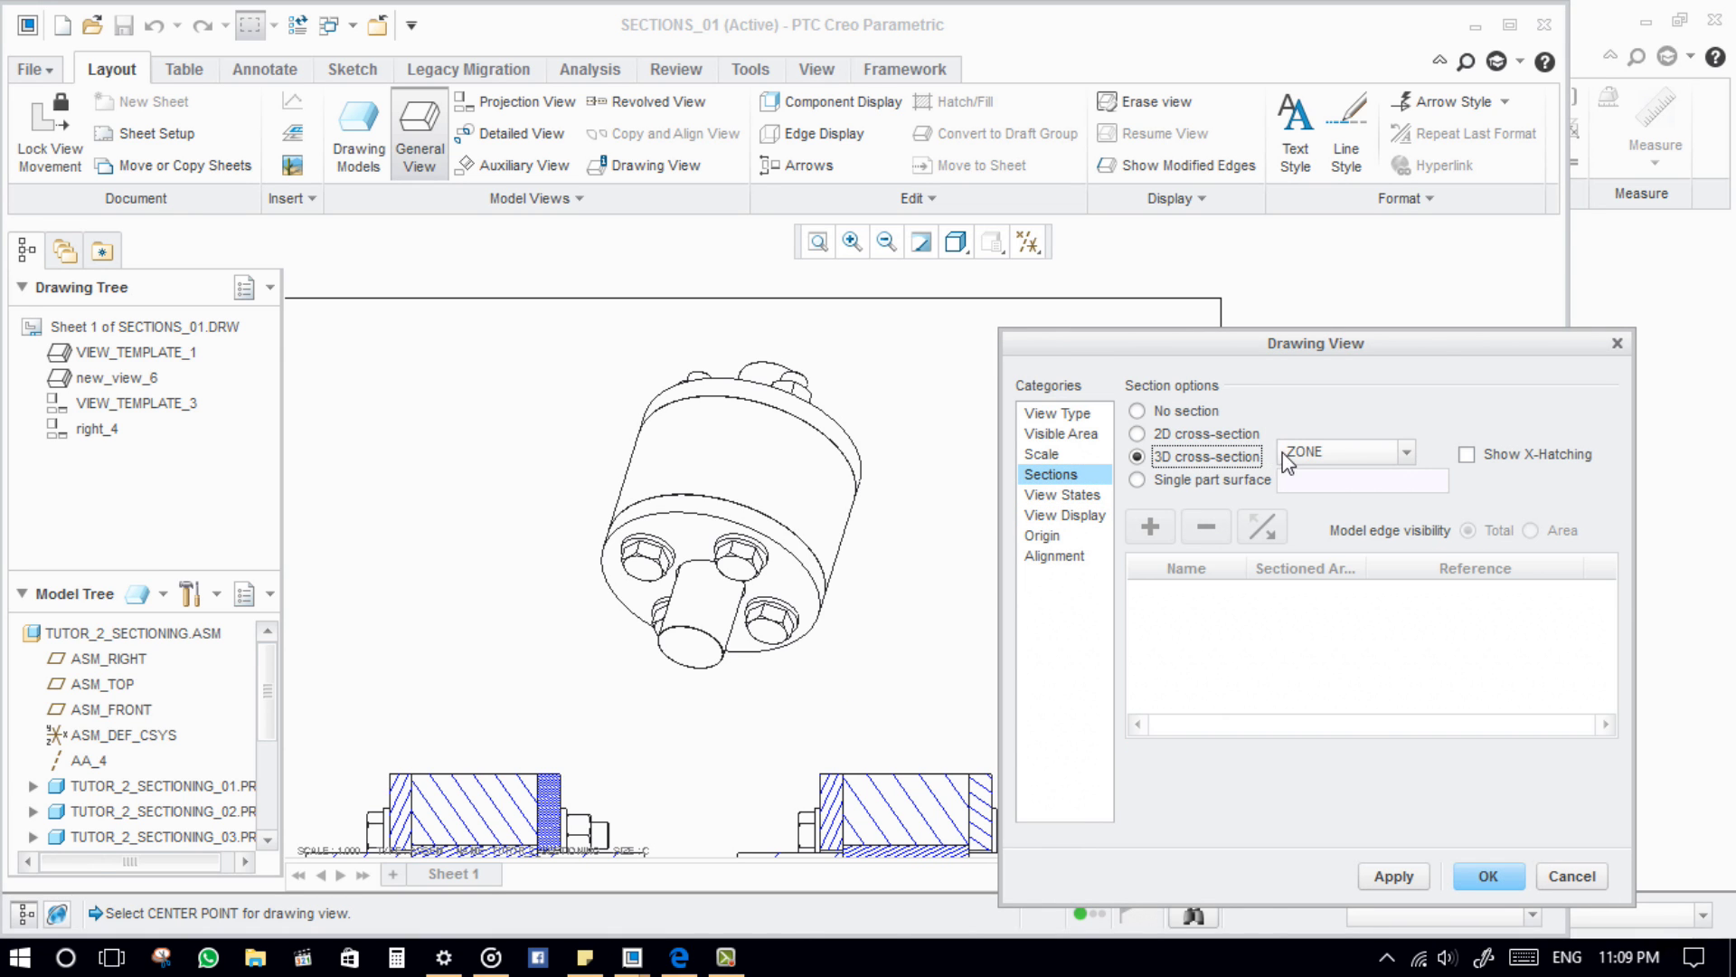
click(1315, 455)
click(1322, 473)
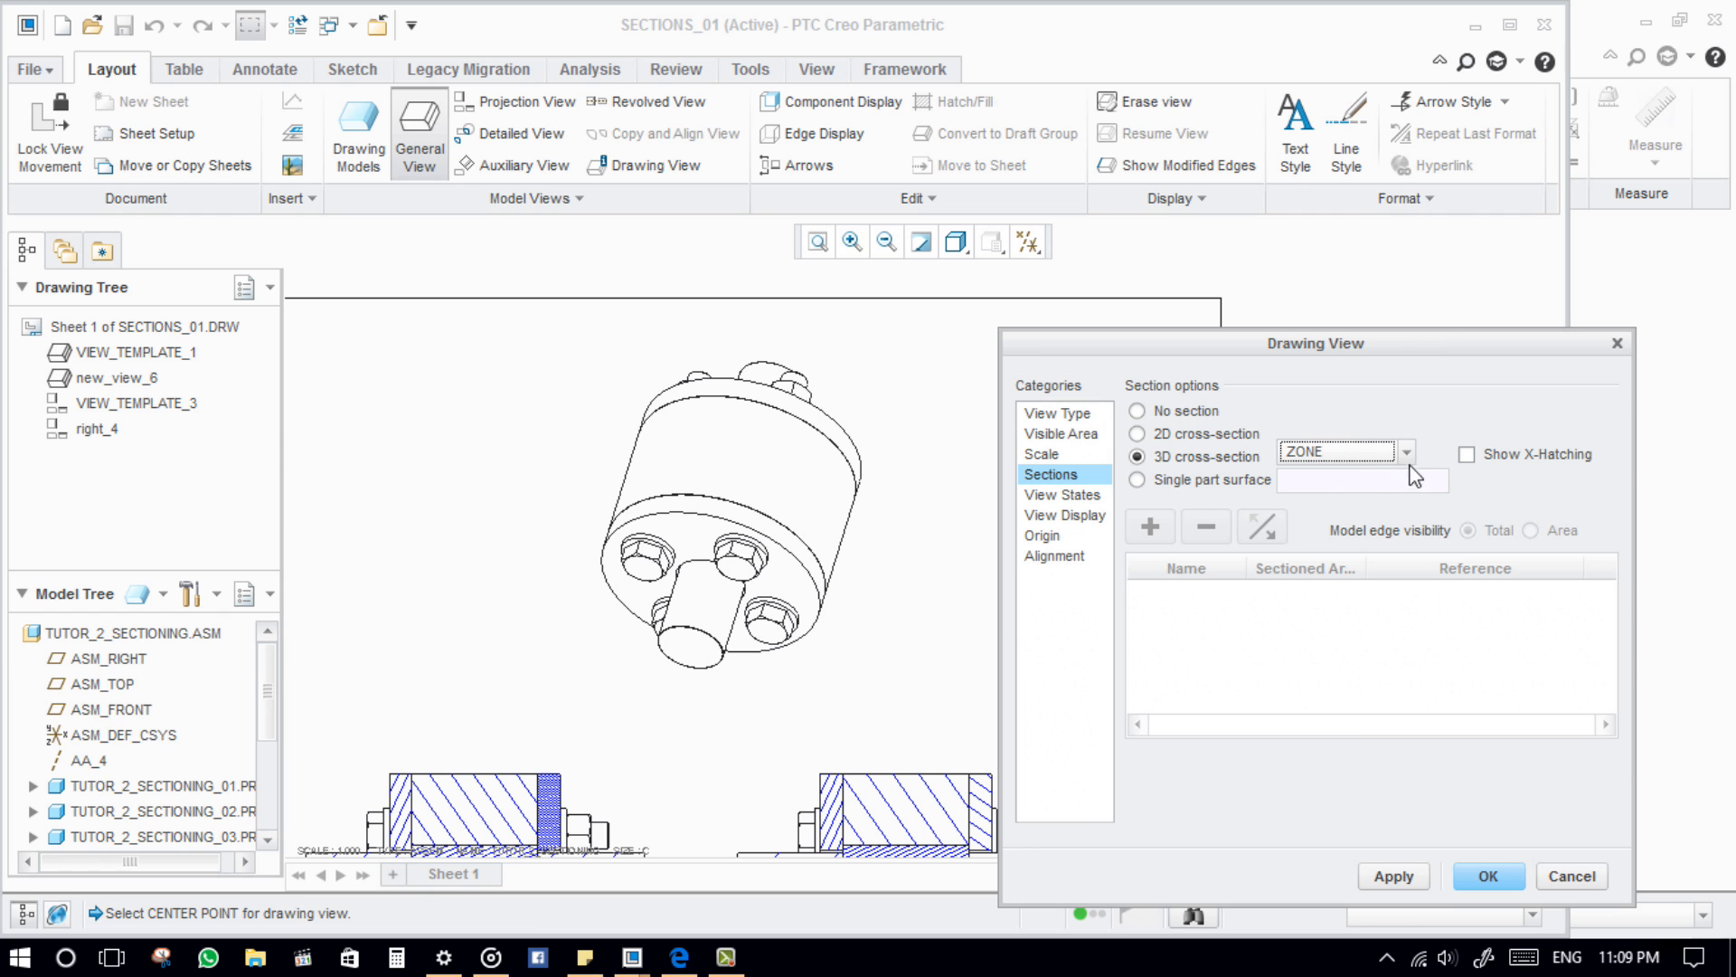
click(1393, 874)
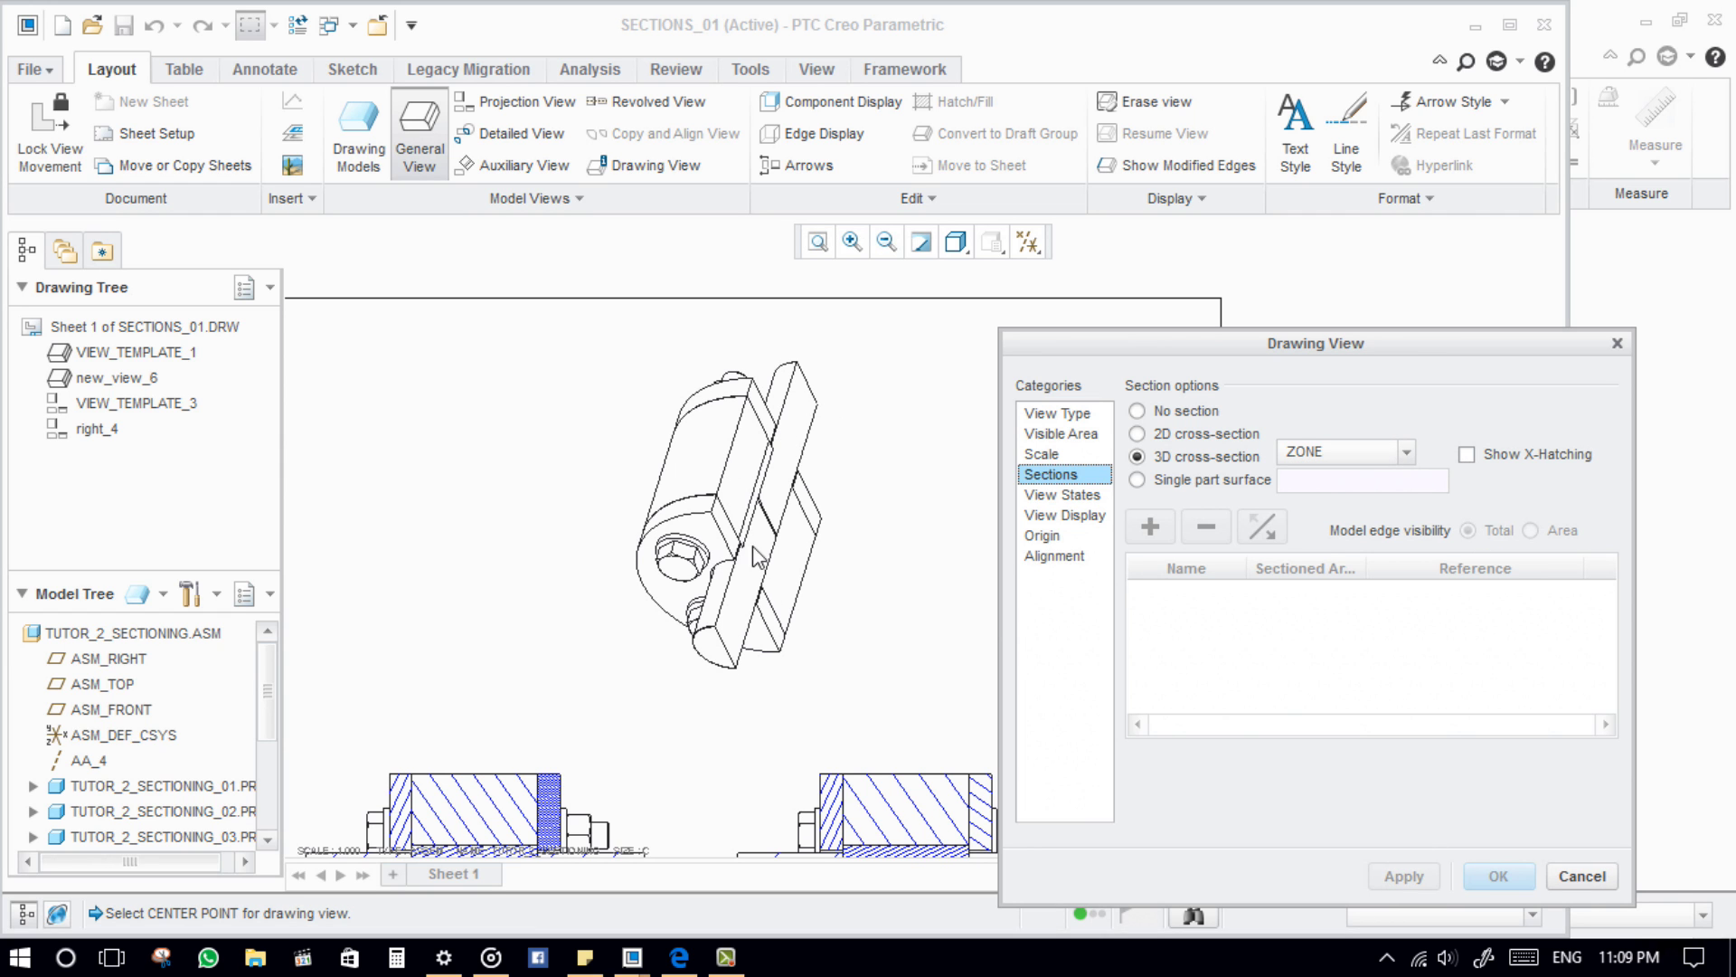
click(1580, 875)
scroll(868, 682, up, 3)
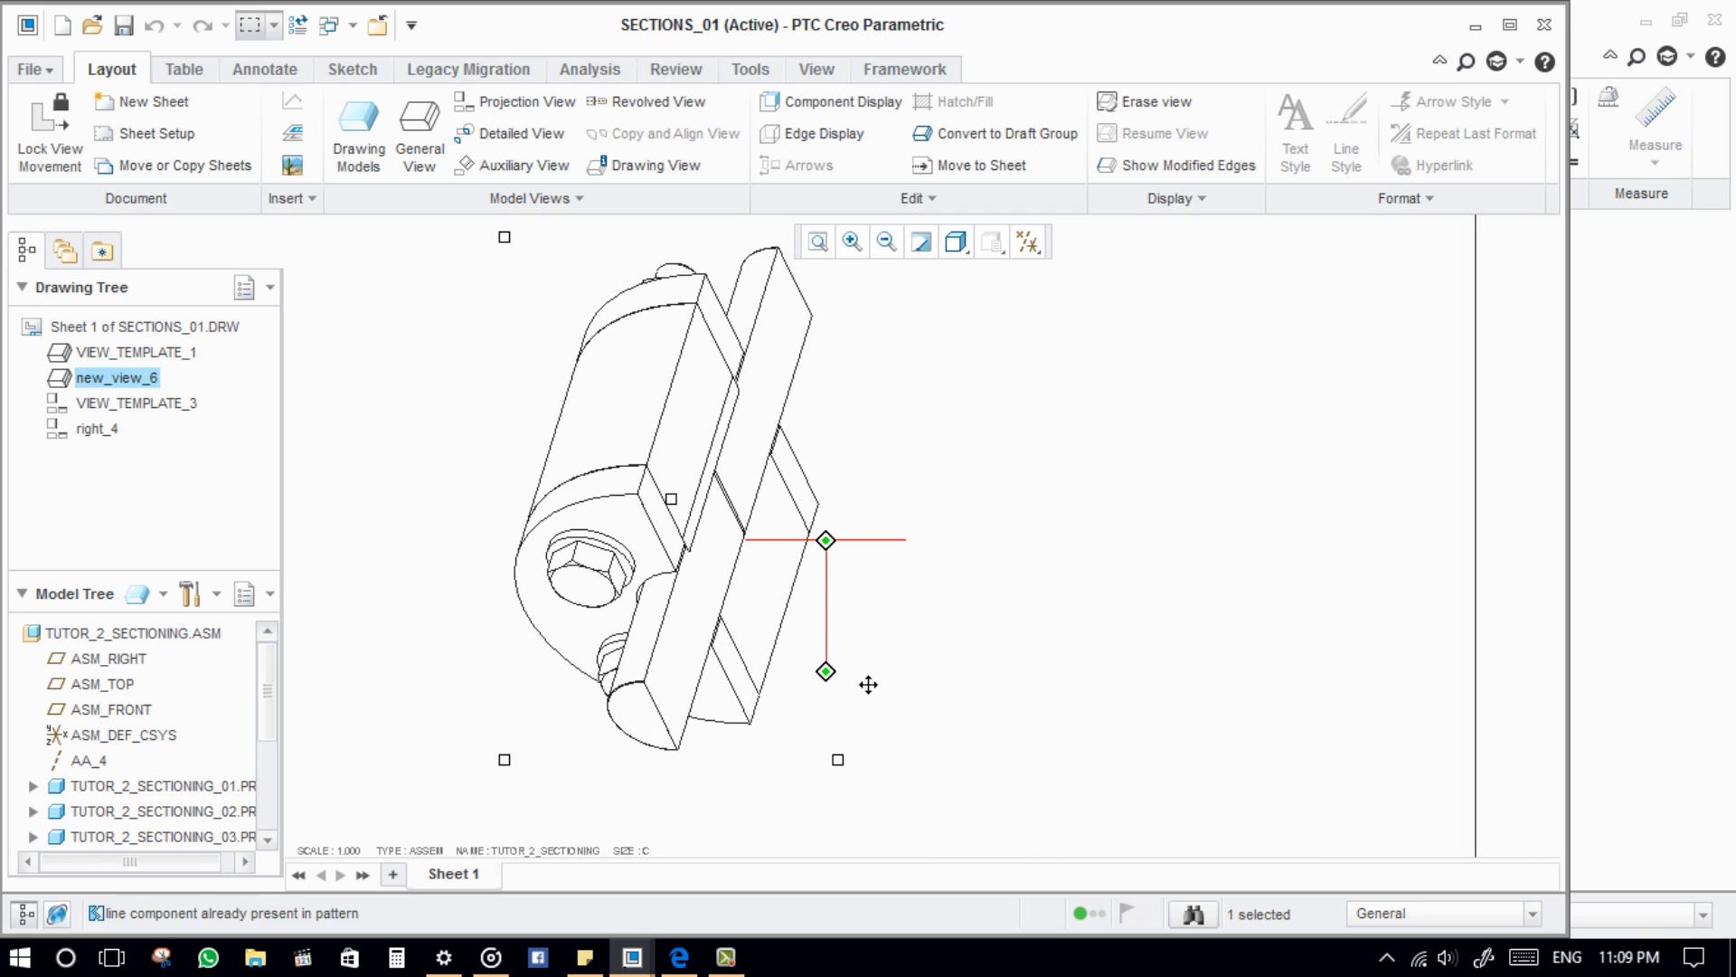